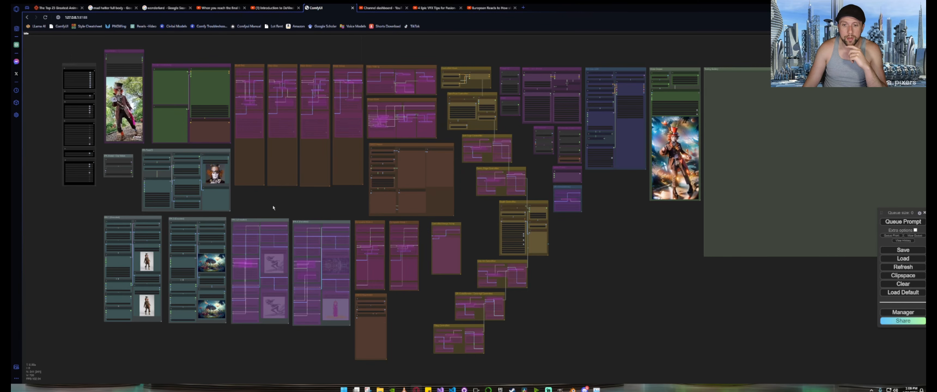
# Examine the overall workflow layout, from the Control Pannel and Input Video groups across to Video Output and Testing Gallery.
pyautogui.moveTo(275, 208); pyautogui.dragTo(429, 311)
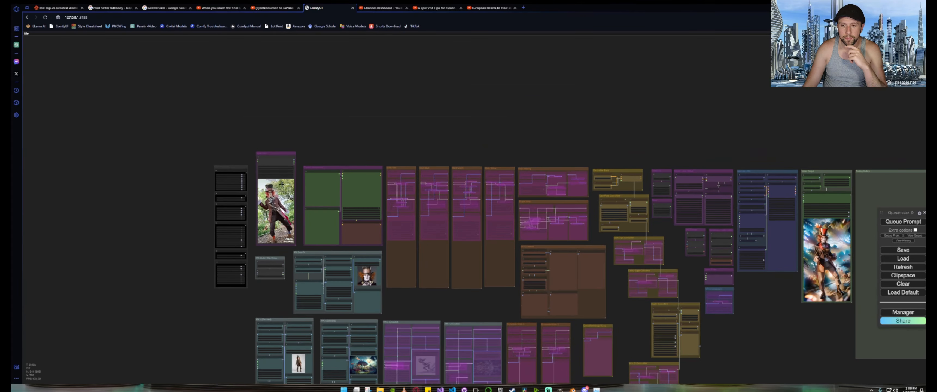
pyautogui.scroll(7, 291, 187)
pyautogui.scroll(6, 284, 186)
pyautogui.moveTo(159, 182); pyautogui.dragTo(312, 104)
pyautogui.scroll(-3, 312, 104)
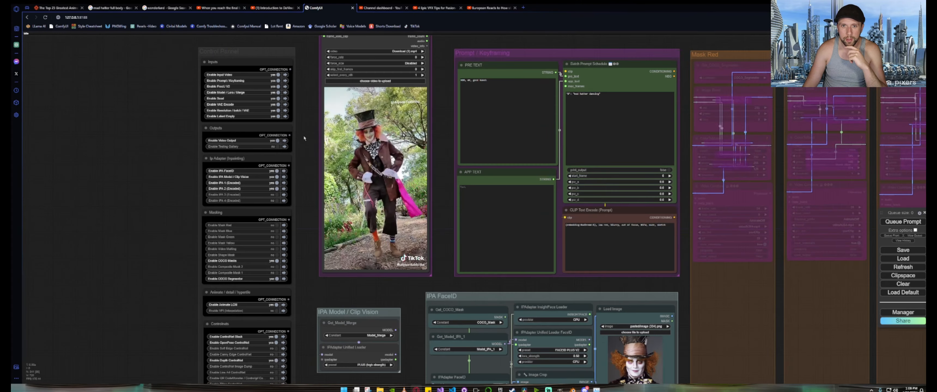
pyautogui.moveTo(304, 194); pyautogui.dragTo(273, 185)
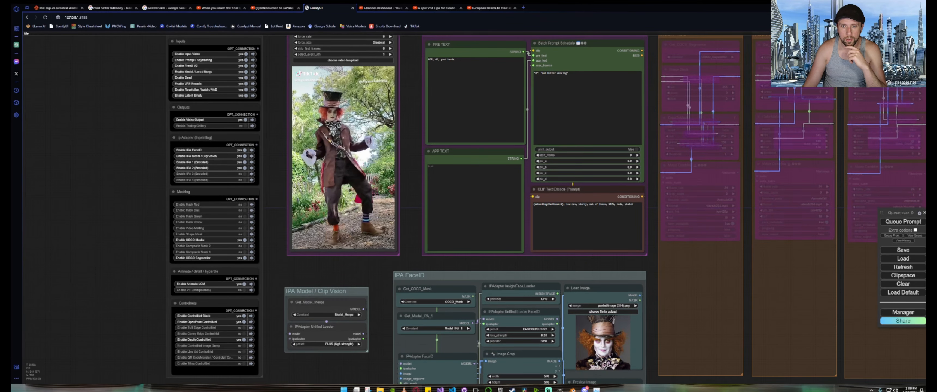
pyautogui.scroll(-10, 326, 209)
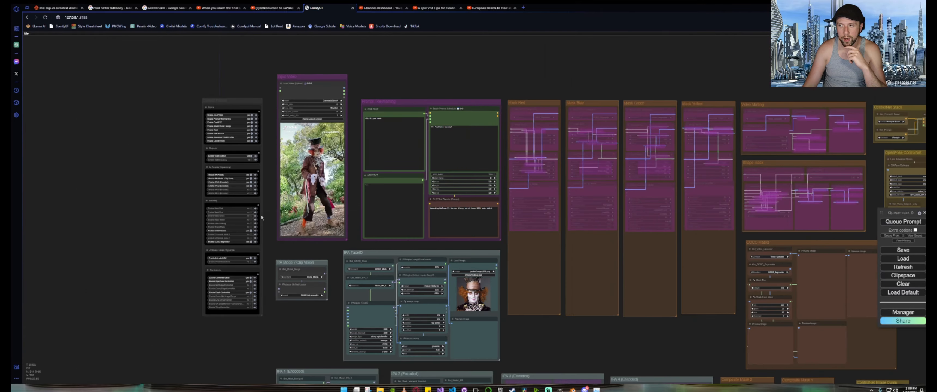
pyautogui.moveTo(613, 136); pyautogui.dragTo(308, 103)
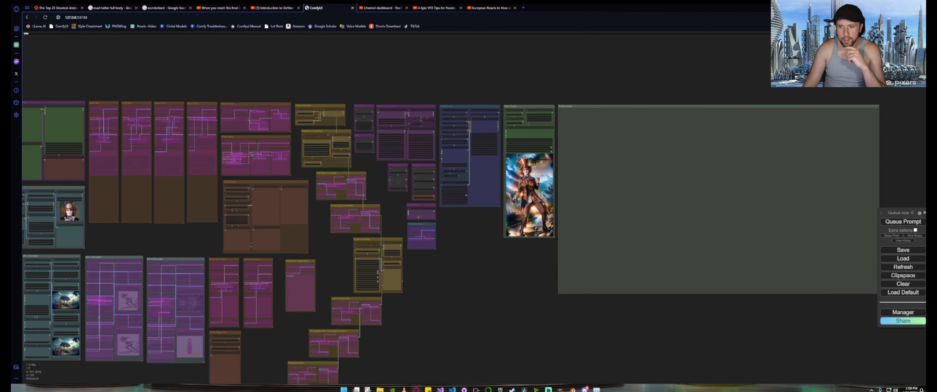
pyautogui.moveTo(240, 73); pyautogui.dragTo(637, 82)
pyautogui.scroll(12, 312, 156)
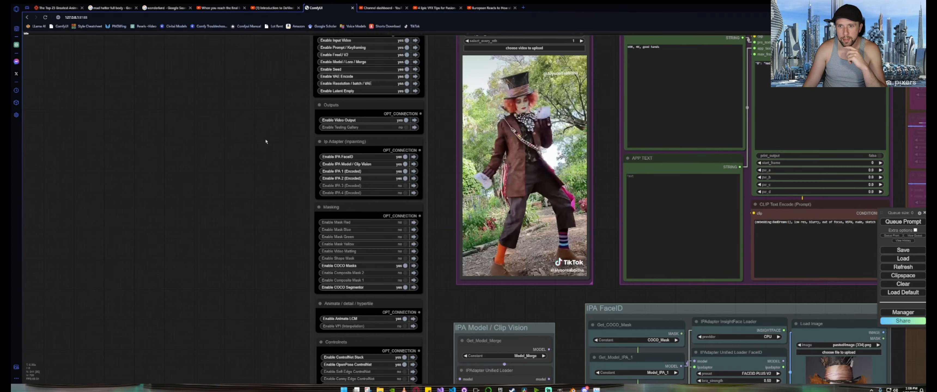
# Disable the Input Video group from the Control Pannel's Inputs list and enable it again.
pyautogui.moveTo(266, 142); pyautogui.dragTo(140, 179)
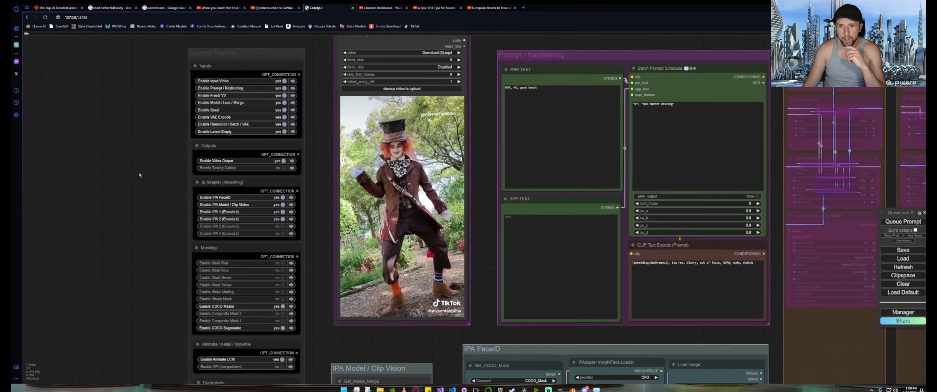
pyautogui.scroll(3, 208, 85)
pyautogui.scroll(2, 208, 86)
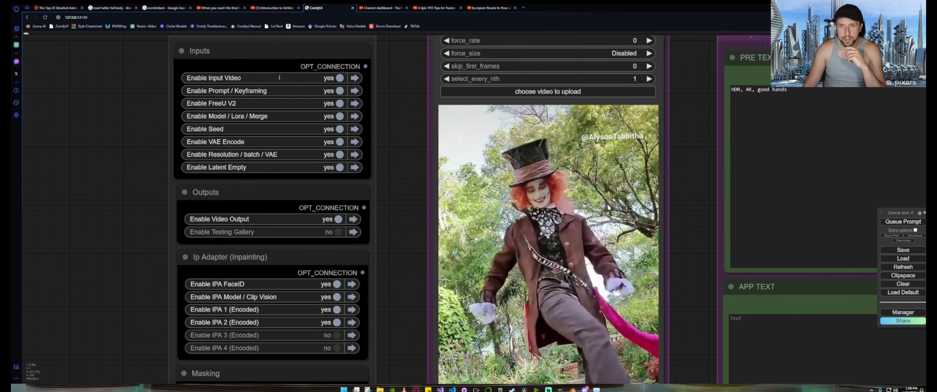
pyautogui.scroll(-4, 277, 84)
pyautogui.moveTo(360, 73); pyautogui.dragTo(306, 129)
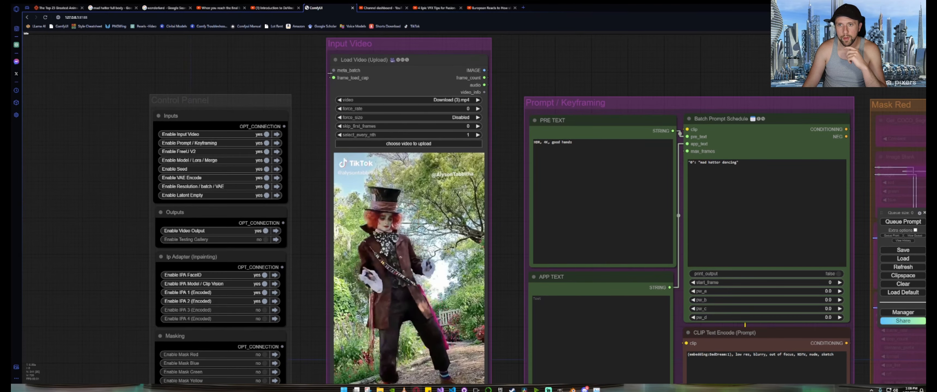
pyautogui.click(267, 134)
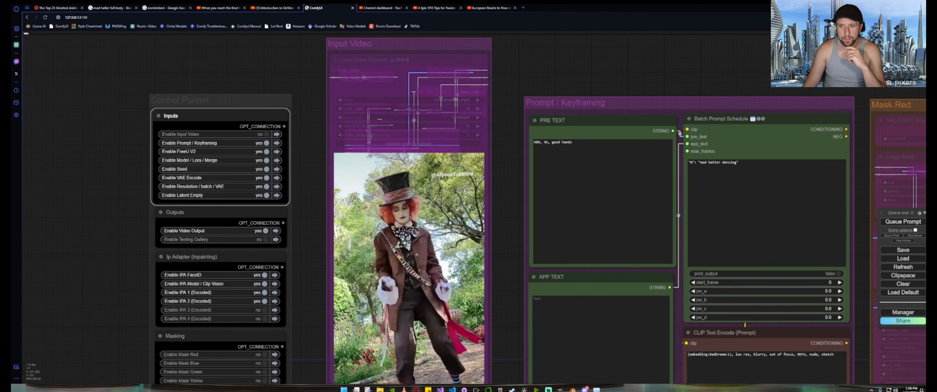
pyautogui.click(266, 134)
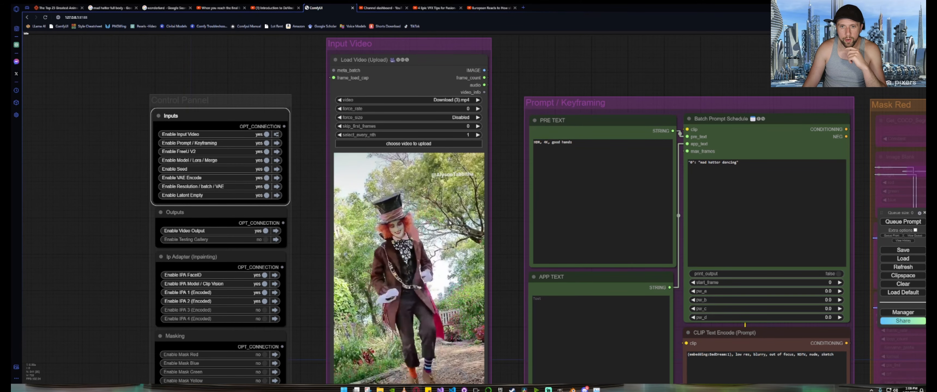
# Jump from the Inputs list to the Input Video group and look over the adjacent Prompt / Keyframing group.
pyautogui.click(277, 134)
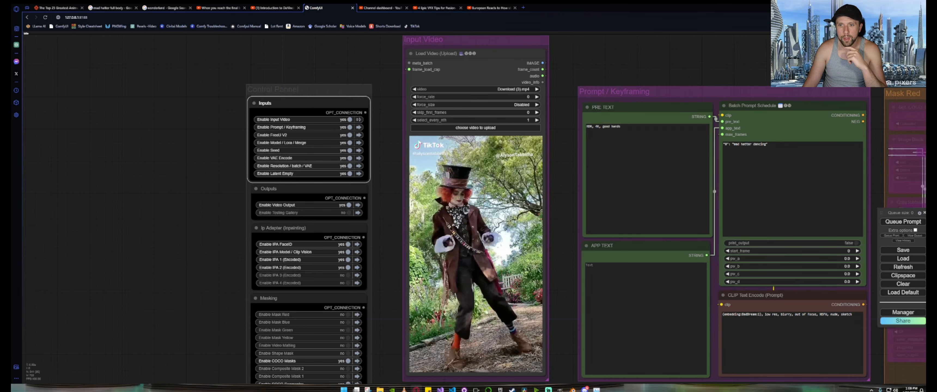
pyautogui.moveTo(389, 89); pyautogui.dragTo(298, 77)
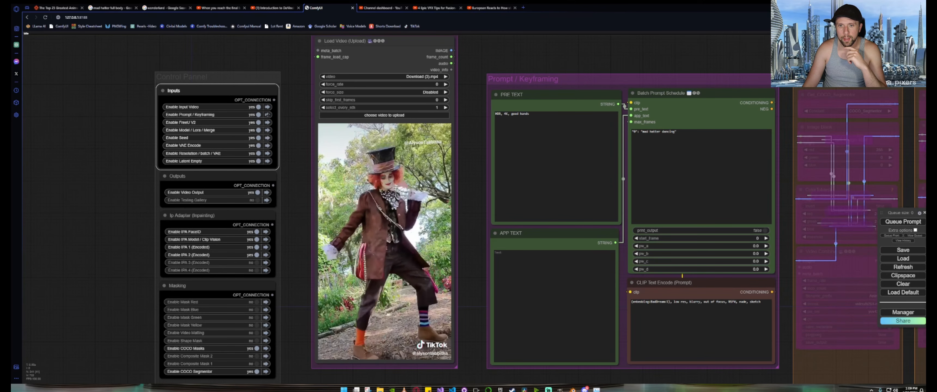
pyautogui.moveTo(530, 85); pyautogui.dragTo(372, 72)
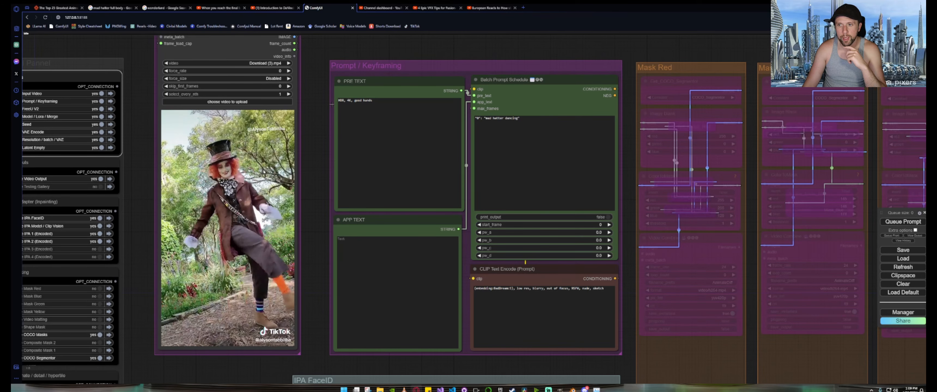
pyautogui.moveTo(142, 74); pyautogui.dragTo(264, 98)
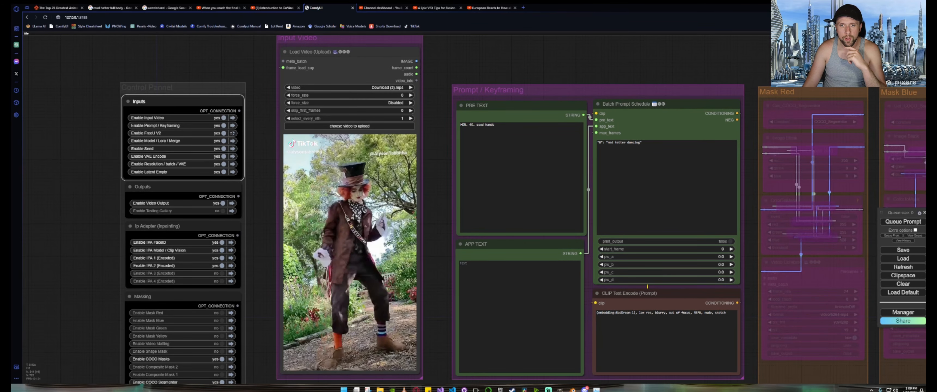
# Jump from the Inputs list to the FreeU V2 group and view the surrounding ControlNet, Model / Lora / Merge and Animate LCM groups.
pyautogui.click(232, 133)
pyautogui.moveTo(437, 124); pyautogui.dragTo(321, 113)
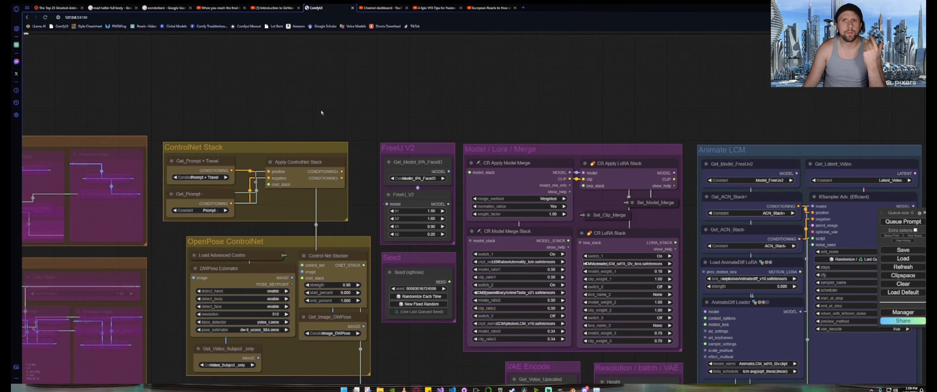
pyautogui.scroll(-4, 491, 87)
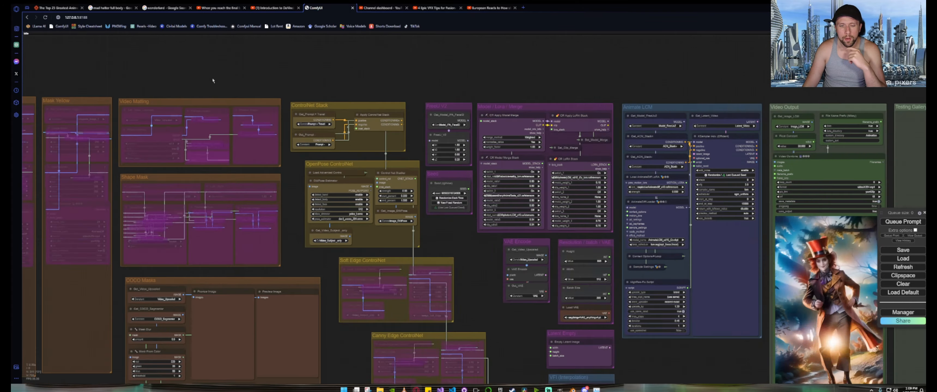
pyautogui.scroll(-4, 212, 80)
# Jump to the COCO Masks group from the Control Pannel's Masking list and examine its mask and preview nodes.
pyautogui.moveTo(184, 73); pyautogui.dragTo(634, 65)
pyautogui.scroll(5, 120, 197)
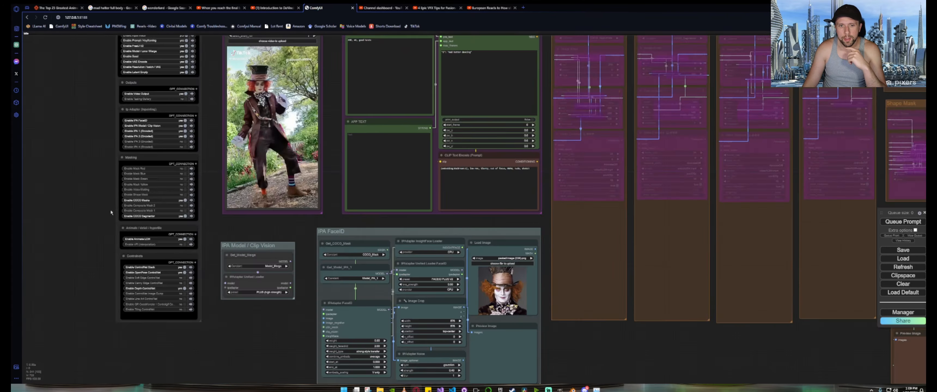
pyautogui.scroll(5, 111, 212)
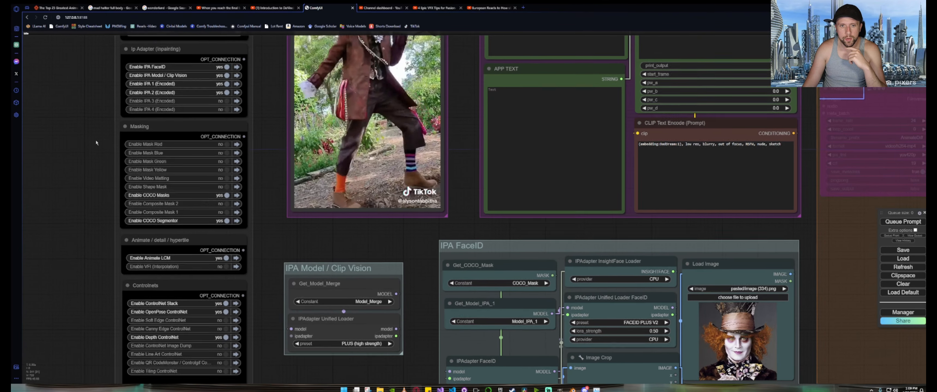
pyautogui.scroll(9, 101, 140)
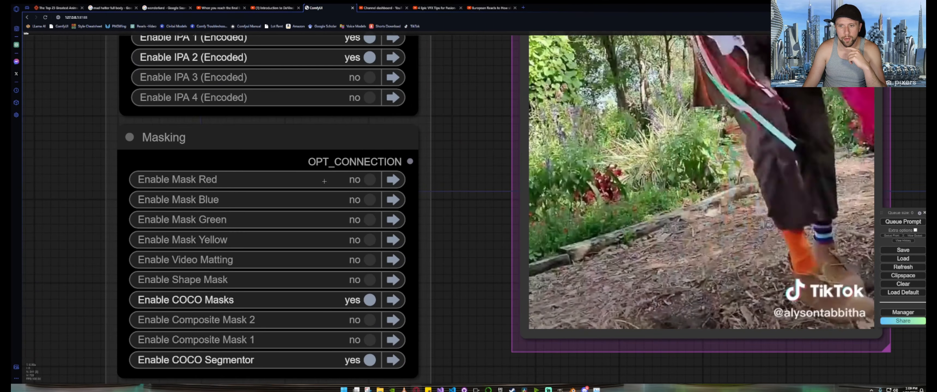
pyautogui.moveTo(80, 255); pyautogui.dragTo(59, 172)
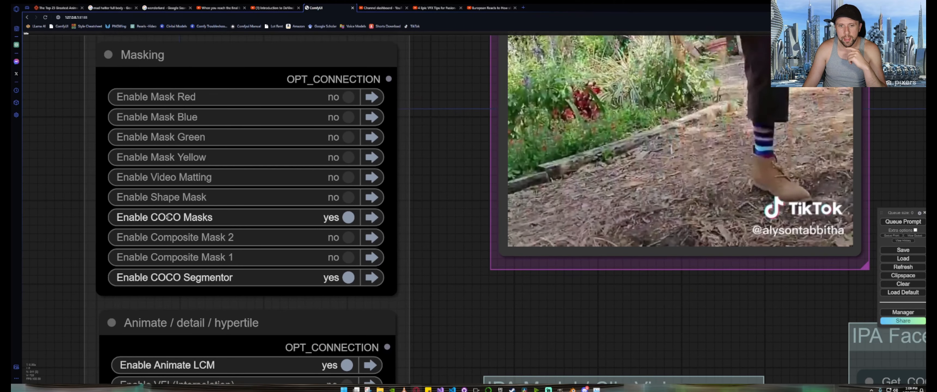
pyautogui.click(371, 217)
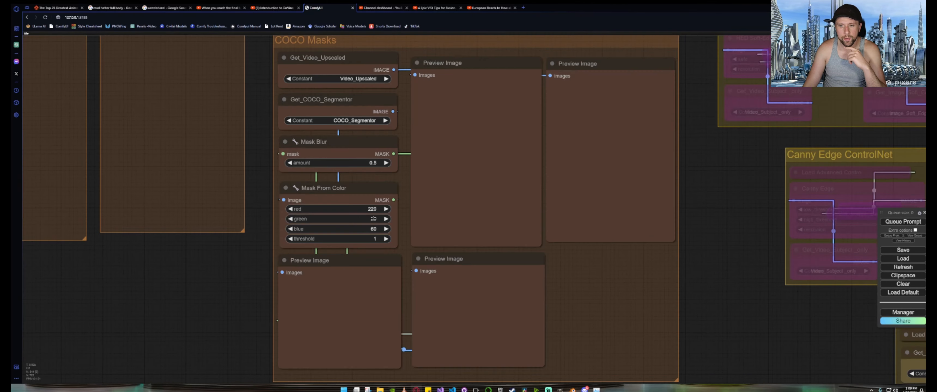
pyautogui.scroll(-6, 352, 225)
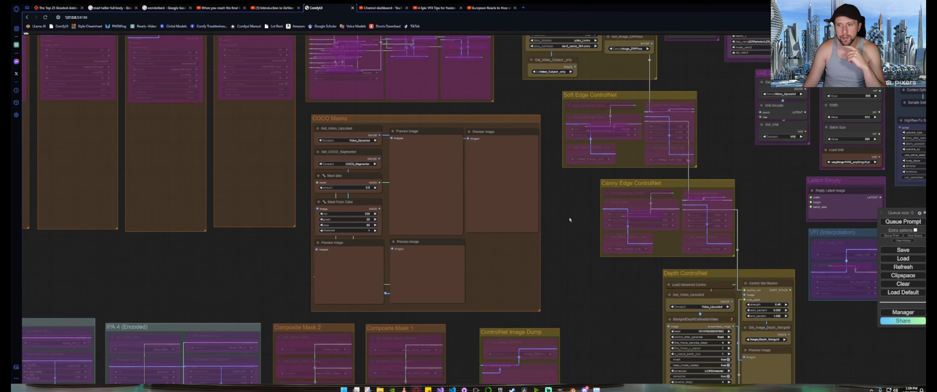
pyautogui.moveTo(570, 218); pyautogui.dragTo(389, 222)
pyautogui.scroll(3, 201, 195)
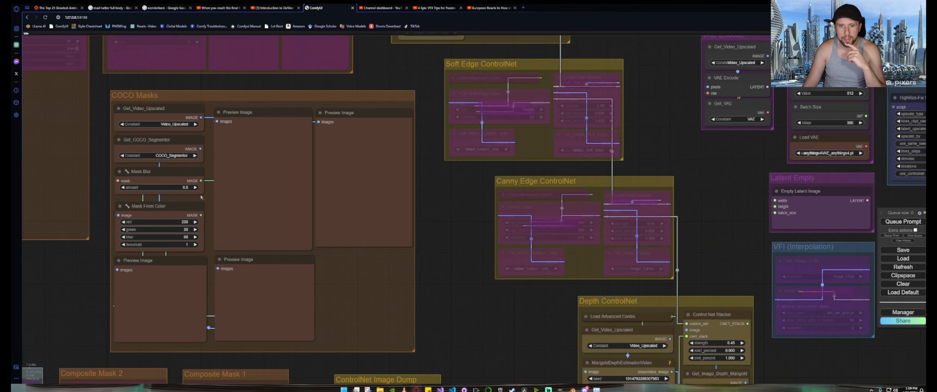
pyautogui.scroll(3, 201, 197)
pyautogui.scroll(-4, 201, 198)
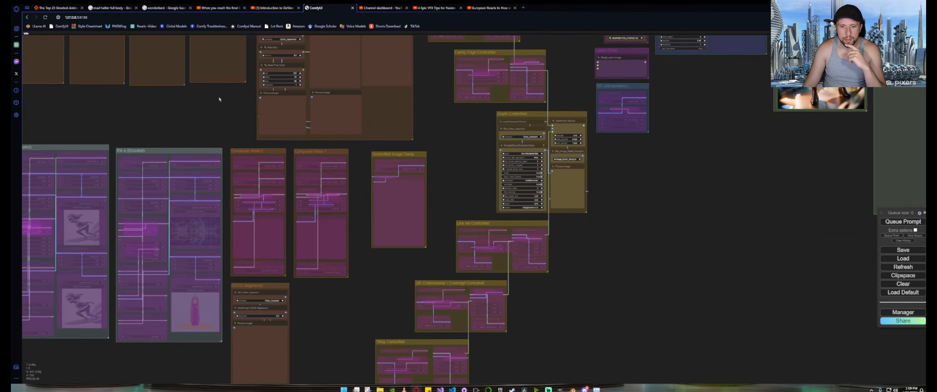
# Locate the COCO Segmentor group below the composite masks and inspect its nodes up close.
pyautogui.moveTo(220, 108); pyautogui.dragTo(217, 53)
pyautogui.moveTo(302, 300); pyautogui.dragTo(311, 223)
pyautogui.scroll(8, 311, 223)
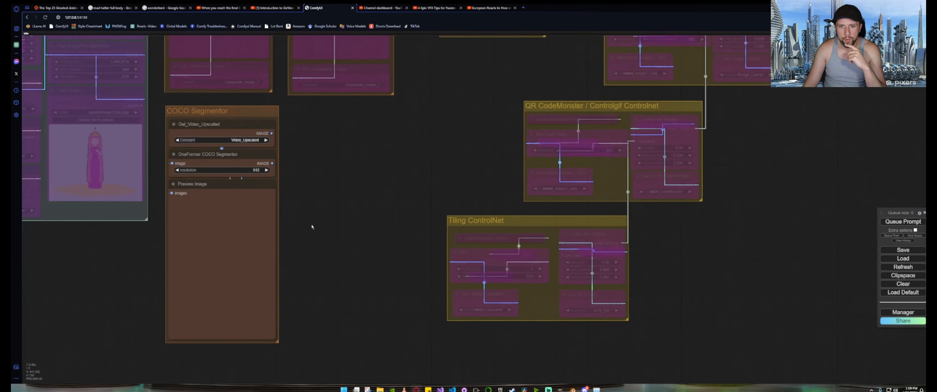
pyautogui.moveTo(267, 201); pyautogui.dragTo(318, 169)
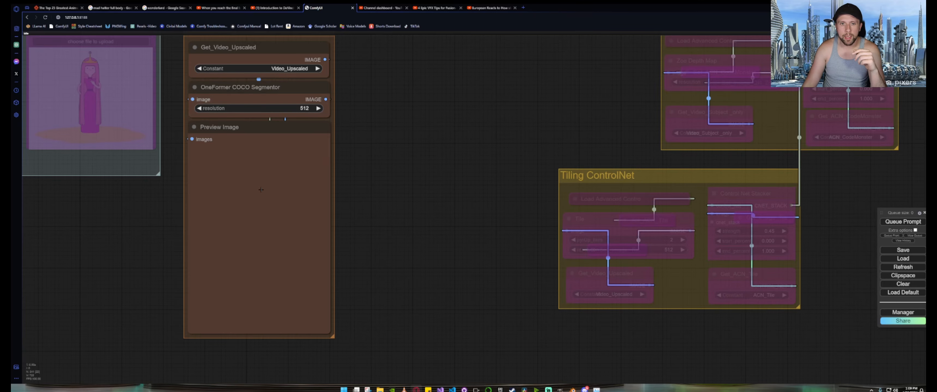
# Return to the Control Pannel and review its Masking, Animate / detail / hypertile and Controlnets switches.
pyautogui.scroll(-11, 443, 172)
pyautogui.moveTo(184, 213); pyautogui.dragTo(543, 321)
pyautogui.moveTo(218, 144); pyautogui.dragTo(218, 342)
pyautogui.moveTo(188, 144); pyautogui.dragTo(163, 191)
pyautogui.scroll(5, 211, 191)
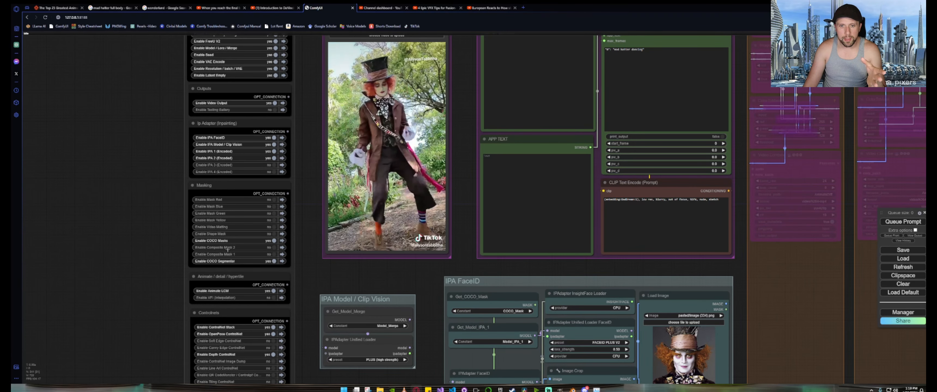
pyautogui.scroll(1, 229, 250)
pyautogui.moveTo(159, 279); pyautogui.dragTo(135, 199)
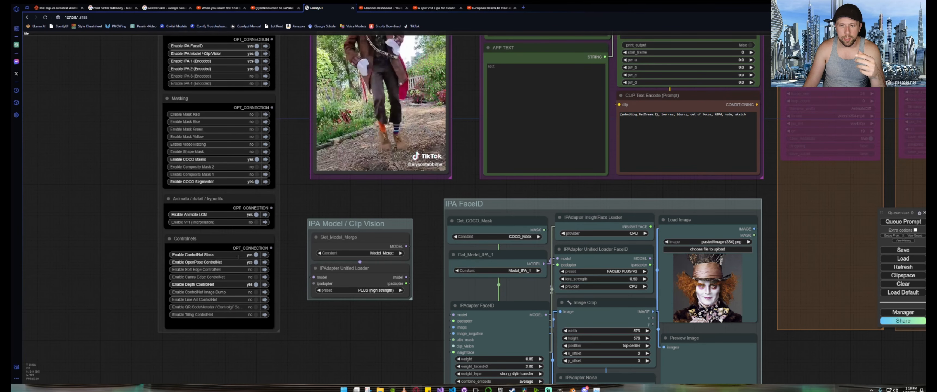
# Examine the chain of ControlNet groups, from ControlNet Stack and OpenPose through Depth down to Tiling.
pyautogui.scroll(-10, 229, 235)
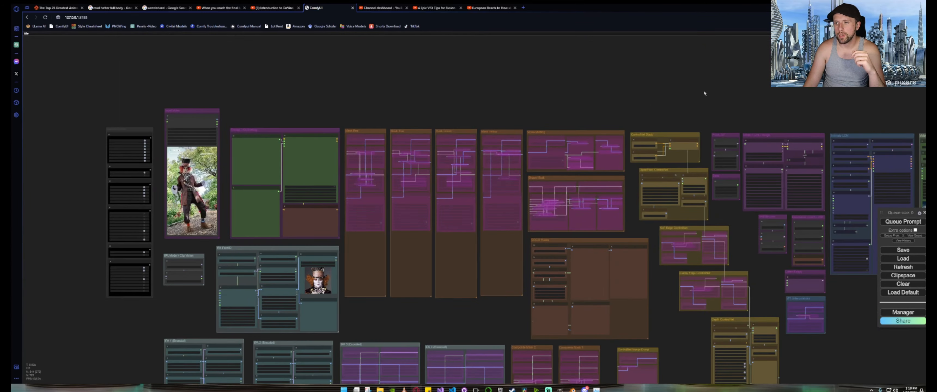
pyautogui.moveTo(705, 94); pyautogui.dragTo(374, 157)
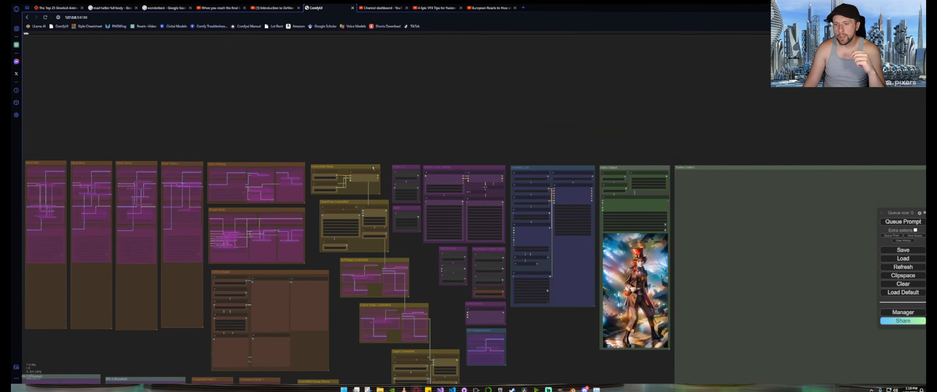
pyautogui.scroll(8, 364, 167)
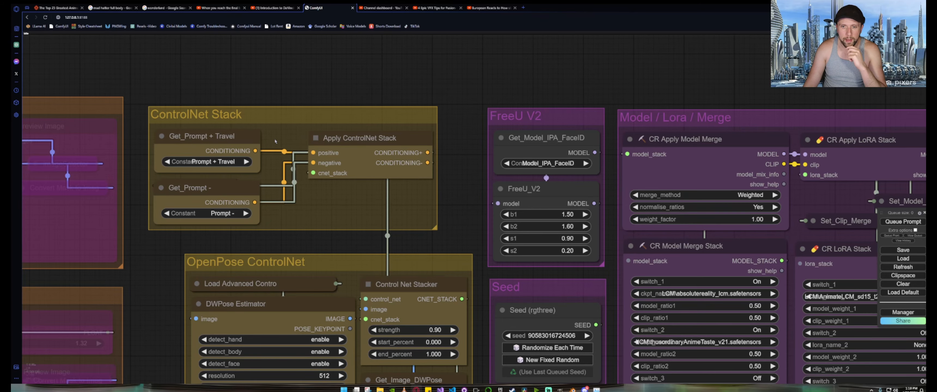
pyautogui.scroll(-12, 276, 141)
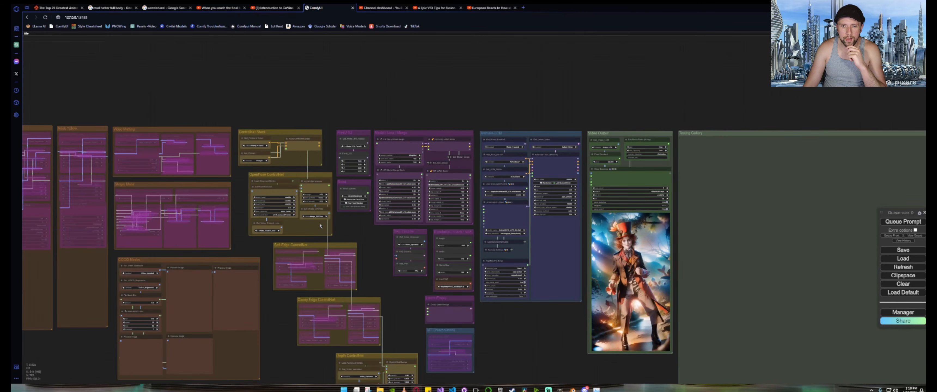
pyautogui.moveTo(418, 313); pyautogui.dragTo(372, 83)
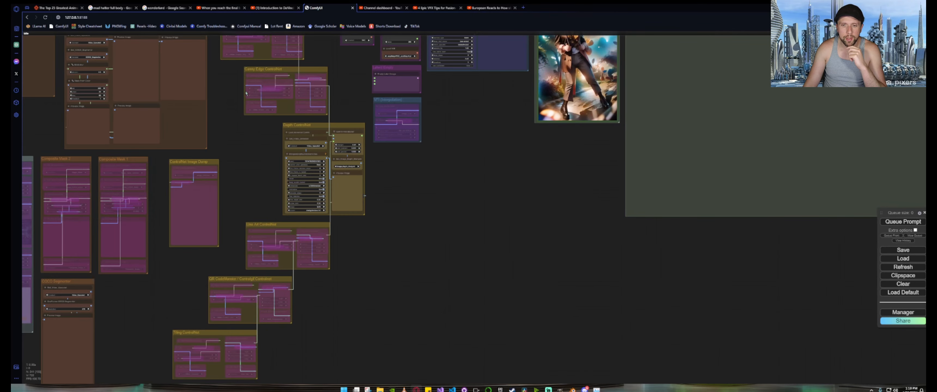
pyautogui.moveTo(235, 102)
pyautogui.mouseDown()
pyautogui.moveTo(295, 239)
pyautogui.moveTo(254, 100)
pyautogui.mouseUp()
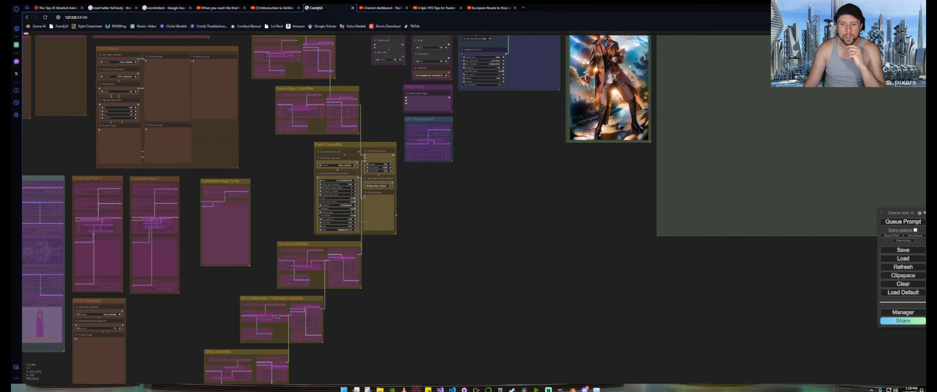
# Inspect the Tiling and QR CodeMonster ControlNet groups, and trace the ControlNet chain back up to ControlNet Stack.
pyautogui.moveTo(196, 330); pyautogui.dragTo(256, 184)
pyautogui.scroll(9, 302, 204)
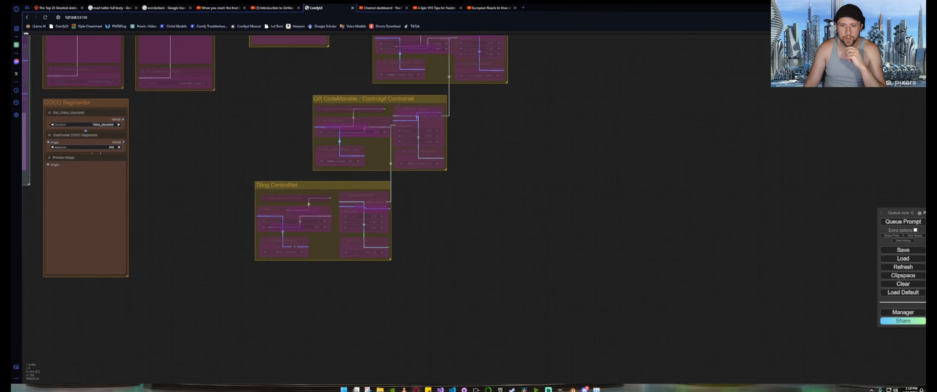
pyautogui.scroll(-9, 308, 188)
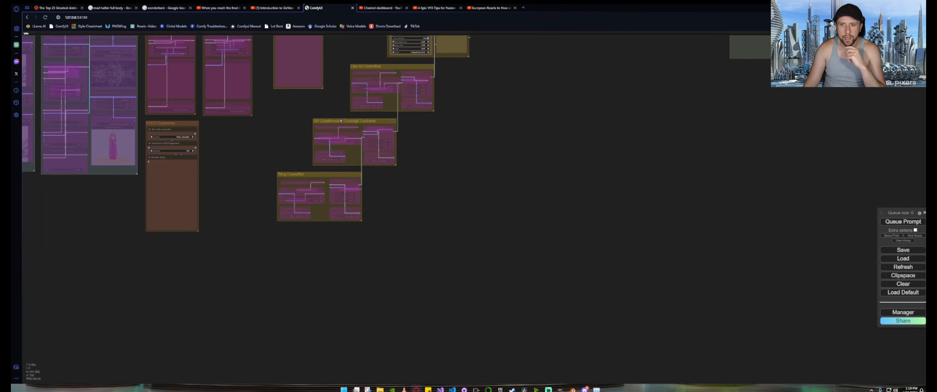
pyautogui.moveTo(342, 94); pyautogui.dragTo(295, 289)
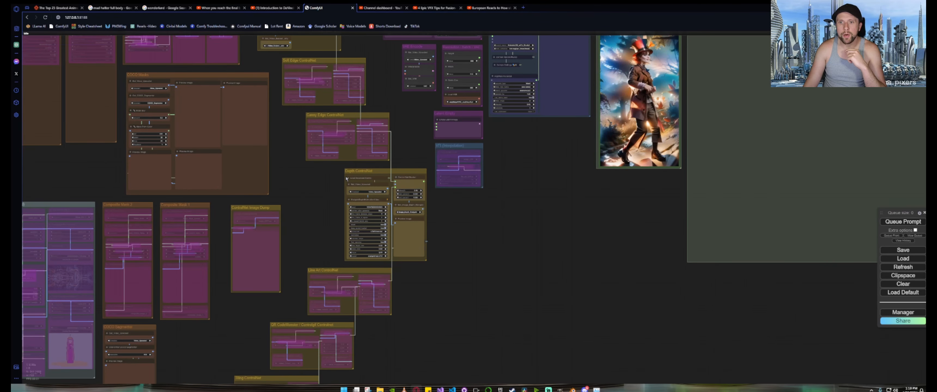
pyautogui.moveTo(281, 127); pyautogui.dragTo(390, 273)
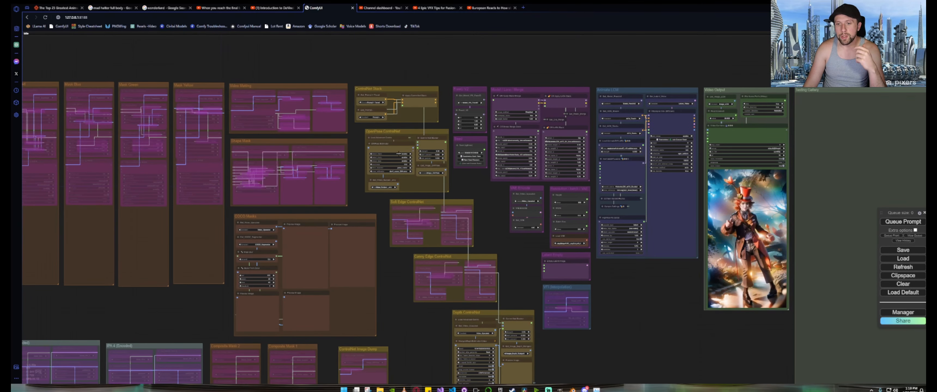
pyautogui.moveTo(519, 287); pyautogui.dragTo(431, 158)
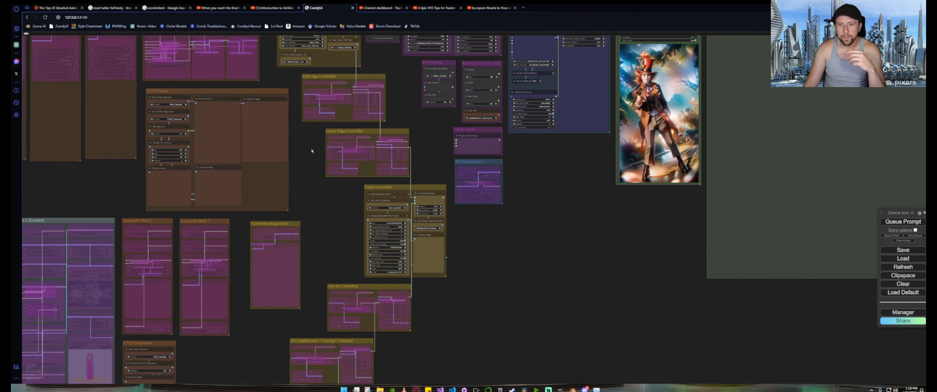
pyautogui.moveTo(312, 149); pyautogui.dragTo(352, 277)
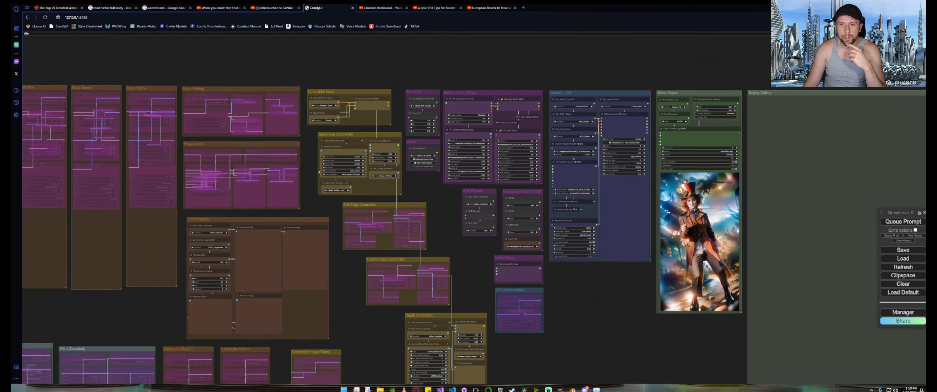
# Examine the Depth ControlNet group's Marigold depth estimation and Control Net Stacker nodes up close.
pyautogui.scroll(5, 349, 153)
pyautogui.scroll(-9, 349, 152)
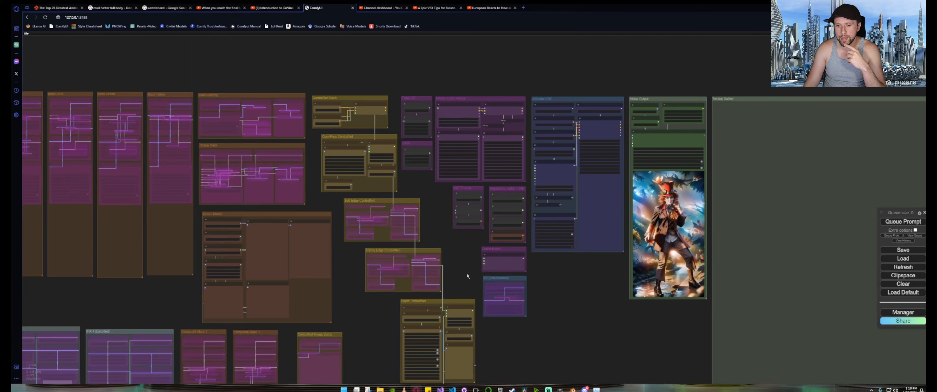
pyautogui.moveTo(468, 274); pyautogui.dragTo(353, 142)
pyautogui.scroll(3, 366, 238)
pyautogui.scroll(5, 356, 237)
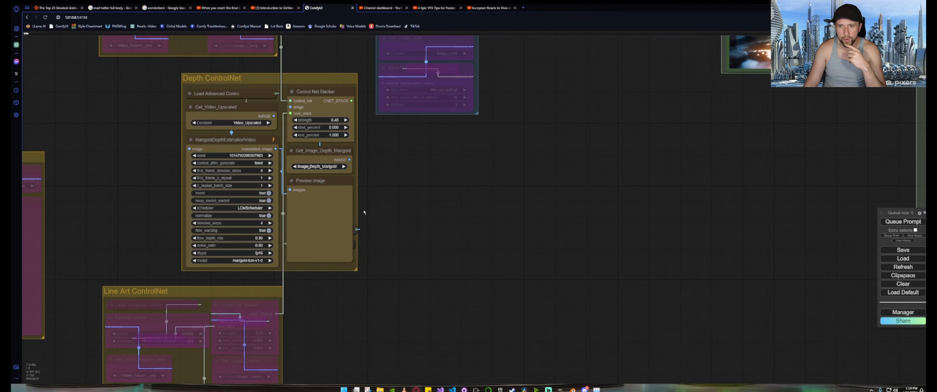
pyautogui.scroll(-8, 363, 213)
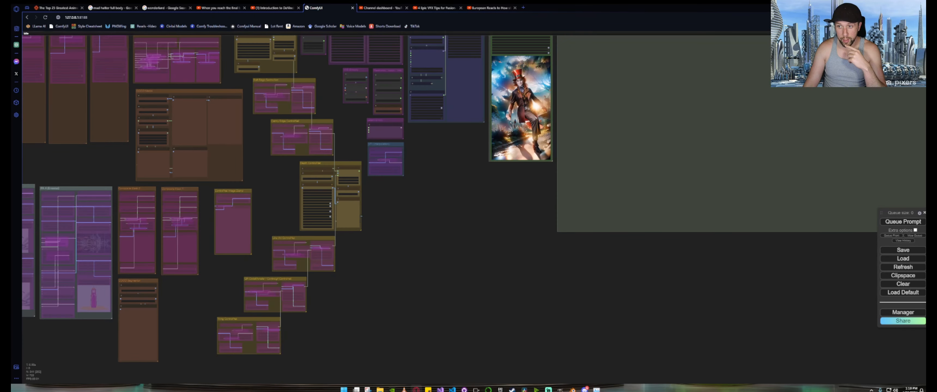
# Open the Video Output group's preview in its own browser tab, watch the restyled video and close the tab.
pyautogui.moveTo(441, 153); pyautogui.dragTo(231, 227)
pyautogui.rightClick(301, 139)
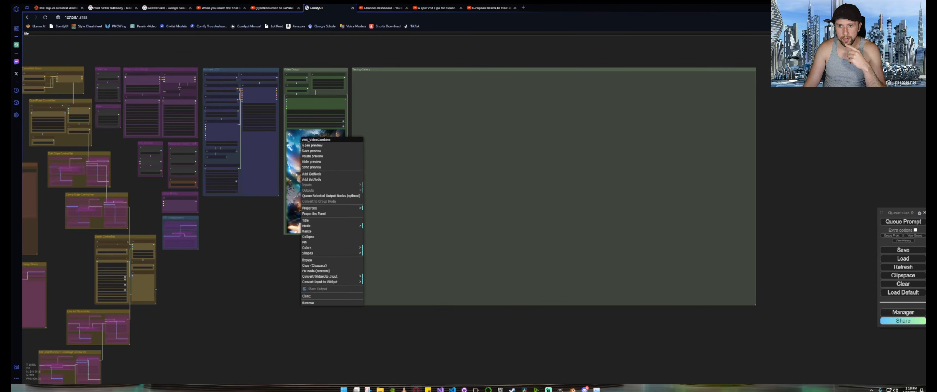
pyautogui.click(312, 146)
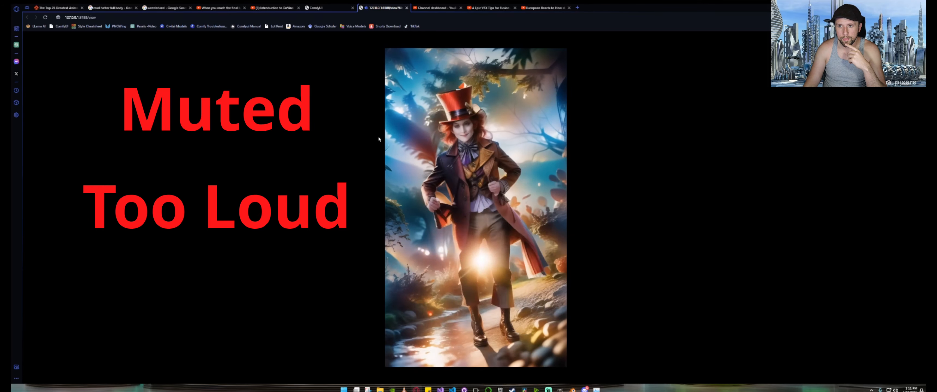
pyautogui.click(407, 8)
# Return to the start of the workflow and examine the source video beside the Prompt / Keyframing nodes.
pyautogui.moveTo(238, 244); pyautogui.dragTo(488, 187)
pyautogui.scroll(-4, 487, 188)
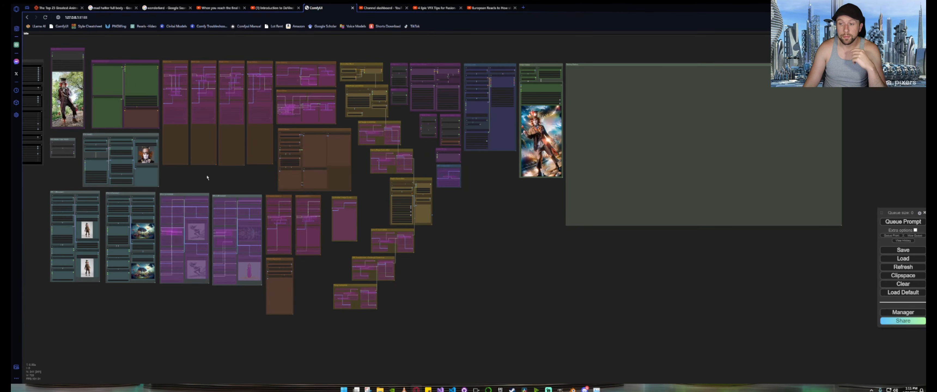
pyautogui.moveTo(201, 178); pyautogui.dragTo(336, 232)
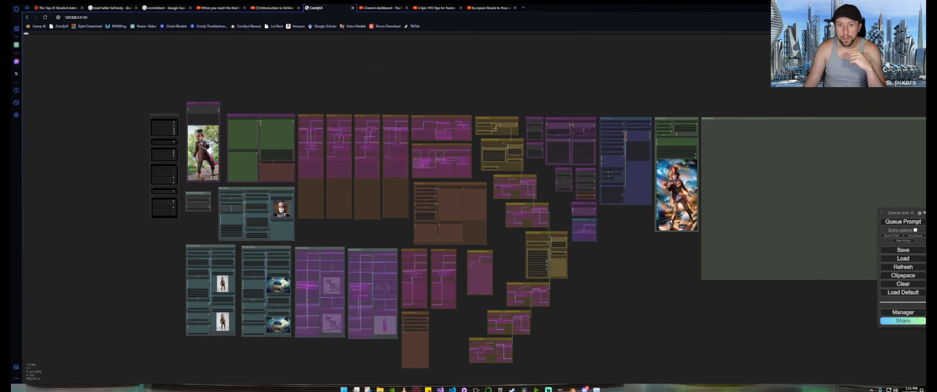
pyautogui.scroll(15, 191, 135)
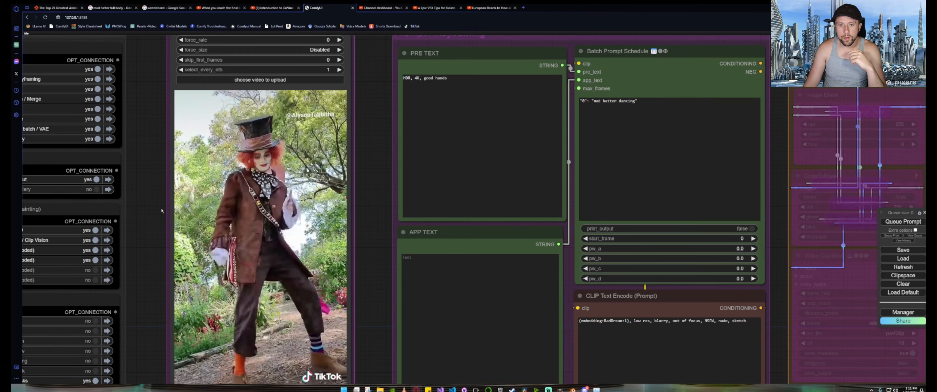
pyautogui.moveTo(162, 211); pyautogui.dragTo(144, 171)
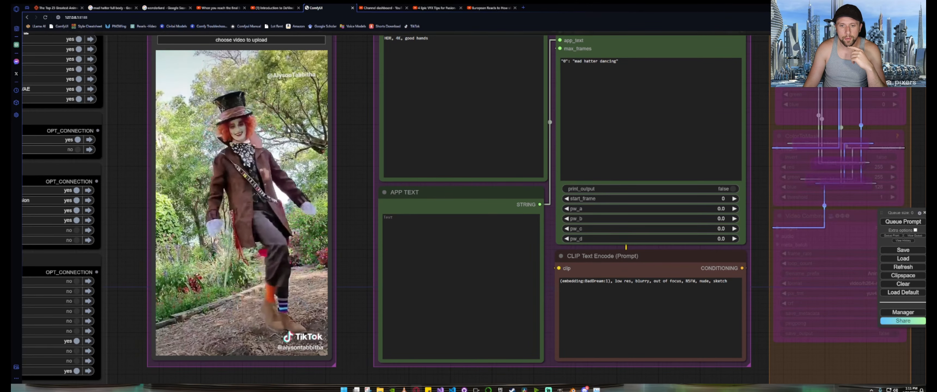
pyautogui.scroll(-5, 132, 134)
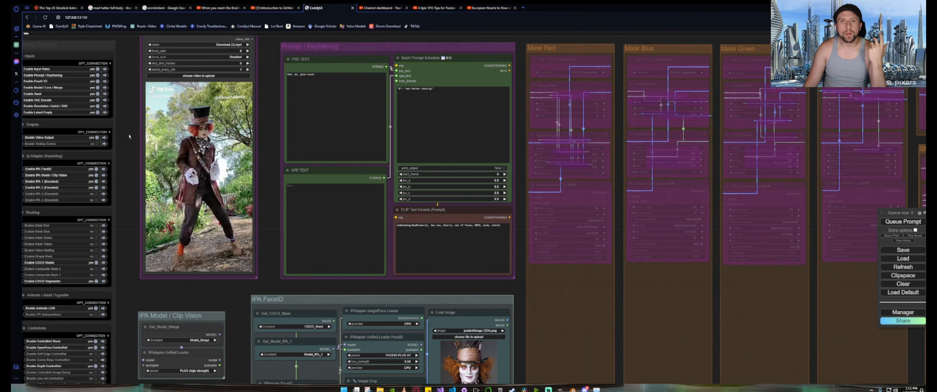
# Examine the restyled video preview in the Video Output group at the far end of the workflow.
pyautogui.scroll(-10, 129, 136)
pyautogui.moveTo(641, 98); pyautogui.dragTo(349, 91)
pyautogui.scroll(8, 374, 163)
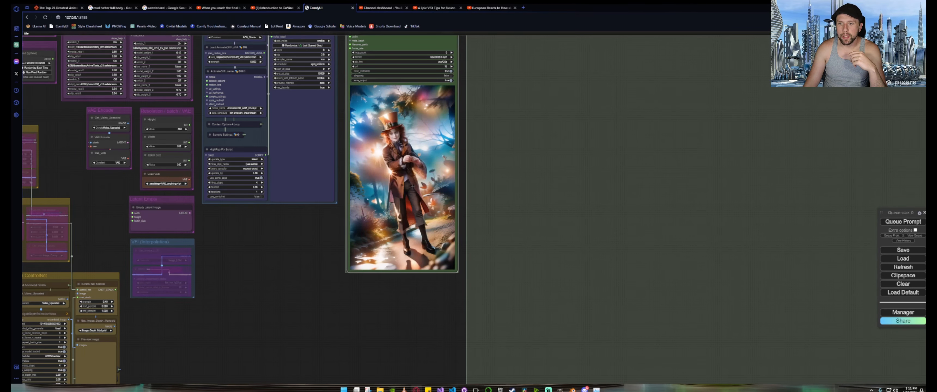
pyautogui.scroll(-3, 342, 185)
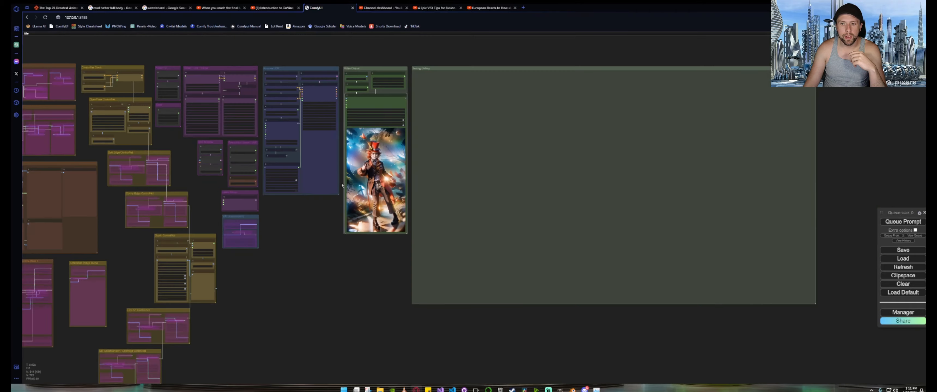
# Review the Control Pannel switches together with the Input Video and Prompt / Keyframing groups.
pyautogui.scroll(-3, 342, 185)
pyautogui.moveTo(203, 84); pyautogui.dragTo(543, 88)
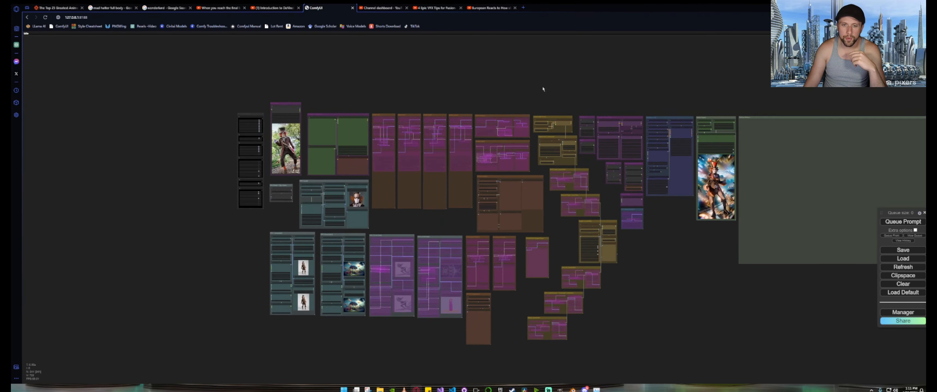
pyautogui.scroll(10, 299, 146)
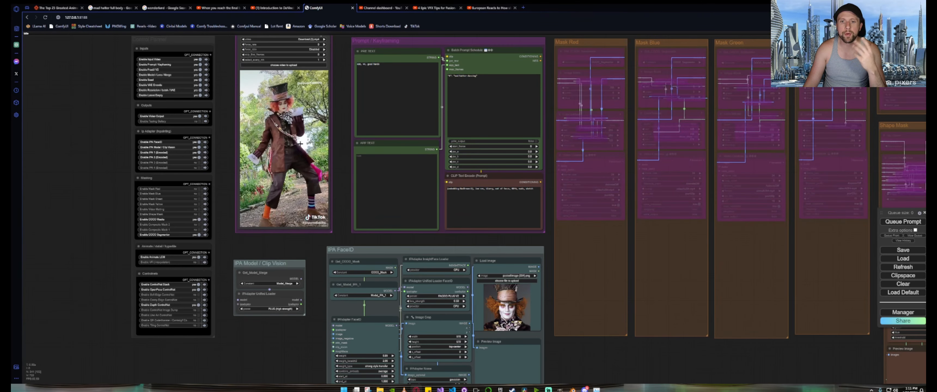
pyautogui.moveTo(344, 109); pyautogui.dragTo(342, 169)
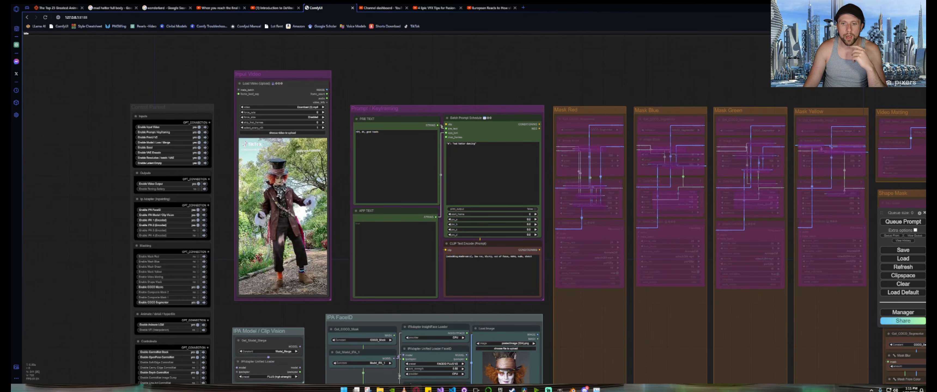
pyautogui.scroll(5, 282, 218)
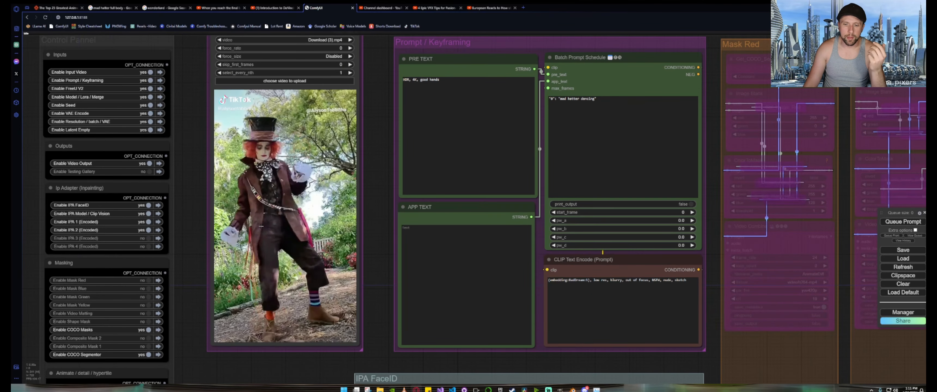
pyautogui.scroll(-11, 300, 239)
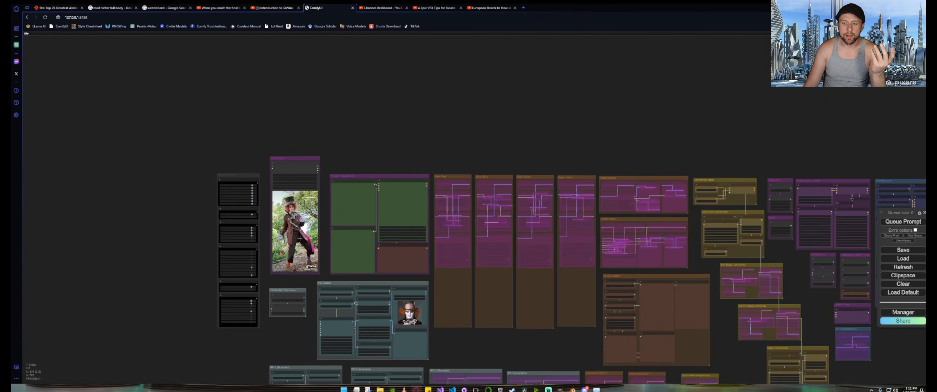
# Compare the Video Output preview with the dancing source video in the Input Video group.
pyautogui.moveTo(706, 139); pyautogui.dragTo(157, 145)
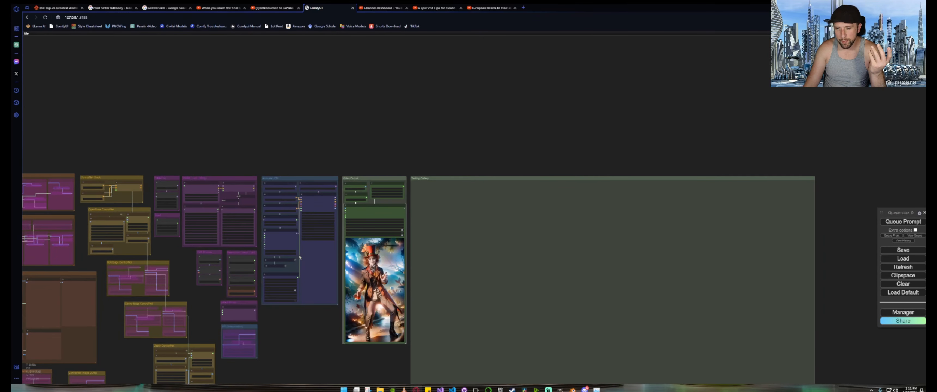
pyautogui.moveTo(200, 124); pyautogui.dragTo(611, 108)
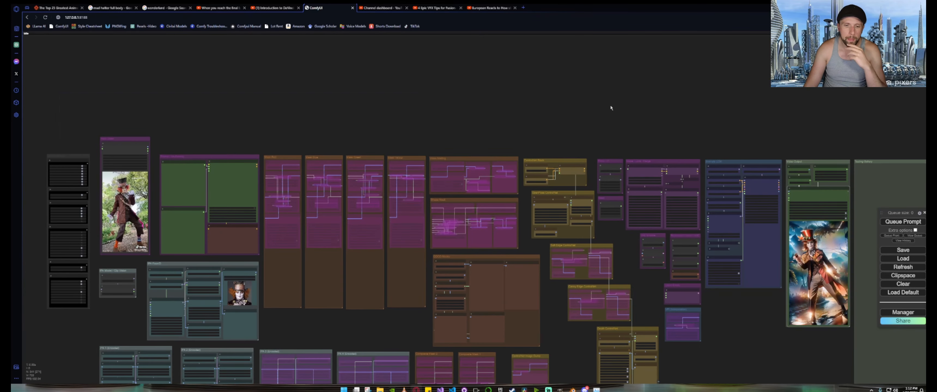
pyautogui.scroll(7, 116, 151)
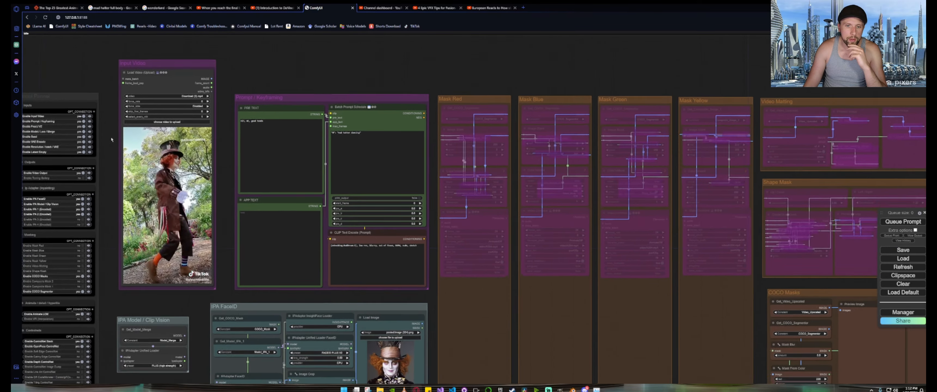
pyautogui.scroll(5, 131, 154)
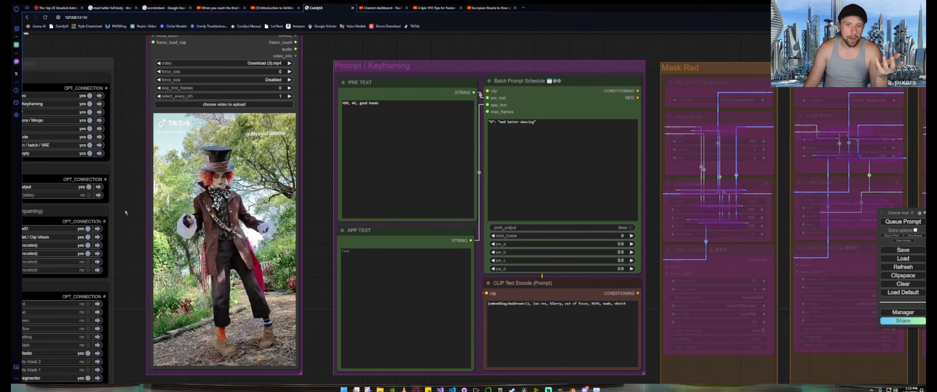
pyautogui.moveTo(129, 216); pyautogui.dragTo(142, 177)
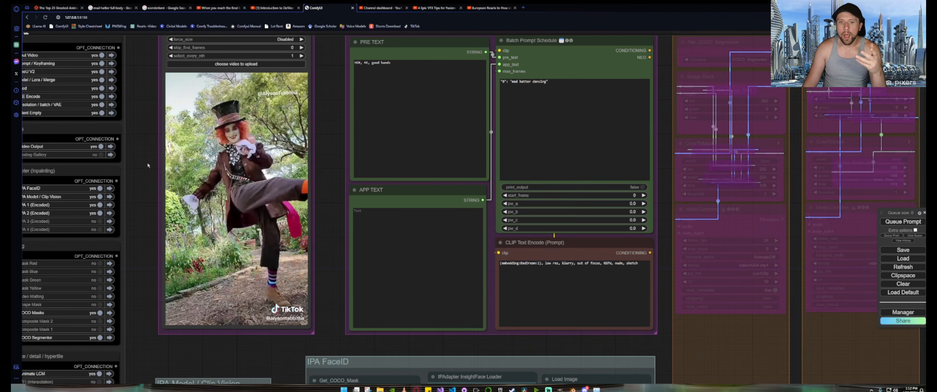
# Inspect the Video Output result up close alongside the AnimateDiff Loader and HighRes-Fix Script nodes.
pyautogui.scroll(-10, 147, 162)
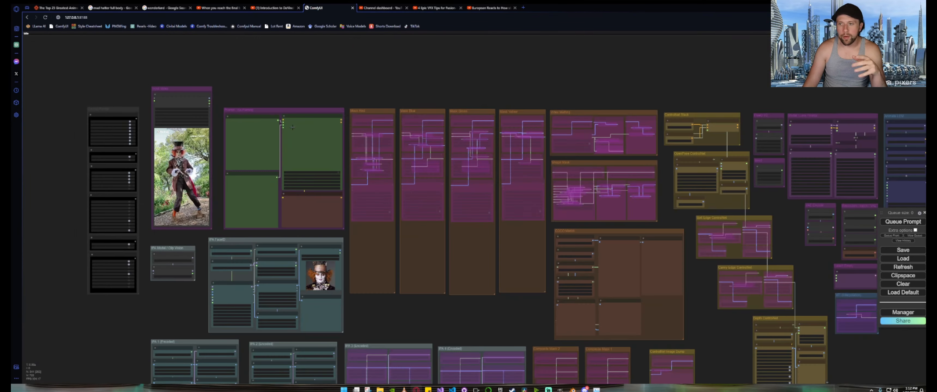
pyautogui.moveTo(792, 87); pyautogui.dragTo(145, 76)
pyautogui.scroll(8, 424, 264)
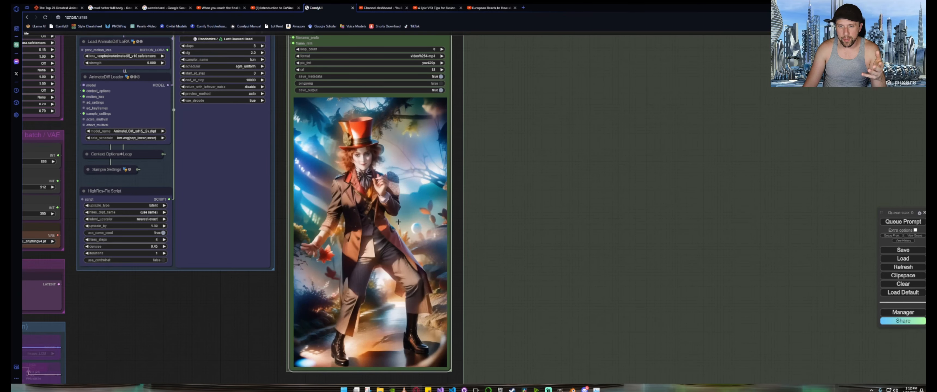
pyautogui.scroll(-8, 391, 217)
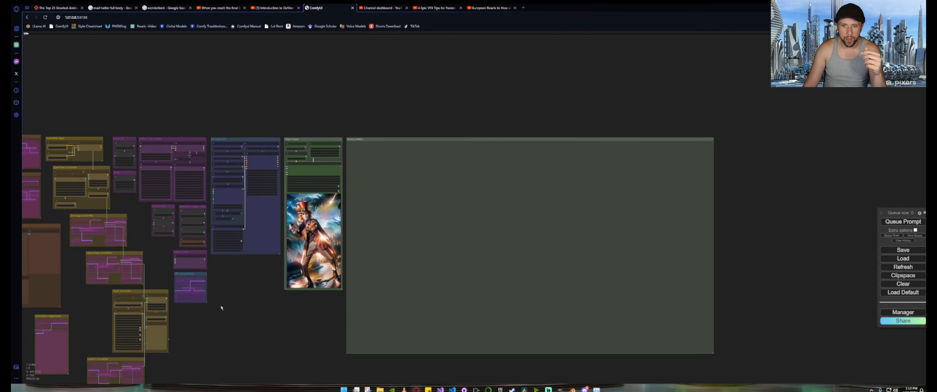
# Go back to the Control Pannel area and examine the Input Video group's Load Video (Upload) node up close.
pyautogui.moveTo(262, 305); pyautogui.dragTo(712, 268)
pyautogui.scroll(10, 129, 145)
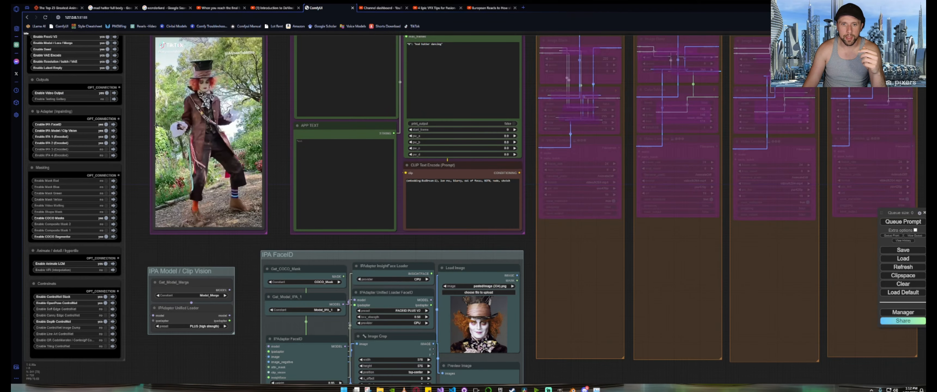
pyautogui.moveTo(157, 125); pyautogui.dragTo(132, 168)
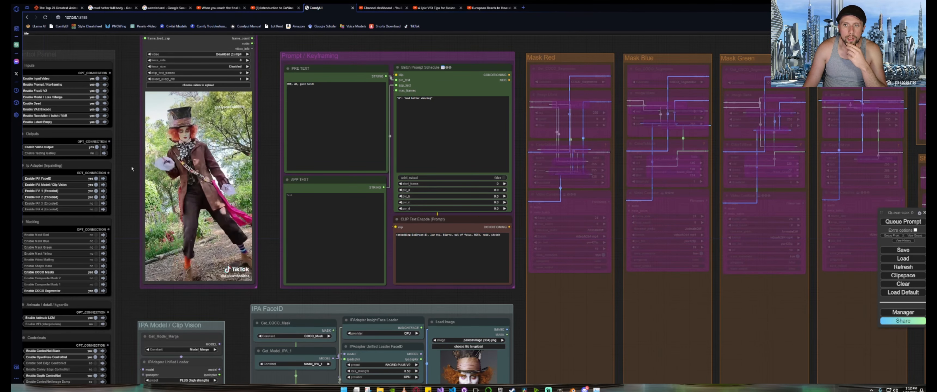
pyautogui.scroll(-6, 132, 168)
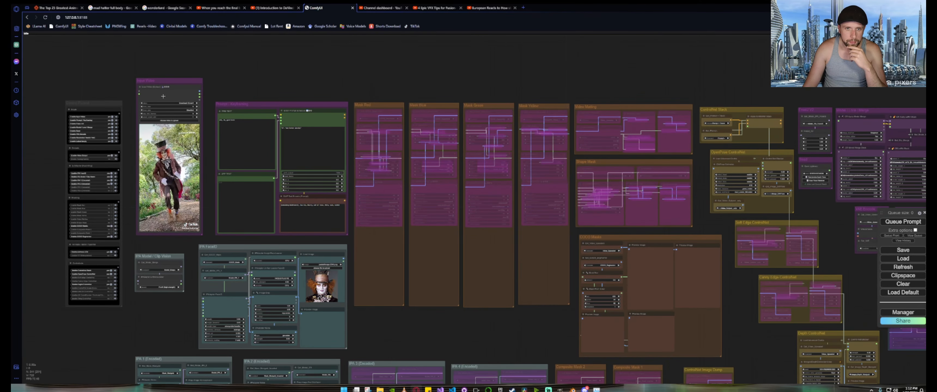
pyautogui.scroll(5, 171, 98)
pyautogui.scroll(4, 170, 98)
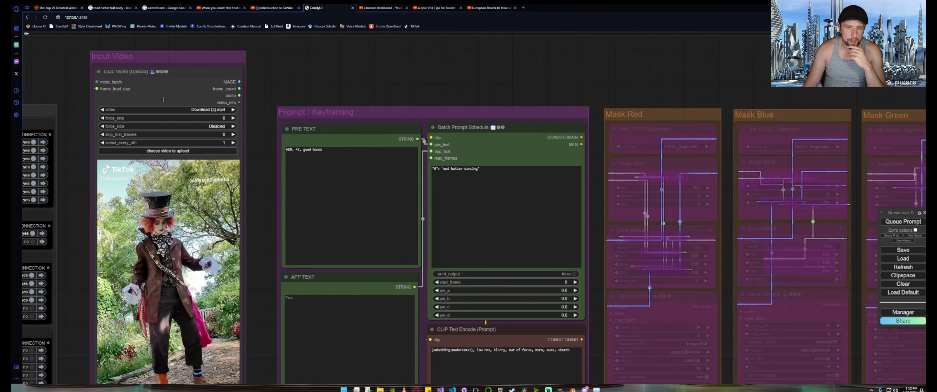
# Open the file picker for the Load Video (Upload) node and dismiss it without choosing a video.
pyautogui.moveTo(70, 226); pyautogui.dragTo(136, 150)
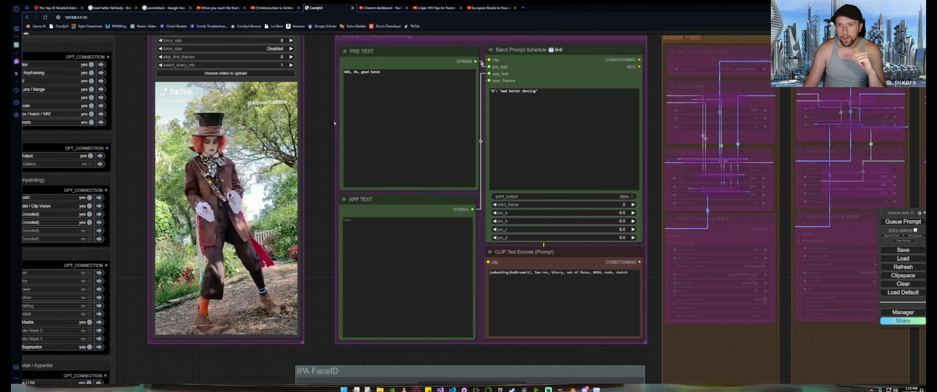
pyautogui.moveTo(324, 126); pyautogui.dragTo(294, 215)
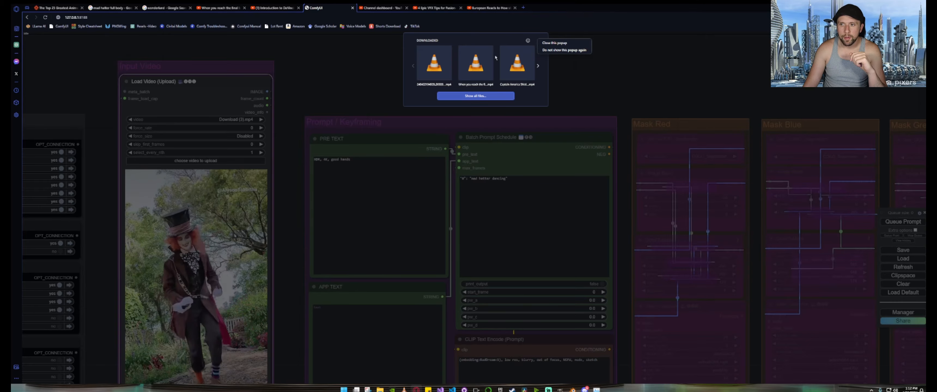
pyautogui.click(558, 43)
# Examine the PRE TEXT, APP TEXT and Batch Prompt Schedule nodes in the Prompt / Keyframing group up close.
pyautogui.moveTo(287, 226); pyautogui.dragTo(113, 149)
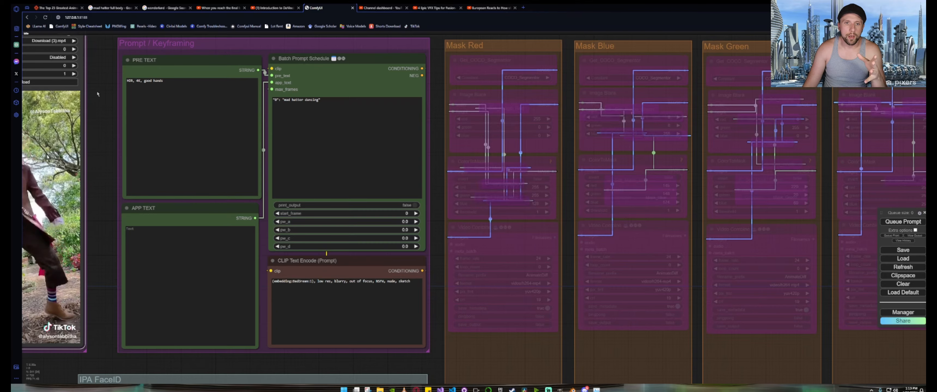
pyautogui.scroll(10, 97, 94)
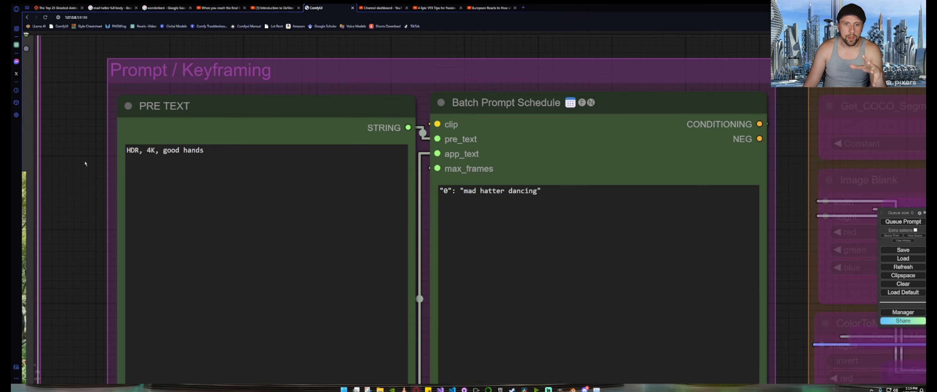
pyautogui.scroll(-5, 85, 164)
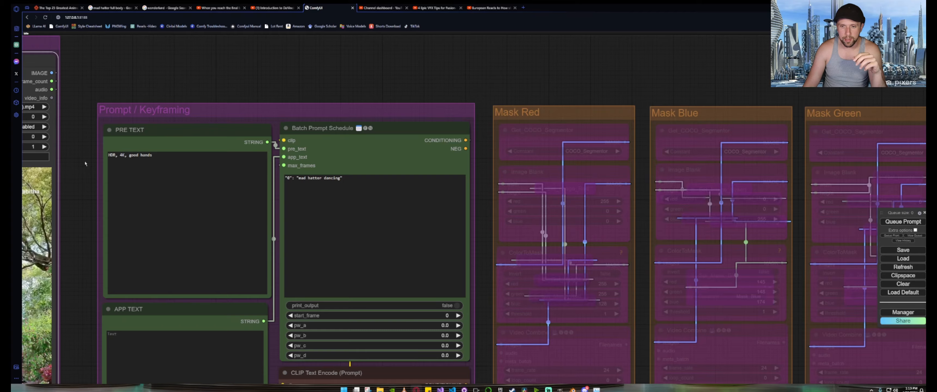
pyautogui.scroll(-4, 81, 94)
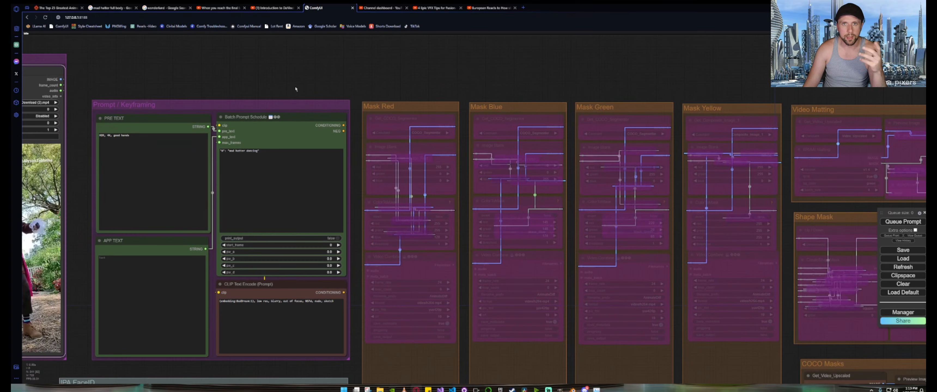
pyautogui.moveTo(296, 89); pyautogui.dragTo(271, 76)
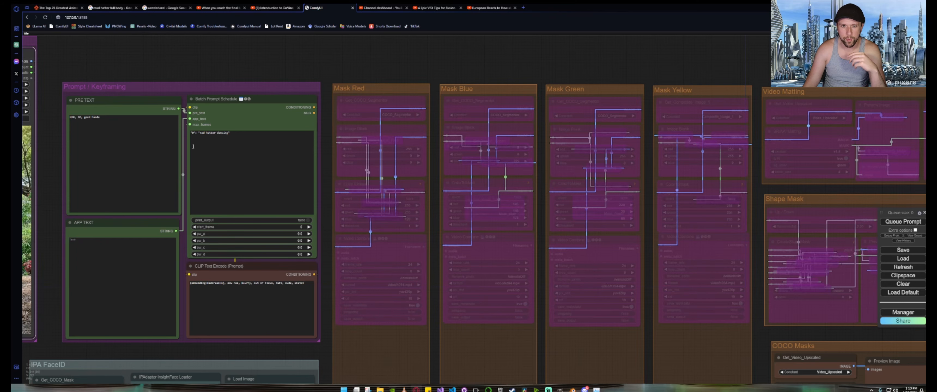
pyautogui.scroll(6, 189, 138)
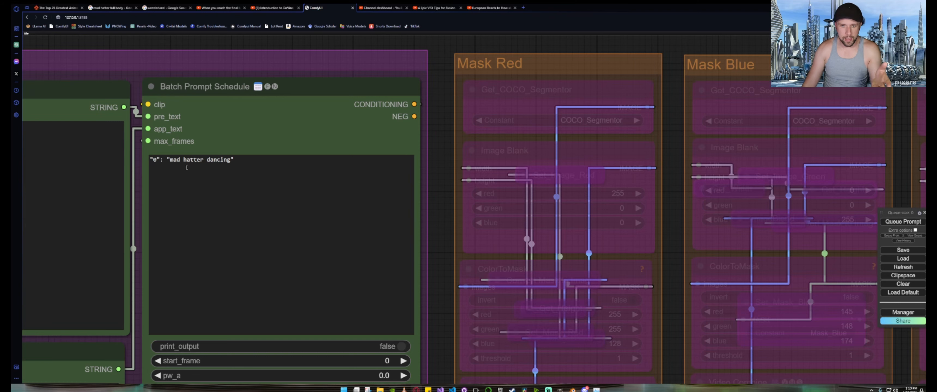
pyautogui.scroll(-10, 141, 178)
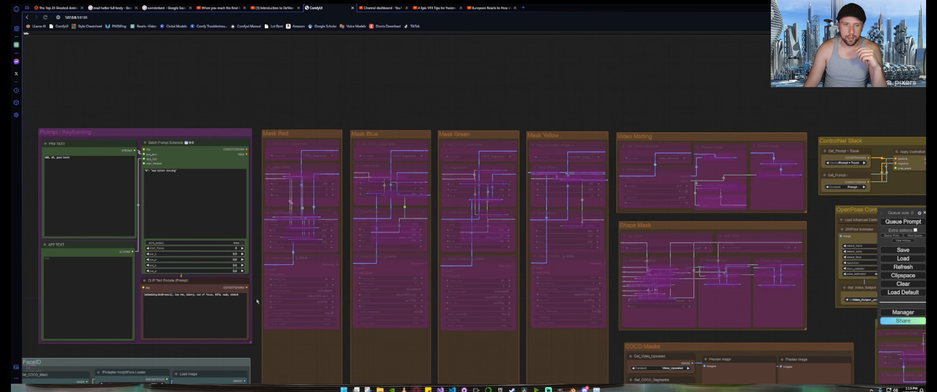
# Read the negative prompt in the CLIP Text Encode (Prompt) node below the Batch Prompt Schedule.
pyautogui.moveTo(256, 298); pyautogui.dragTo(306, 224)
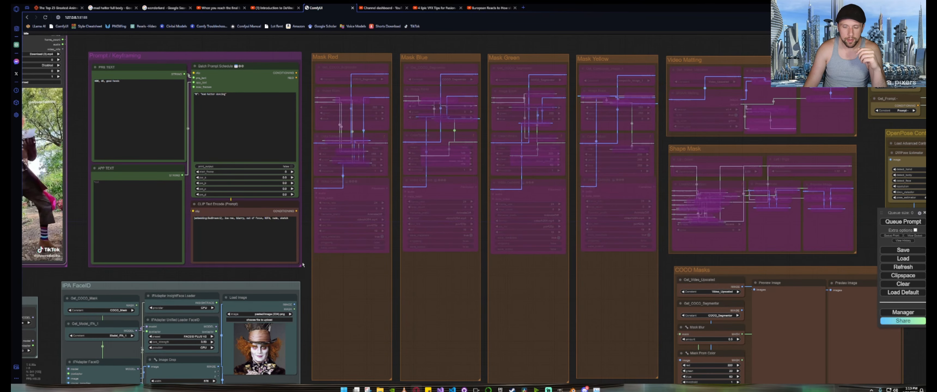
pyautogui.scroll(5, 306, 266)
pyautogui.scroll(4, 306, 265)
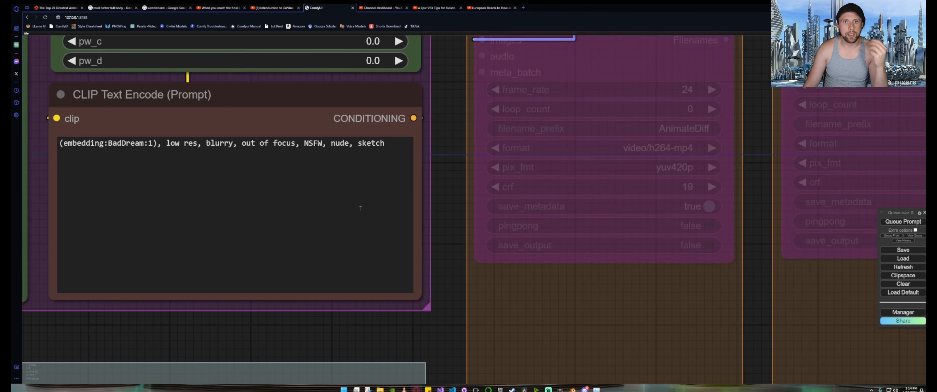
pyautogui.scroll(-15, 449, 211)
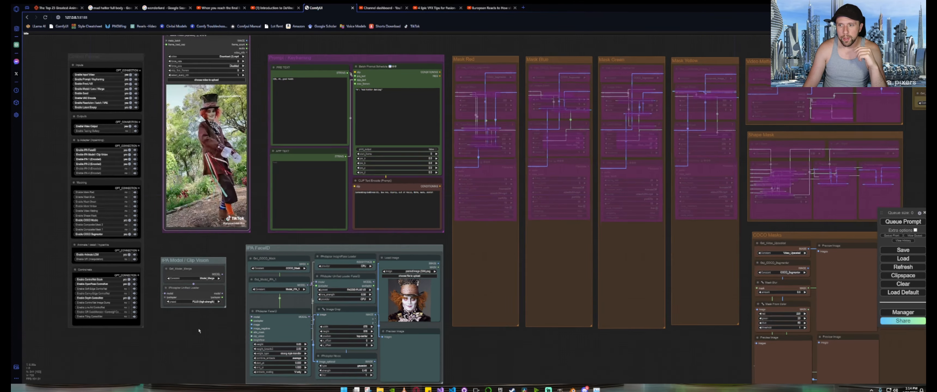
# Survey the overall layout of the workflow, from the colour mask groups down to the Composite Mask and ControlNet groups.
pyautogui.moveTo(508, 113); pyautogui.dragTo(380, 86)
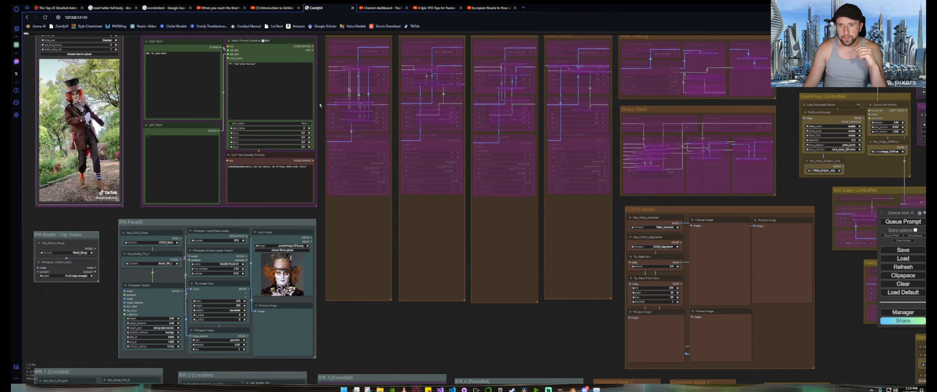
pyautogui.moveTo(306, 111); pyautogui.dragTo(116, 213)
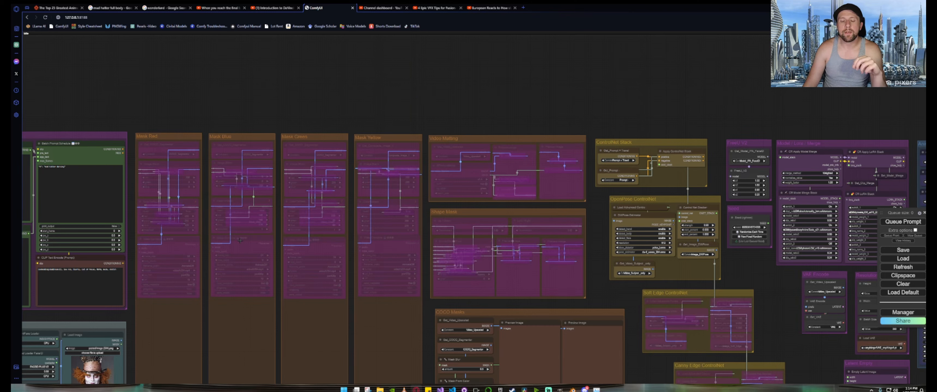
pyautogui.scroll(-8, 240, 241)
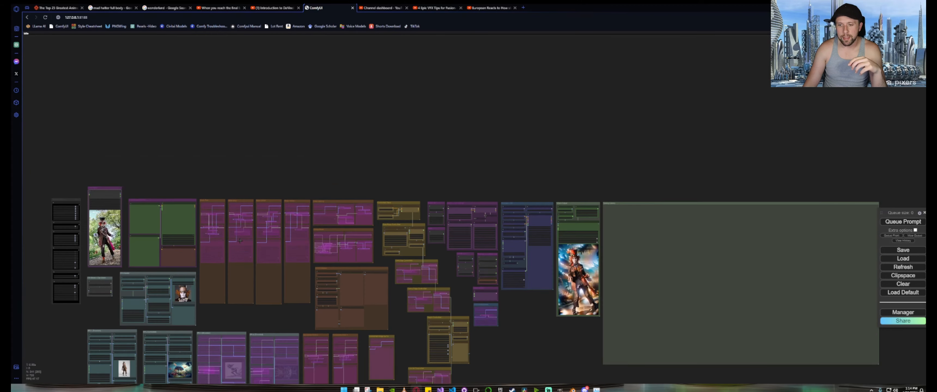
pyautogui.moveTo(294, 323); pyautogui.dragTo(218, 222)
pyautogui.scroll(10, 238, 324)
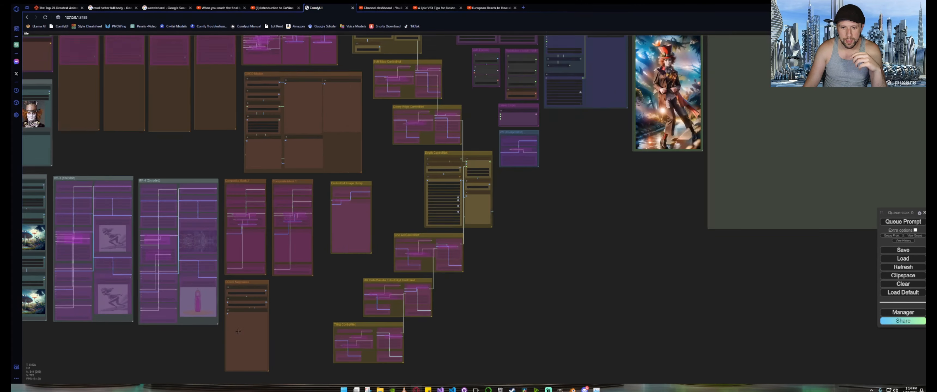
pyautogui.scroll(-6, 252, 336)
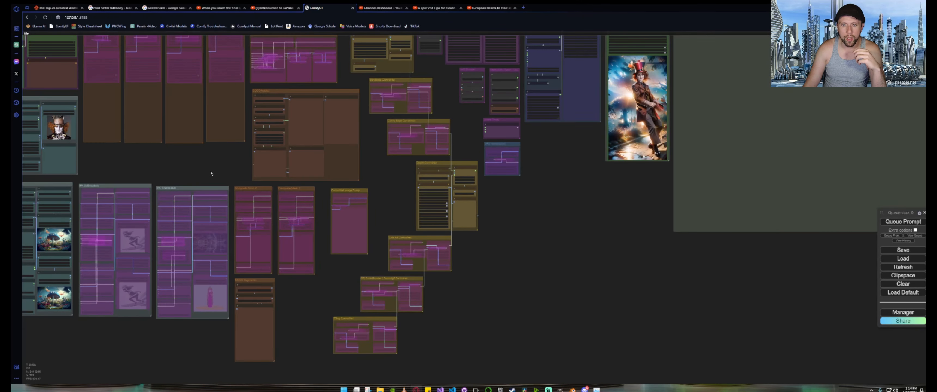
pyautogui.moveTo(217, 172); pyautogui.dragTo(245, 261)
# Inspect the Video Matting and Shape Mask groups up close alongside the neighbouring COCO Masks and ControlNet Stack groups.
pyautogui.scroll(7, 337, 121)
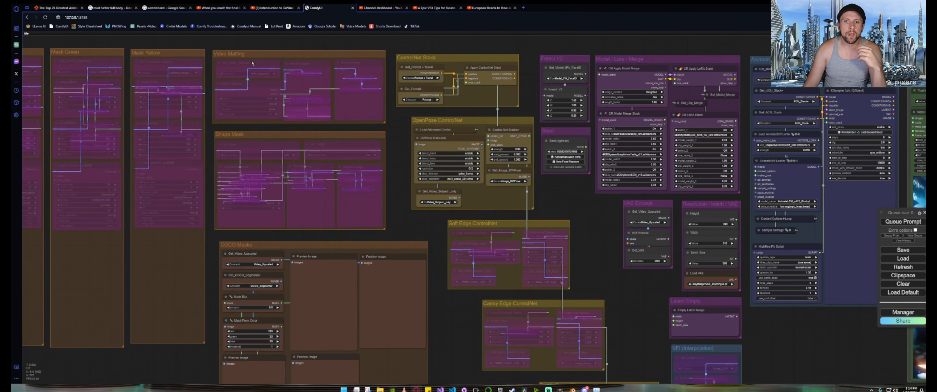
pyautogui.scroll(10, 224, 99)
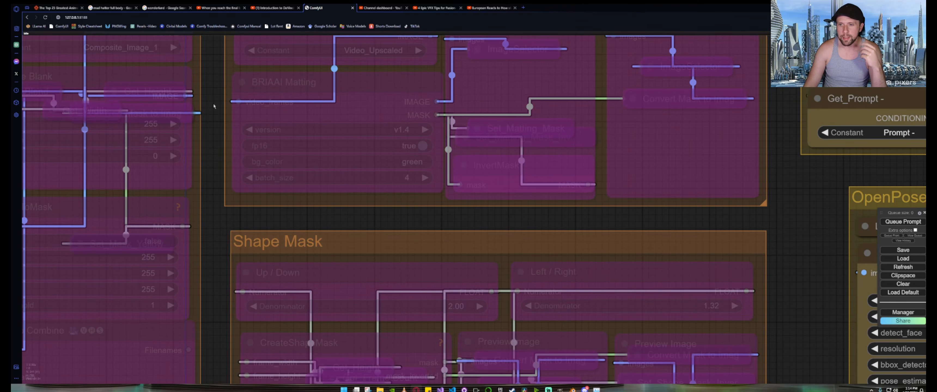
pyautogui.scroll(-12, 214, 106)
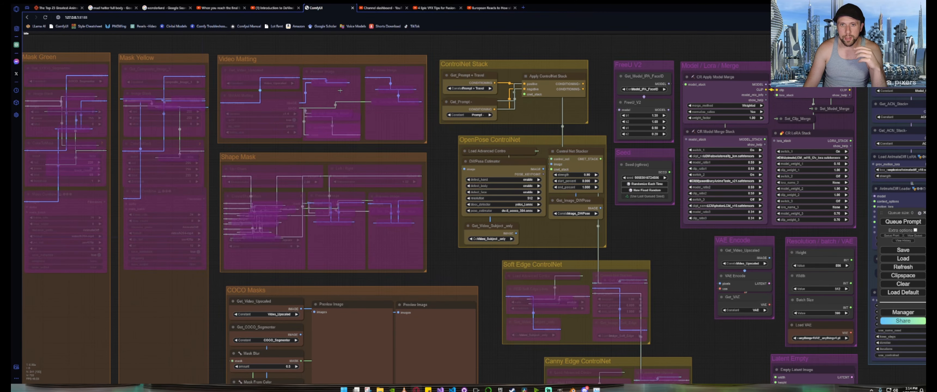
pyautogui.scroll(-8, 220, 102)
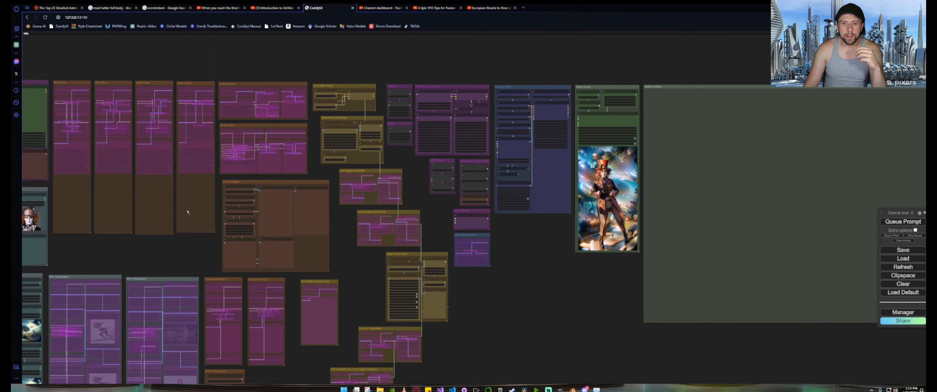
# Review the Mask Red, Mask Blue, Mask Green and Mask Yellow groups within the wider workflow.
pyautogui.moveTo(188, 257); pyautogui.dragTo(197, 238)
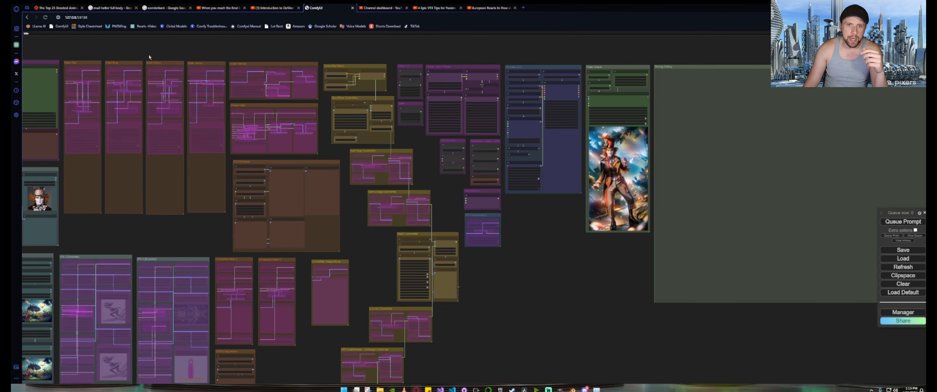
pyautogui.moveTo(144, 55); pyautogui.dragTo(265, 47)
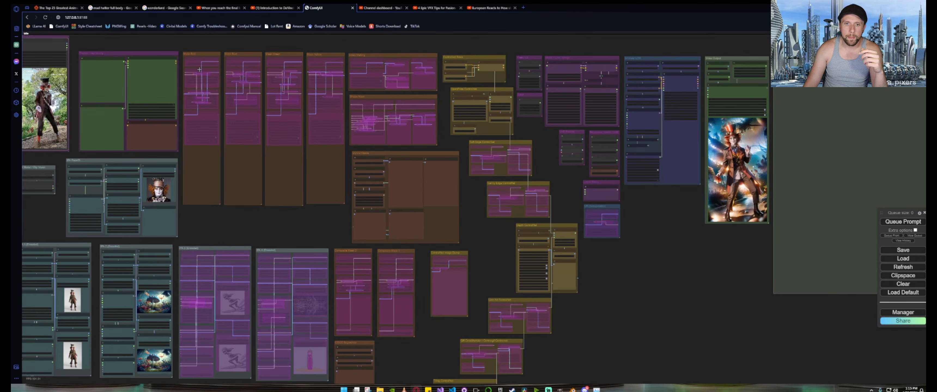
pyautogui.scroll(10, 218, 102)
pyautogui.moveTo(236, 101); pyautogui.dragTo(262, 177)
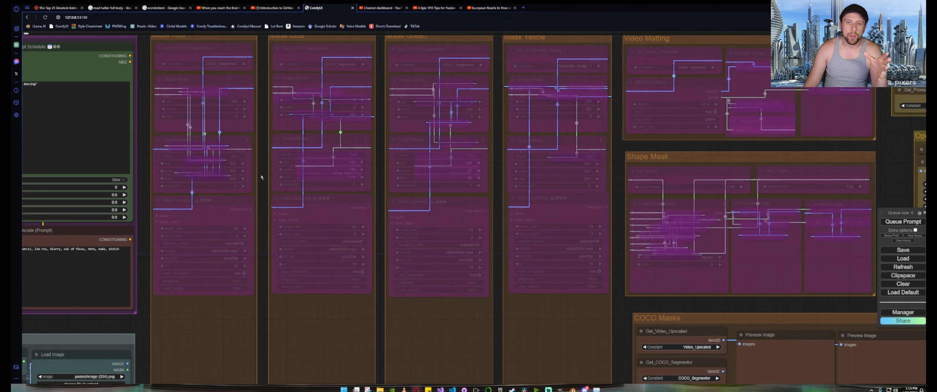
pyautogui.scroll(-3, 262, 178)
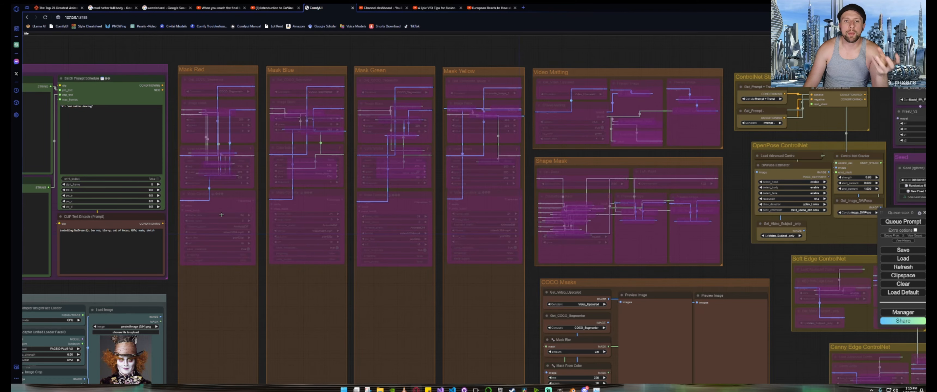
pyautogui.scroll(-5, 221, 215)
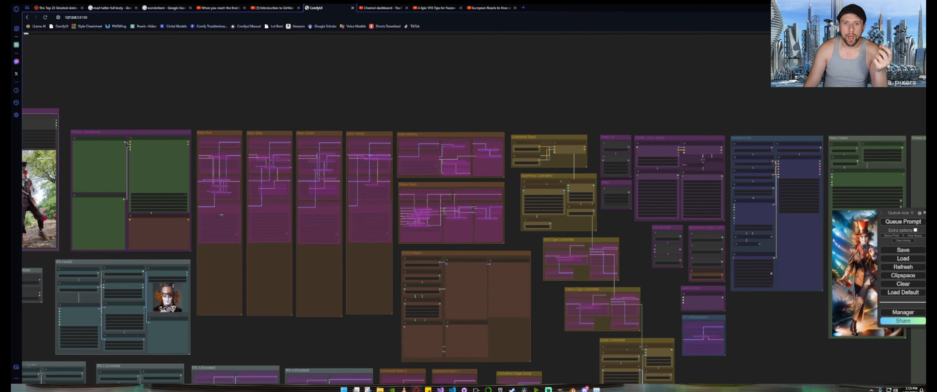
# Examine the IPAdapter nodes and reference images in the IPA 1 (Encoded) and IPA 2 (Encoded) groups.
pyautogui.scroll(3, 343, 164)
pyautogui.scroll(10, 128, 208)
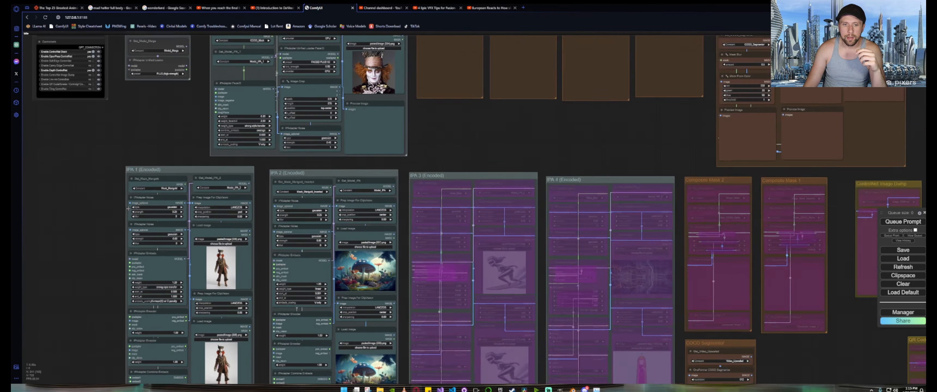
pyautogui.moveTo(105, 185); pyautogui.dragTo(155, 114)
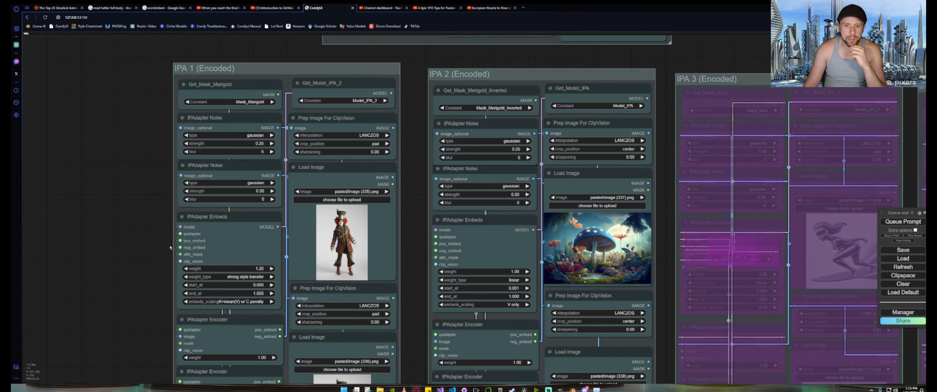
pyautogui.moveTo(278, 95); pyautogui.dragTo(170, 140)
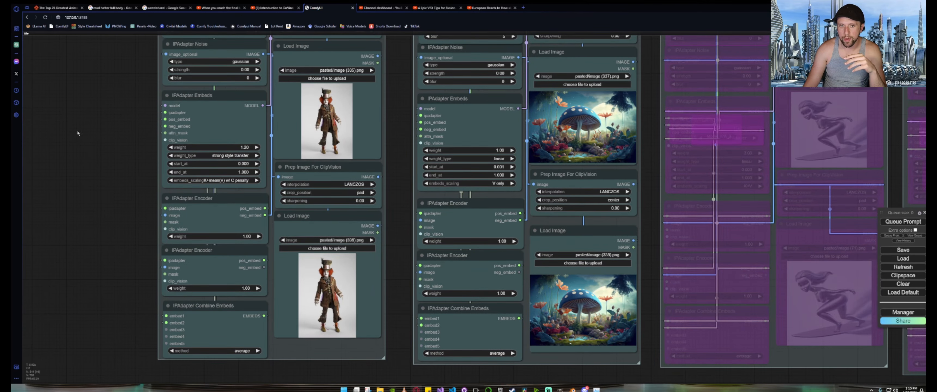
pyautogui.moveTo(78, 133); pyautogui.dragTo(63, 240)
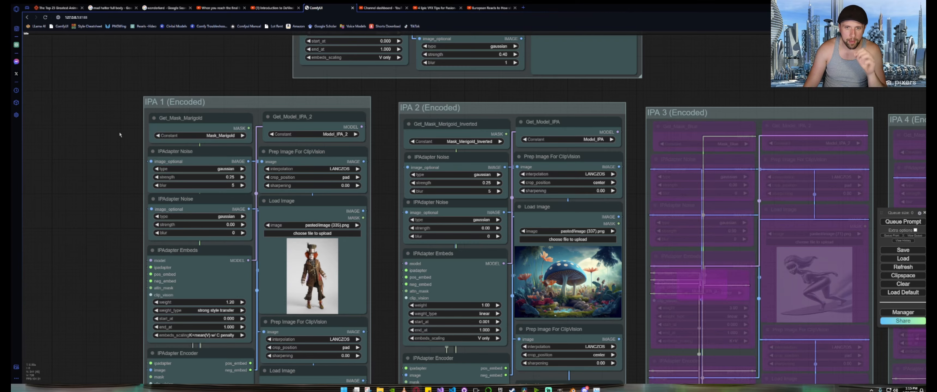
# Look over the whole workflow again and compare the IPA 1 to IPA 4 (Encoded) groups side by side.
pyautogui.scroll(-10, 119, 135)
pyautogui.moveTo(375, 106); pyautogui.dragTo(186, 190)
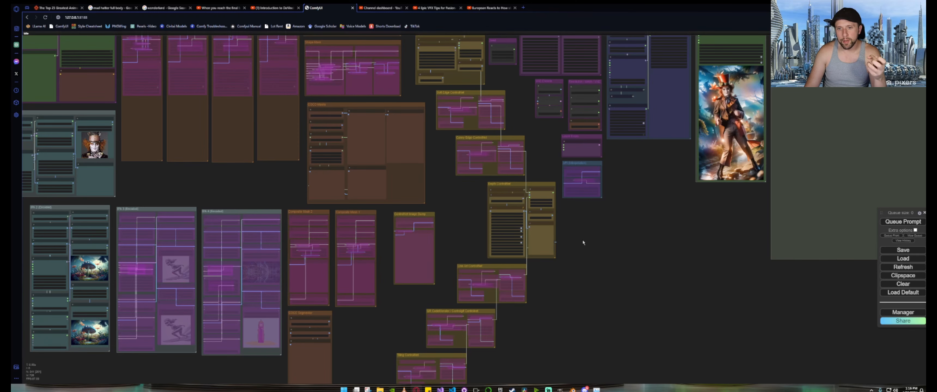
pyautogui.moveTo(192, 187); pyautogui.dragTo(386, 182)
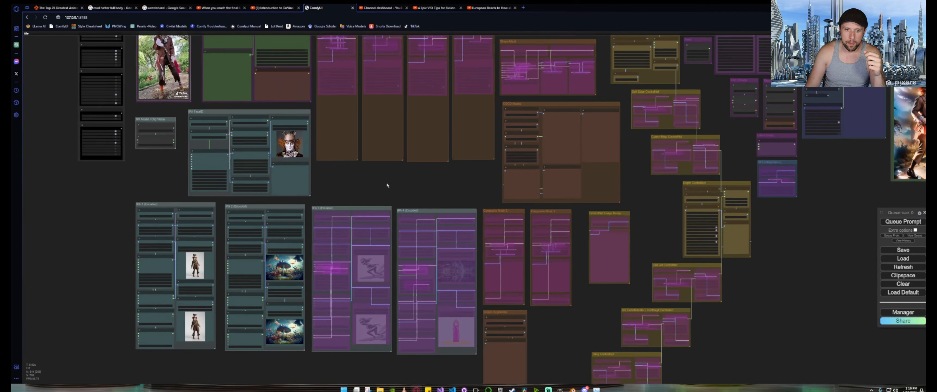
pyautogui.scroll(4, 150, 193)
pyautogui.scroll(4, 149, 193)
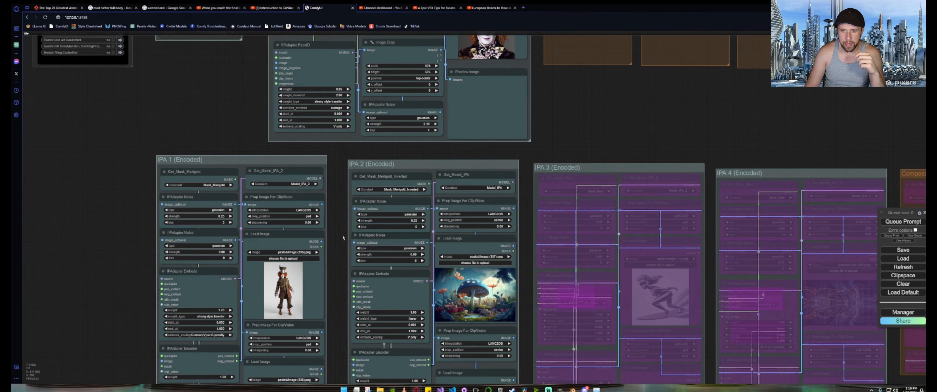
pyautogui.moveTo(343, 238); pyautogui.dragTo(251, 173)
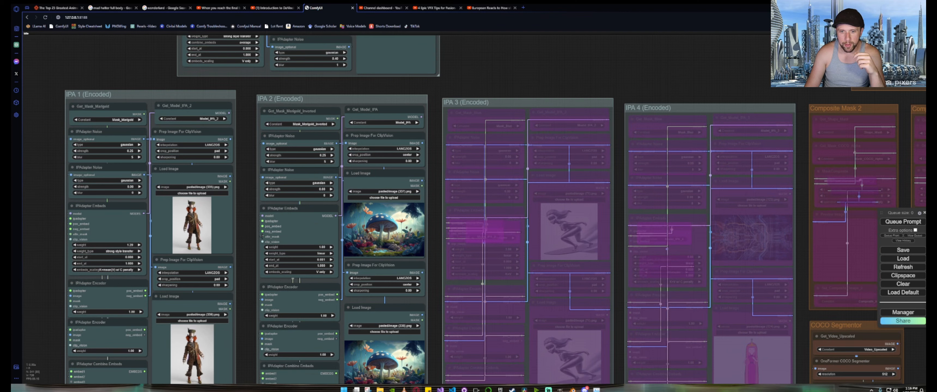
pyautogui.moveTo(338, 118); pyautogui.dragTo(263, 236)
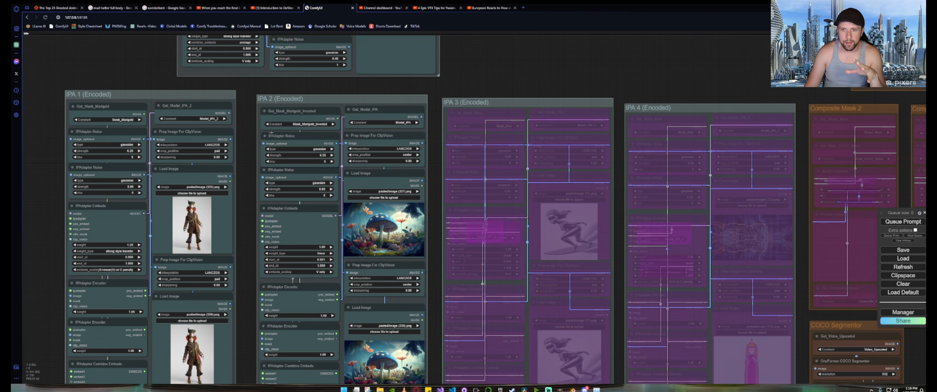
# Compare the restyled video output with the input video, prompts and IPAdapter groups, returning to the whole workflow in between.
pyautogui.scroll(-5, 250, 148)
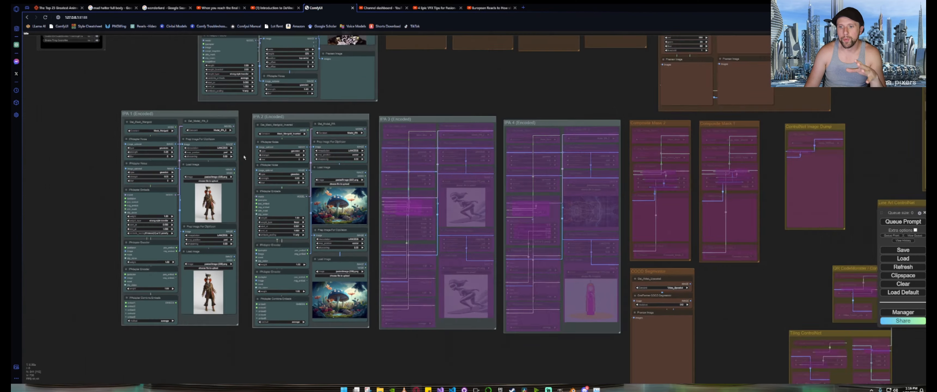
pyautogui.scroll(-3, 244, 157)
pyautogui.moveTo(552, 151); pyautogui.dragTo(372, 251)
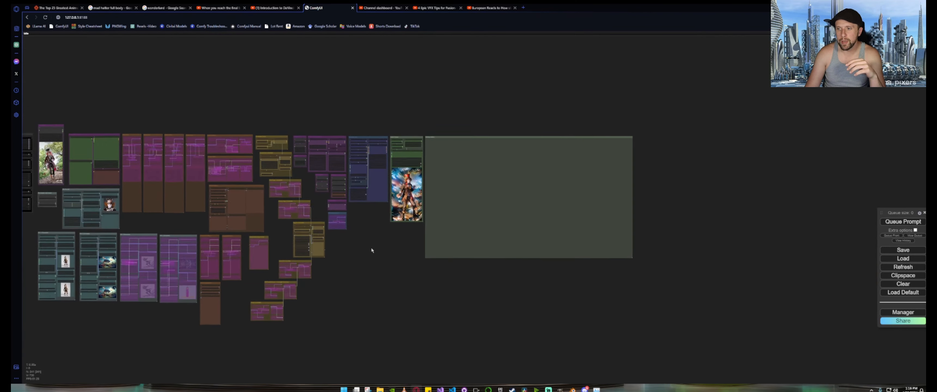
pyautogui.scroll(15, 406, 201)
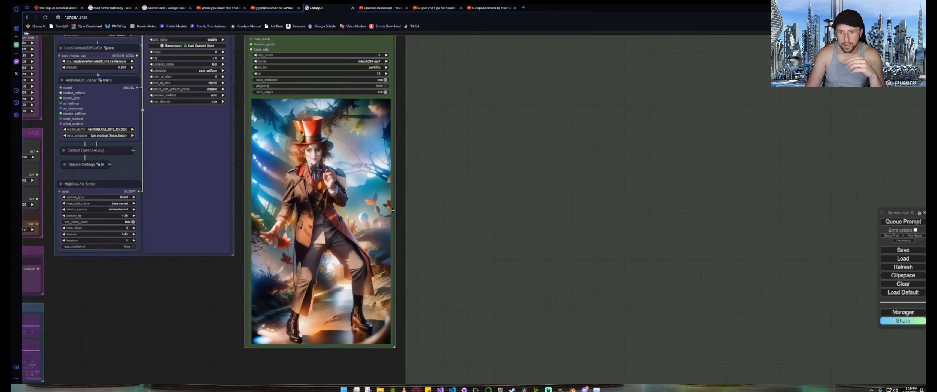
pyautogui.scroll(-15, 392, 210)
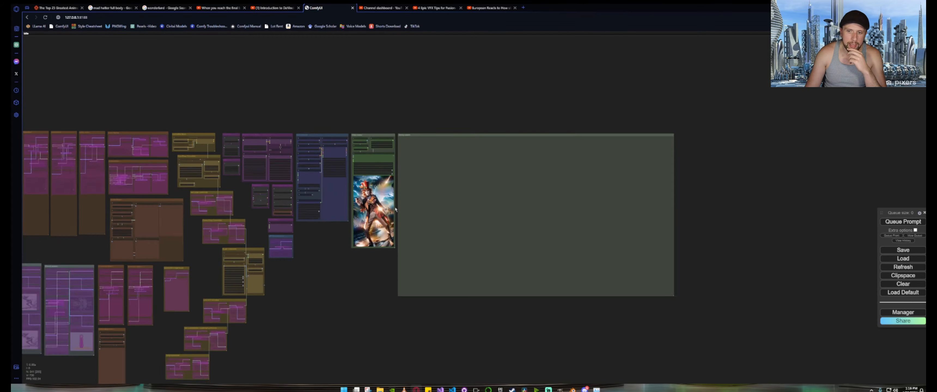
pyautogui.scroll(12, 204, 157)
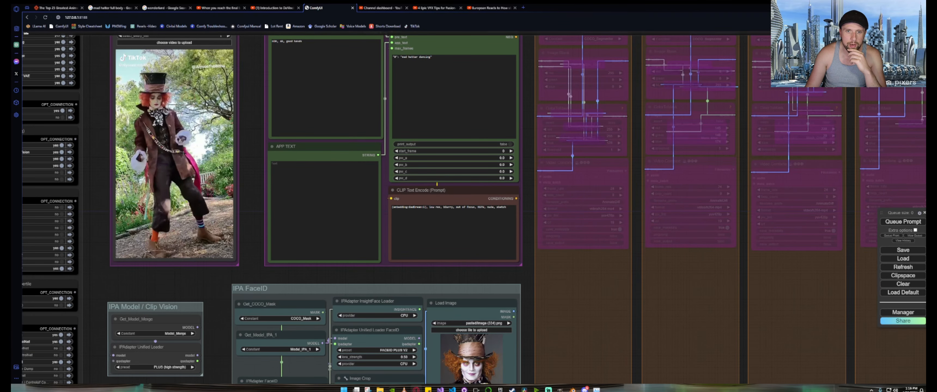
pyautogui.scroll(-6, 184, 153)
pyautogui.scroll(-5, 496, 84)
pyautogui.moveTo(496, 84); pyautogui.dragTo(349, 103)
pyautogui.scroll(10, 364, 145)
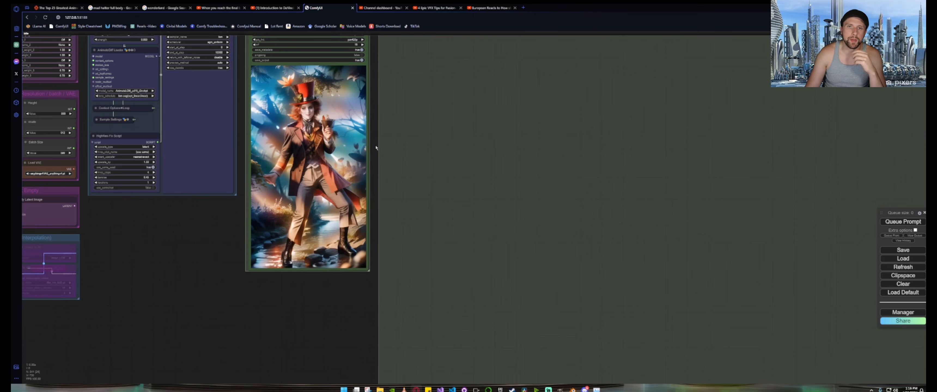
pyautogui.scroll(-10, 376, 148)
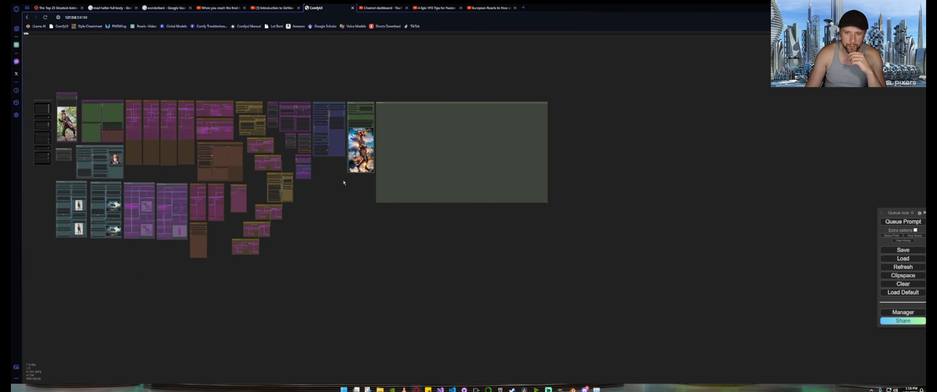
# Set the weight type of the IPAdapter FaceID node in the IPA FaceID group to linear.
pyautogui.moveTo(306, 230); pyautogui.dragTo(415, 244)
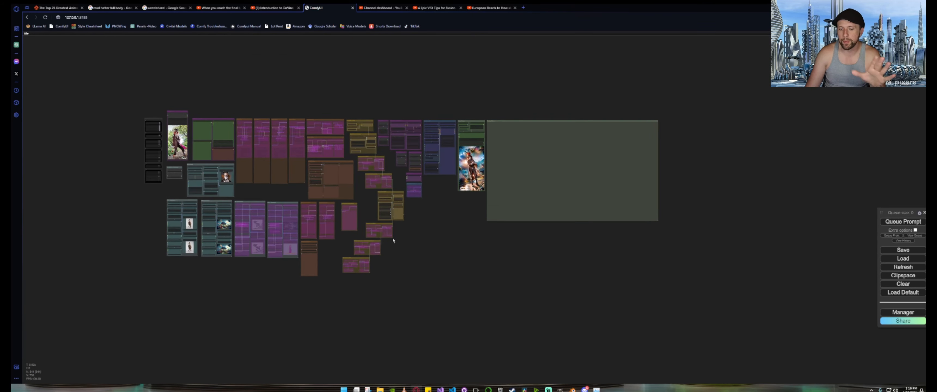
pyautogui.scroll(9, 267, 198)
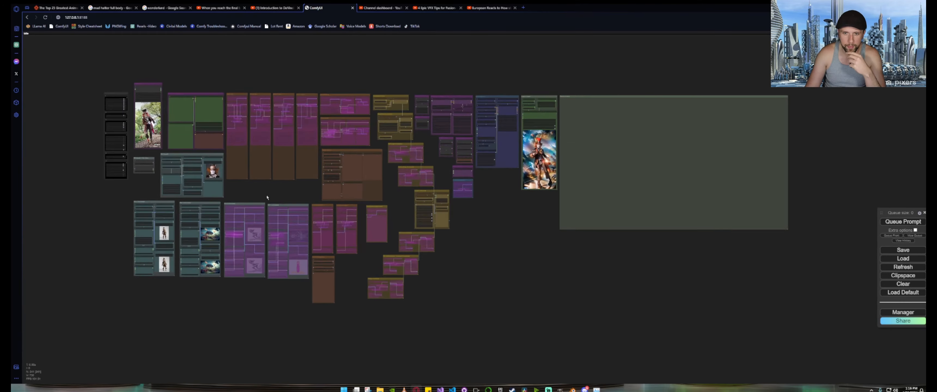
pyautogui.scroll(-2, 267, 198)
pyautogui.moveTo(270, 197); pyautogui.dragTo(296, 201)
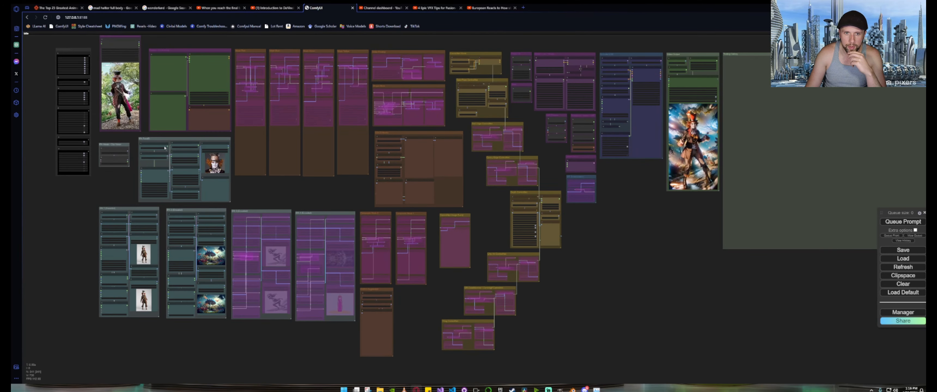
pyautogui.scroll(15, 168, 160)
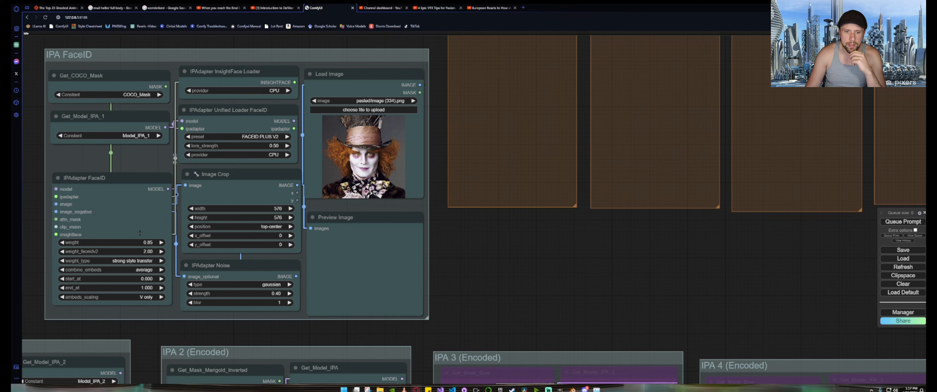
pyautogui.click(137, 261)
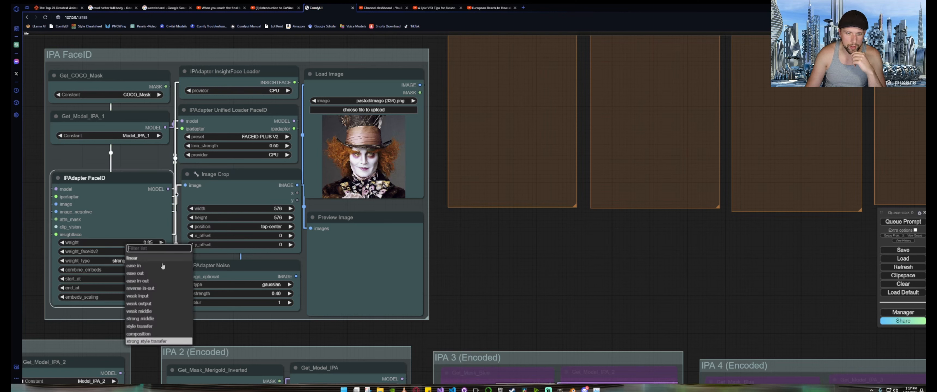
pyautogui.click(127, 258)
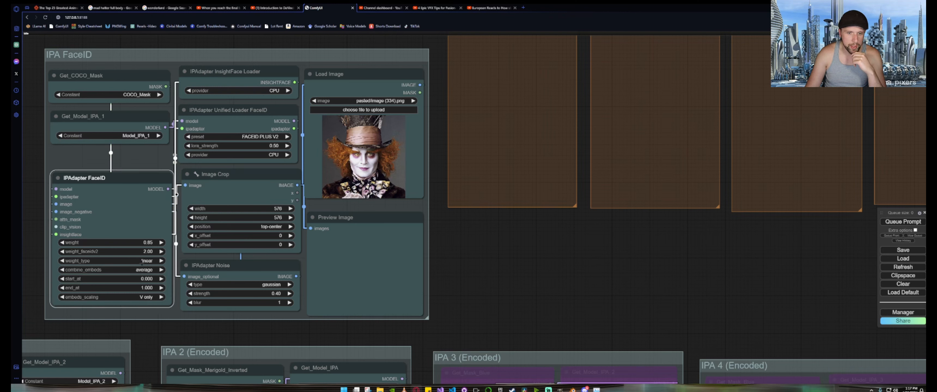
# Review the COCO Masks group and the chain of ControlNet groups from Soft Edge to Tiling within the wider workflow.
pyautogui.scroll(-10, 141, 263)
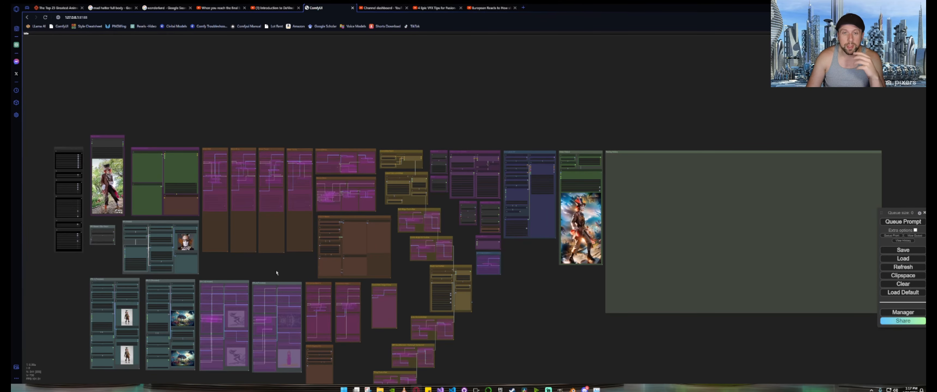
pyautogui.scroll(15, 127, 267)
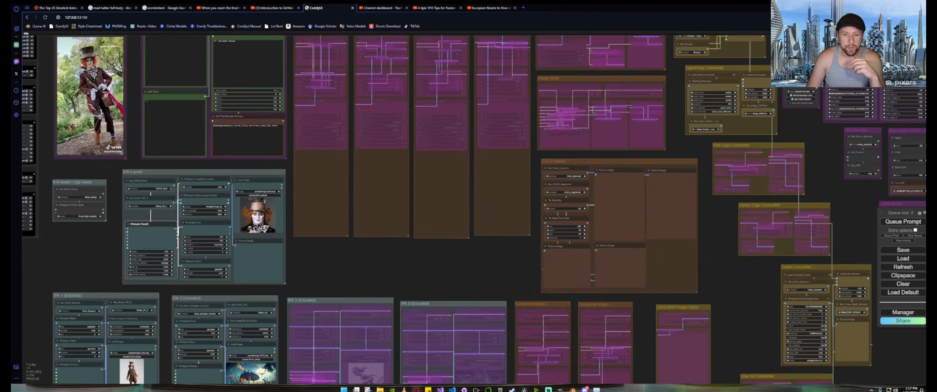
pyautogui.scroll(-12, 93, 261)
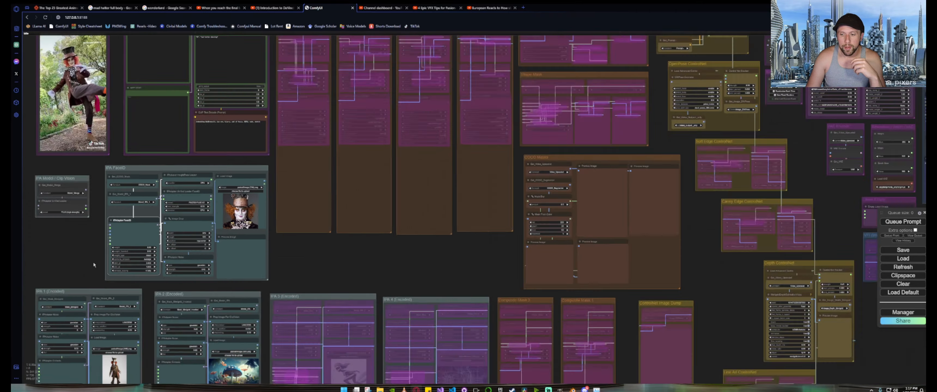
pyautogui.moveTo(430, 235); pyautogui.dragTo(277, 220)
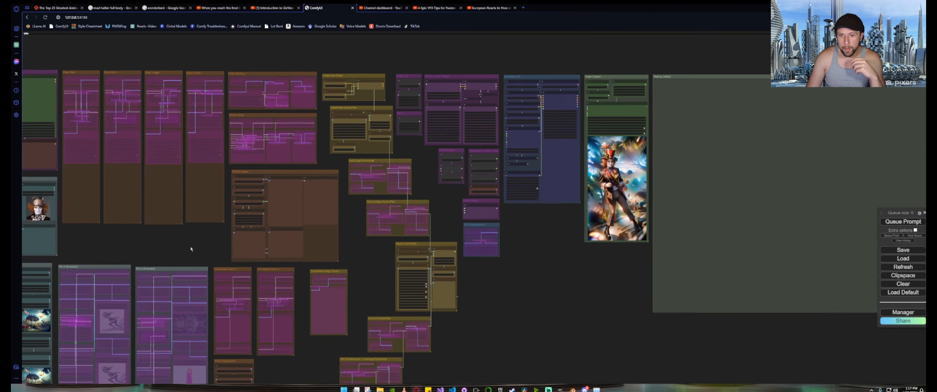
pyautogui.scroll(5, 277, 220)
pyautogui.scroll(4, 277, 220)
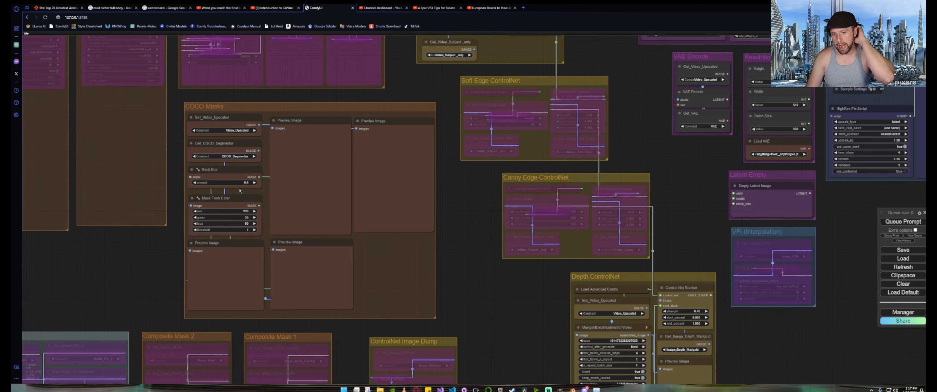
pyautogui.scroll(-5, 275, 185)
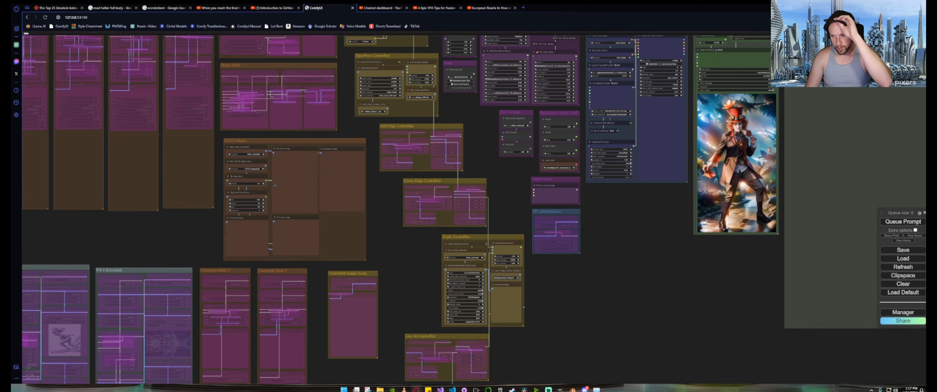
pyautogui.moveTo(411, 237); pyautogui.dragTo(299, 180)
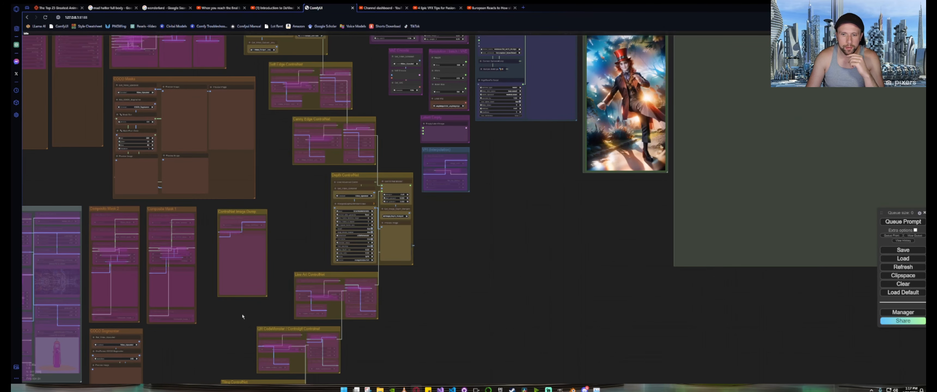
pyautogui.moveTo(227, 328); pyautogui.dragTo(317, 218)
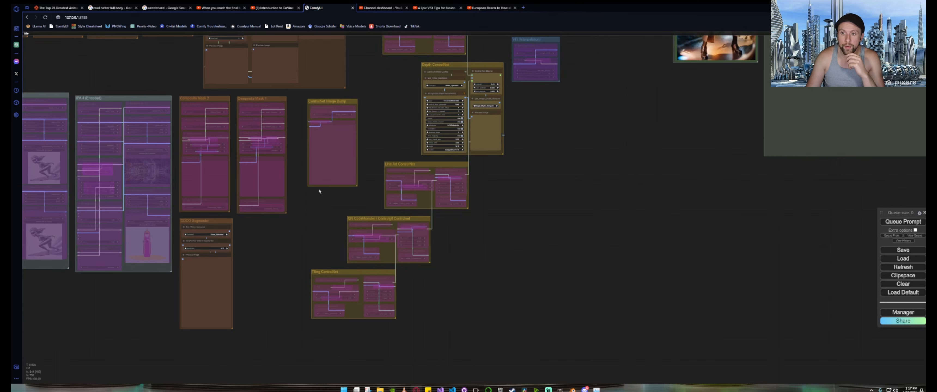
# Examine the Composite Mask 1, Composite Mask 2 and ControlNet Image Dump groups up close and in relation to the surrounding groups.
pyautogui.scroll(4, 244, 193)
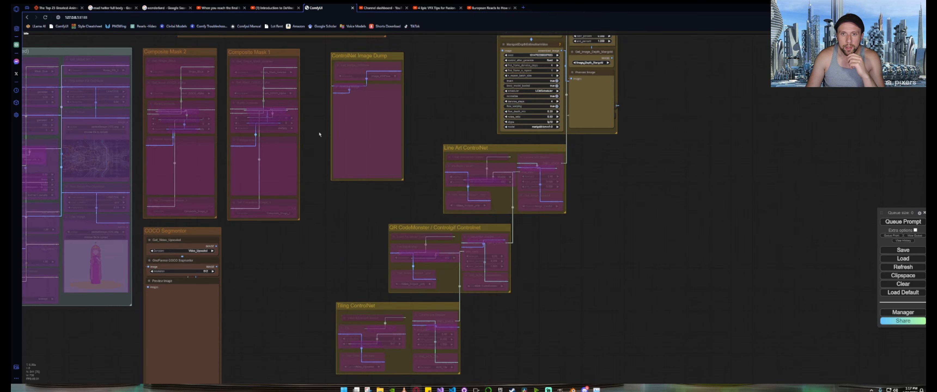
pyautogui.moveTo(316, 130); pyautogui.dragTo(383, 177)
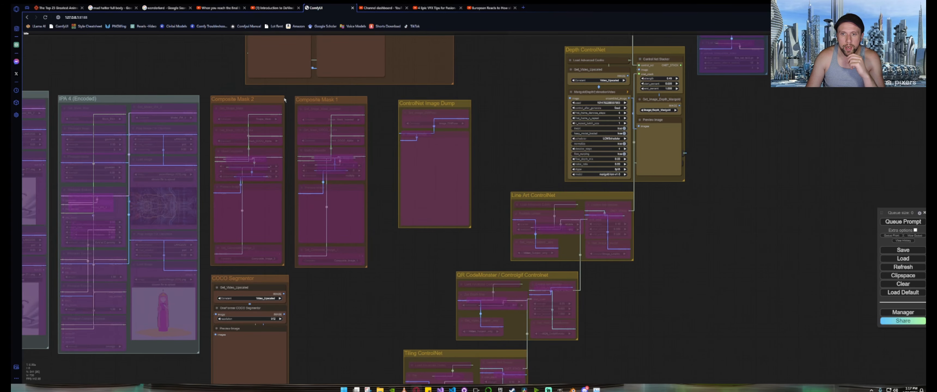
pyautogui.scroll(7, 246, 106)
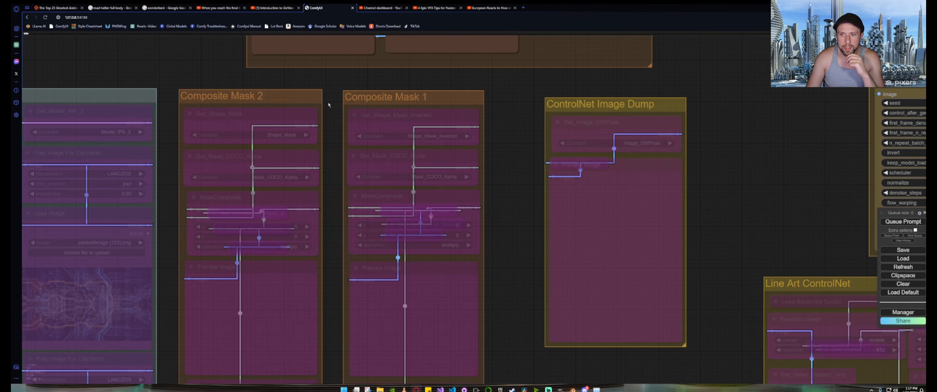
pyautogui.scroll(-7, 335, 154)
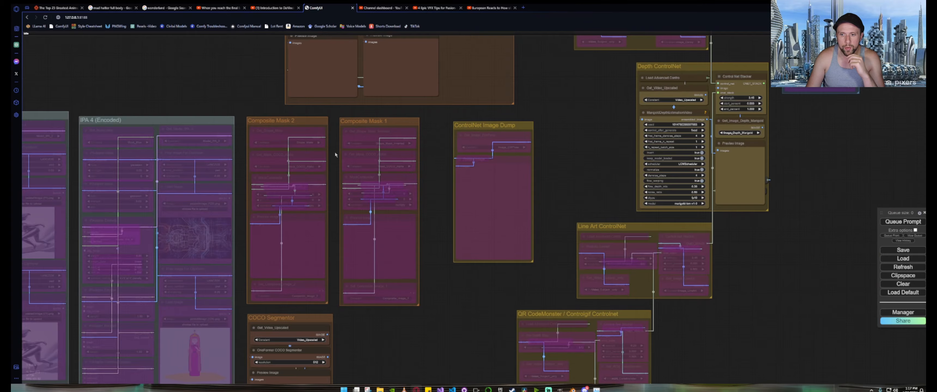
pyautogui.scroll(-3, 335, 155)
pyautogui.moveTo(474, 99); pyautogui.dragTo(475, 259)
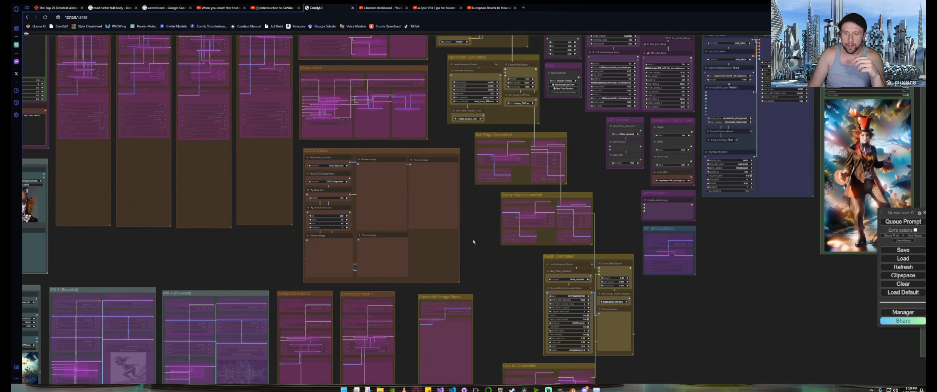
pyautogui.moveTo(508, 312); pyautogui.dragTo(439, 193)
pyautogui.scroll(-3, 405, 211)
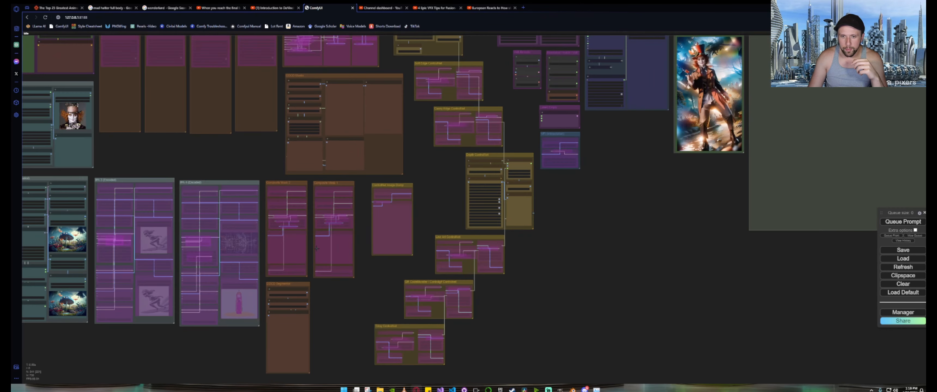
pyautogui.scroll(8, 316, 248)
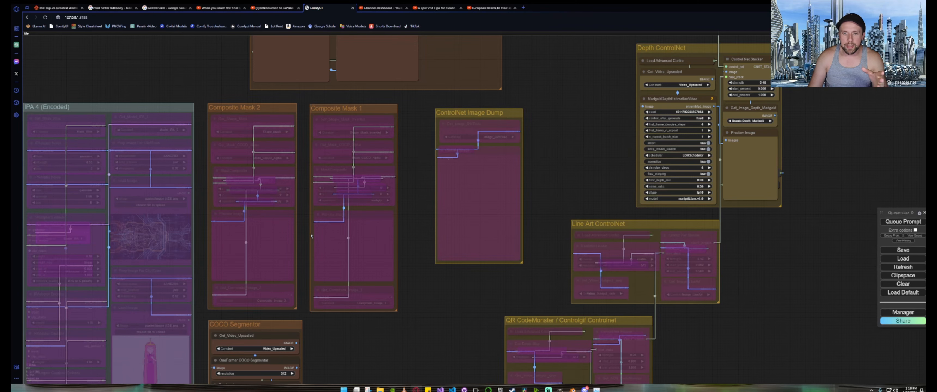
pyautogui.scroll(-5, 311, 236)
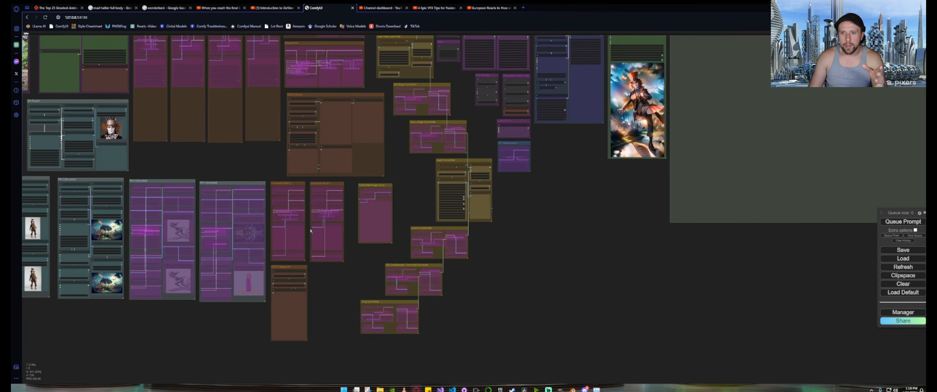
# Move the large shape mask node out of the Shape Mask group to inspect the node underneath, and put it back.
pyautogui.moveTo(398, 152); pyautogui.dragTo(425, 277)
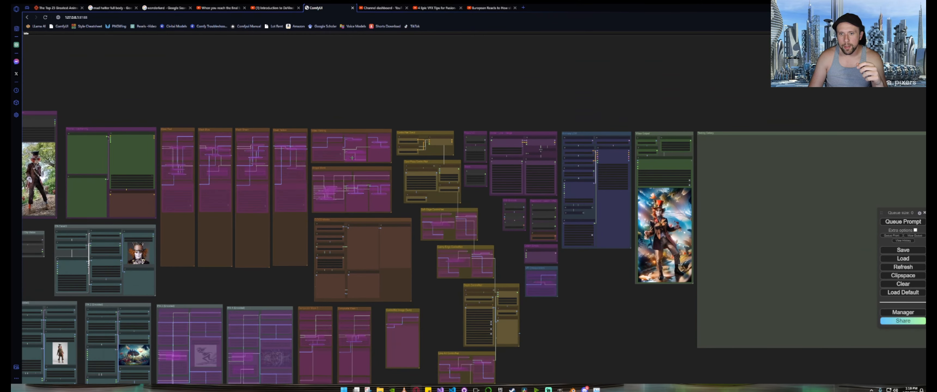
pyautogui.scroll(6, 358, 168)
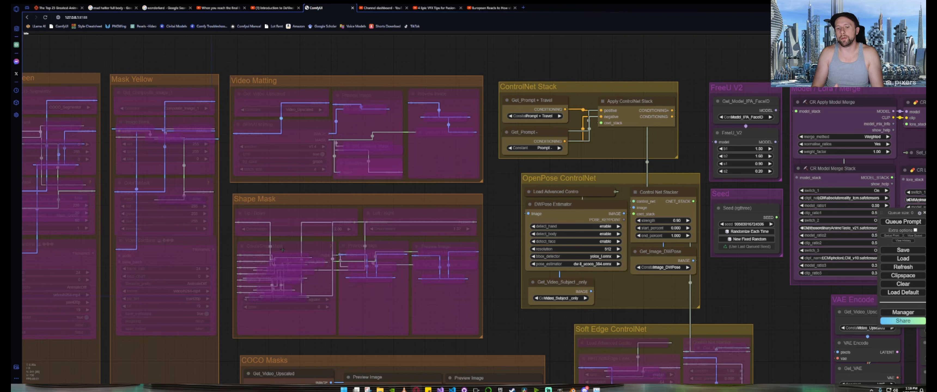
pyautogui.moveTo(283, 250); pyautogui.dragTo(163, 255)
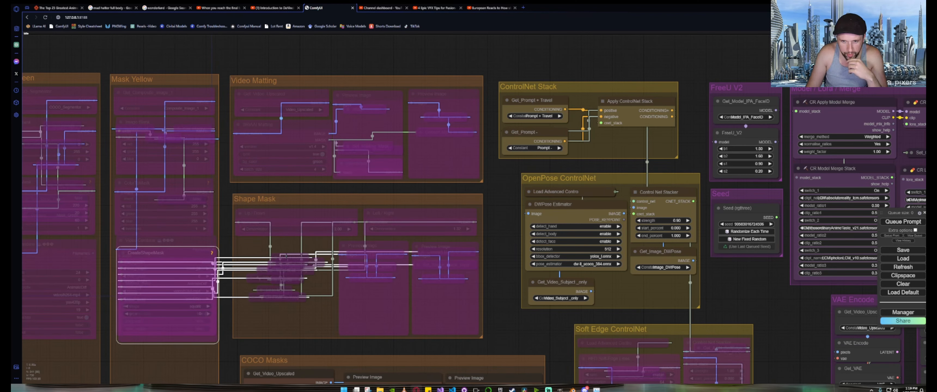
pyautogui.click(275, 251)
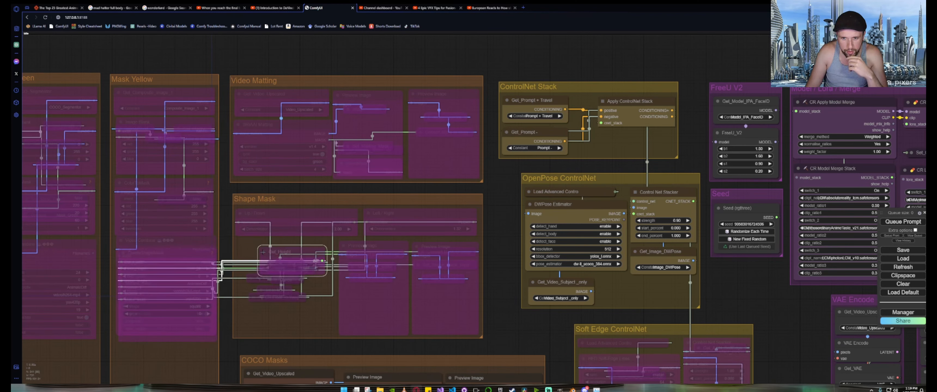
pyautogui.moveTo(170, 255); pyautogui.dragTo(288, 247)
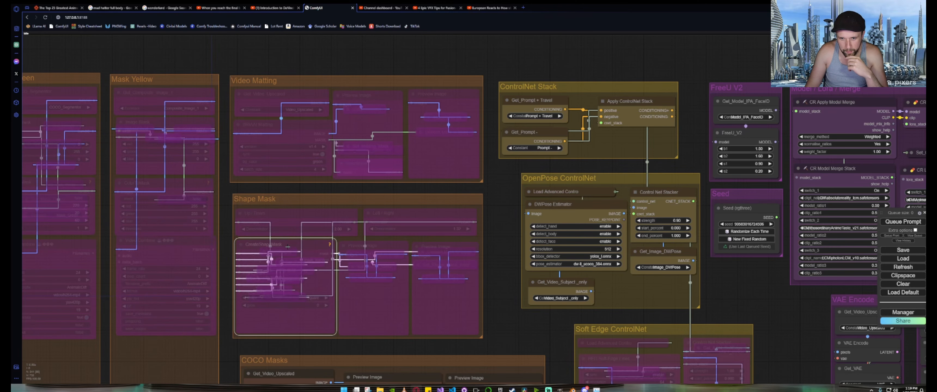
pyautogui.click(228, 310)
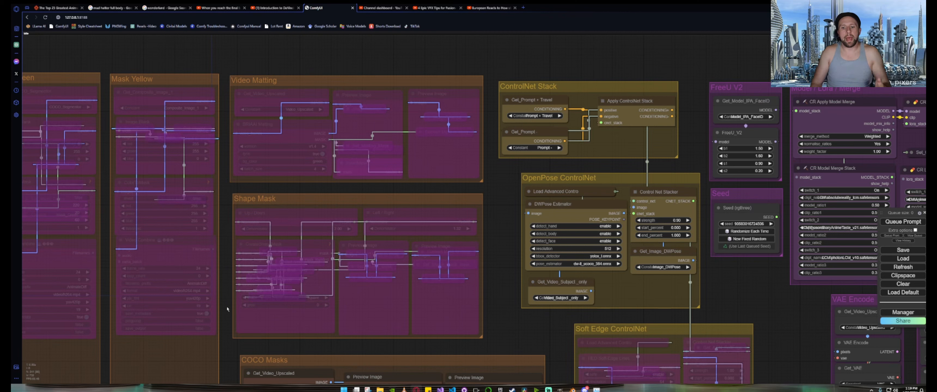
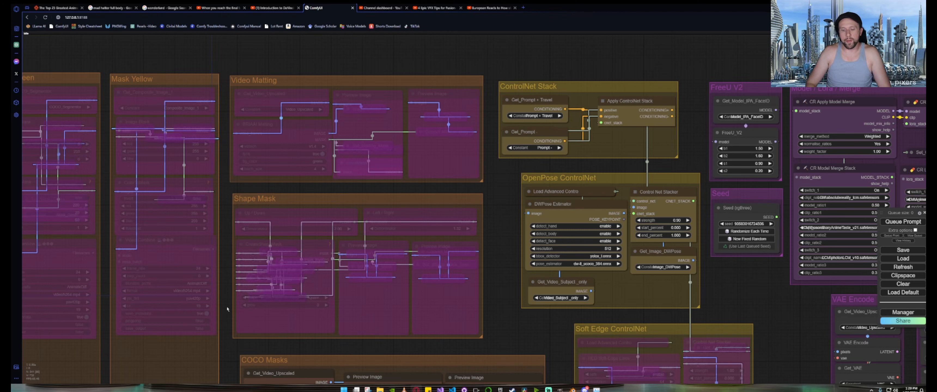
# Look up the composite constants available to the Get_Mask_Marigold node in the IPA 1 (Encoded) group by filtering for "compo".
pyautogui.moveTo(227, 310); pyautogui.dragTo(332, 6)
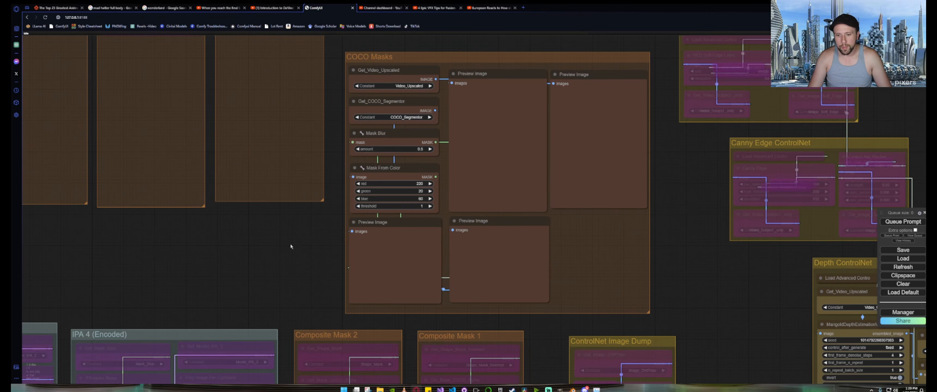
pyautogui.moveTo(294, 232); pyautogui.dragTo(160, 41)
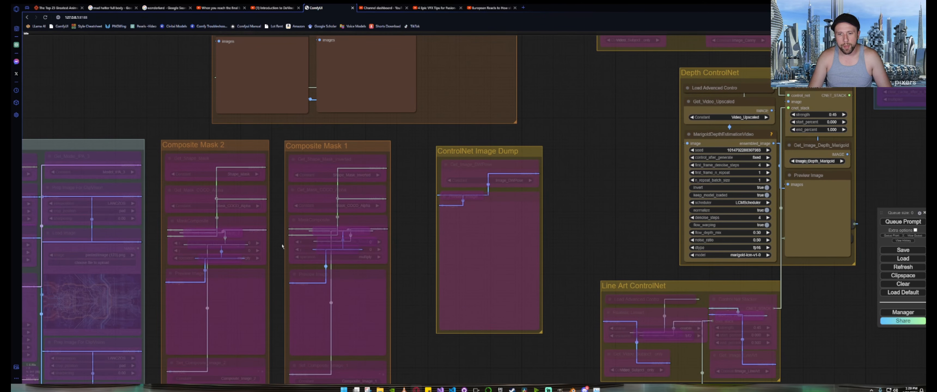
pyautogui.moveTo(282, 246); pyautogui.dragTo(280, 202)
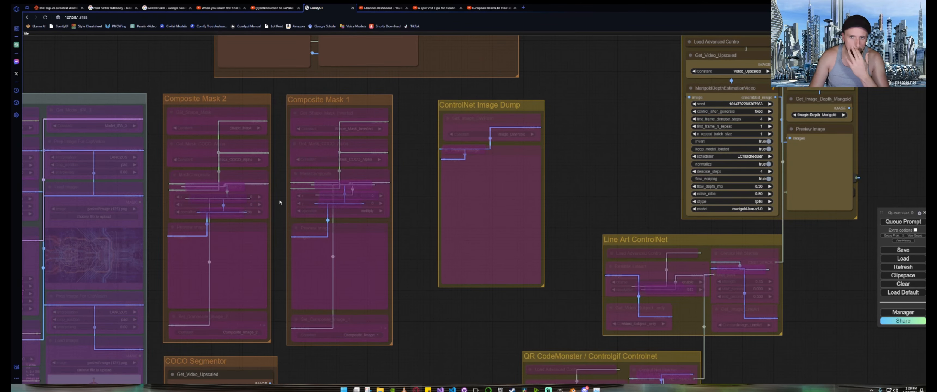
pyautogui.scroll(-6, 281, 203)
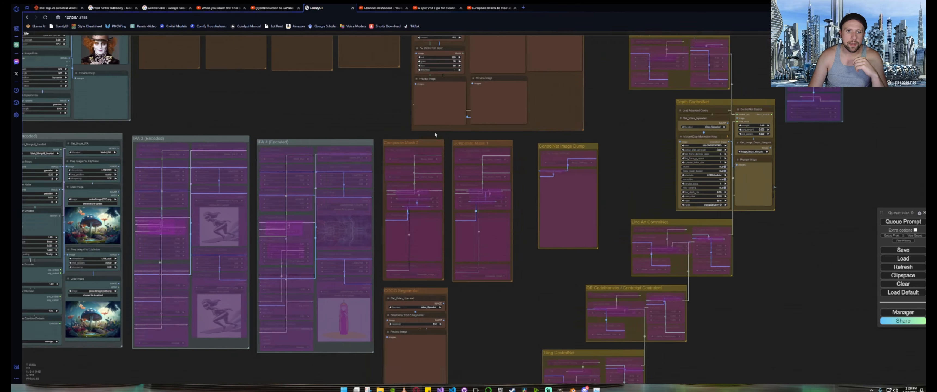
pyautogui.moveTo(310, 128); pyautogui.dragTo(518, 132)
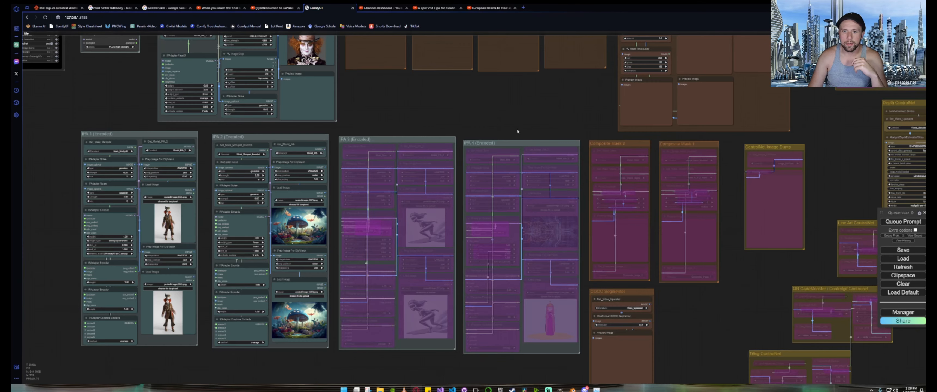
pyautogui.scroll(4, 107, 152)
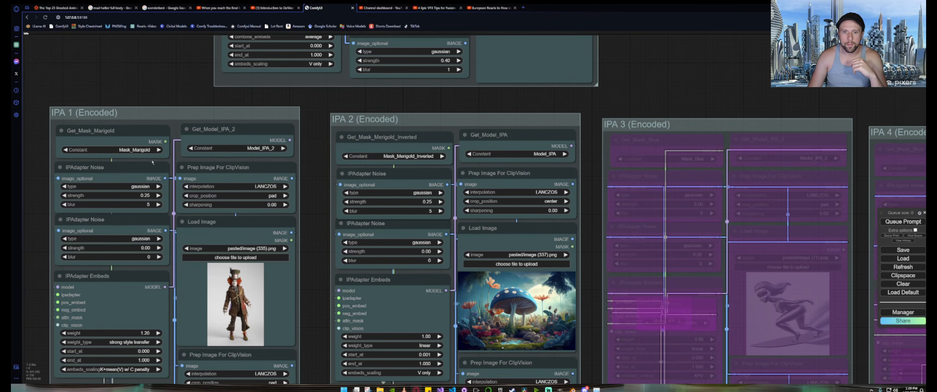
pyautogui.click(125, 149)
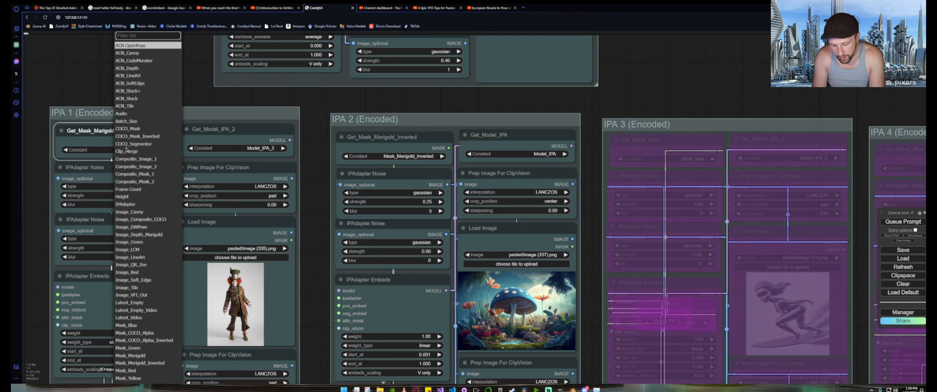
pyautogui.write('compo')
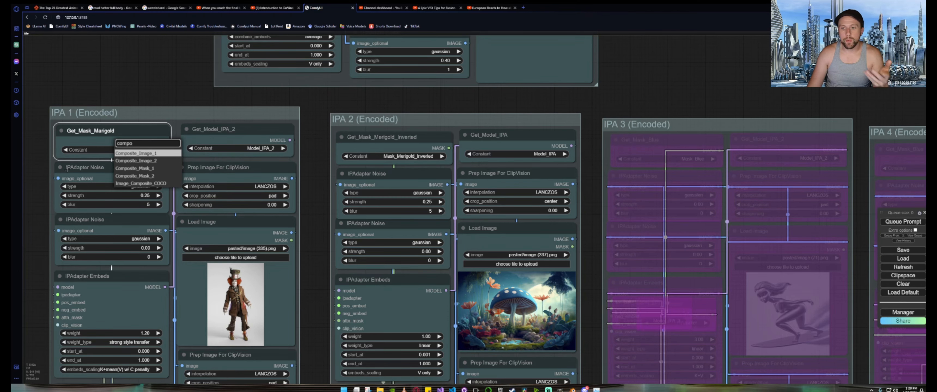
pyautogui.click(46, 175)
# Review the IPA 1 to IPA 4 groups and the red, blue, green and yellow mask groups, up close and within the wider workflow.
pyautogui.scroll(-5, 43, 167)
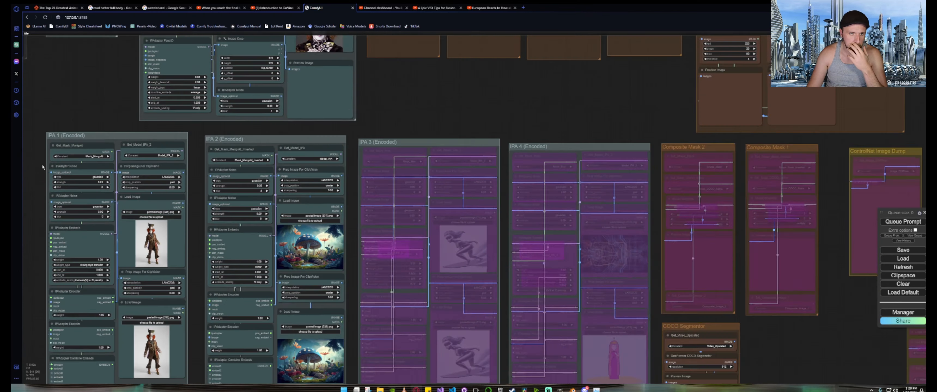
pyautogui.moveTo(96, 117); pyautogui.dragTo(139, 82)
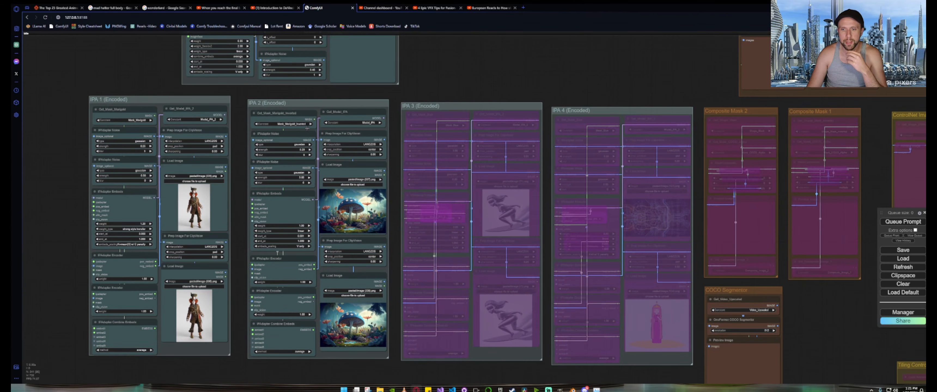
pyautogui.scroll(-5, 307, 146)
pyautogui.scroll(9, 198, 180)
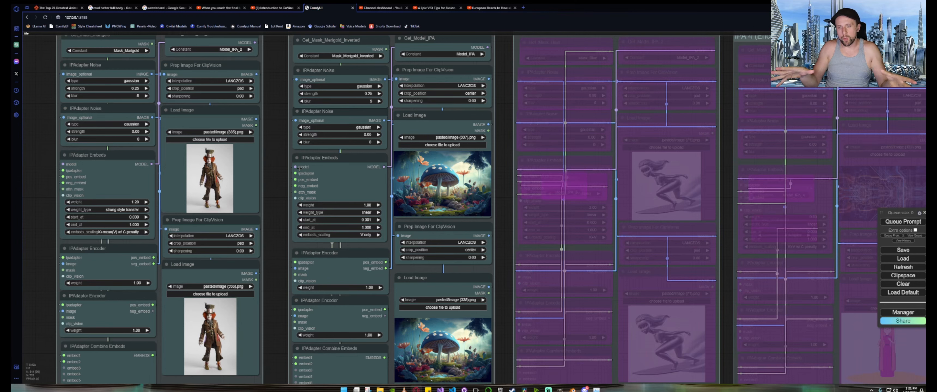
pyautogui.scroll(-10, 300, 134)
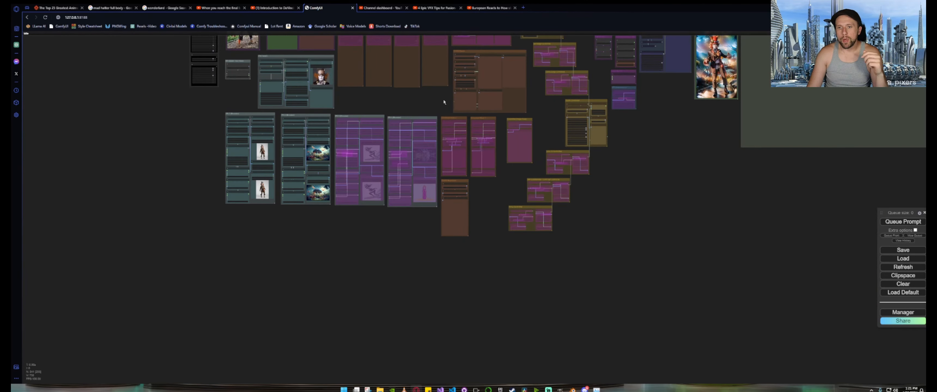
pyautogui.moveTo(444, 102); pyautogui.dragTo(218, 125)
pyautogui.scroll(10, 150, 121)
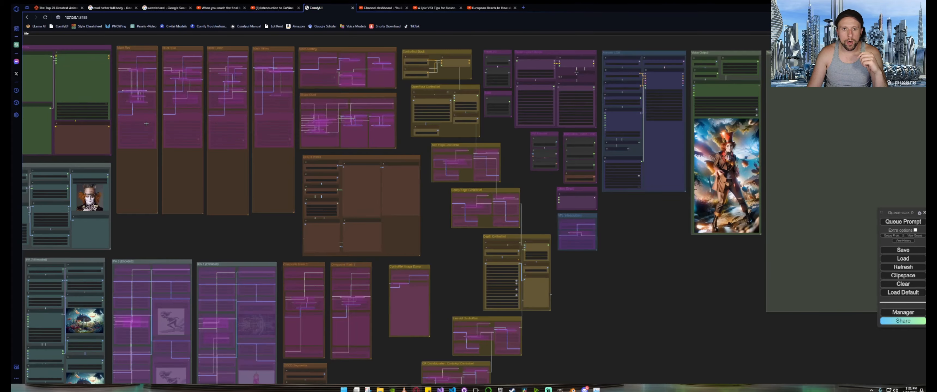
pyautogui.scroll(5, 173, 93)
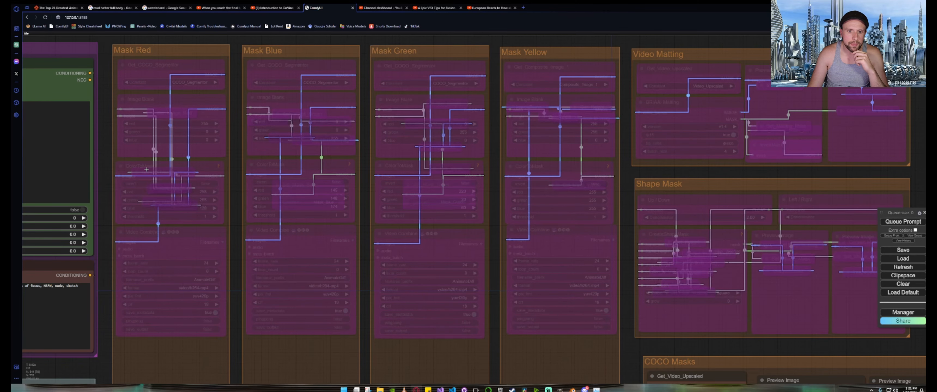
pyautogui.scroll(-8, 105, 175)
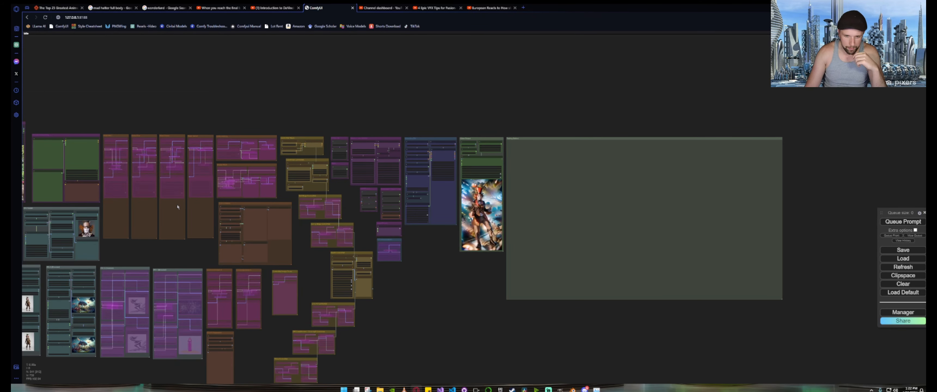
pyautogui.scroll(10, 206, 214)
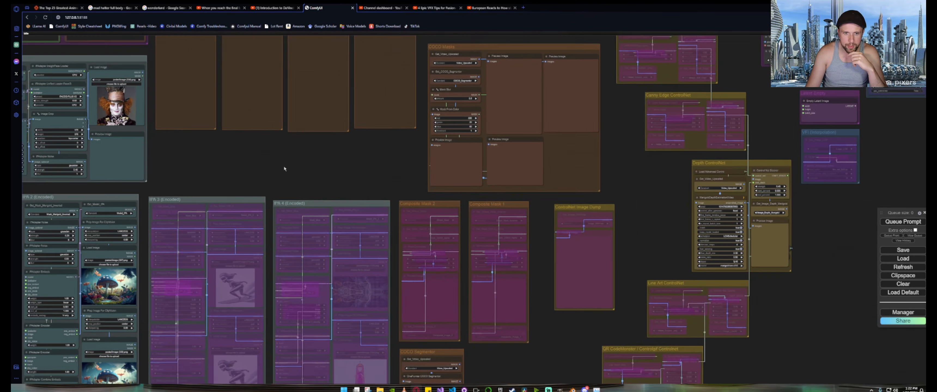
pyautogui.moveTo(284, 169); pyautogui.dragTo(287, 159)
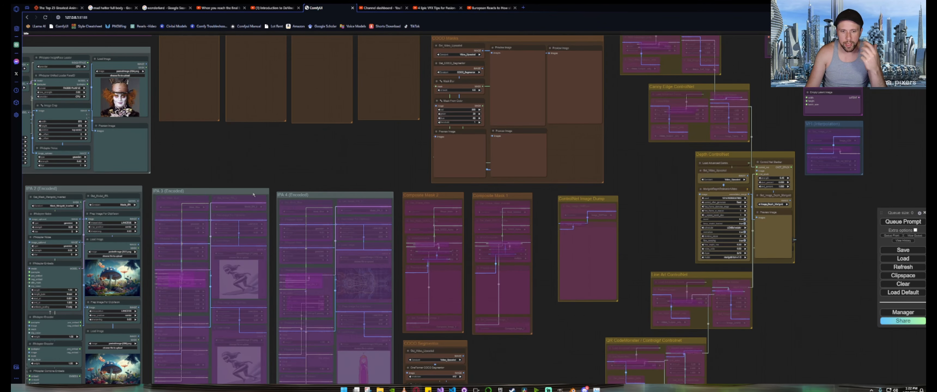
# Look up the image constants available to the Get_Image_DWPose node in the ControlNet Image Dump group by filtering for "image".
pyautogui.scroll(-6, 283, 176)
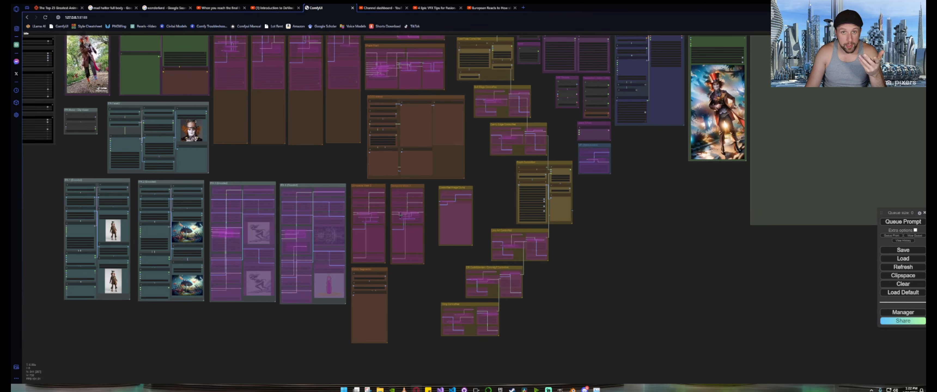
pyautogui.moveTo(483, 197); pyautogui.dragTo(423, 204)
pyautogui.scroll(5, 418, 226)
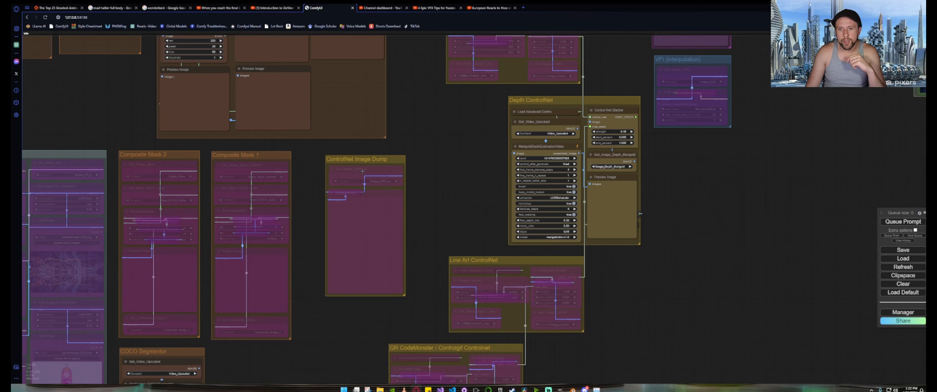
pyautogui.scroll(-4, 413, 179)
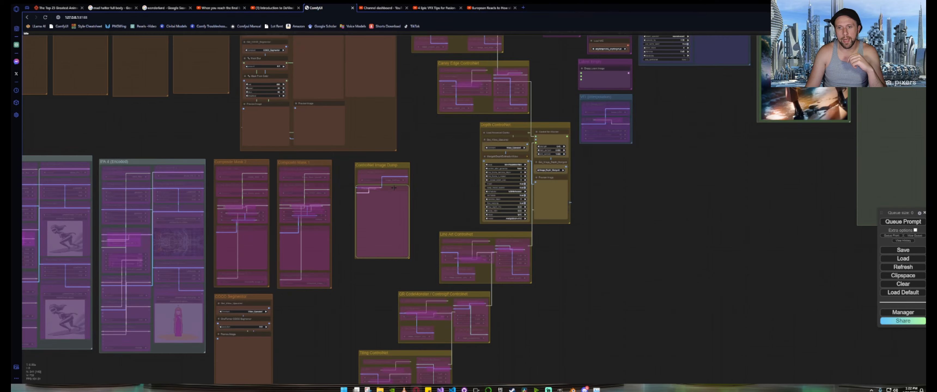
pyautogui.moveTo(440, 154); pyautogui.dragTo(340, 178)
pyautogui.scroll(8, 293, 185)
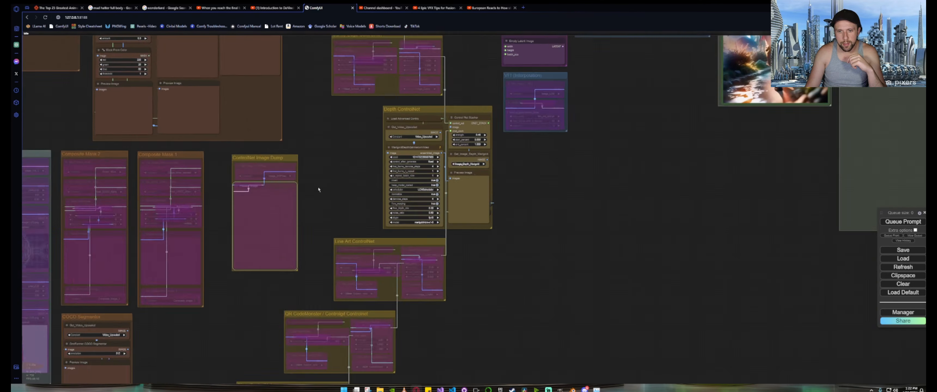
pyautogui.click(239, 167)
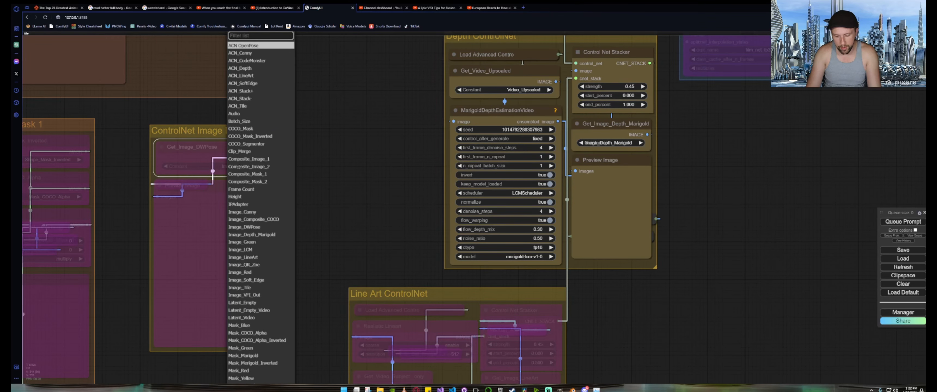
pyautogui.write('image')
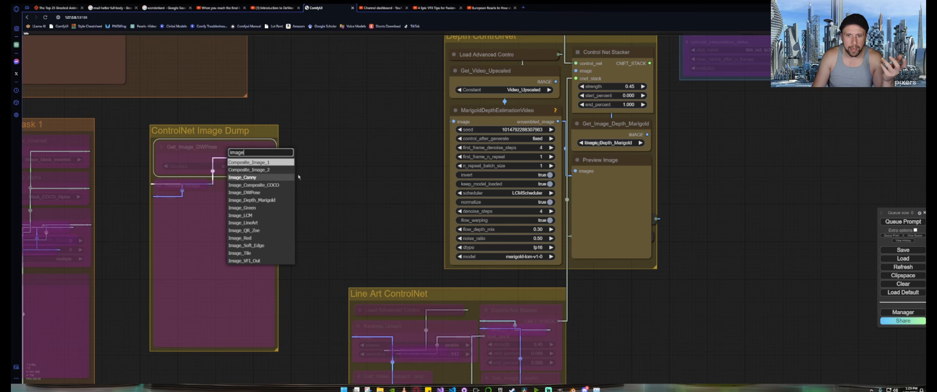
# Examine the FreeU V2, Seed and Model / Lora / Merge groups next to the ControlNet groups.
pyautogui.scroll(-10, 356, 178)
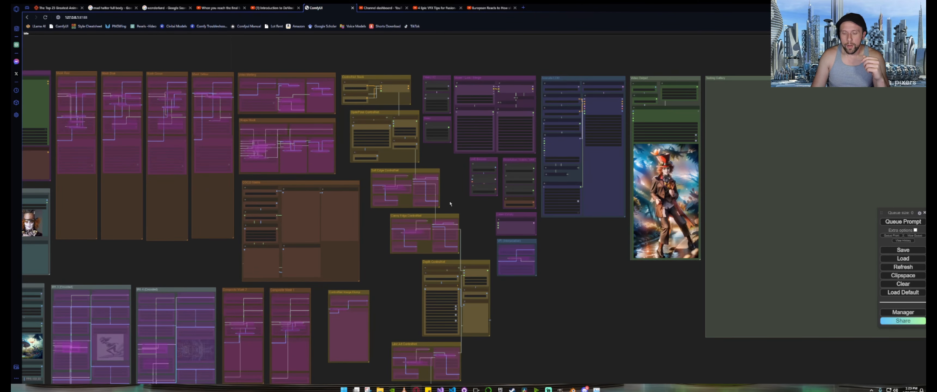
pyautogui.moveTo(391, 320); pyautogui.dragTo(323, 378)
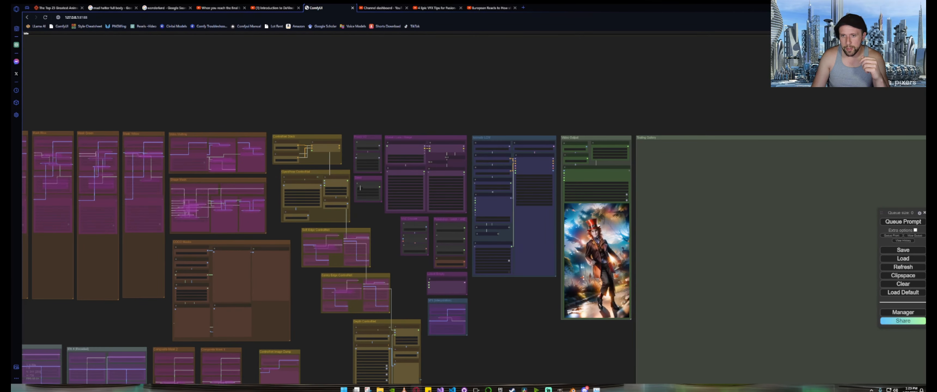
pyautogui.scroll(5, 366, 177)
pyautogui.scroll(6, 367, 177)
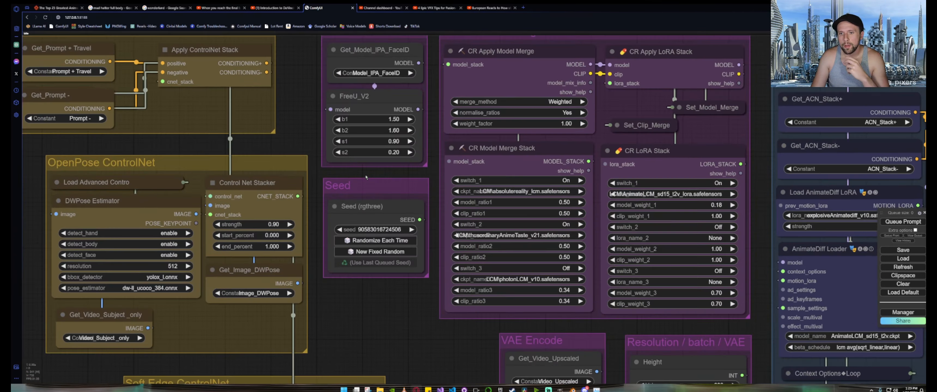
pyautogui.moveTo(302, 95); pyautogui.dragTo(248, 167)
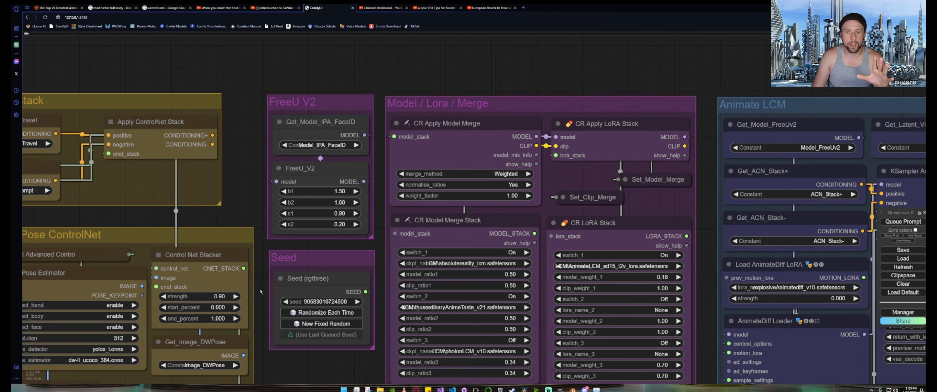
pyautogui.moveTo(261, 291)
pyautogui.mouseDown()
pyautogui.moveTo(264, 226)
pyautogui.moveTo(260, 288)
pyautogui.mouseUp()
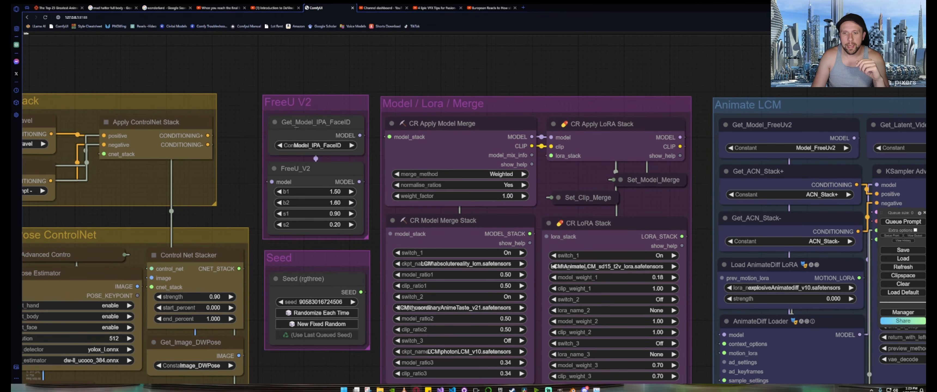
# Trace the model from the IPA FaceID group to the Get_Model_IPA_FaceID node feeding FreeU_V2, and view that group among its neighbours.
pyautogui.scroll(-15, 251, 140)
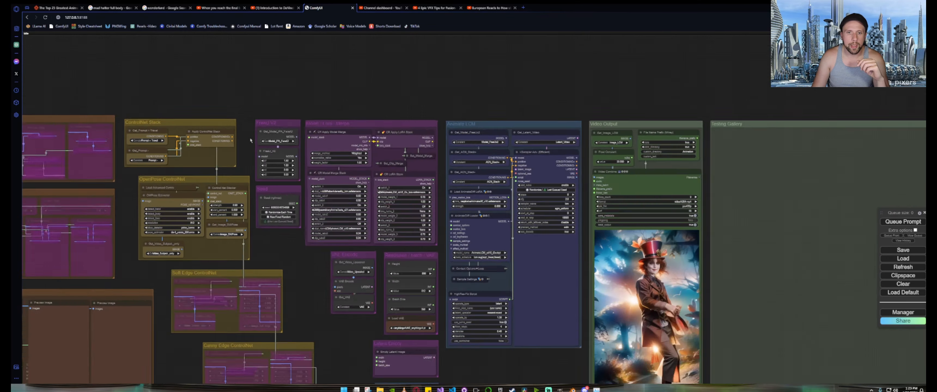
pyautogui.scroll(3, 325, 267)
pyautogui.moveTo(325, 267); pyautogui.dragTo(572, 213)
pyautogui.scroll(6, 94, 147)
pyautogui.scroll(8, 94, 147)
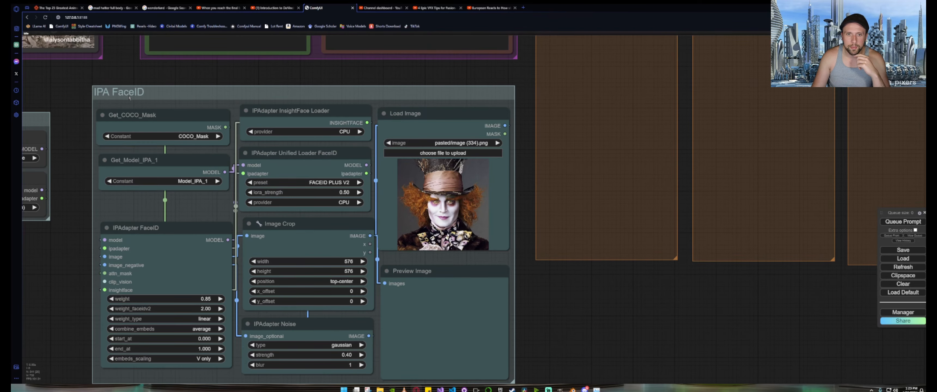
pyautogui.scroll(-15, 129, 98)
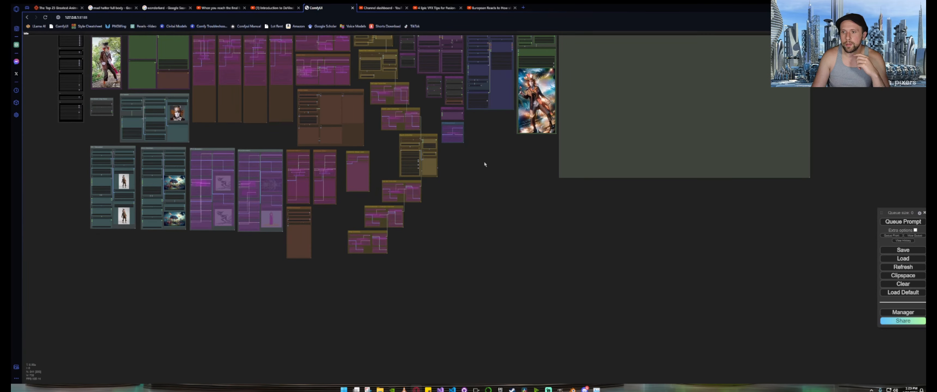
pyautogui.moveTo(484, 164); pyautogui.dragTo(419, 310)
pyautogui.scroll(20, 371, 171)
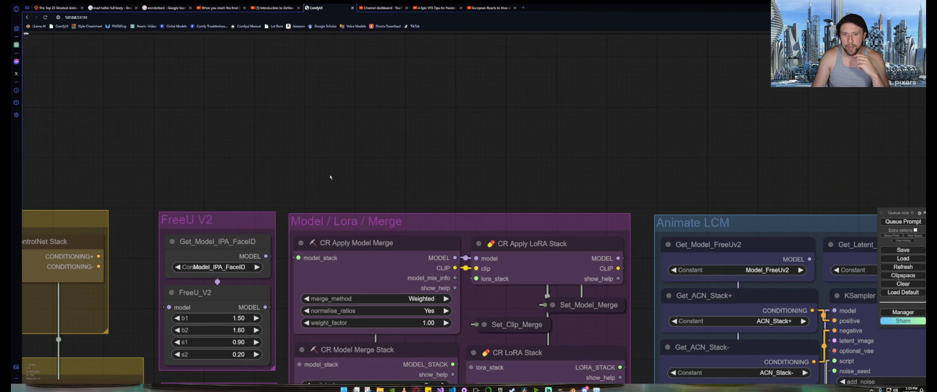
pyautogui.moveTo(330, 178); pyautogui.dragTo(360, 93)
pyautogui.scroll(5, 220, 195)
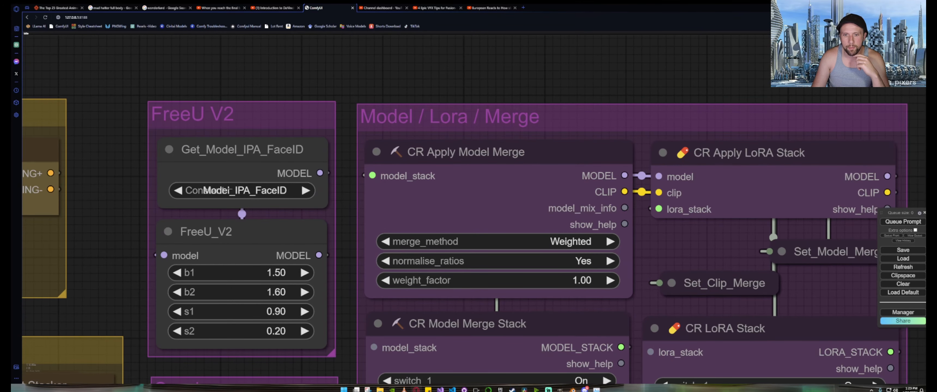
pyautogui.scroll(-20, 273, 191)
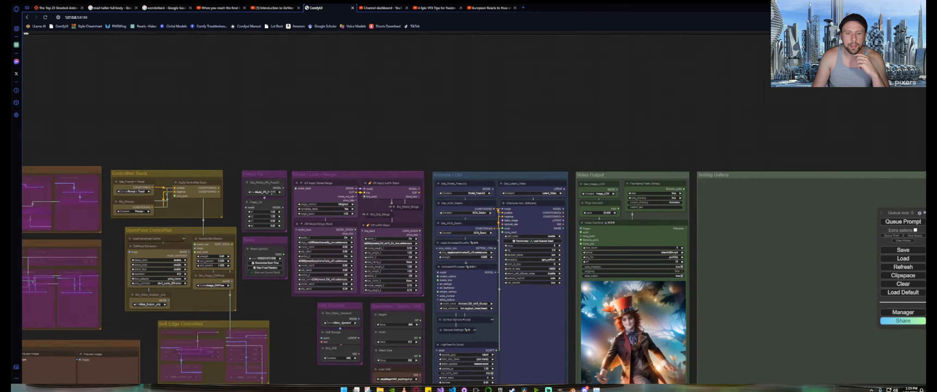
# Trace the model chain through the IPA FaceID, IPA 1 and IPA 2 groups by examining their Get_Model nodes.
pyautogui.moveTo(40, 361); pyautogui.dragTo(476, 162)
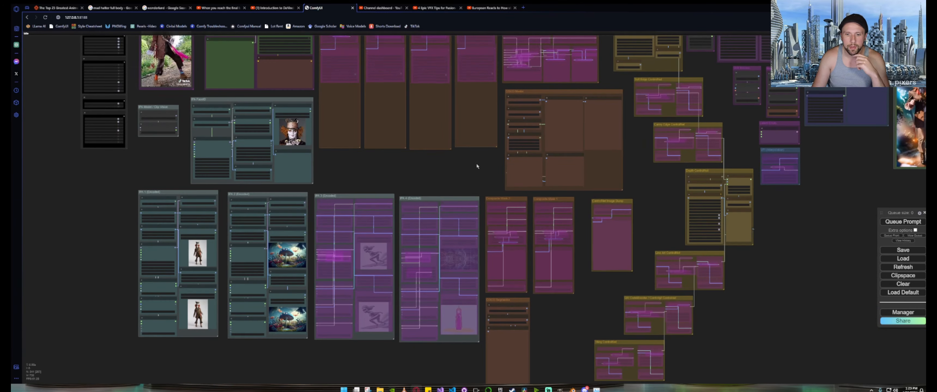
pyautogui.scroll(7, 264, 83)
pyautogui.scroll(8, 181, 116)
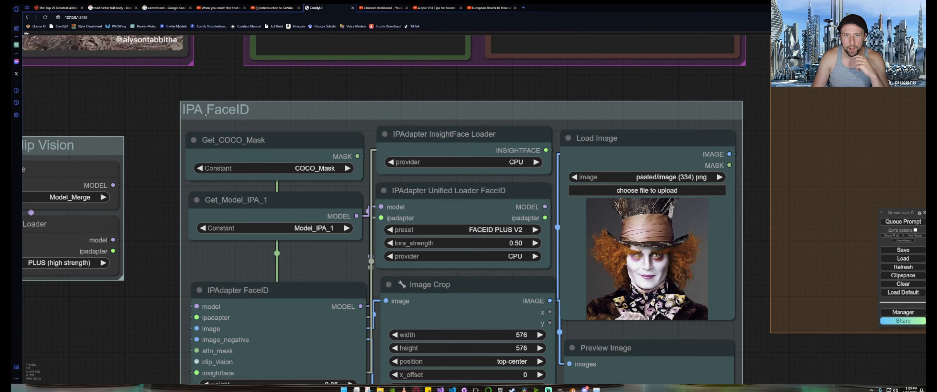
pyautogui.scroll(-20, 214, 114)
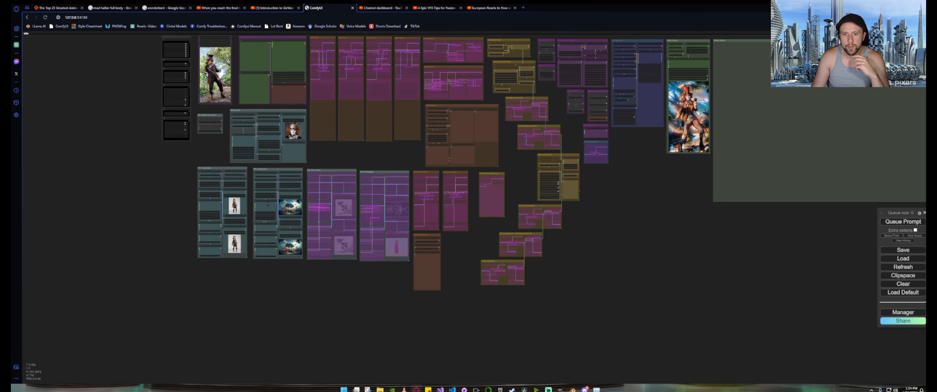
pyautogui.scroll(10, 231, 186)
pyautogui.scroll(4, 233, 196)
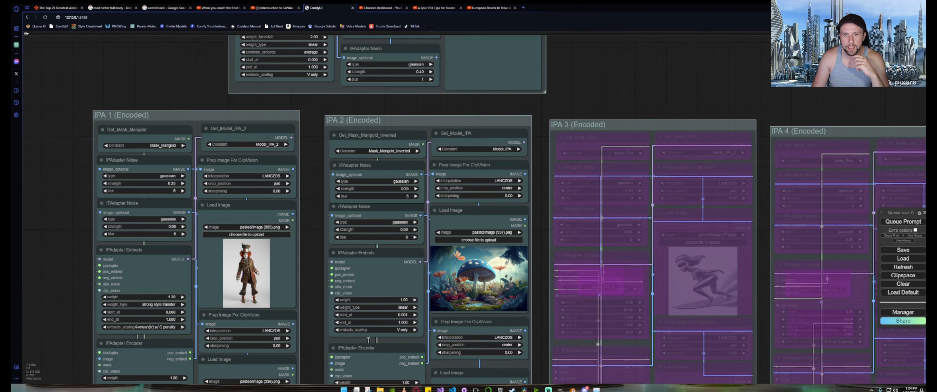
pyautogui.scroll(4, 264, 139)
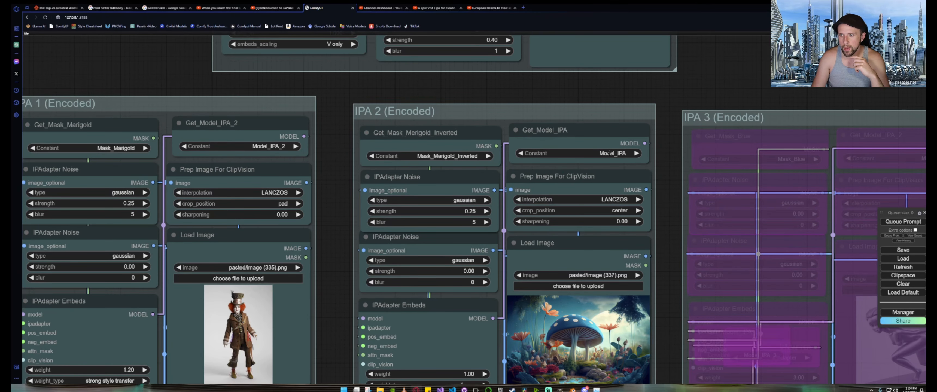
# Examine the Get_Model_Merge and IPAdapter Unified Loader nodes in the IPA Model / Clip Vision group beside IPA FaceID.
pyautogui.moveTo(225, 65); pyautogui.dragTo(546, 264)
pyautogui.scroll(-5, 447, 190)
pyautogui.moveTo(426, 181); pyautogui.dragTo(390, 255)
pyautogui.scroll(5, 386, 166)
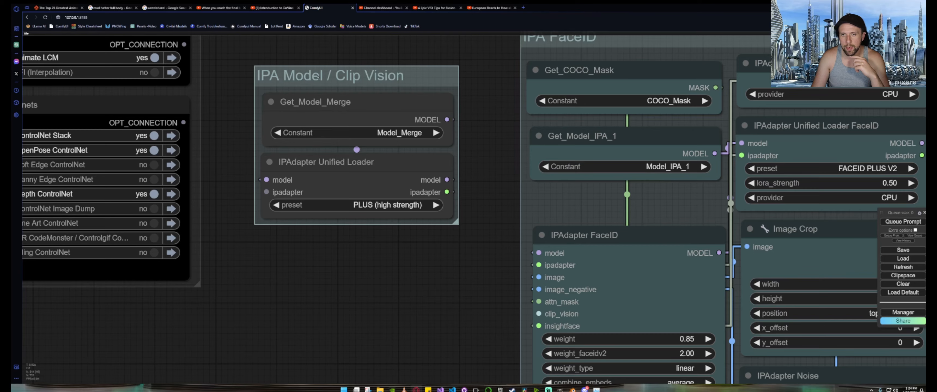
pyautogui.scroll(-10, 387, 184)
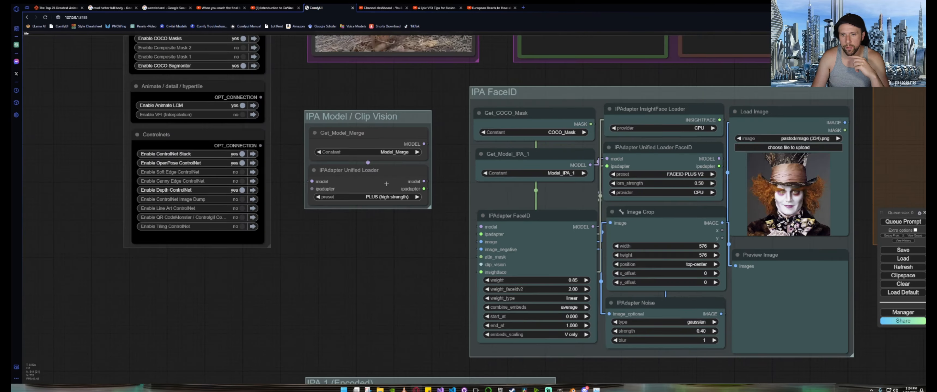
pyautogui.scroll(8, 387, 164)
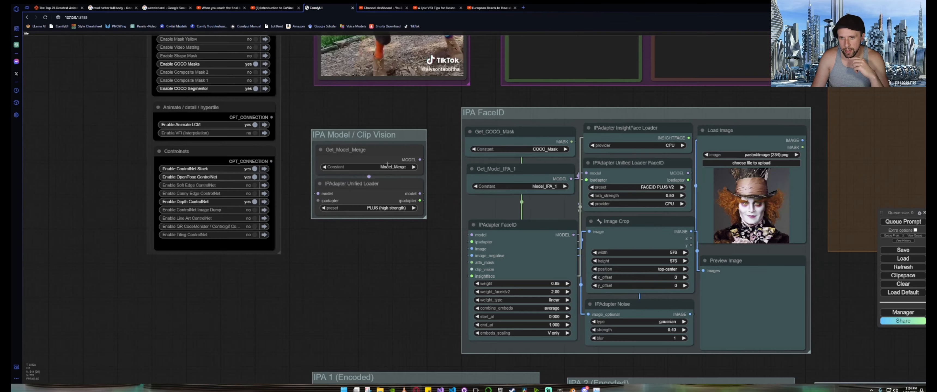
pyautogui.scroll(-13, 379, 155)
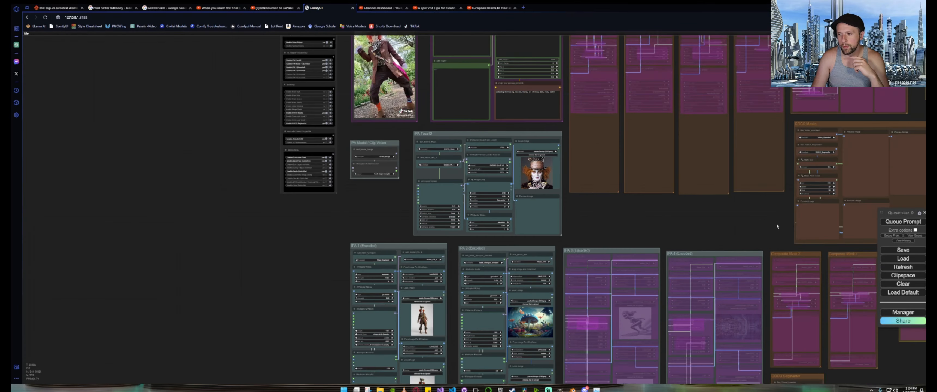
# Review the Model / Lora / Merge group and its Set_Model_Merge node between the FreeU V2 and Animate LCM groups.
pyautogui.moveTo(704, 242); pyautogui.dragTo(190, 296)
pyautogui.scroll(8, 592, 115)
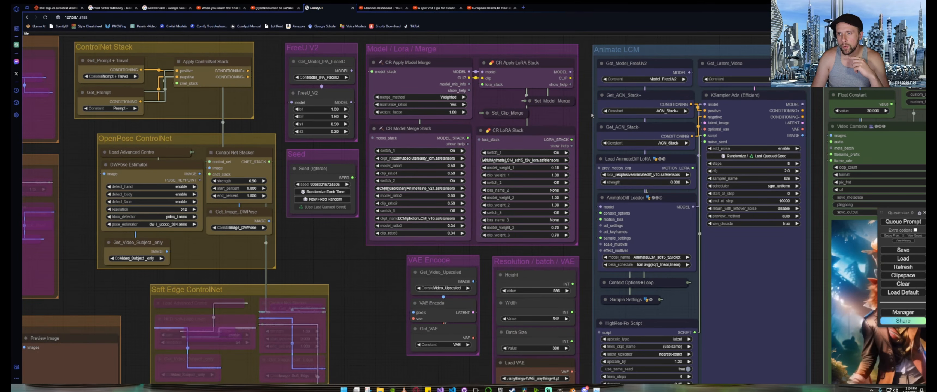
pyautogui.moveTo(592, 115); pyautogui.dragTo(511, 173)
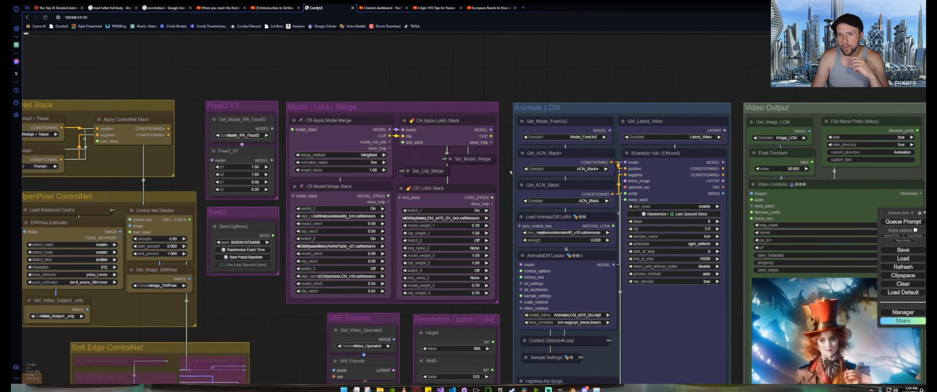
pyautogui.scroll(3, 309, 106)
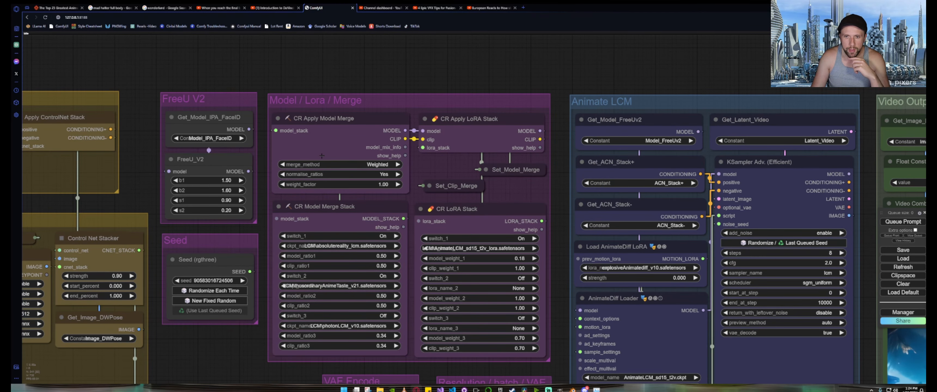
pyautogui.scroll(-6, 363, 203)
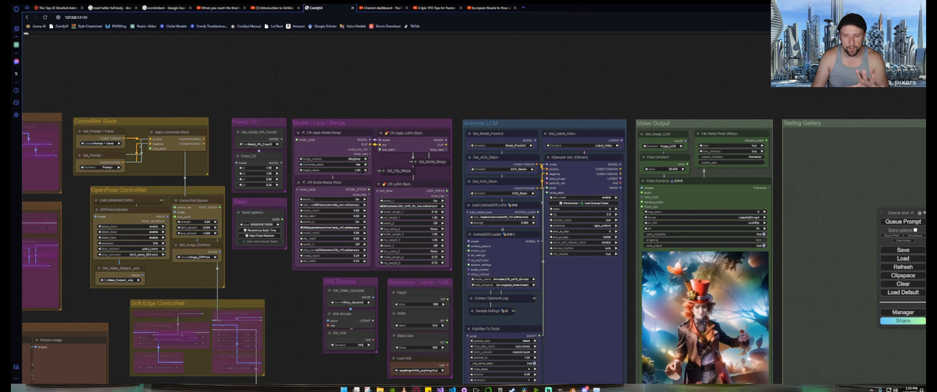
# Read the checkpoints, switches and ratios in the CR Model Merge Stack node of the Model / Lora / Merge group.
pyautogui.scroll(-6, 353, 172)
pyautogui.scroll(2, 353, 172)
pyautogui.scroll(14, 362, 172)
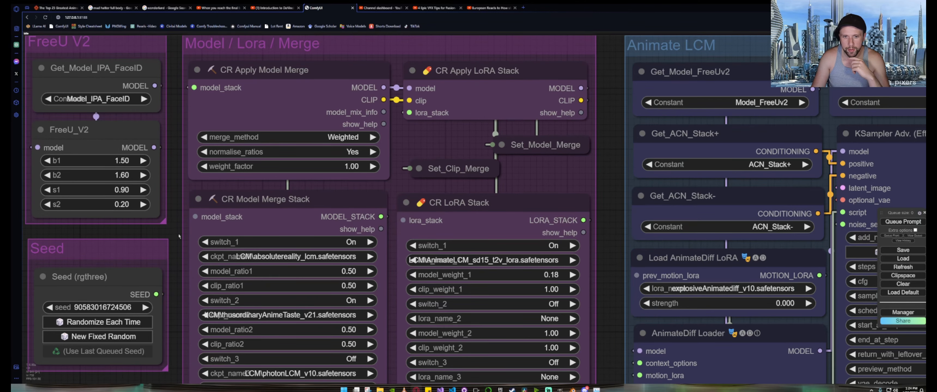
pyautogui.moveTo(179, 237); pyautogui.dragTo(177, 190)
pyautogui.scroll(-4, 224, 201)
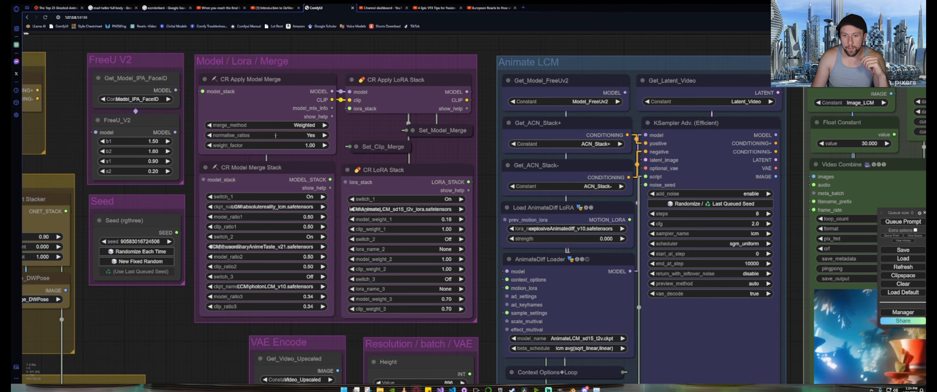
pyautogui.scroll(5, 304, 203)
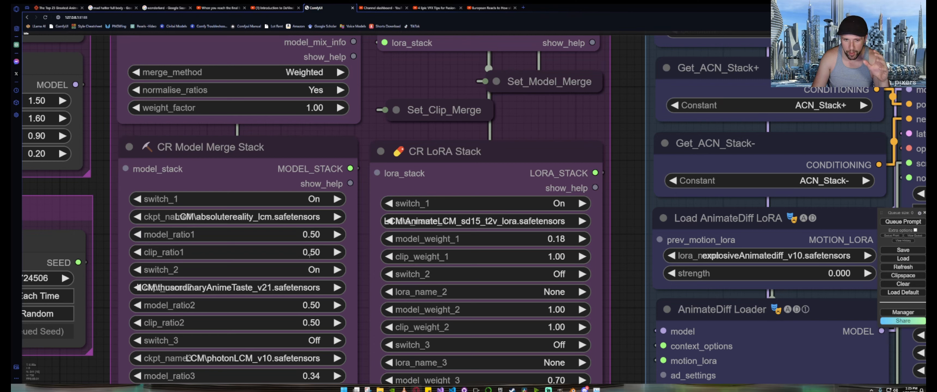
pyautogui.scroll(-6, 114, 266)
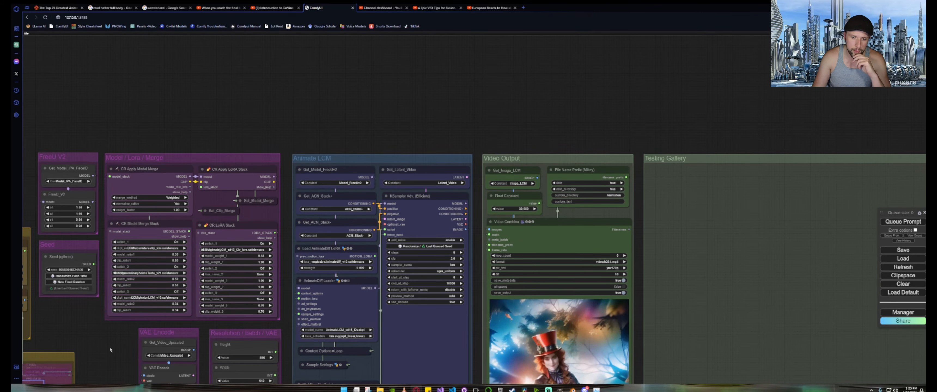
# Read the LoRA names, switches and weights in the CR LoRA Stack node beside the Animate LCM group.
pyautogui.scroll(4, 280, 254)
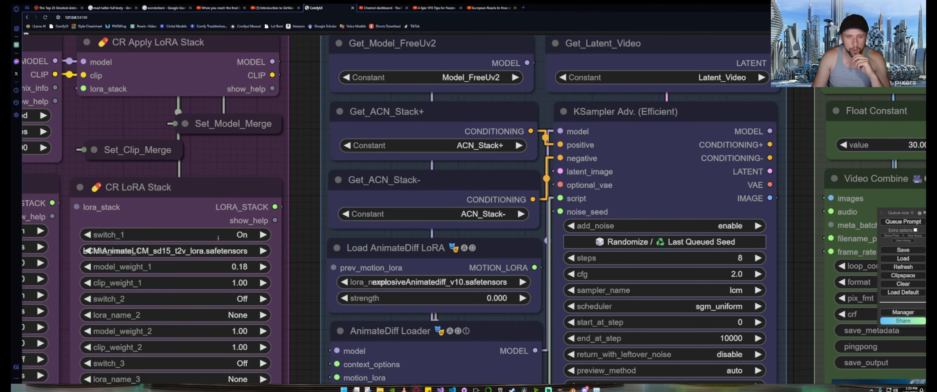
pyautogui.scroll(-3, 195, 244)
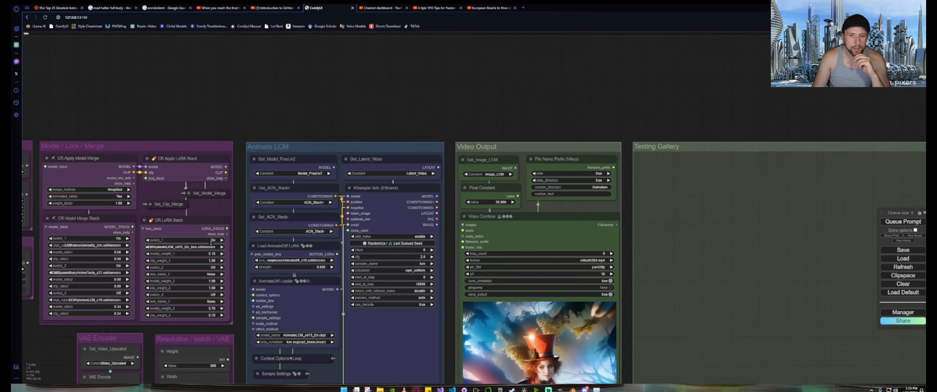
pyautogui.scroll(5, 203, 253)
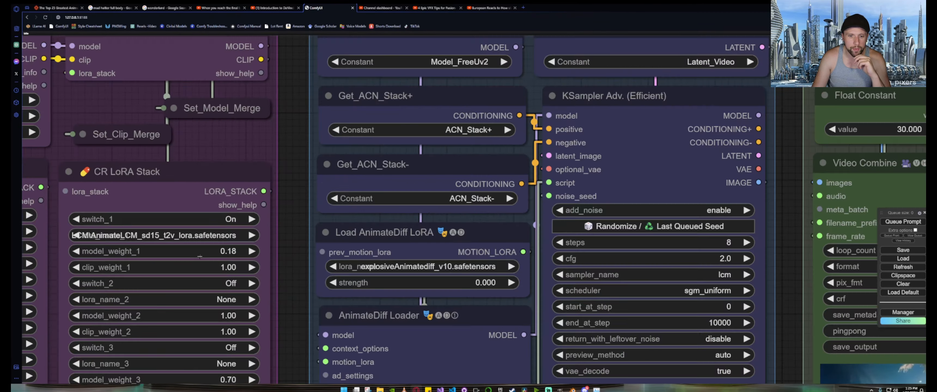
pyautogui.scroll(-6, 247, 249)
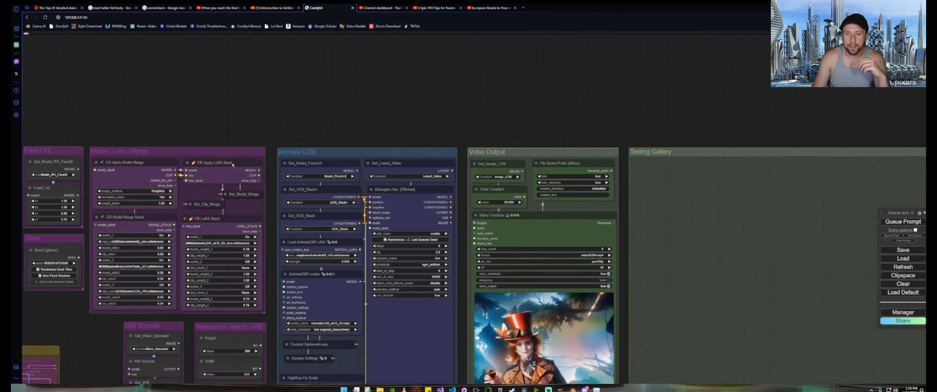
pyautogui.moveTo(233, 112); pyautogui.dragTo(314, 97)
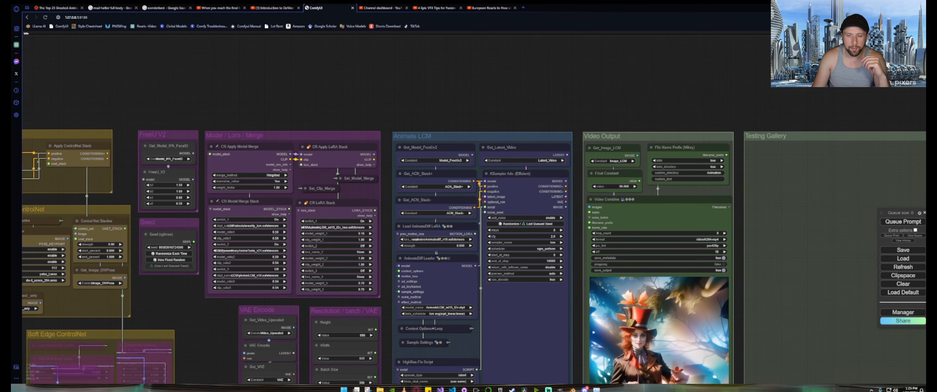
# Inspect the Seed group and both merge stacks up close, and view them among the ControlNet, VAE and Video Output groups.
pyautogui.scroll(6, 195, 328)
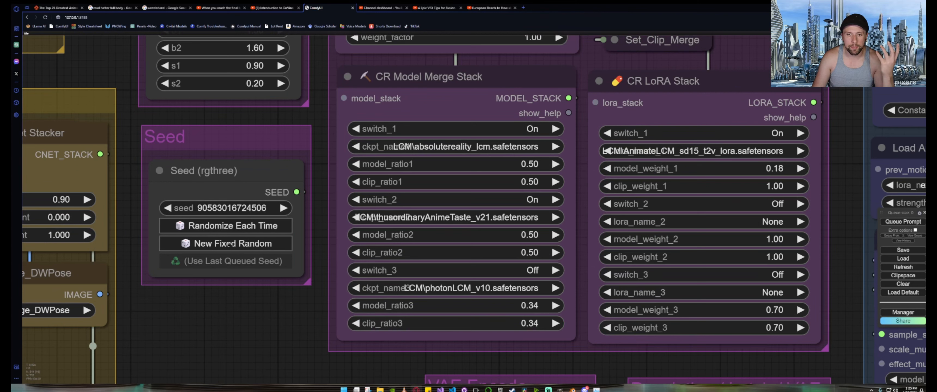
pyautogui.scroll(-6, 234, 243)
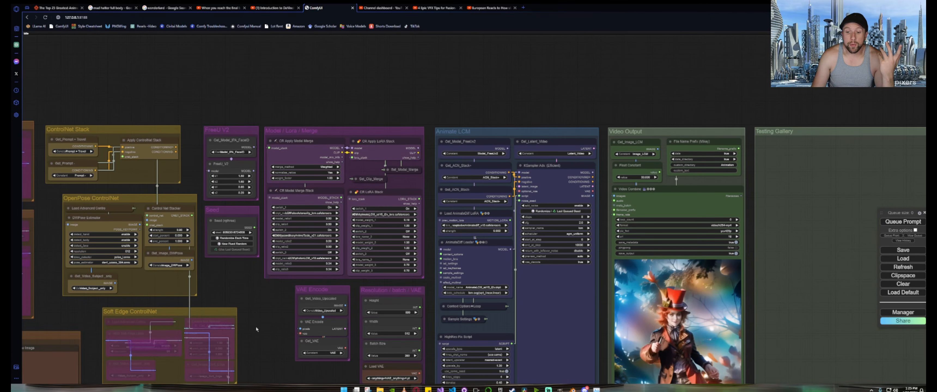
pyautogui.moveTo(255, 326); pyautogui.dragTo(349, 219)
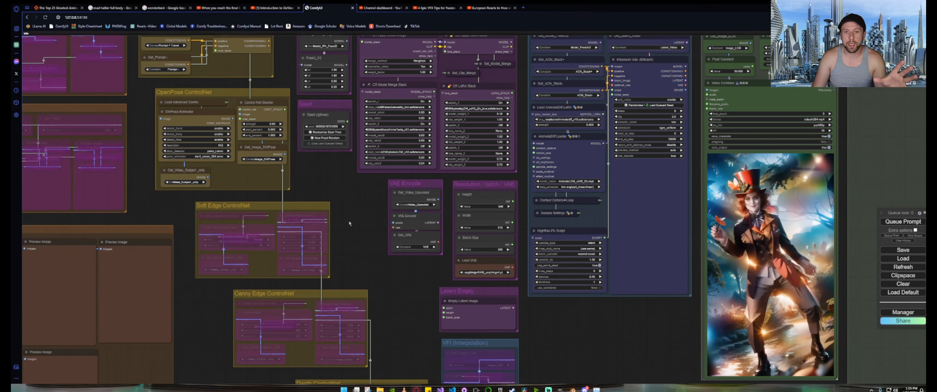
pyautogui.scroll(-5, 350, 223)
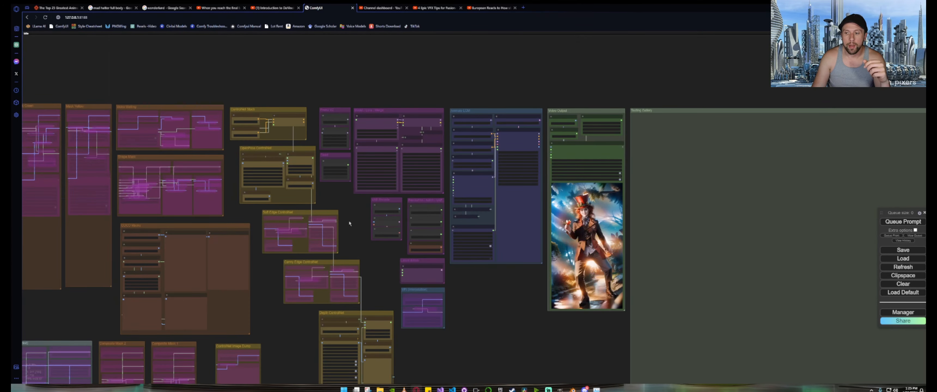
pyautogui.scroll(5, 349, 223)
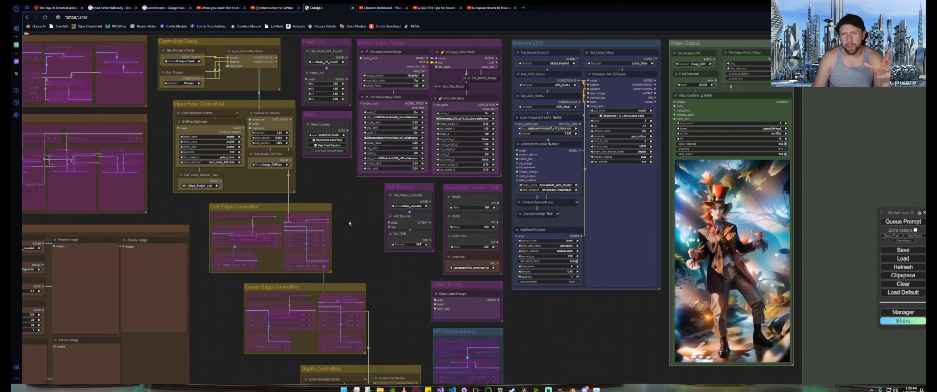
pyautogui.scroll(-6, 350, 223)
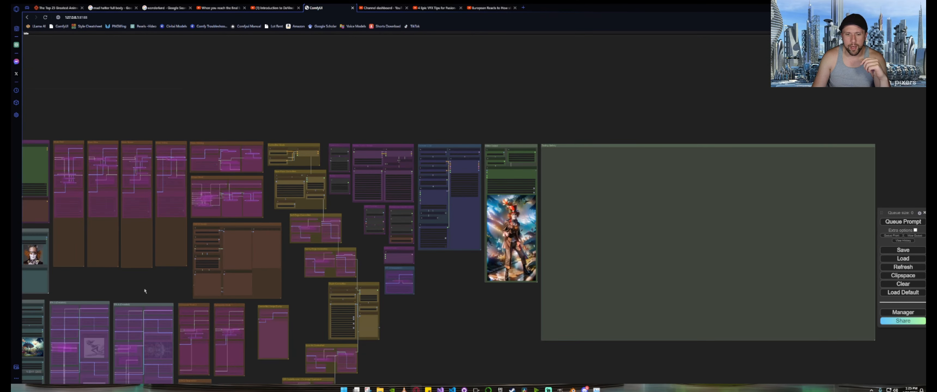
# Survey the whole workflow and revisit the Model / Lora / Merge group as the start of the model chain.
pyautogui.moveTo(145, 289); pyautogui.dragTo(185, 214)
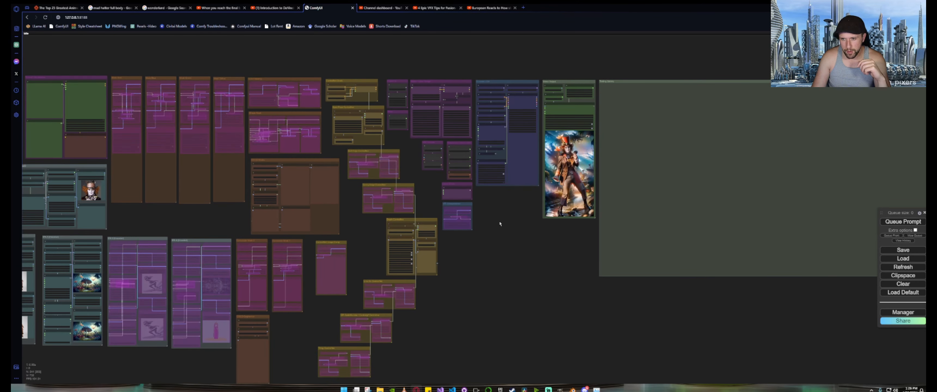
pyautogui.moveTo(410, 157); pyautogui.dragTo(284, 245)
pyautogui.scroll(4, 325, 199)
pyautogui.scroll(10, 325, 200)
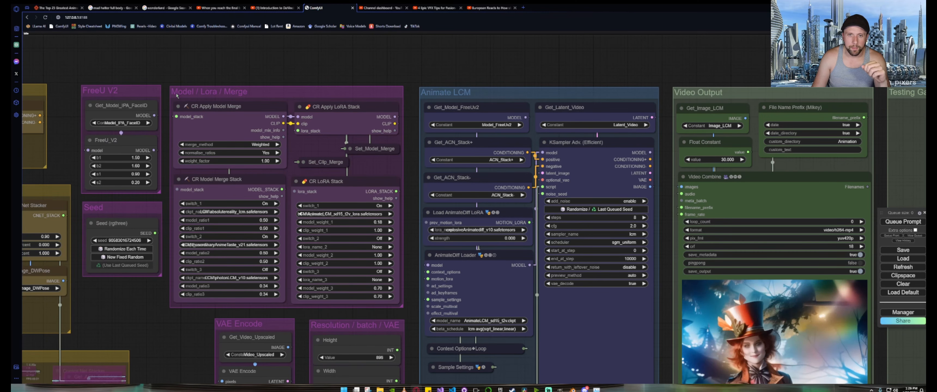
pyautogui.scroll(-10, 371, 150)
pyautogui.scroll(-5, 371, 150)
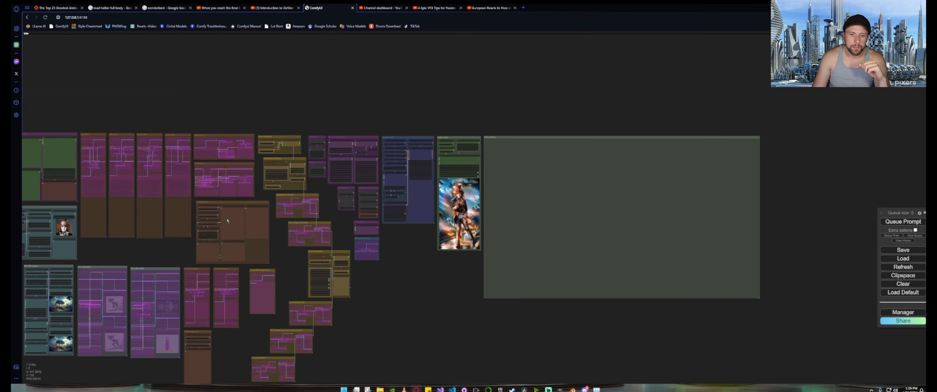
# Follow the merged model into the IPA Model / Clip Vision group and compare its position with the IPA FaceID and encoded IPA groups.
pyautogui.moveTo(149, 250); pyautogui.dragTo(369, 223)
pyautogui.scroll(2, 242, 243)
pyautogui.scroll(8, 241, 244)
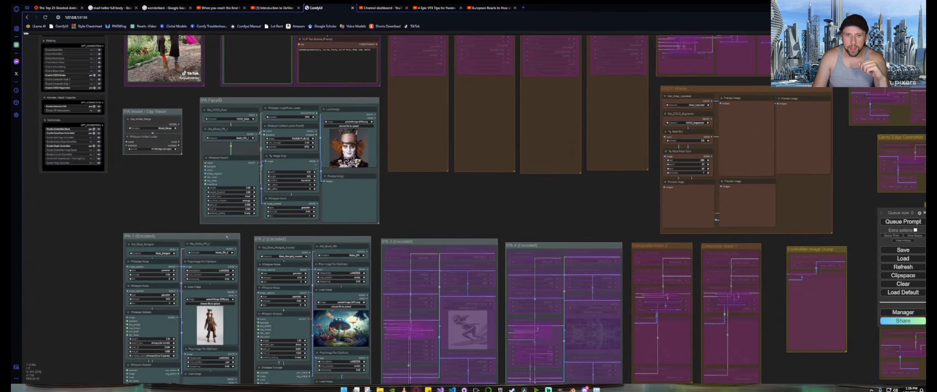
pyautogui.moveTo(150, 143); pyautogui.dragTo(240, 197)
pyautogui.scroll(8, 240, 197)
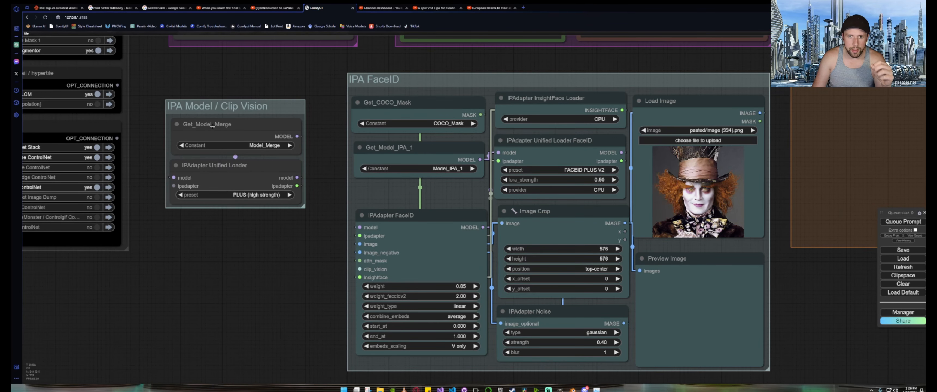
pyautogui.scroll(-8, 277, 145)
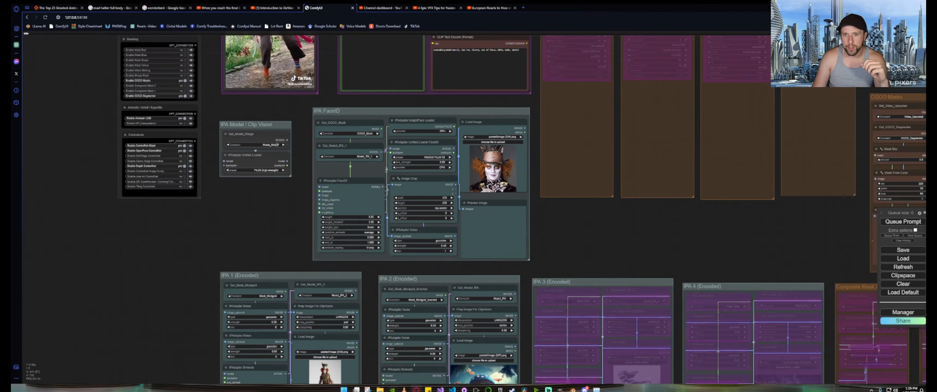
pyautogui.moveTo(268, 195); pyautogui.dragTo(177, 142)
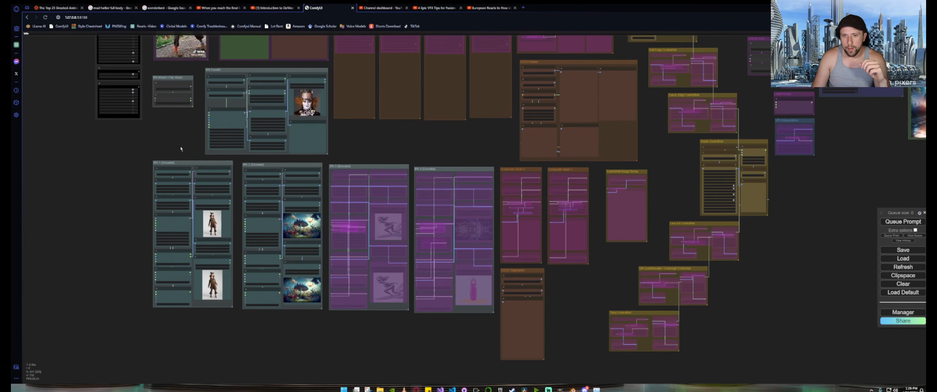
# Compare the Get_Model nodes feeding the IPA 1 and IPA 2 encoded groups with the model inputs of the IPA FaceID group.
pyautogui.scroll(6, 278, 178)
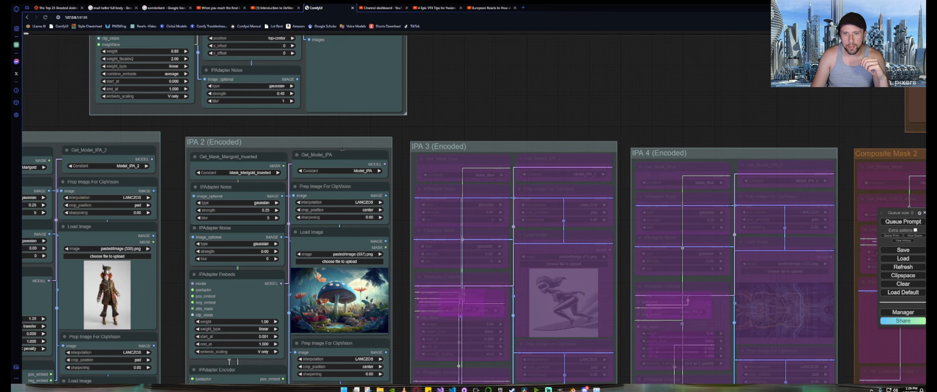
pyautogui.moveTo(77, 114); pyautogui.dragTo(259, 94)
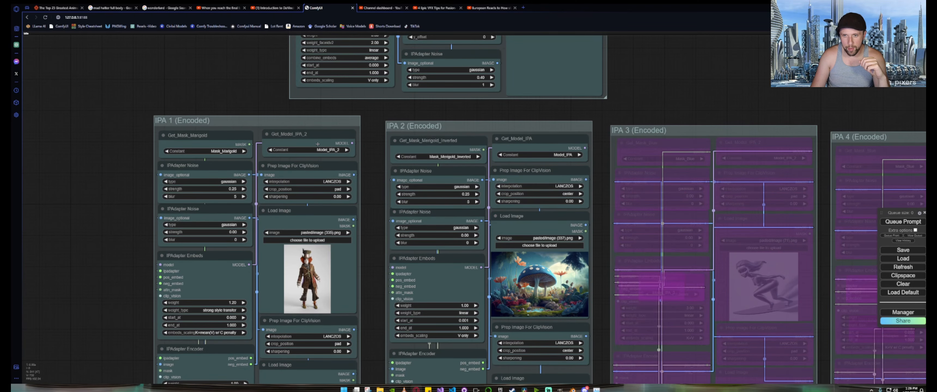
pyautogui.moveTo(234, 84); pyautogui.dragTo(143, 300)
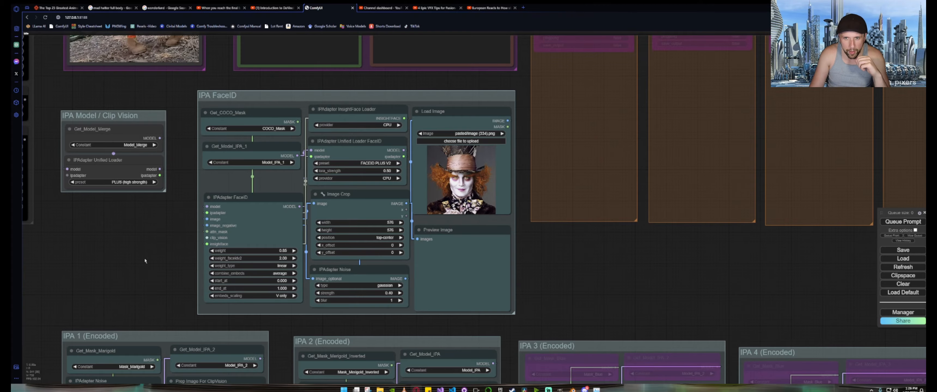
pyautogui.moveTo(145, 262); pyautogui.dragTo(338, 145)
pyautogui.scroll(4, 266, 232)
pyautogui.scroll(-10, 238, 215)
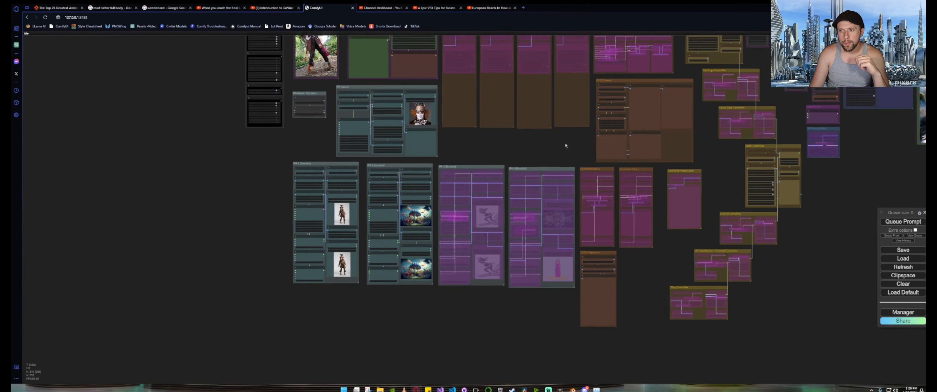
# Follow the model from the IPA groups through the FreeU V2 group into the Get_Model_FreeUv2 node of the Animate LCM group.
pyautogui.moveTo(566, 146); pyautogui.dragTo(168, 266)
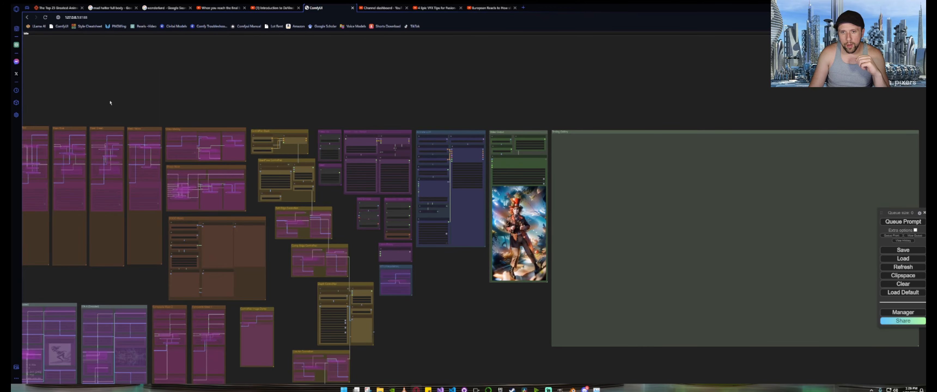
pyautogui.scroll(15, 331, 153)
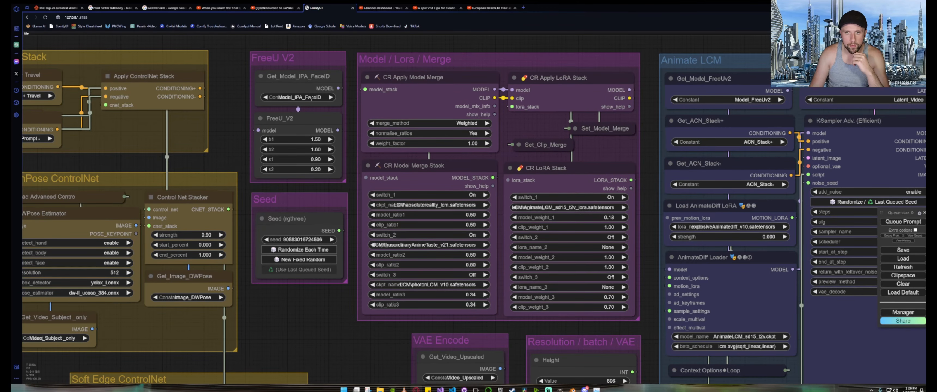
pyautogui.scroll(-8, 311, 99)
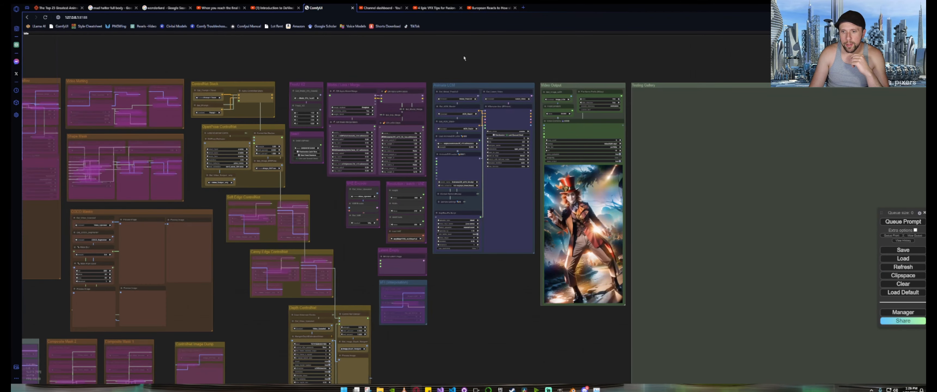
pyautogui.scroll(10, 311, 91)
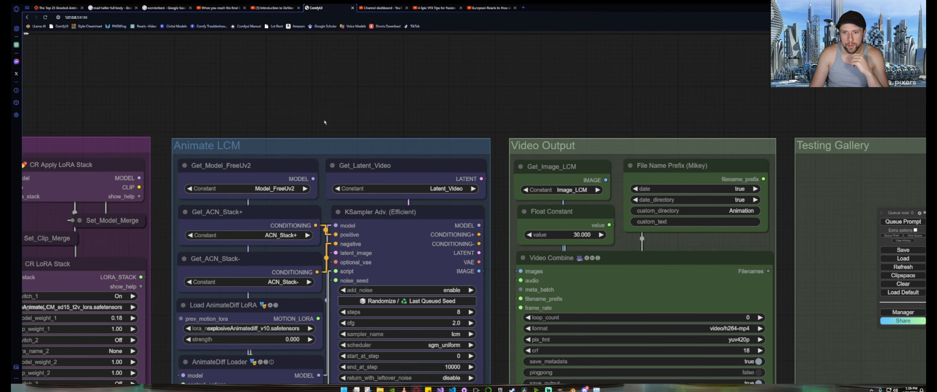
pyautogui.moveTo(326, 122); pyautogui.dragTo(329, 50)
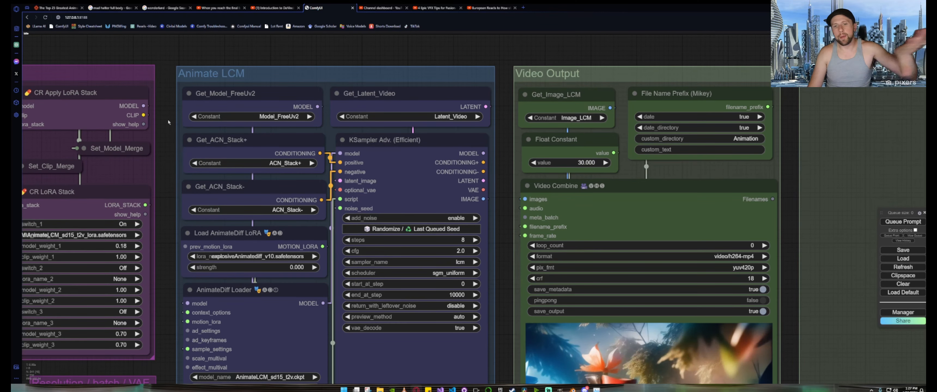
pyautogui.scroll(-3, 169, 122)
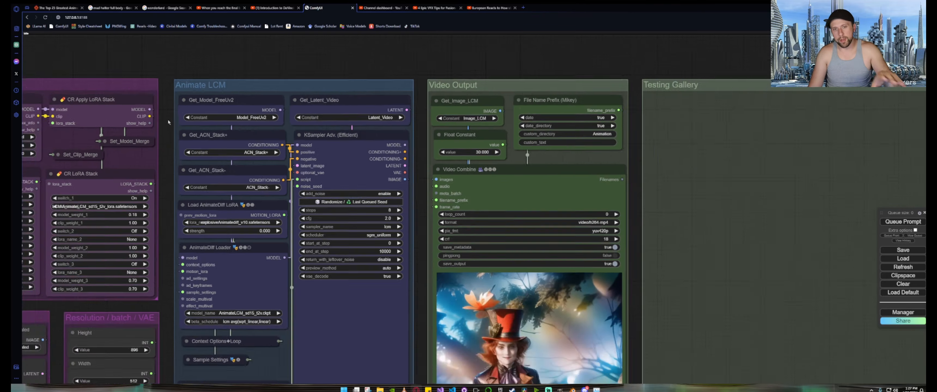
# Examine the VAE Encode and Resolution / batch / VAE groups up close and in relation to the Animate LCM group.
pyautogui.scroll(-4, 168, 122)
pyautogui.moveTo(168, 123); pyautogui.dragTo(324, 41)
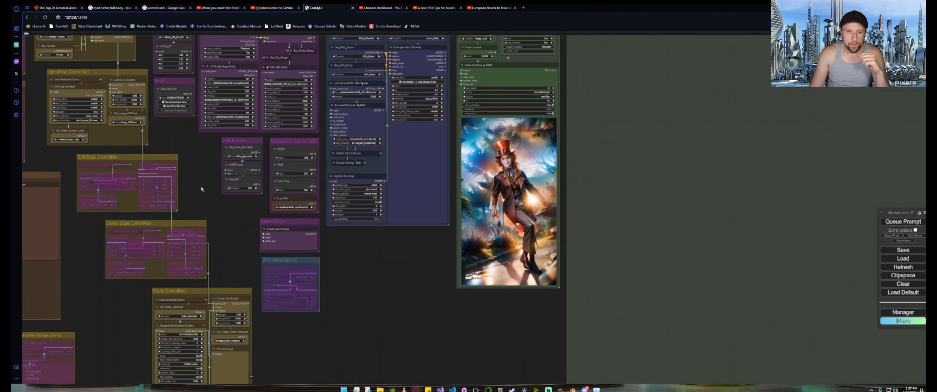
pyautogui.moveTo(201, 189); pyautogui.dragTo(241, 204)
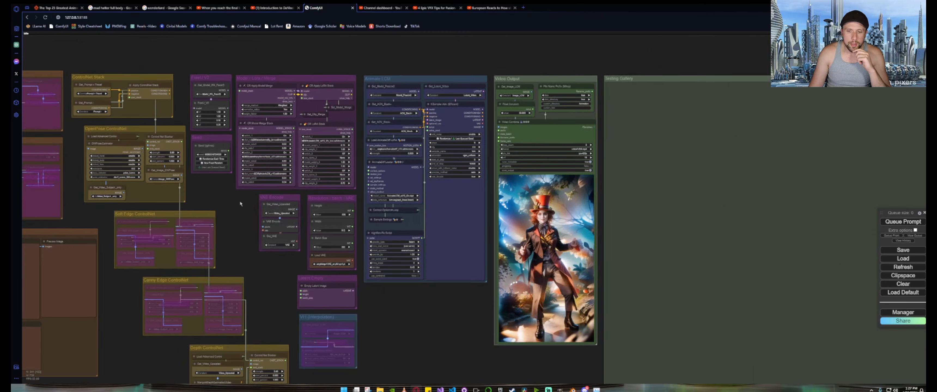
pyautogui.scroll(10, 302, 230)
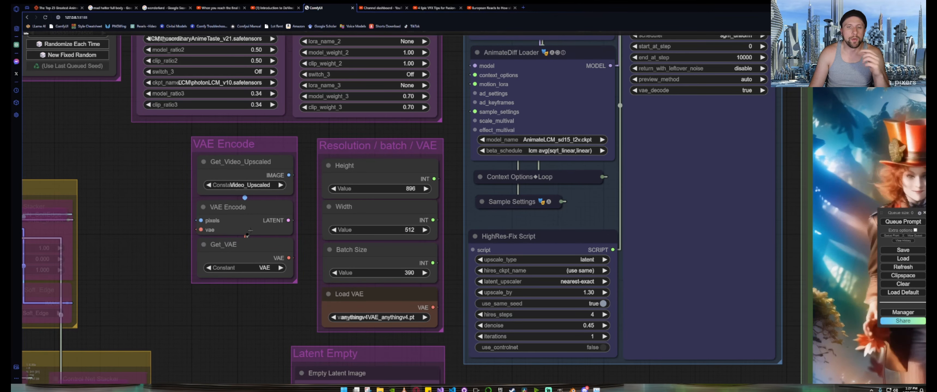
pyautogui.scroll(-1, 250, 230)
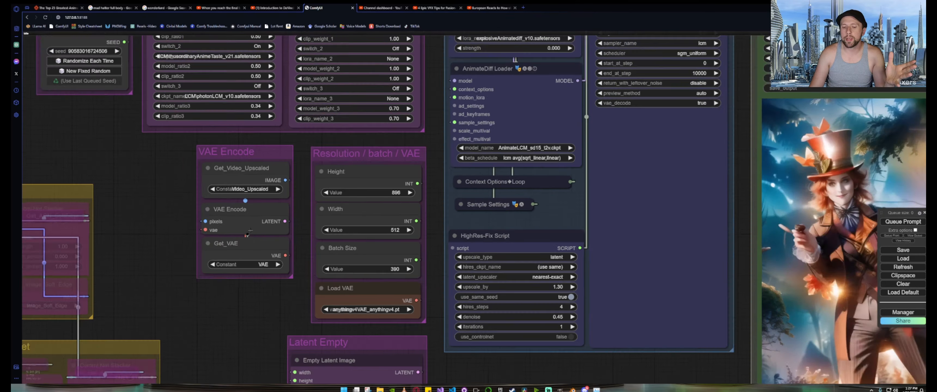
pyautogui.scroll(-10, 250, 231)
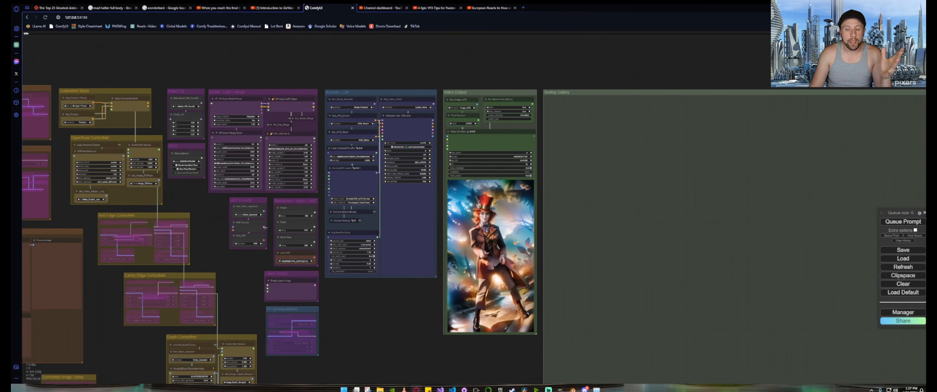
pyautogui.scroll(10, 265, 228)
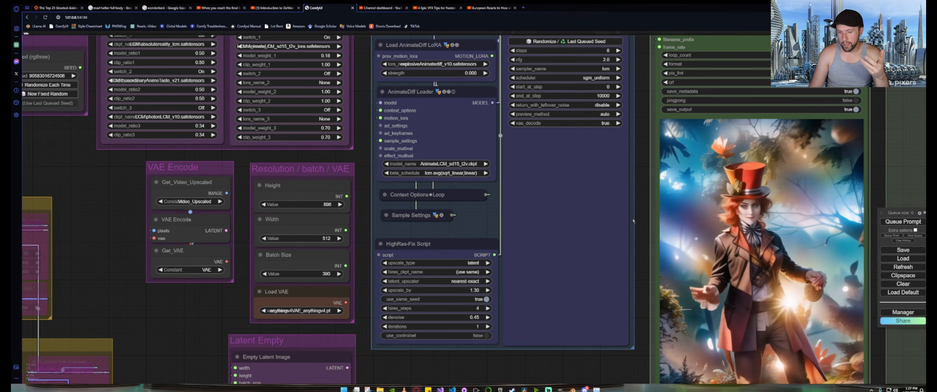
pyautogui.scroll(4, 287, 241)
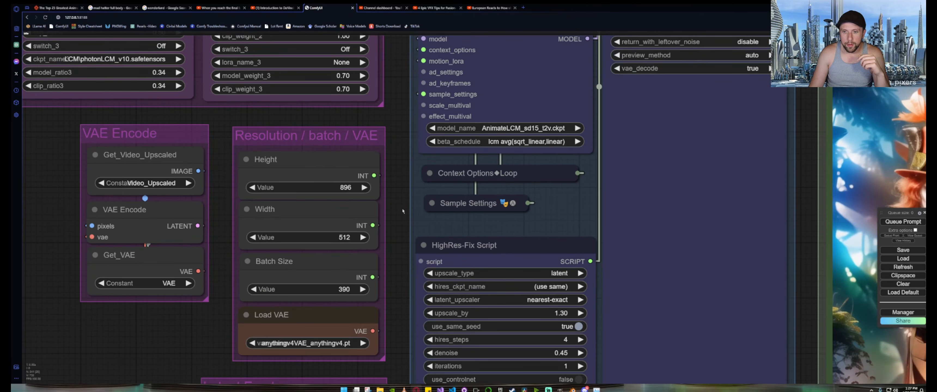
pyautogui.scroll(-7, 402, 211)
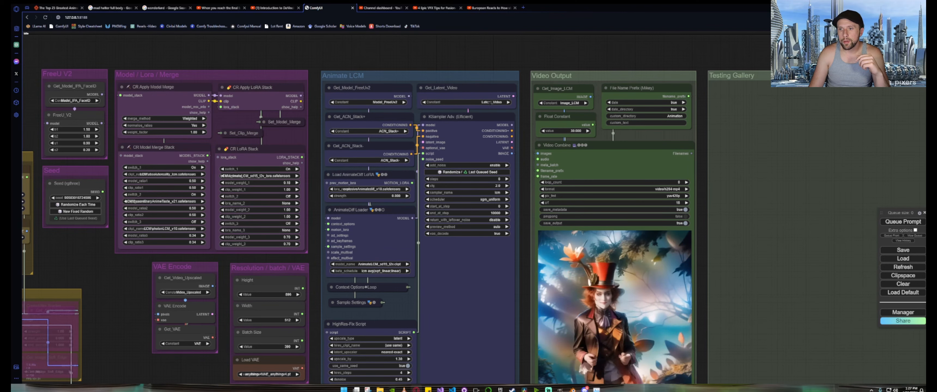
# Filter the constant options of the Get_Latent_Video node for "latent" to view the available latent sources, and close the list.
pyautogui.click(492, 103)
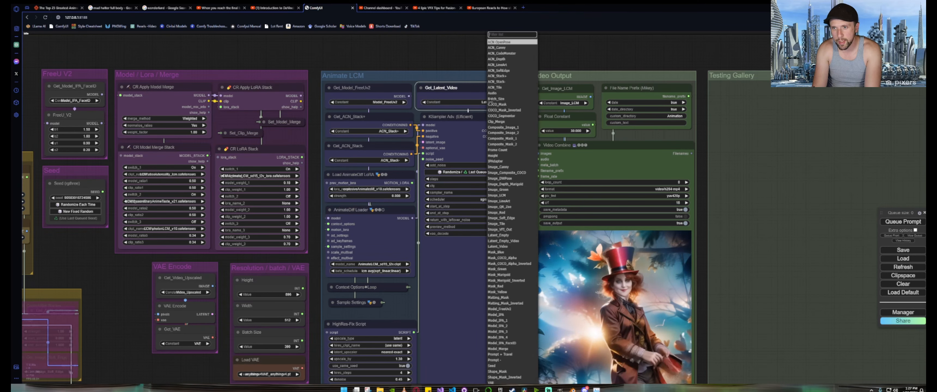
pyautogui.write('latent')
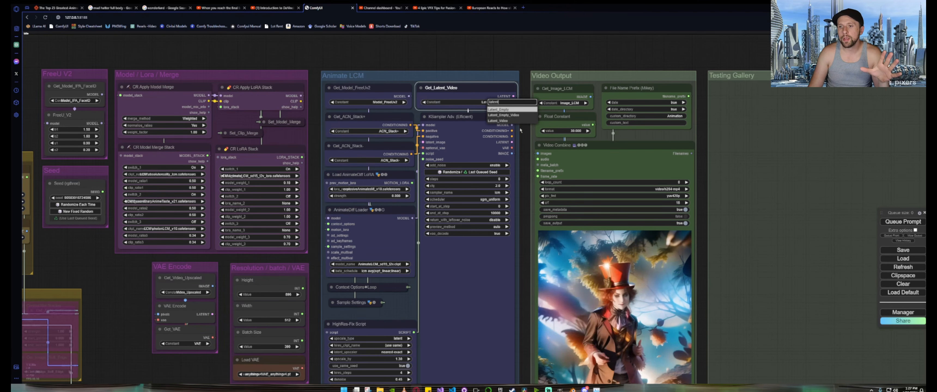
pyautogui.click(529, 155)
pyautogui.click(529, 155)
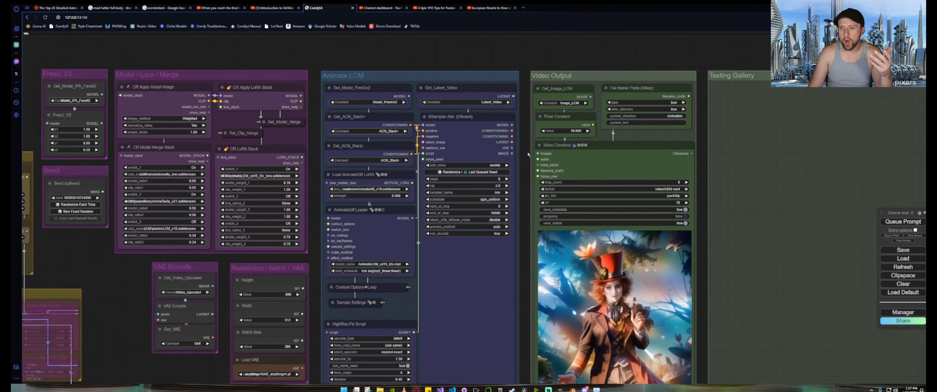
# Survey the workflow from the Animate LCM and Video Output groups to the enable switches, input video and prompt groups.
pyautogui.scroll(-5, 268, 162)
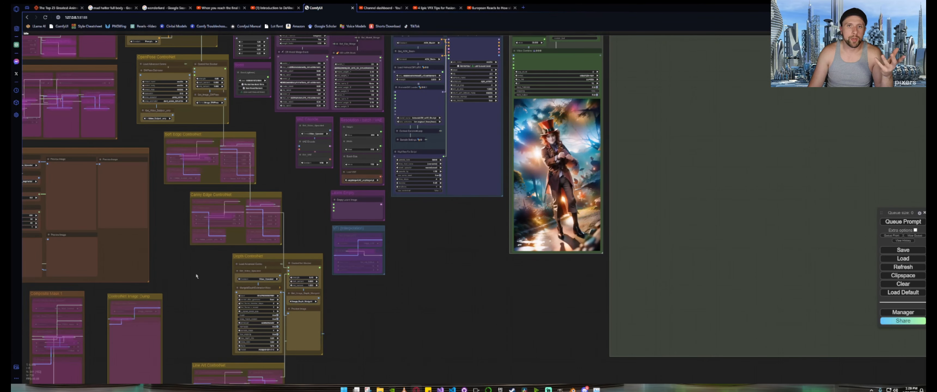
pyautogui.moveTo(191, 284); pyautogui.dragTo(110, 367)
pyautogui.scroll(4, 399, 117)
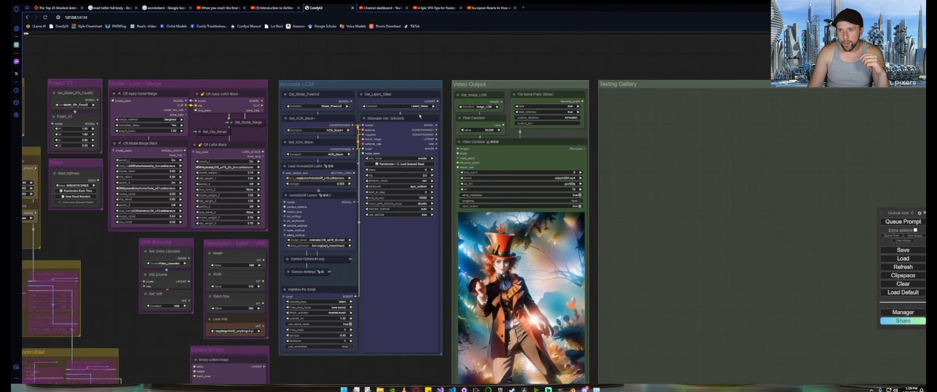
pyautogui.scroll(9, 420, 116)
pyautogui.scroll(-8, 422, 97)
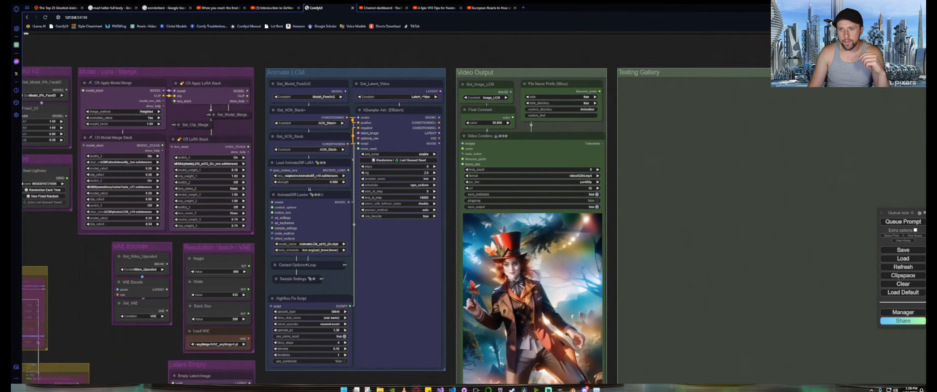
pyautogui.scroll(-8, 422, 97)
pyautogui.moveTo(142, 74); pyautogui.dragTo(643, 82)
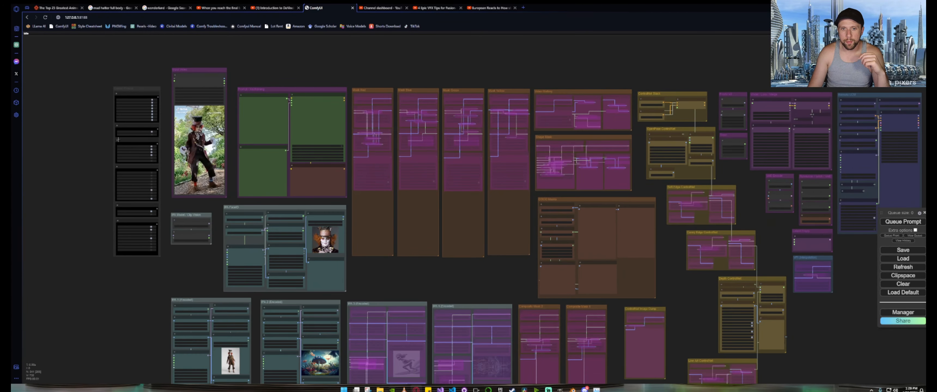
pyautogui.scroll(8, 162, 146)
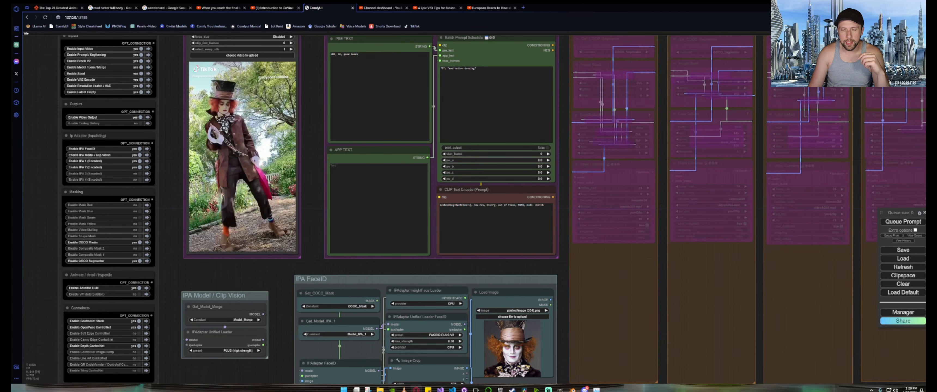
pyautogui.scroll(-17, 226, 158)
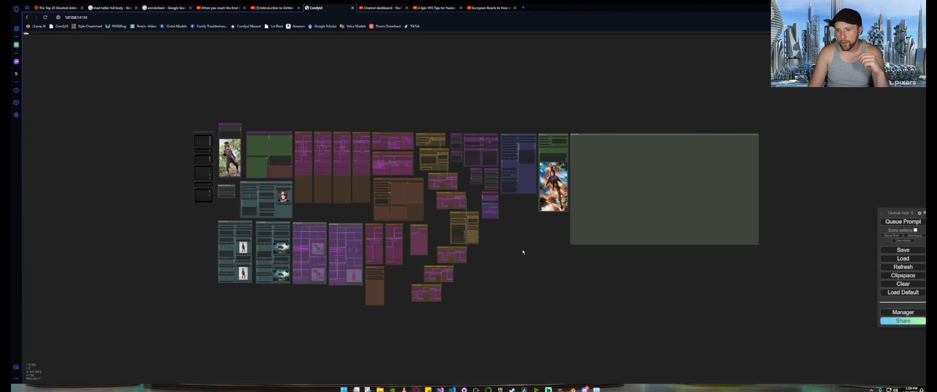
# View the list of constants available to the Get_Video_Upscaled node in the Depth ControlNet group, and close it.
pyautogui.scroll(18, 523, 252)
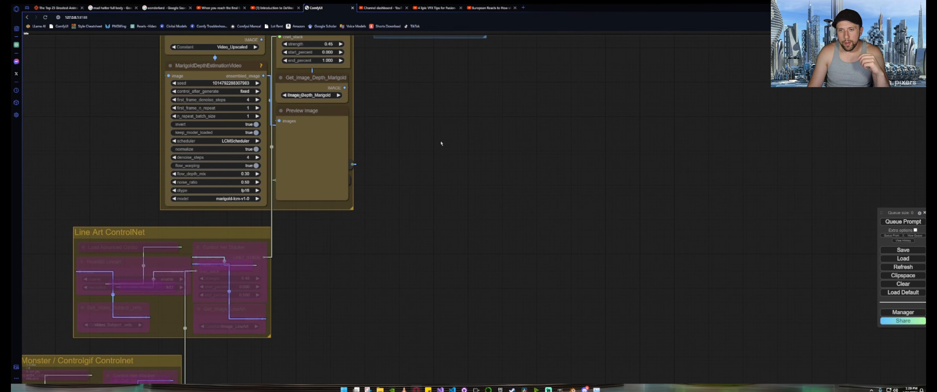
pyautogui.moveTo(442, 144); pyautogui.dragTo(482, 259)
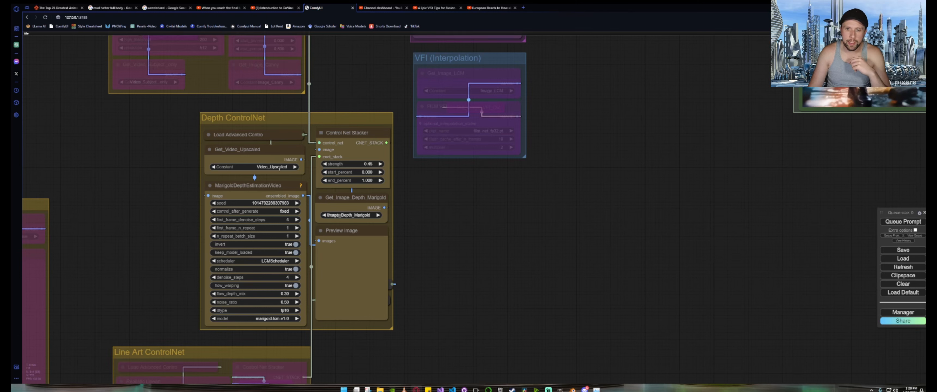
pyautogui.click(279, 168)
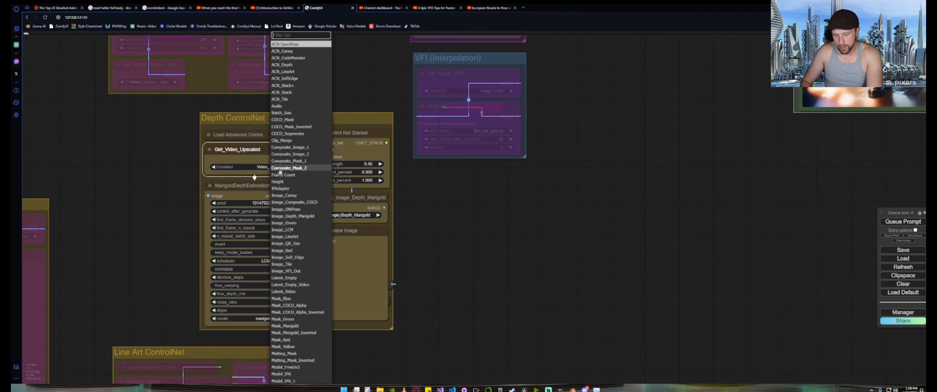
pyautogui.click(177, 178)
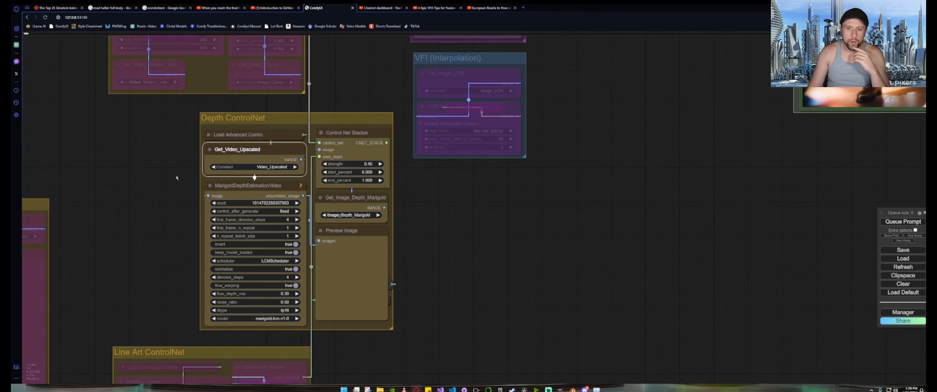
# Go back to the start of the workflow and review the enable switches, input video, prompts and IPA FaceID groups.
pyautogui.scroll(-12, 114, 171)
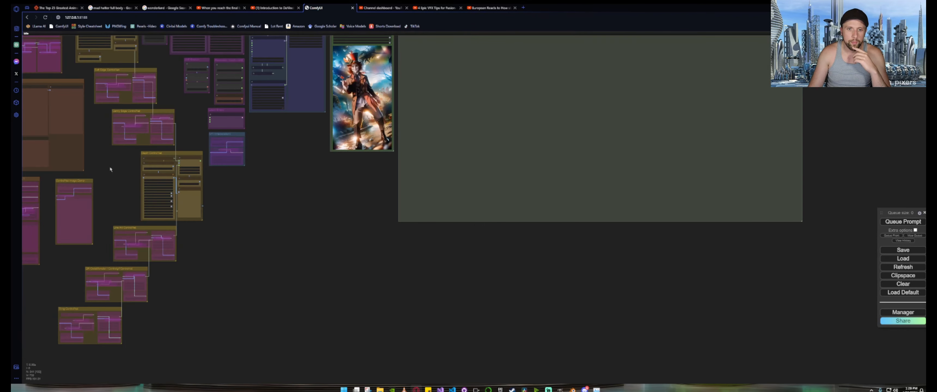
pyautogui.moveTo(109, 167); pyautogui.dragTo(740, 263)
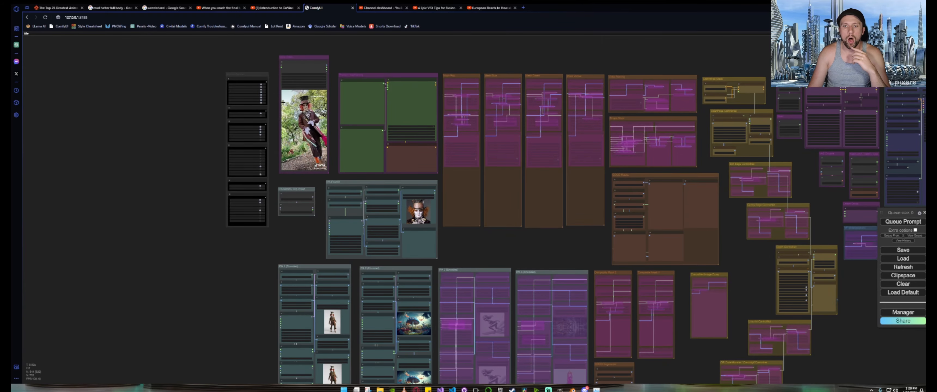
pyautogui.scroll(6, 323, 115)
pyautogui.scroll(5, 323, 115)
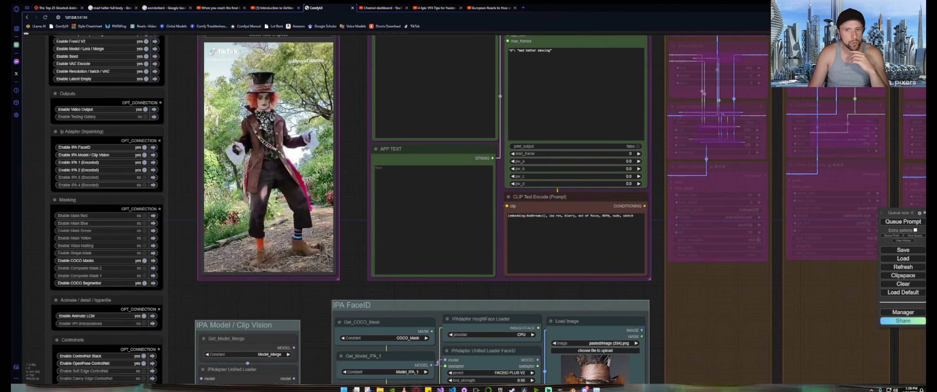
pyautogui.scroll(-10, 520, 258)
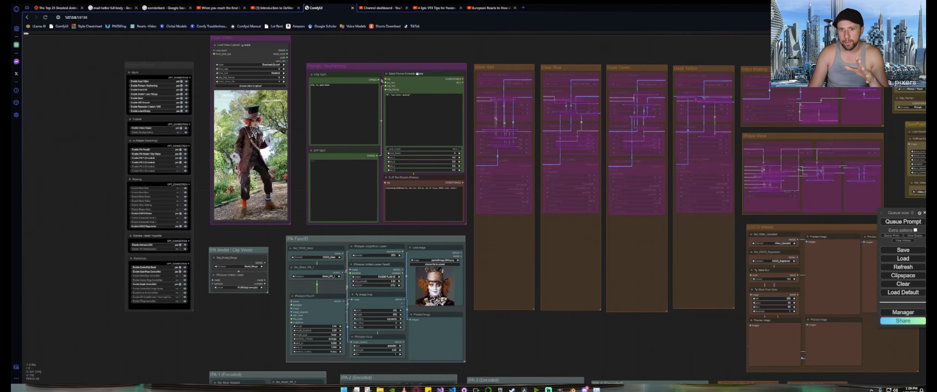
# Set the constant of the Get_Video_Upscaled node in the Depth ControlNet group to Image_Composite_COCO.
pyautogui.scroll(8, 530, 254)
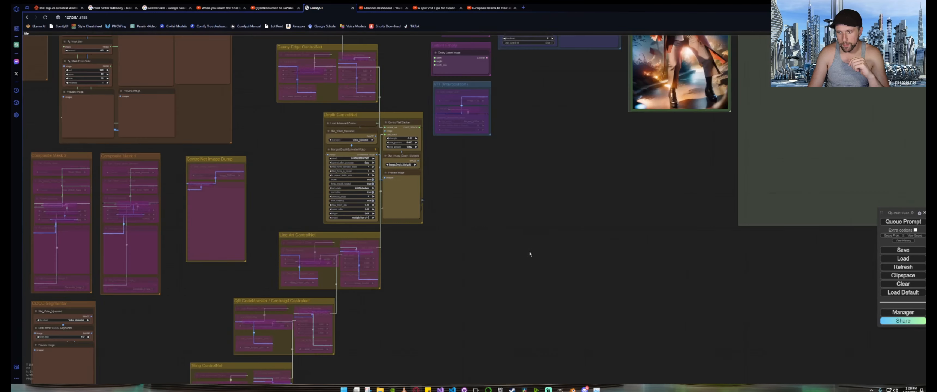
pyautogui.moveTo(461, 185); pyautogui.dragTo(524, 291)
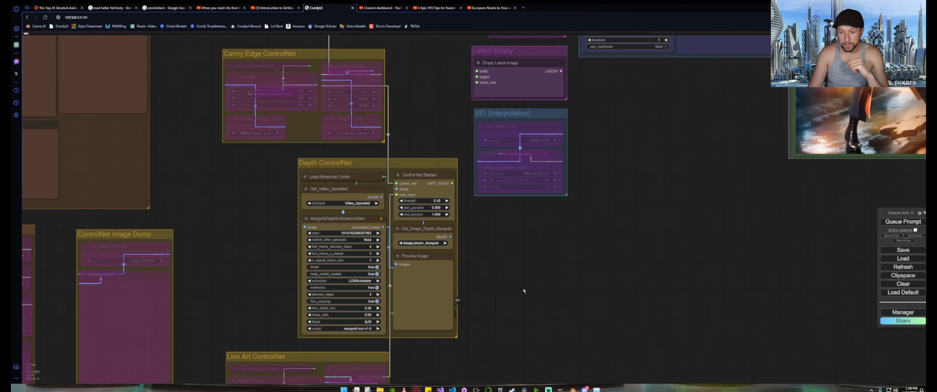
pyautogui.click(351, 203)
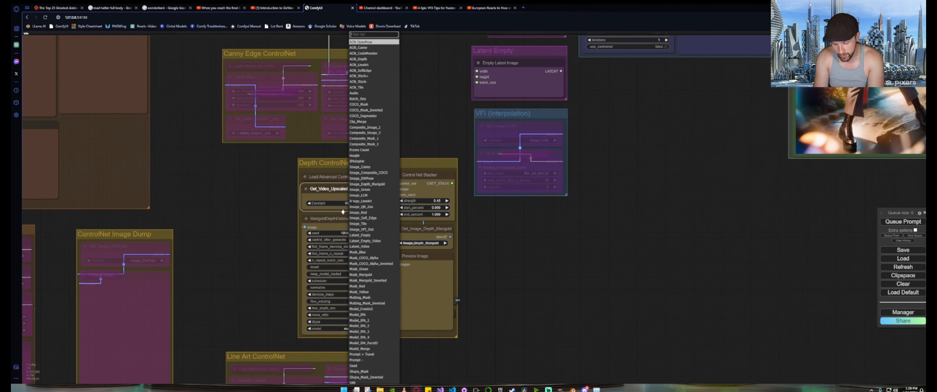
pyautogui.write('coc')
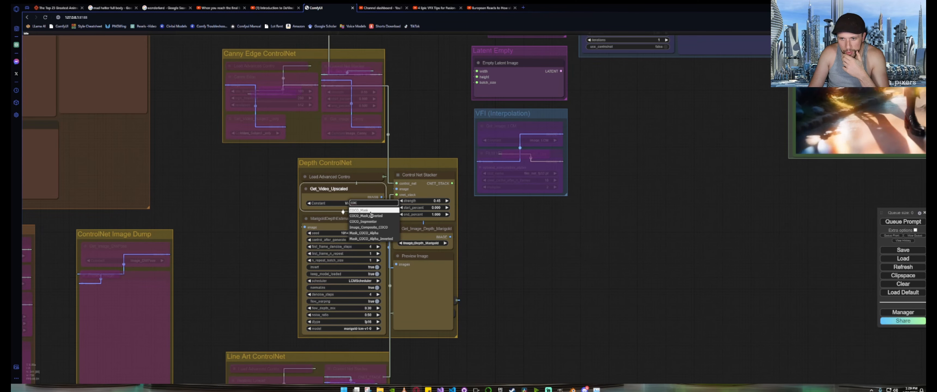
pyautogui.click(388, 228)
# Review the changed Get node in the Depth ControlNet group and survey the groups leading to Animate LCM and Video Output.
pyautogui.scroll(-10, 271, 211)
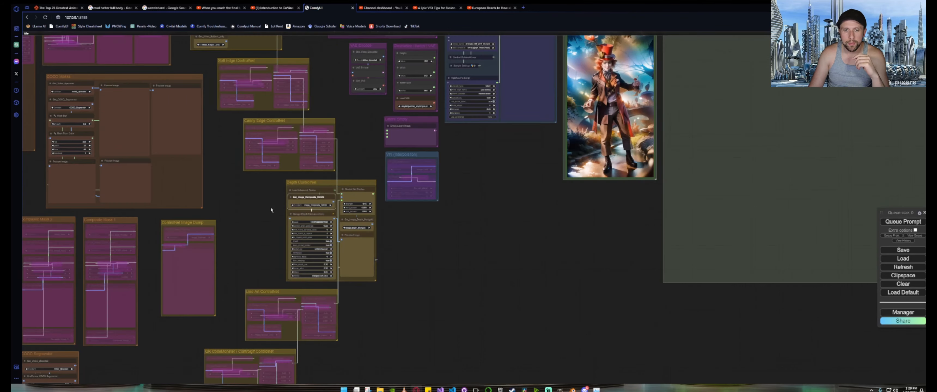
pyautogui.moveTo(250, 186); pyautogui.dragTo(316, 192)
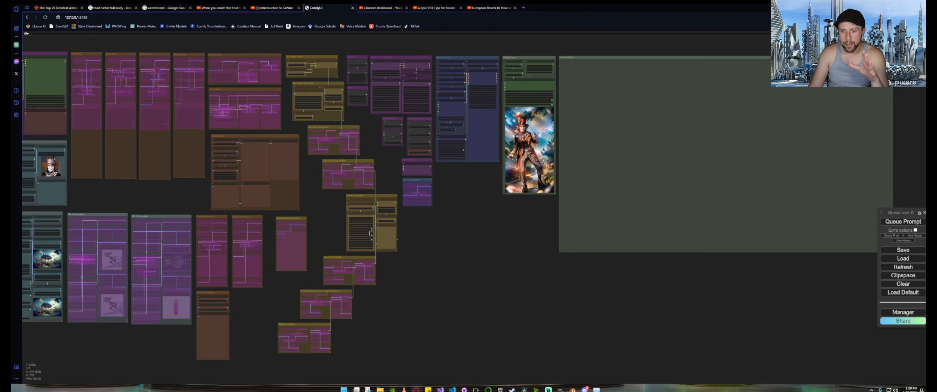
pyautogui.scroll(10, 317, 192)
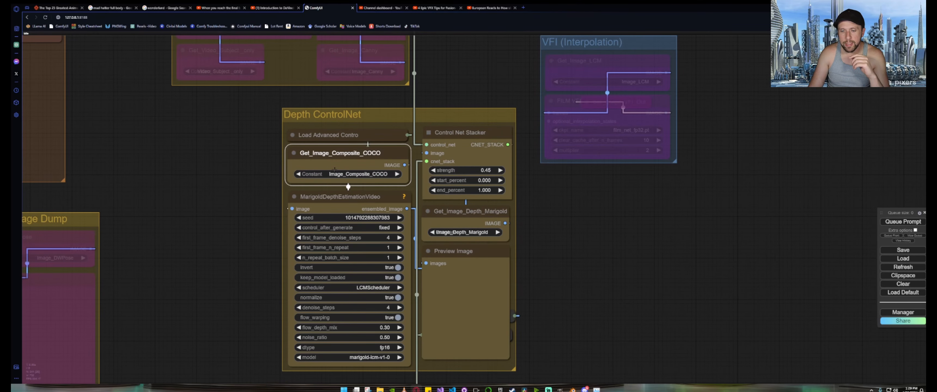
pyautogui.scroll(-10, 418, 219)
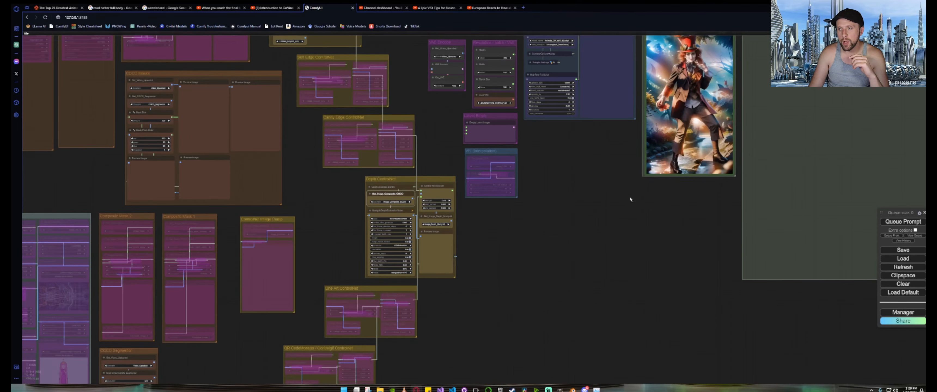
pyautogui.moveTo(630, 200); pyautogui.dragTo(376, 297)
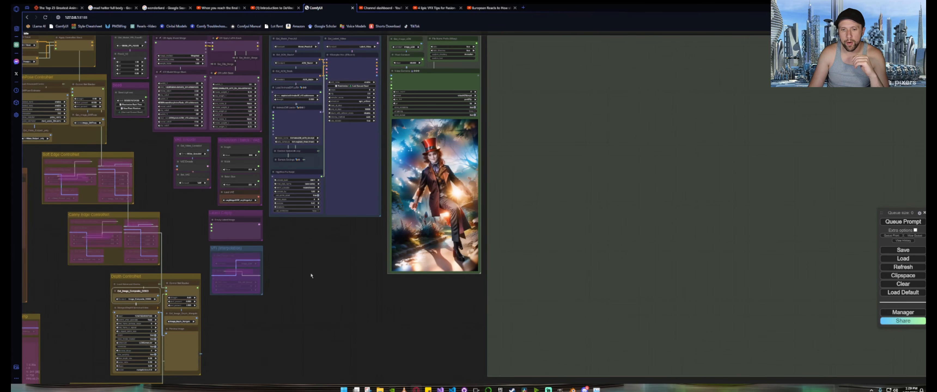
pyautogui.moveTo(311, 276); pyautogui.dragTo(411, 259)
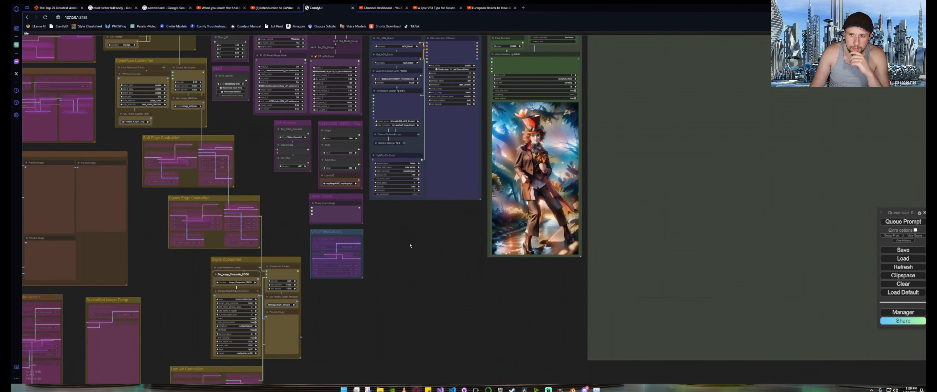
pyautogui.moveTo(410, 247); pyautogui.dragTo(328, 330)
pyautogui.scroll(4, 362, 146)
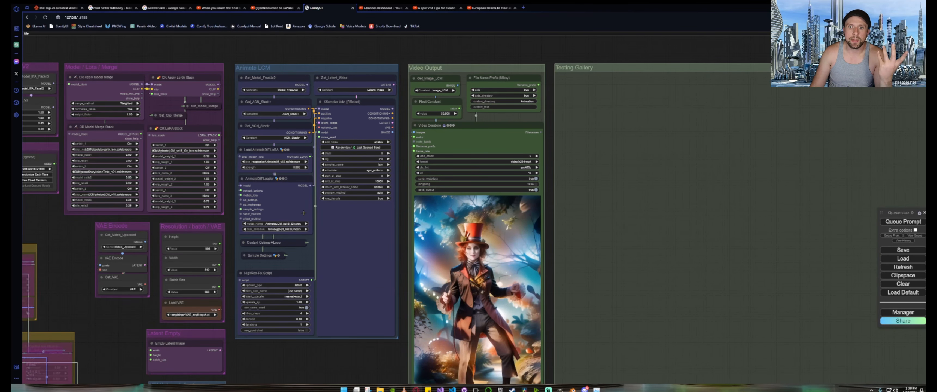
# Inspect the model merge and LoRA stack settings, view the AnimateDiff Loader's beta_schedule options, and close the list.
pyautogui.scroll(10, 79, 165)
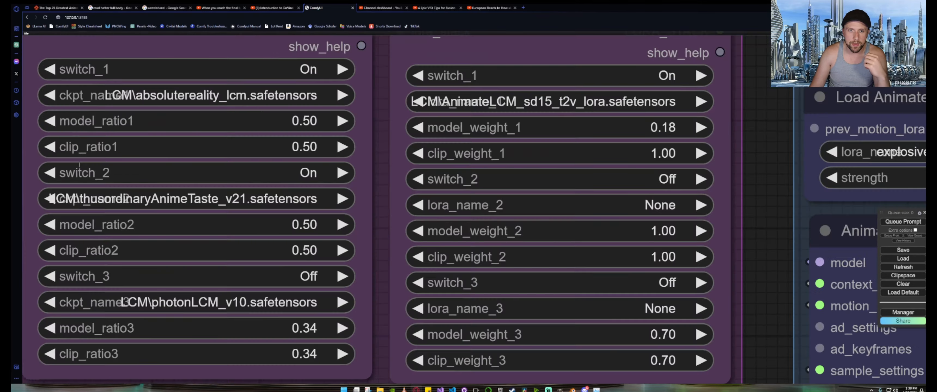
pyautogui.scroll(-10, 208, 192)
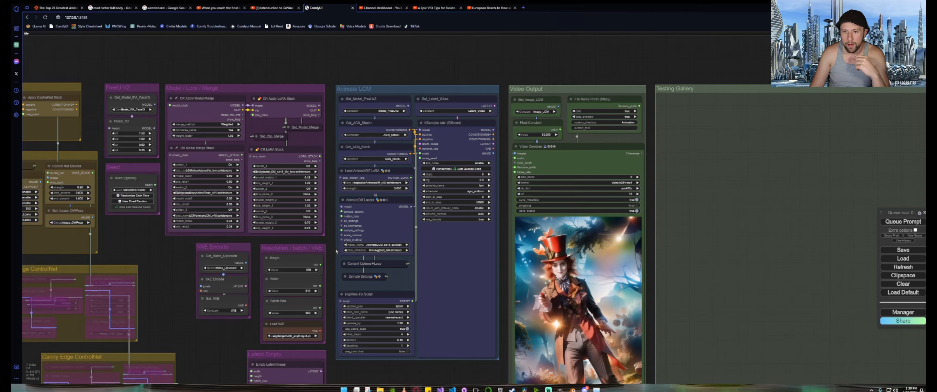
pyautogui.scroll(8, 521, 271)
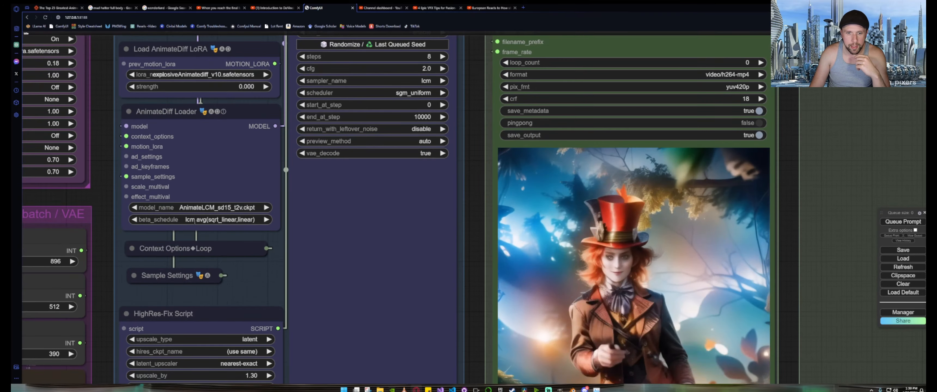
pyautogui.scroll(-8, 244, 224)
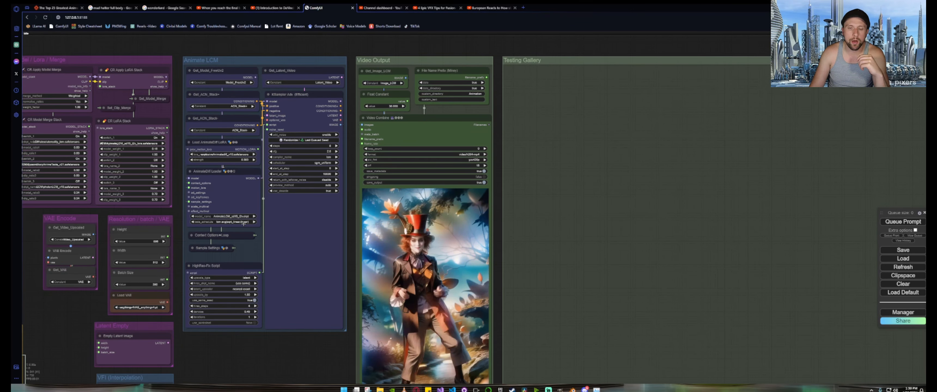
pyautogui.click(244, 223)
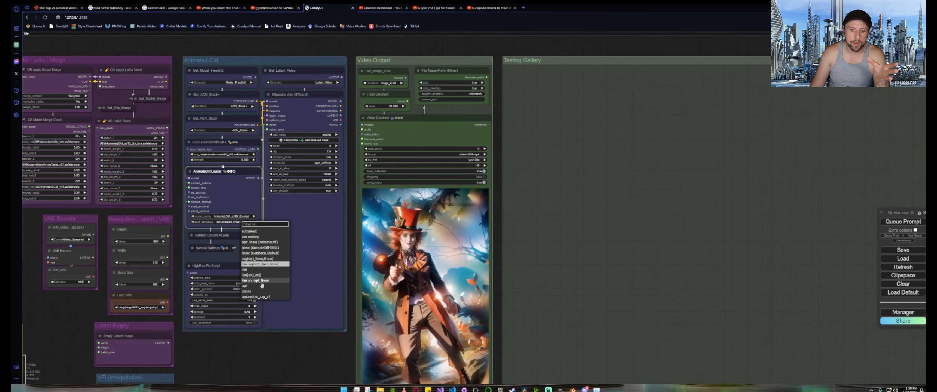
pyautogui.click(179, 249)
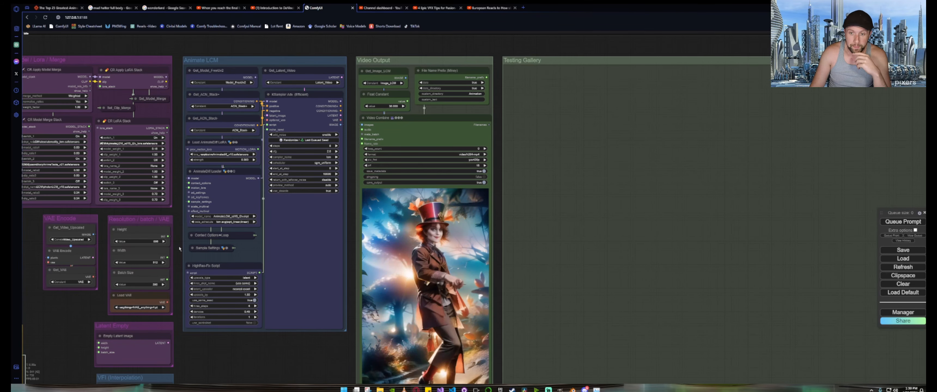
# Set the Batch Size value in the Resolution / batch / VAE group to 60.
pyautogui.scroll(-5, 180, 249)
pyautogui.moveTo(113, 304); pyautogui.dragTo(309, 230)
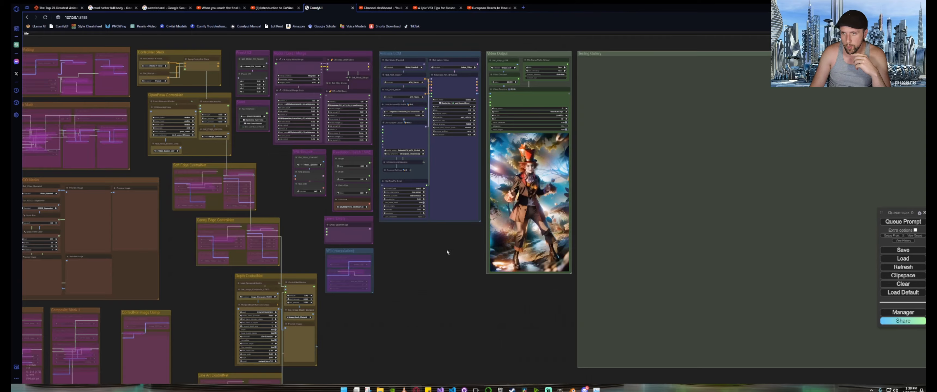
pyautogui.moveTo(446, 256); pyautogui.dragTo(235, 284)
pyautogui.scroll(9, 331, 126)
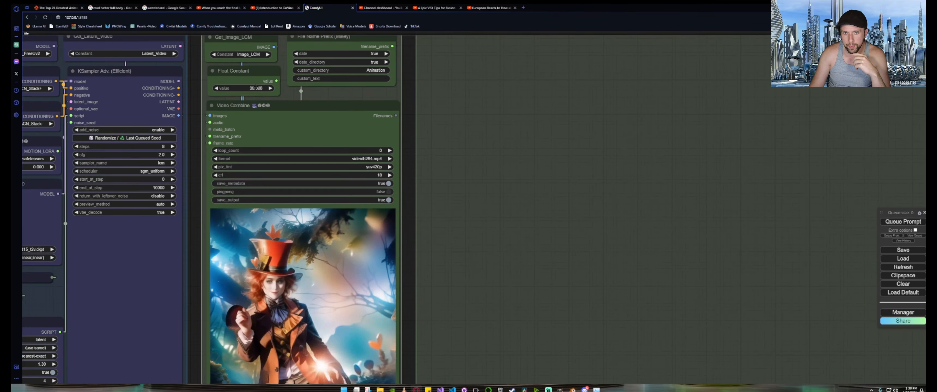
pyautogui.scroll(-11, 255, 85)
pyautogui.moveTo(178, 266); pyautogui.dragTo(288, 306)
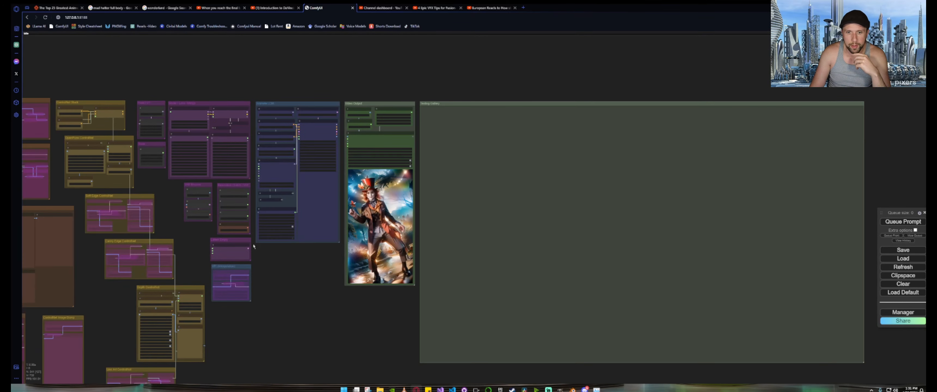
pyautogui.scroll(15, 247, 233)
pyautogui.moveTo(281, 170); pyautogui.dragTo(304, 238)
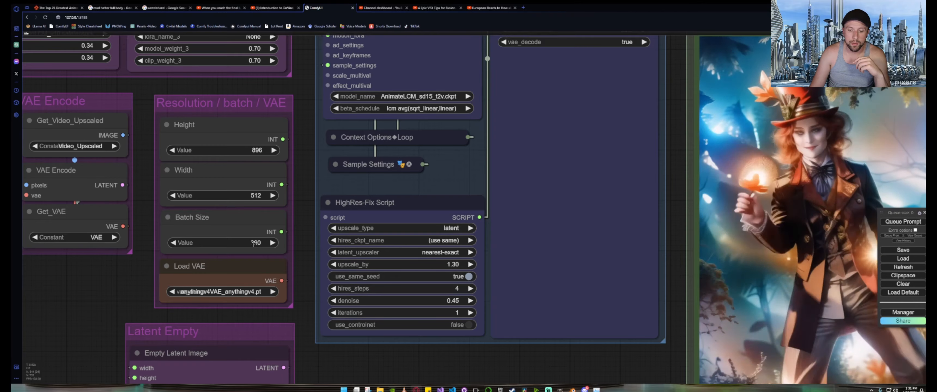
pyautogui.click(253, 243)
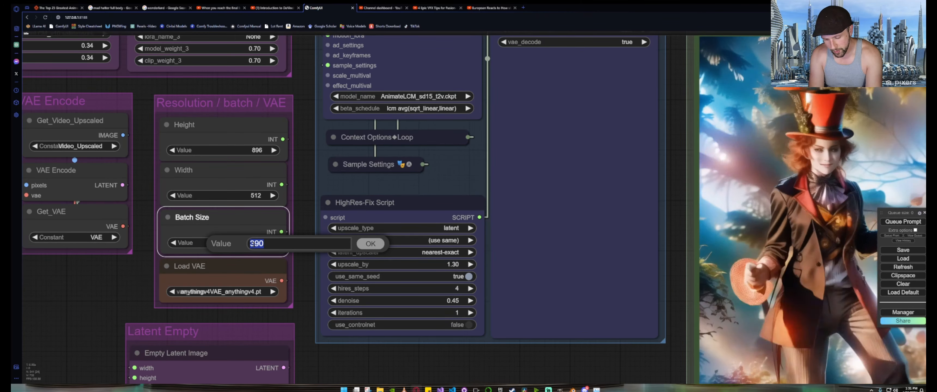
pyautogui.write('60')
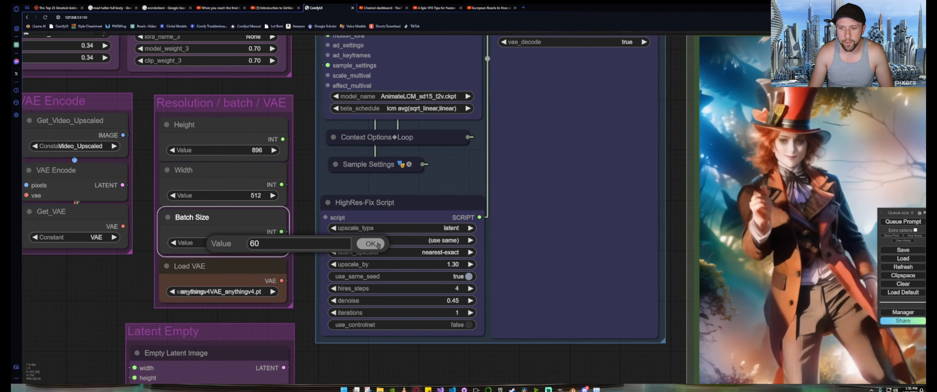
pyautogui.click(371, 244)
# Look over the whole workflow once more and queue the prompt to start generating.
pyautogui.scroll(-8, 413, 259)
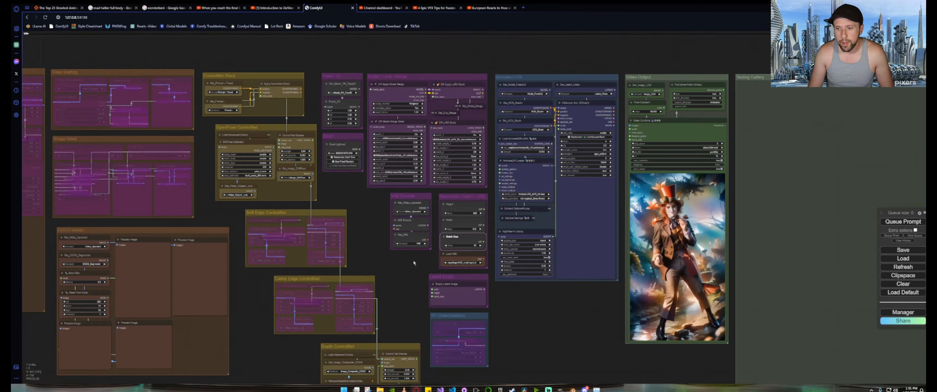
pyautogui.scroll(-5, 413, 259)
pyautogui.moveTo(284, 92); pyautogui.dragTo(546, 53)
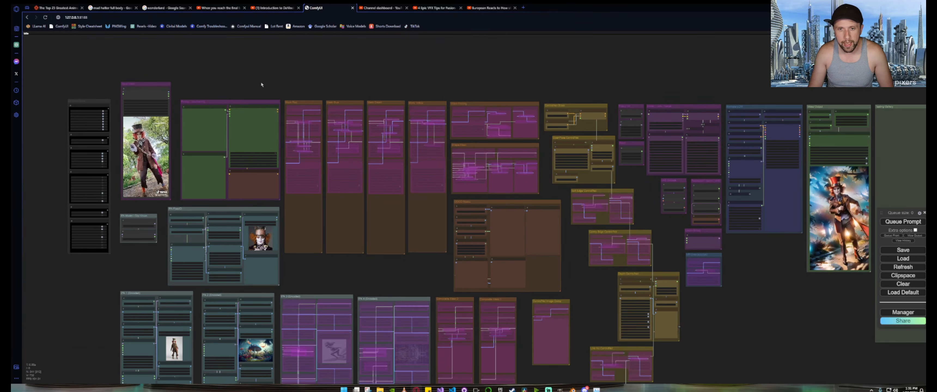
pyautogui.scroll(10, 264, 87)
pyautogui.scroll(-6, 272, 92)
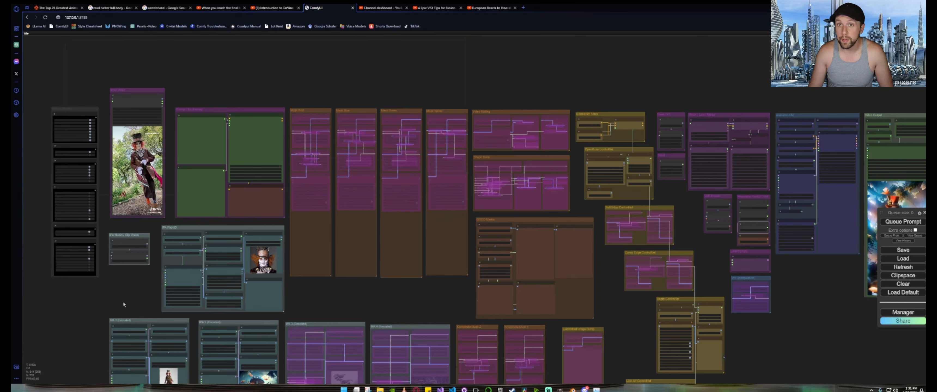
pyautogui.moveTo(122, 301); pyautogui.dragTo(226, 303)
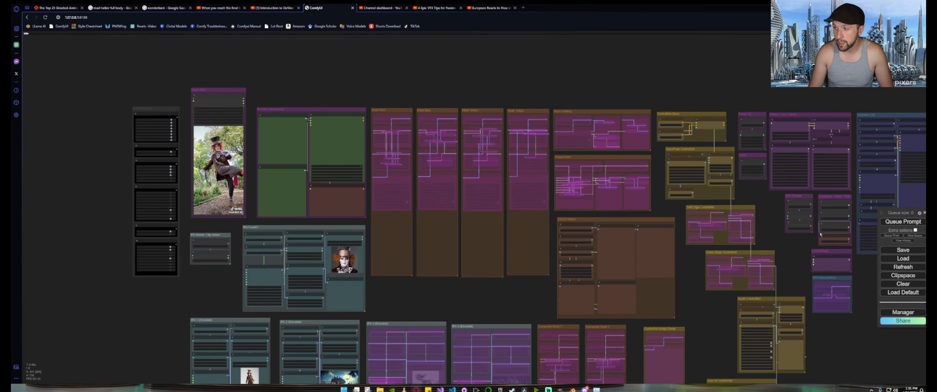
pyautogui.click(914, 222)
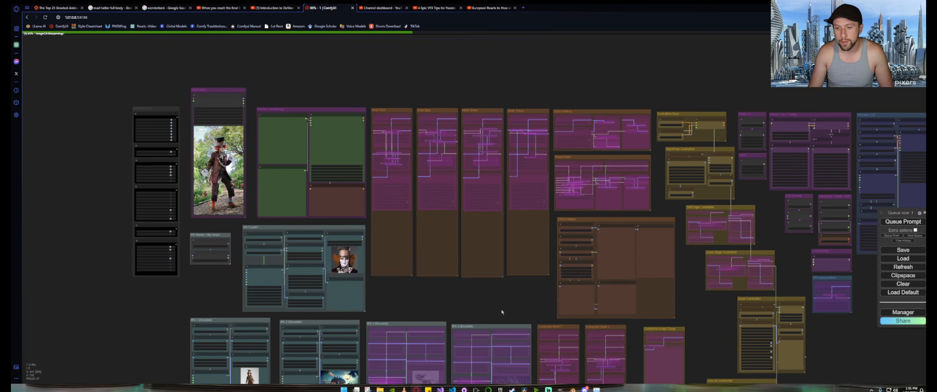
# Survey the running workflow, from the enable switches, input video and prompts to the masking, ControlNet and output groups.
pyautogui.moveTo(501, 308); pyautogui.dragTo(254, 208)
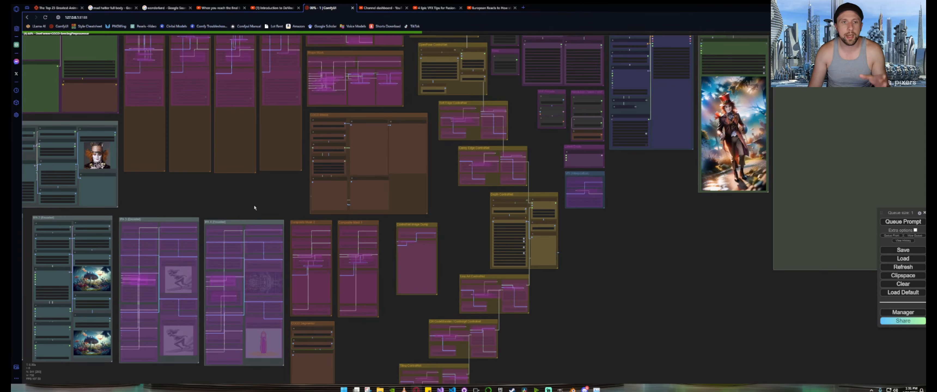
pyautogui.moveTo(254, 206); pyautogui.dragTo(511, 271)
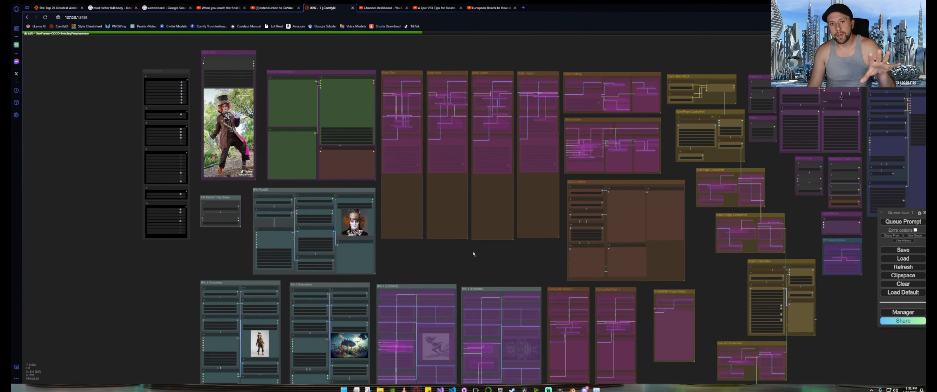
pyautogui.scroll(4, 226, 88)
pyautogui.scroll(4, 228, 105)
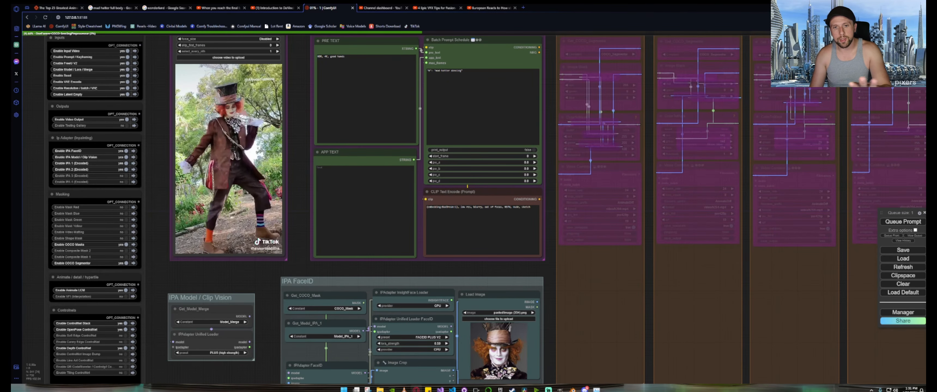
pyautogui.scroll(-5, 227, 105)
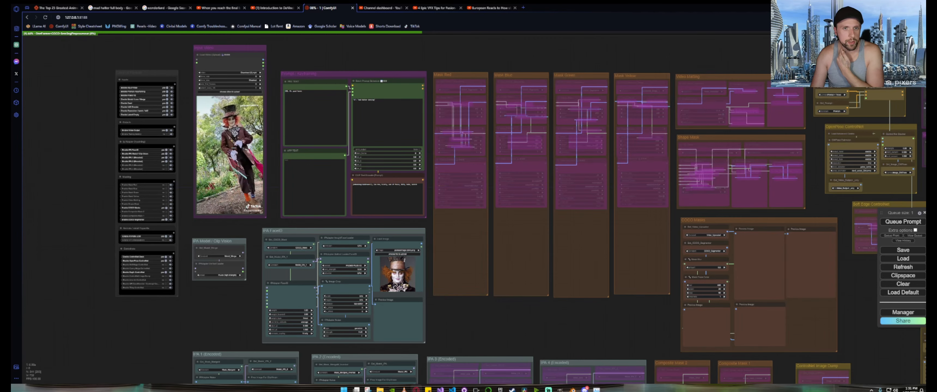
pyautogui.scroll(-12, 244, 153)
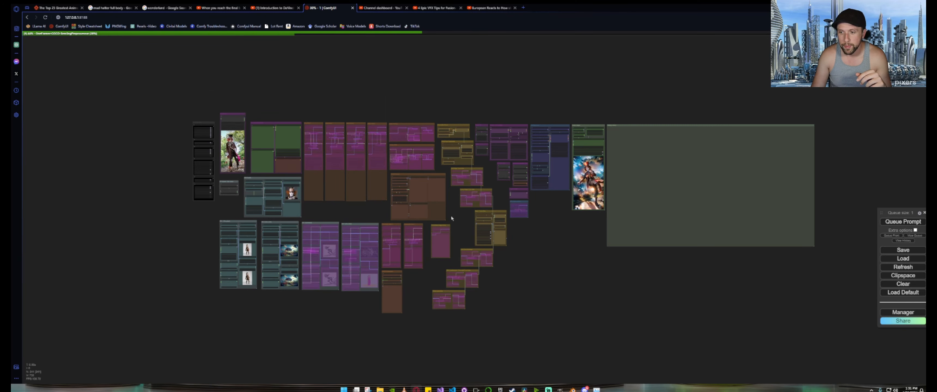
pyautogui.scroll(4, 450, 215)
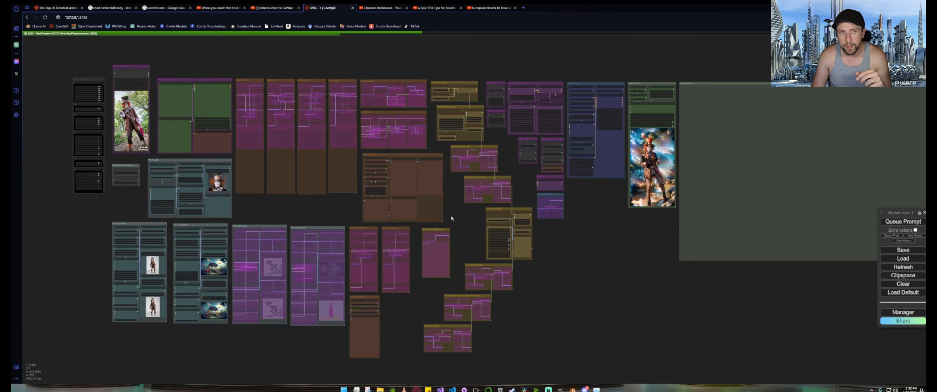
pyautogui.scroll(5, 452, 218)
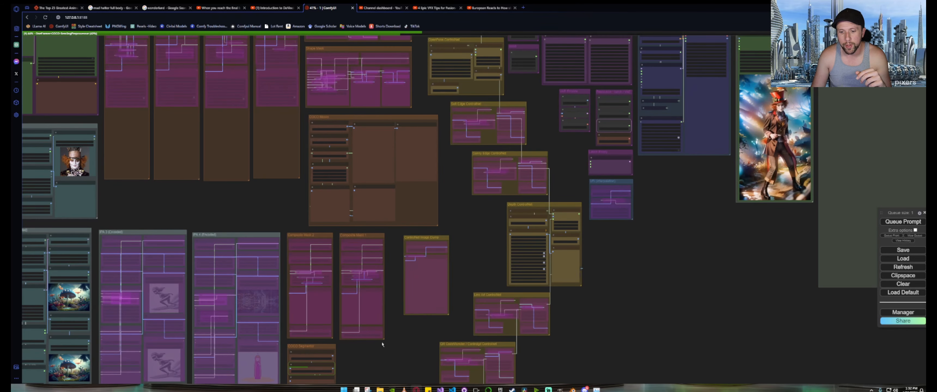
# Inspect the COCO Segmentor group's output and enlarge its first preview image.
pyautogui.moveTo(399, 325); pyautogui.dragTo(427, 160)
pyautogui.scroll(8, 388, 239)
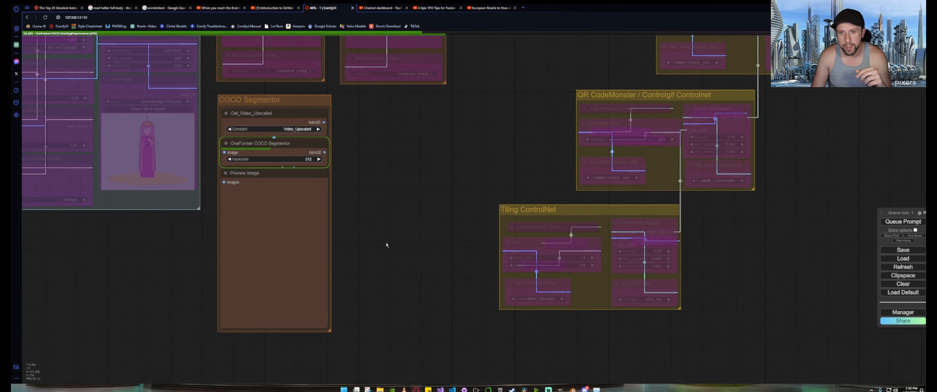
pyautogui.moveTo(388, 239); pyautogui.dragTo(451, 208)
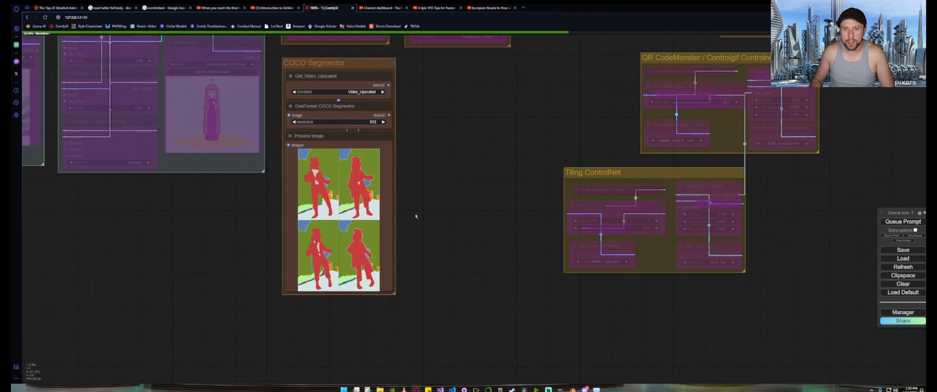
pyautogui.scroll(7, 416, 216)
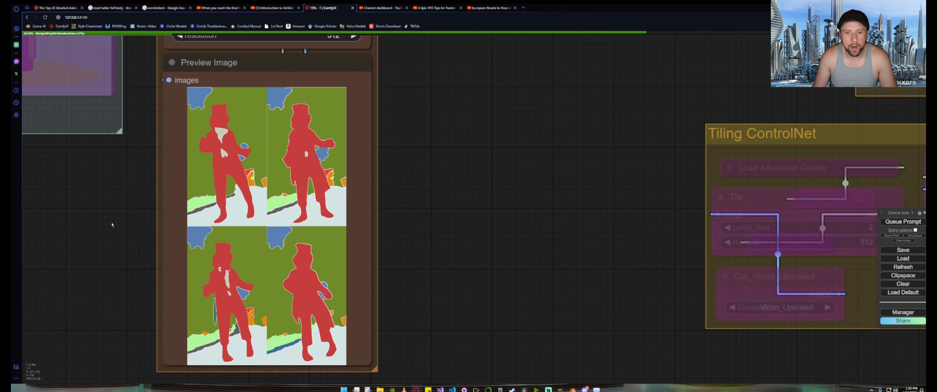
pyautogui.moveTo(116, 224); pyautogui.dragTo(213, 196)
pyautogui.click(330, 190)
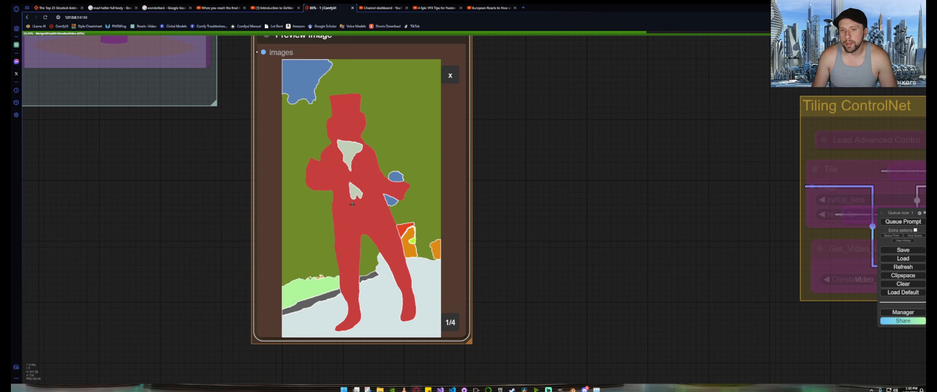
pyautogui.moveTo(180, 209); pyautogui.dragTo(229, 260)
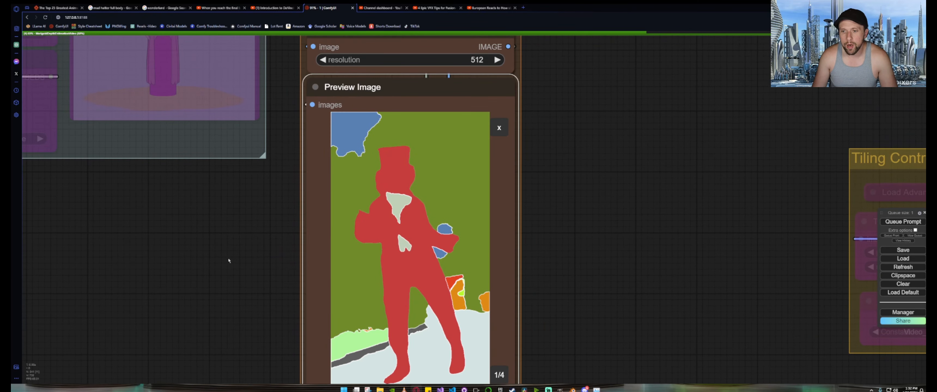
pyautogui.scroll(-5, 229, 261)
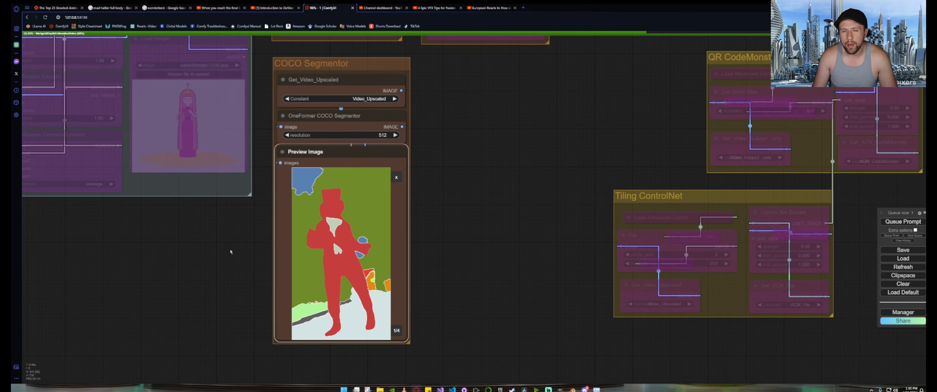
pyautogui.scroll(-5, 230, 252)
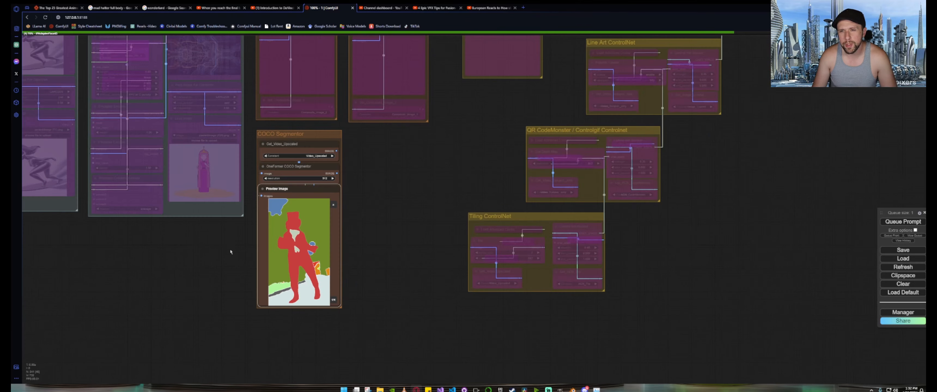
# Examine the COCO Masks group, including its Mask From Color settings and the resulting mask previews.
pyautogui.scroll(-3, 460, 300)
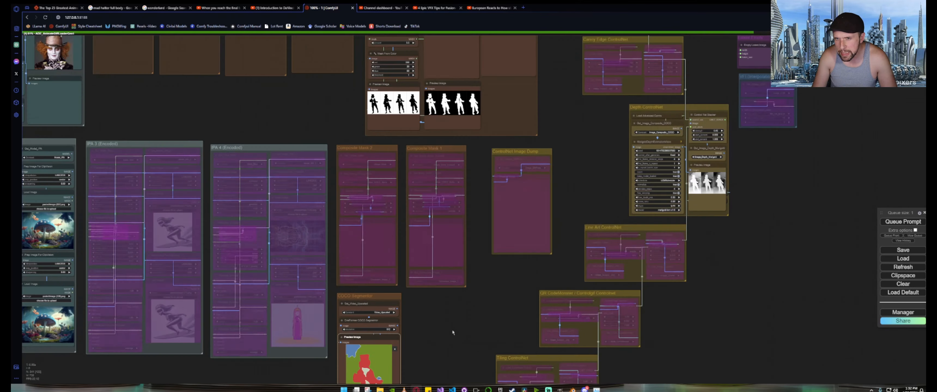
pyautogui.scroll(-2, 453, 333)
pyautogui.moveTo(320, 166); pyautogui.dragTo(216, 222)
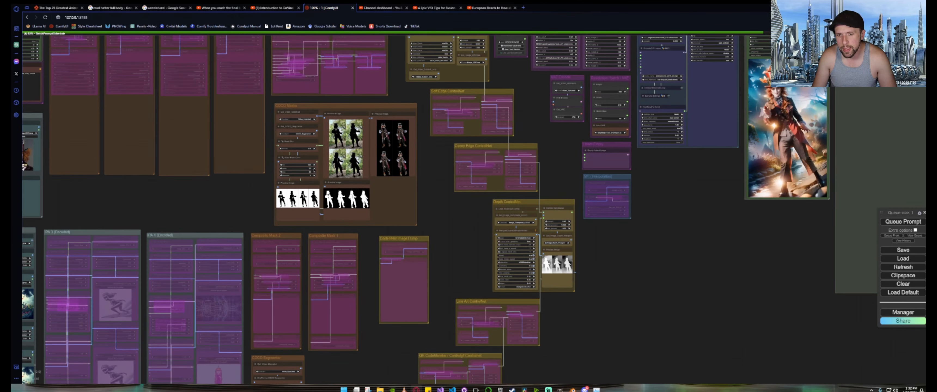
pyautogui.scroll(5, 314, 170)
pyautogui.scroll(10, 308, 143)
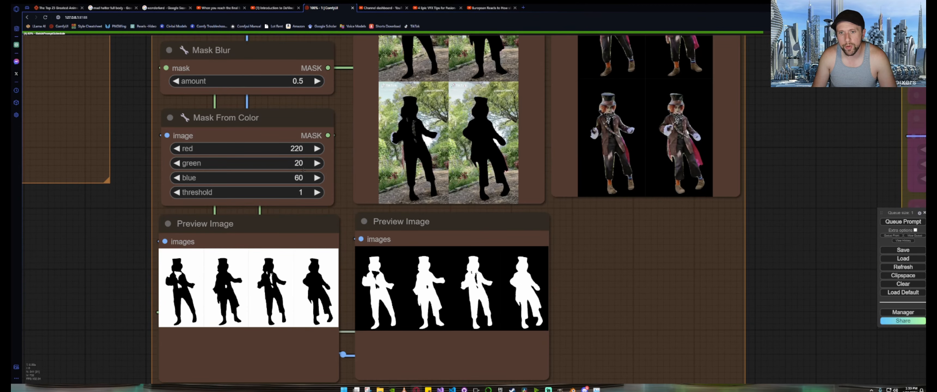
pyautogui.moveTo(123, 204); pyautogui.dragTo(142, 262)
pyautogui.scroll(-4, 141, 263)
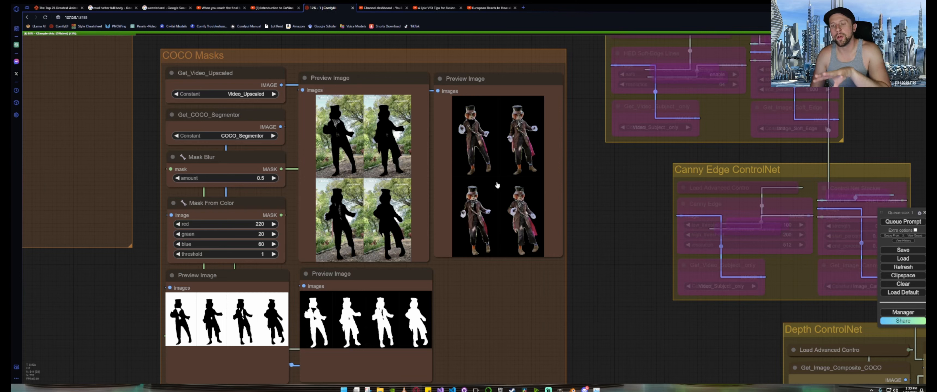
# Enlarge the subject-only preview in the COCO Masks group and step through its frames.
pyautogui.scroll(8, 585, 155)
pyautogui.click(377, 130)
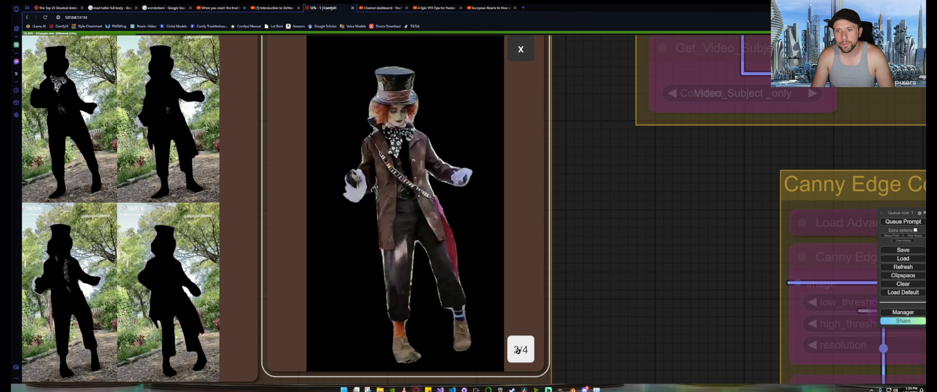
pyautogui.click(519, 350)
pyautogui.scroll(-6, 584, 285)
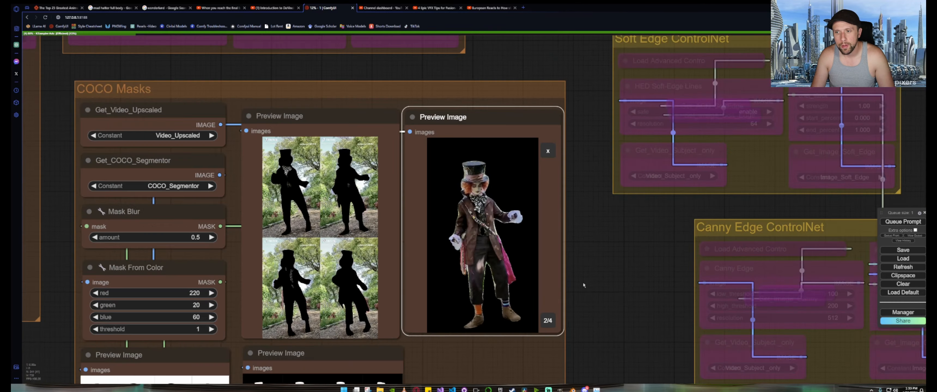
pyautogui.moveTo(608, 320); pyautogui.dragTo(621, 215)
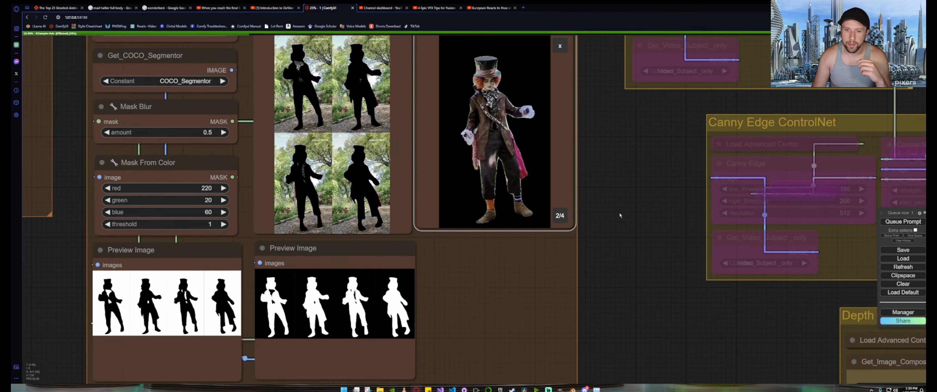
# Enlarge a single frame in both black-and-white mask previews of the COCO Masks group.
pyautogui.scroll(-4, 619, 215)
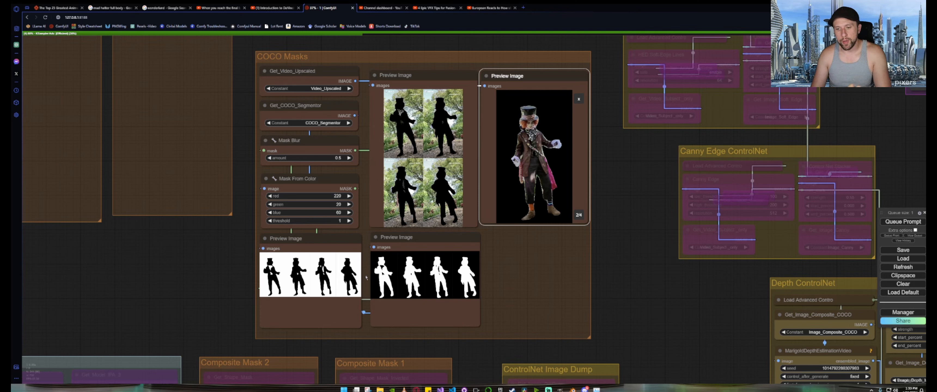
pyautogui.click(388, 277)
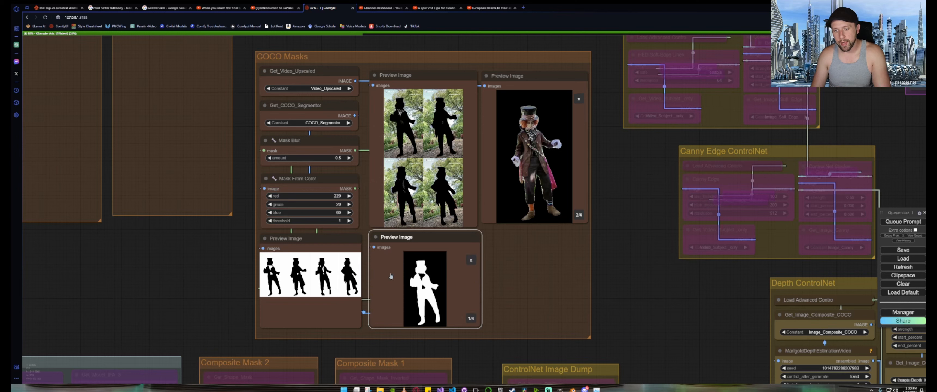
pyautogui.click(273, 275)
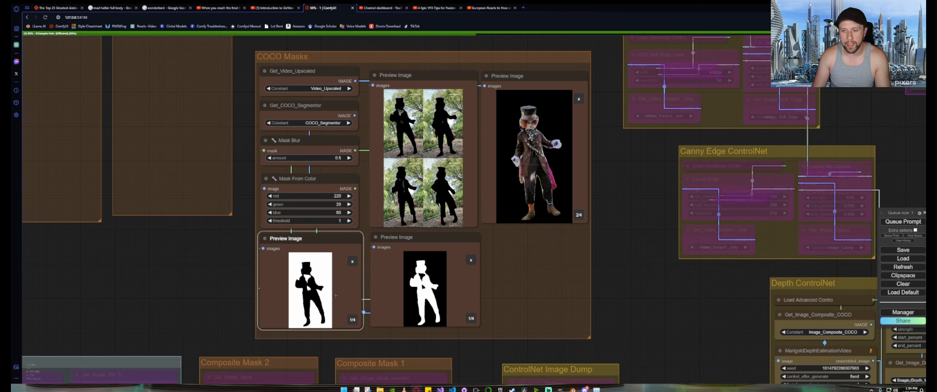
# Examine the Depth ControlNet group's MarigoldDepthEstimationVideo settings and its depth map preview.
pyautogui.scroll(-10, 672, 325)
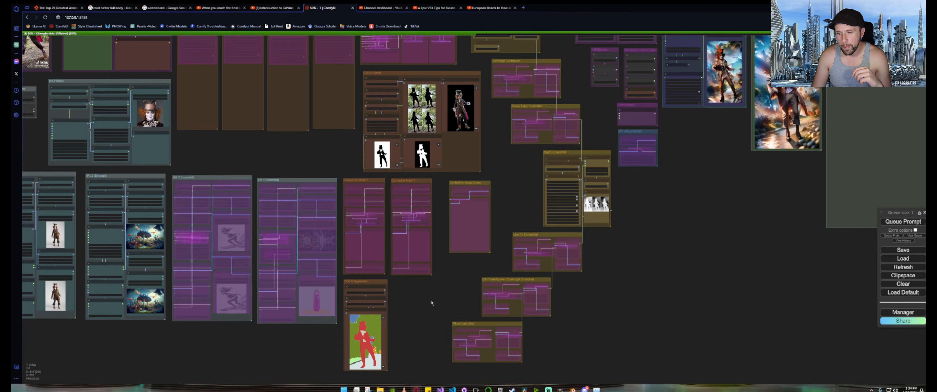
pyautogui.moveTo(428, 304); pyautogui.dragTo(461, 293)
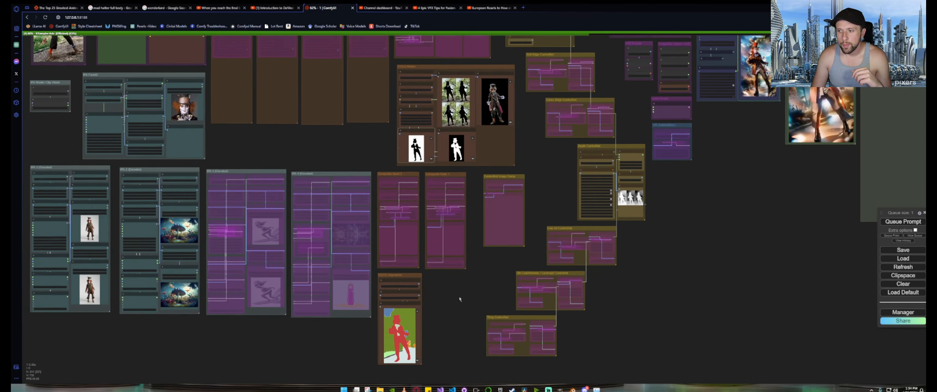
pyautogui.scroll(6, 648, 194)
pyautogui.scroll(9, 647, 193)
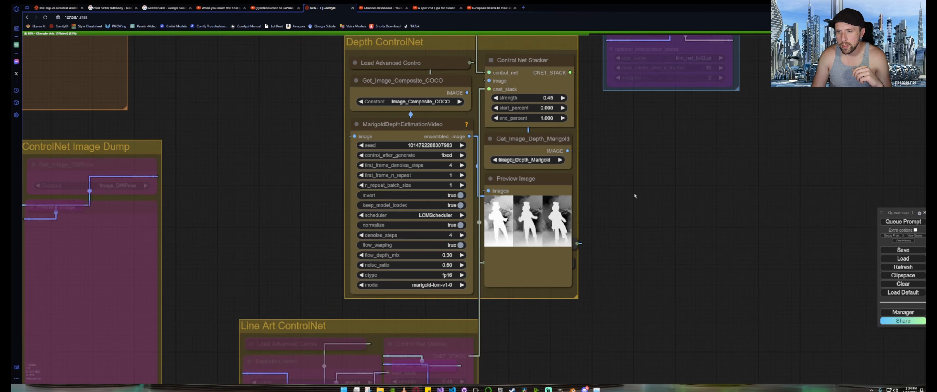
pyautogui.moveTo(596, 196); pyautogui.dragTo(597, 215)
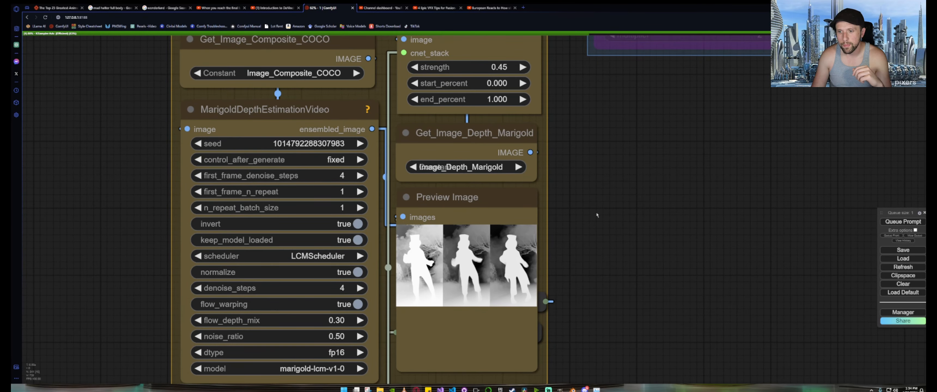
pyautogui.scroll(-5, 597, 215)
pyautogui.scroll(-6, 597, 215)
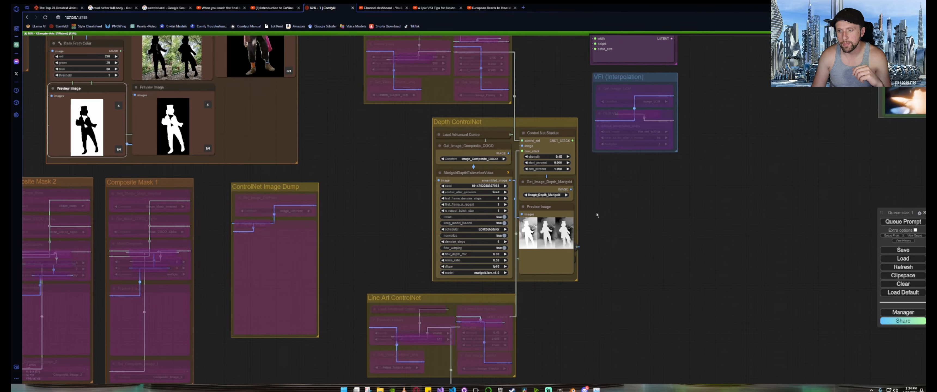
pyautogui.scroll(6, 585, 244)
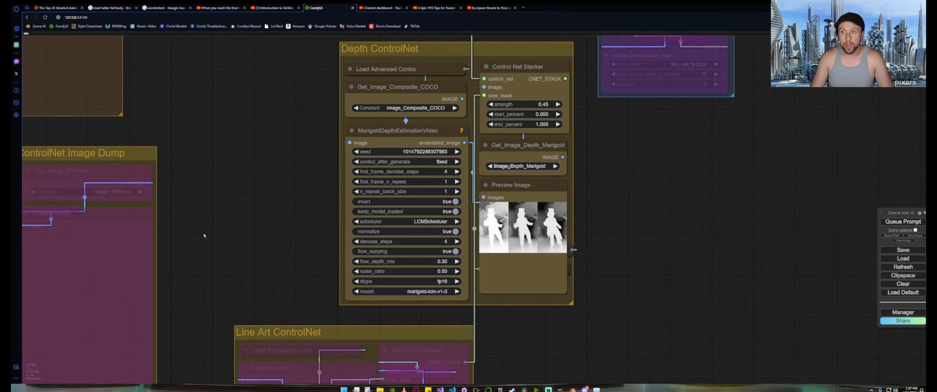
# Switch the Depth ControlNet's input Get node from Image_Composite_COCO to the Video_Subject _only constant.
pyautogui.scroll(-15, 210, 230)
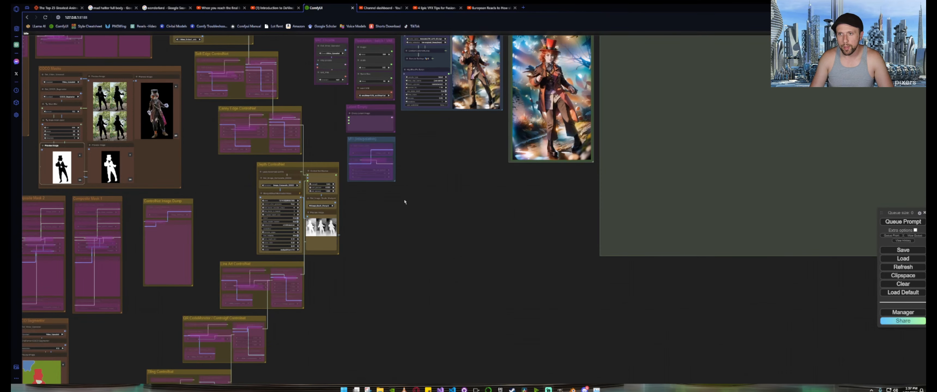
pyautogui.scroll(5, 402, 232)
pyautogui.moveTo(414, 212); pyautogui.dragTo(494, 192)
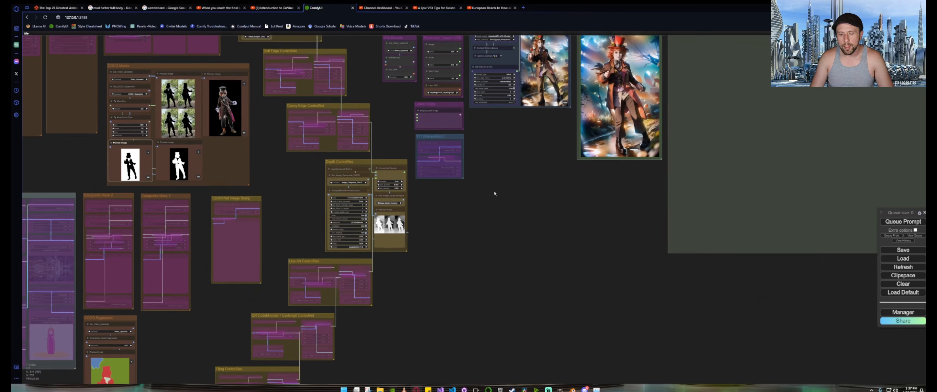
pyautogui.scroll(10, 317, 209)
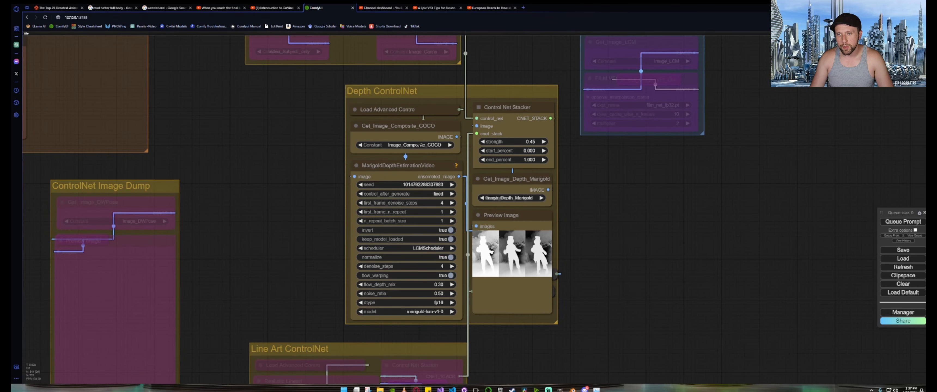
pyautogui.scroll(7, 279, 167)
pyautogui.moveTo(346, 144); pyautogui.dragTo(158, 166)
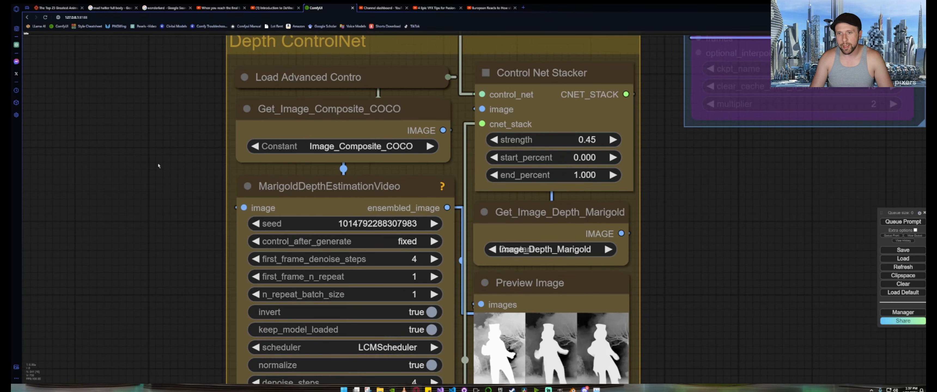
pyautogui.click(358, 147)
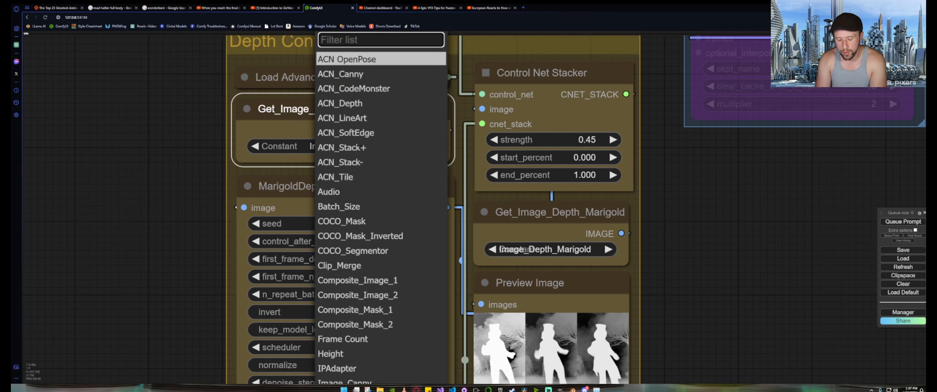
pyautogui.write('subje')
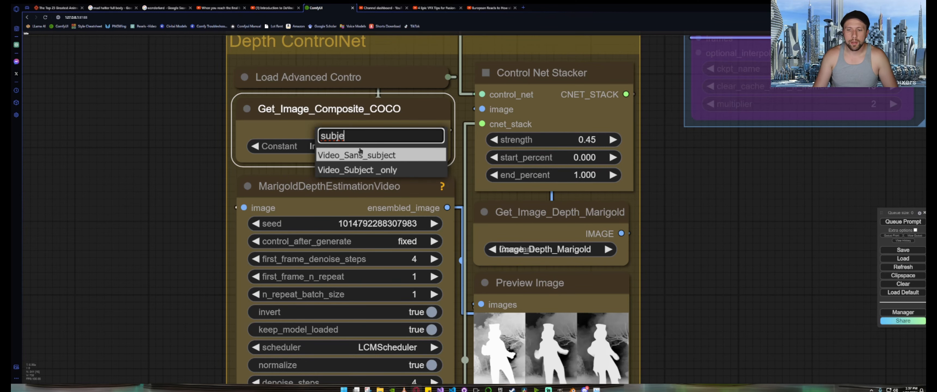
pyautogui.click(360, 170)
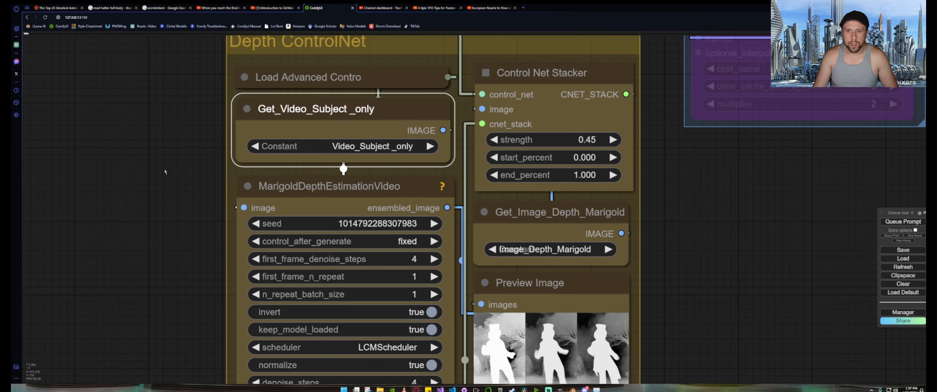
# Look over the ControlNet and output groups, and queue the prompt to regenerate with the changed depth input.
pyautogui.scroll(-15, 160, 169)
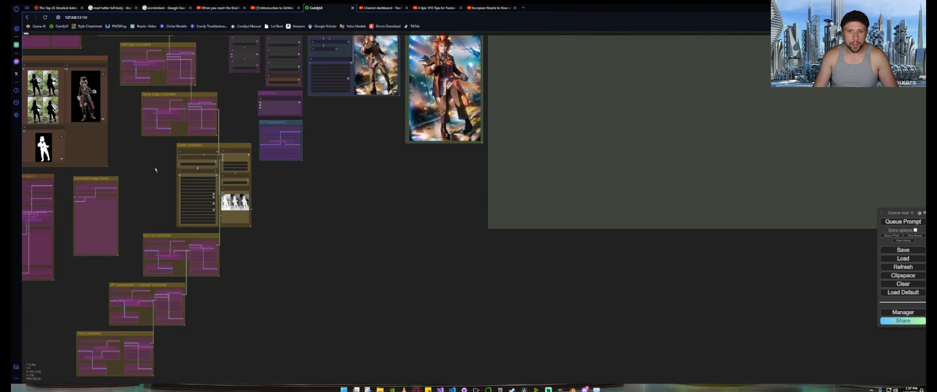
pyautogui.moveTo(156, 170); pyautogui.dragTo(286, 171)
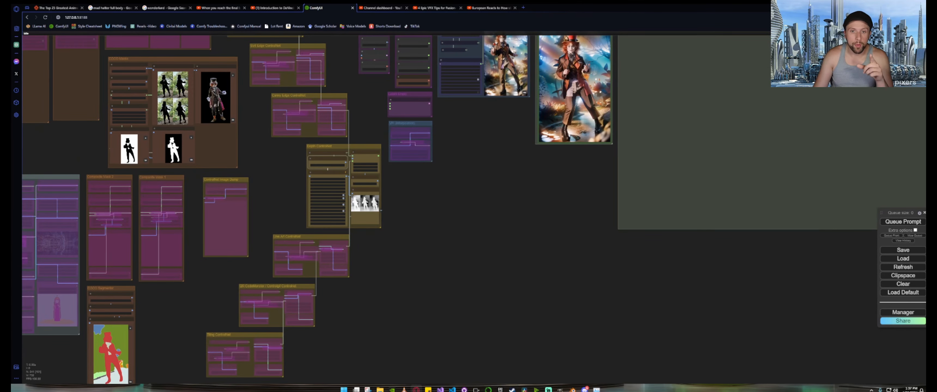
pyautogui.scroll(14, 223, 105)
pyautogui.scroll(-10, 222, 105)
pyautogui.scroll(-4, 219, 104)
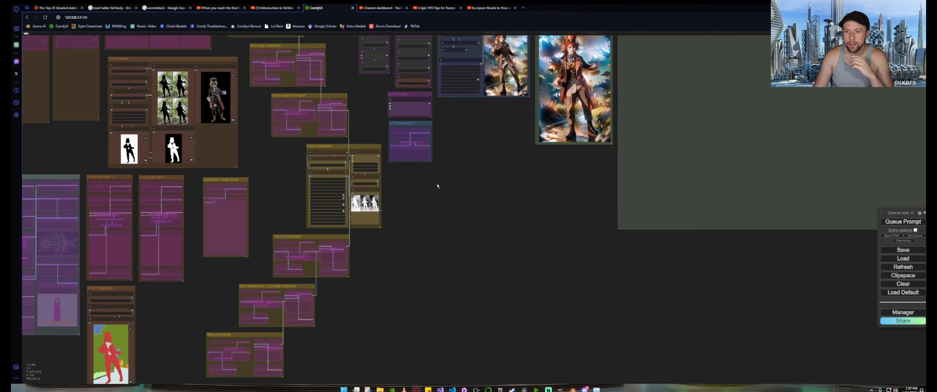
pyautogui.click(906, 222)
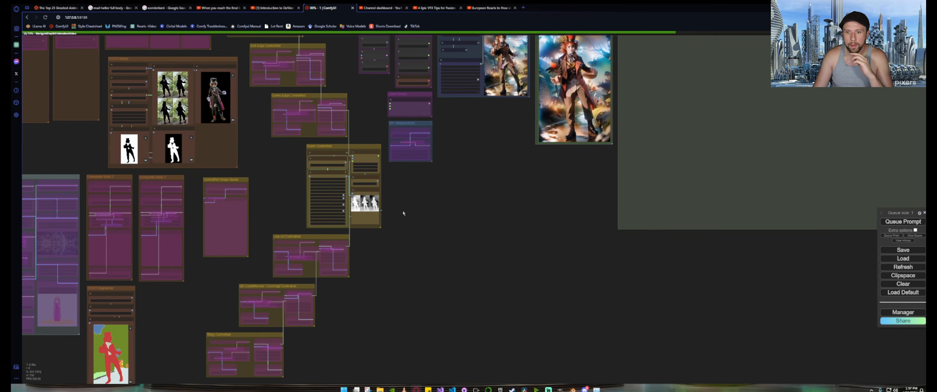
# Enlarge the first image in the Depth ControlNet preview and open the MarigoldDepthEstimationVideo node's help text.
pyautogui.scroll(8, 402, 206)
pyautogui.moveTo(366, 186); pyautogui.dragTo(502, 233)
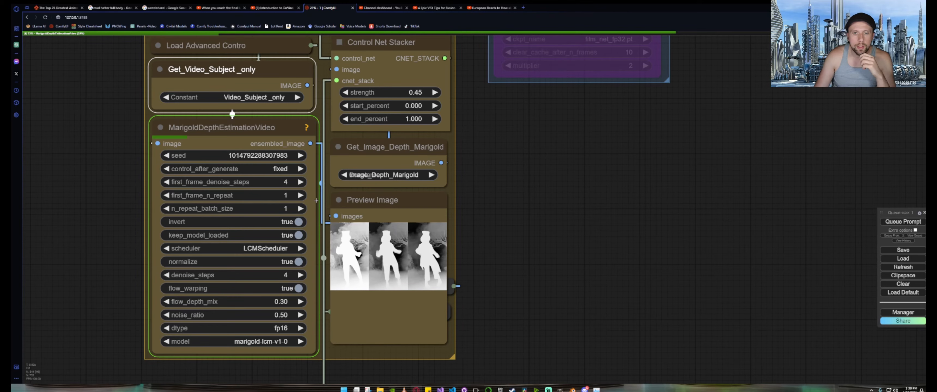
pyautogui.scroll(-3, 364, 210)
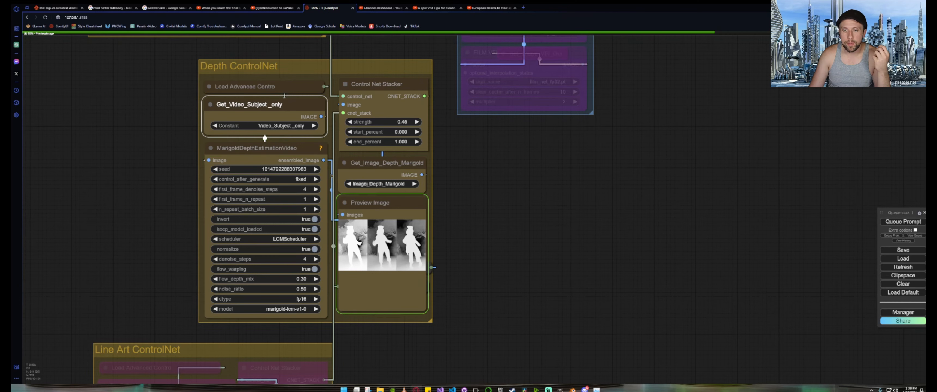
pyautogui.click(356, 245)
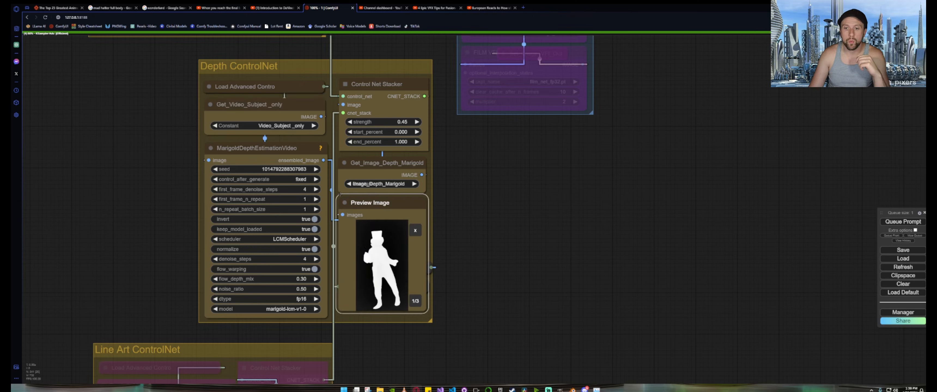
pyautogui.click(321, 149)
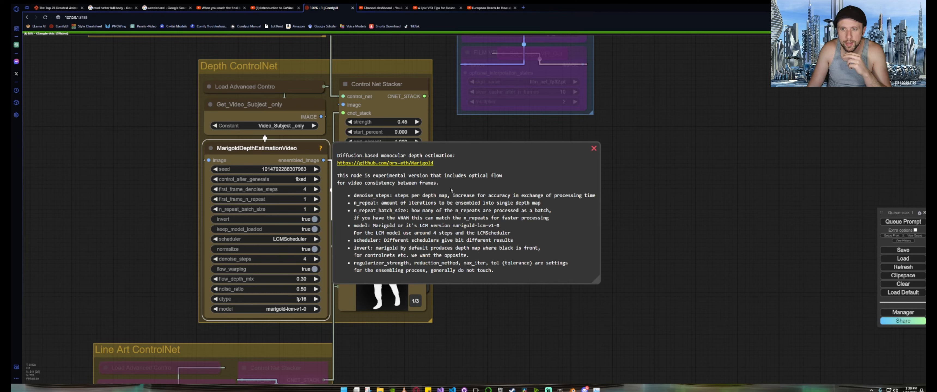
# Close the MarigoldDepthEstimationVideo help and examine the depth map preview in the Depth ControlNet group.
pyautogui.click(595, 148)
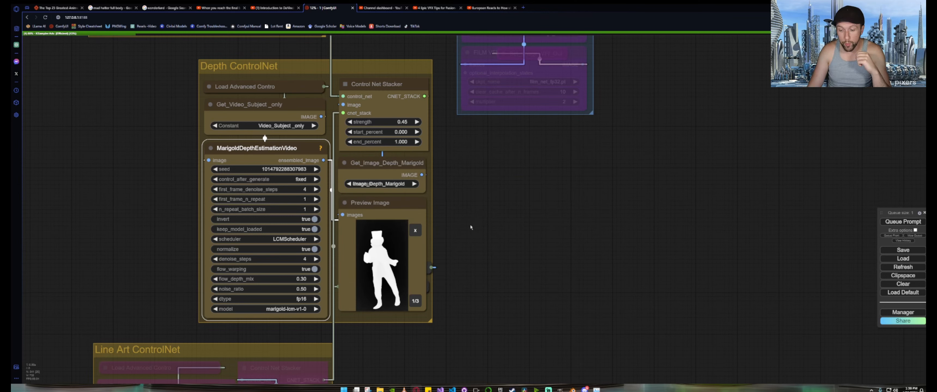
pyautogui.scroll(5, 471, 282)
pyautogui.scroll(3, 472, 285)
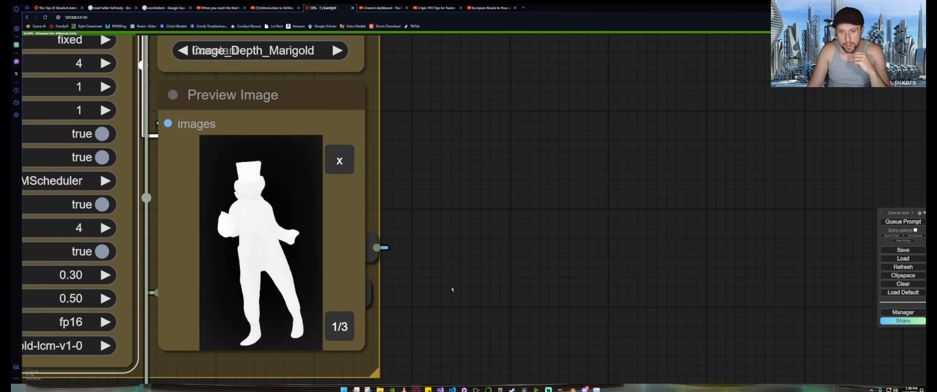
pyautogui.moveTo(403, 218); pyautogui.dragTo(313, 209)
pyautogui.moveTo(248, 55); pyautogui.dragTo(370, 58)
pyautogui.click(503, 188)
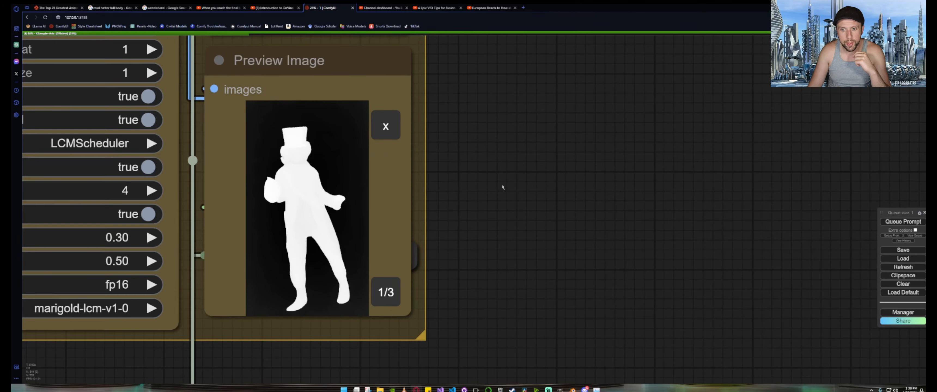
# Examine the sampler's live preview and compare it with the rendered clip in the Video Output group.
pyautogui.scroll(-10, 502, 187)
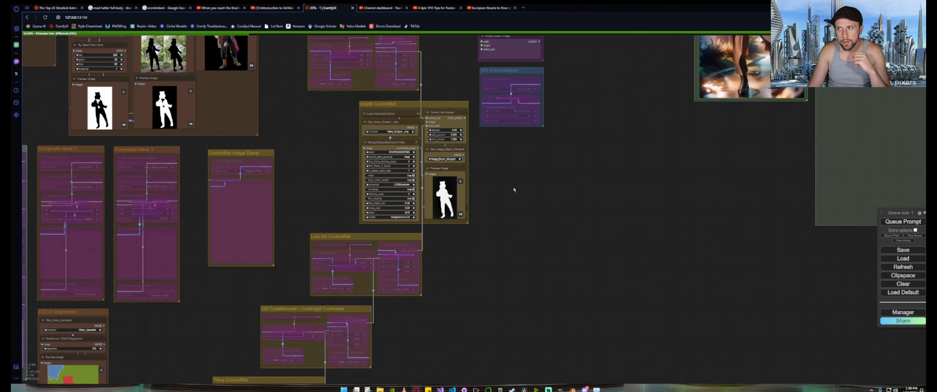
pyautogui.scroll(-5, 514, 190)
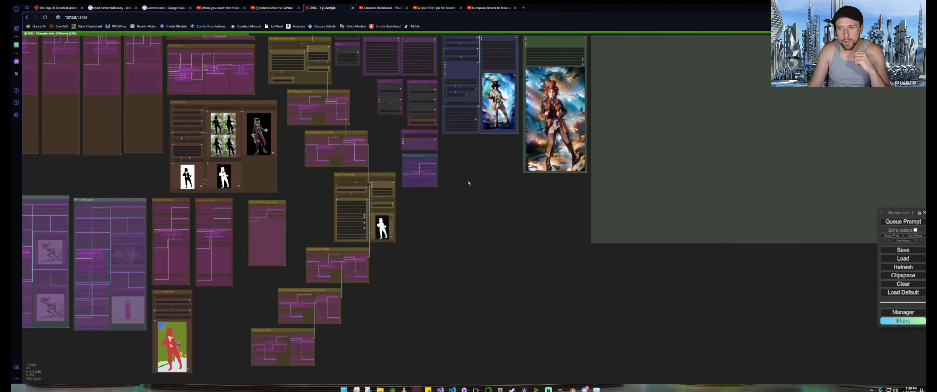
pyautogui.scroll(-4, 469, 183)
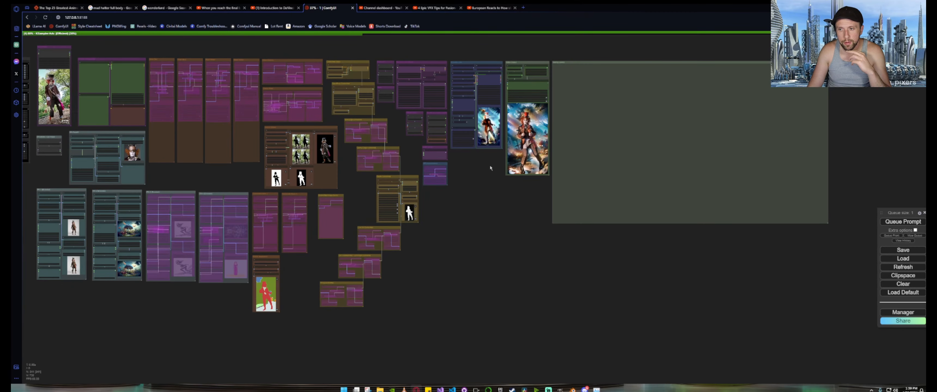
pyautogui.moveTo(490, 168); pyautogui.dragTo(360, 212)
pyautogui.scroll(4, 376, 177)
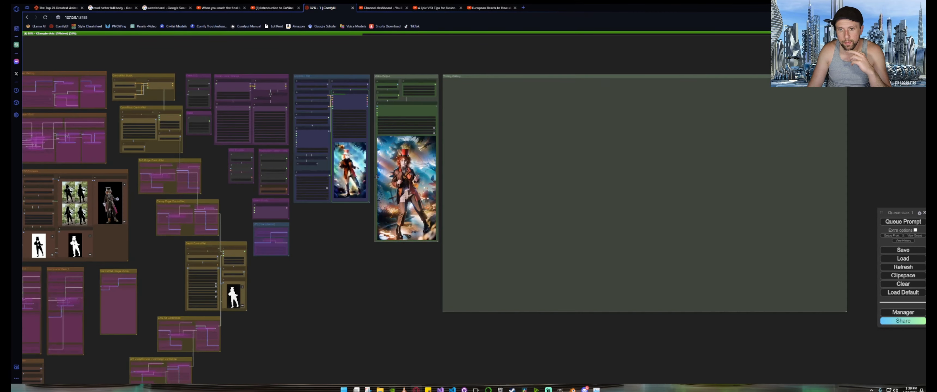
pyautogui.scroll(10, 376, 178)
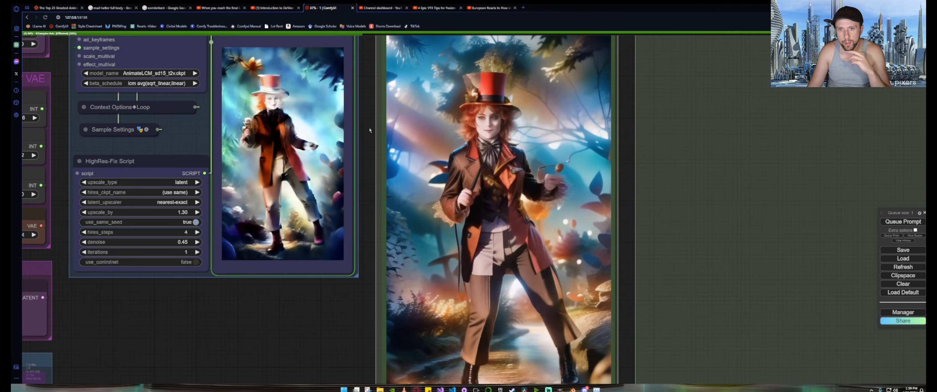
pyautogui.moveTo(370, 130); pyautogui.dragTo(375, 204)
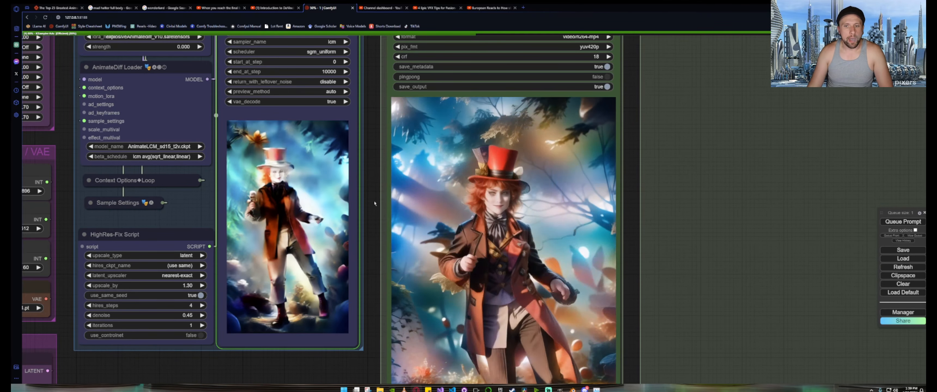
# Check the render progress in the ComfyUI terminal and the GPU load in Task Manager's performance view.
pyautogui.scroll(-5, 375, 204)
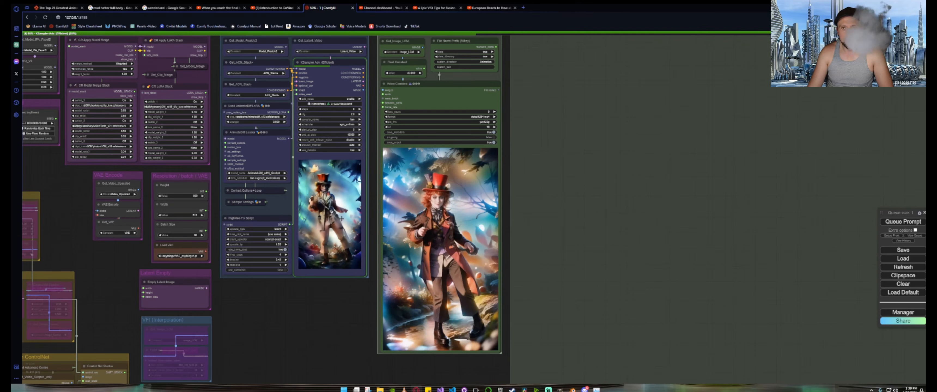
pyautogui.moveTo(283, 338); pyautogui.dragTo(324, 310)
pyautogui.scroll(-2, 399, 365)
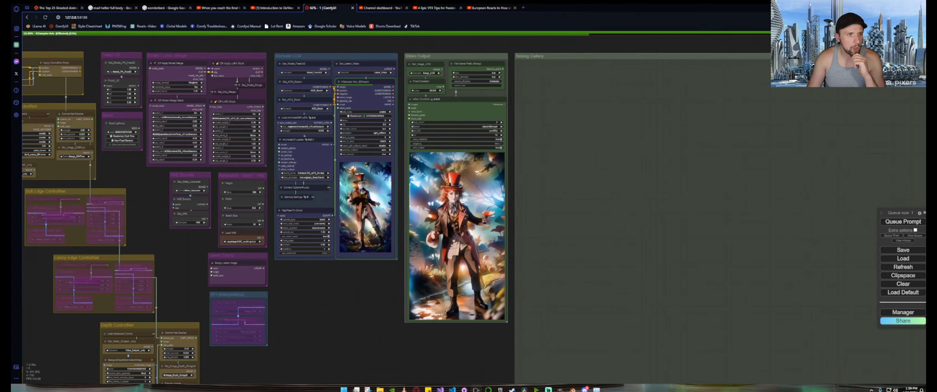
pyautogui.moveTo(564, 98); pyautogui.dragTo(607, 79)
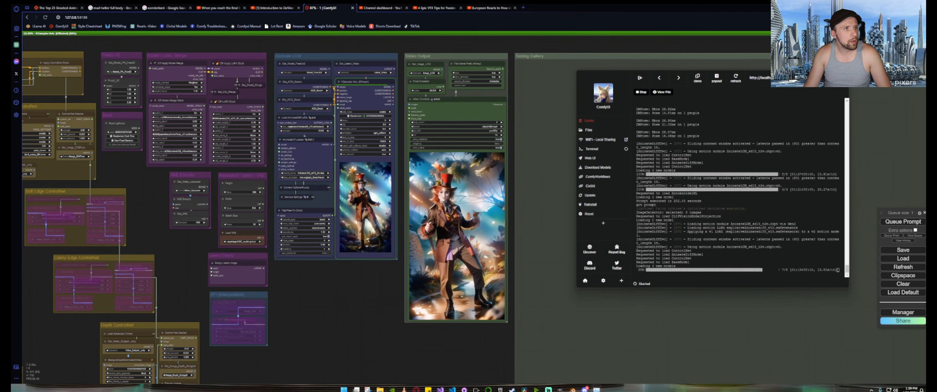
pyautogui.hotkey('ctrl', 'shift', 'Escape')
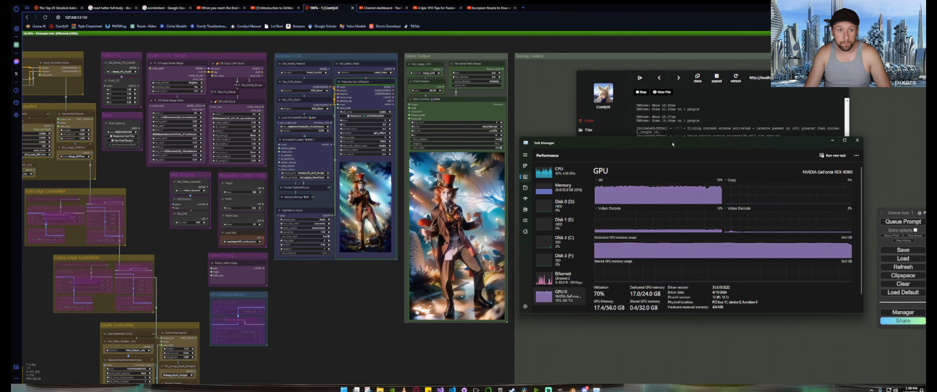
pyautogui.click(833, 141)
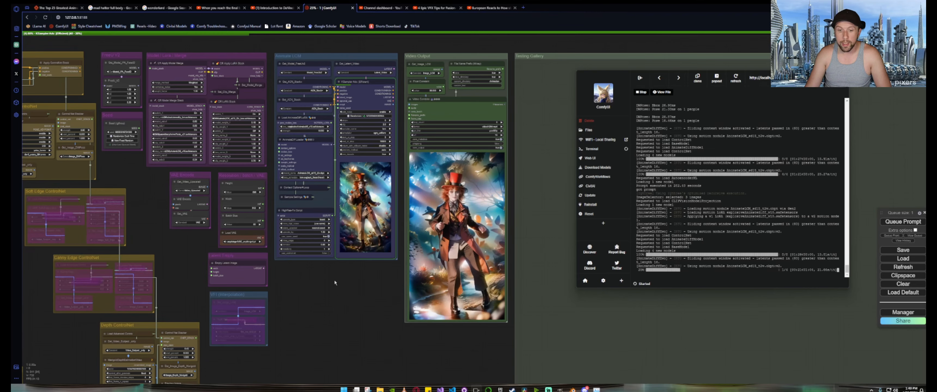
# Return to the workflow and examine the MarigoldDepthEstimationVideo settings beside the depth preview in the Depth ControlNet group.
pyautogui.click(318, 301)
pyautogui.scroll(-5, 554, 210)
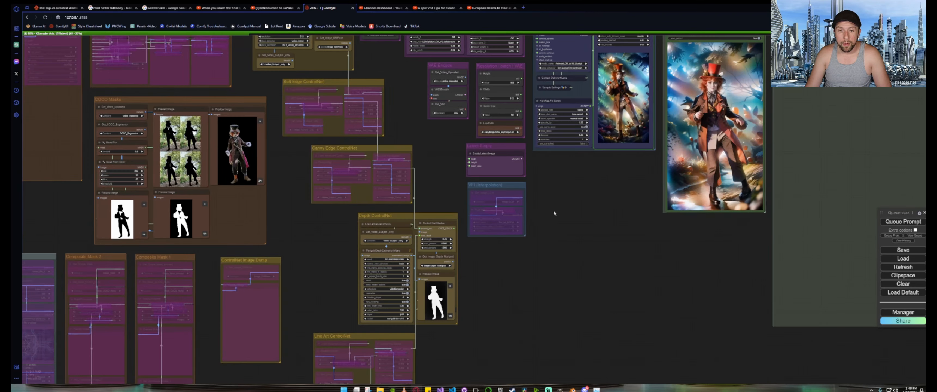
pyautogui.scroll(-3, 553, 210)
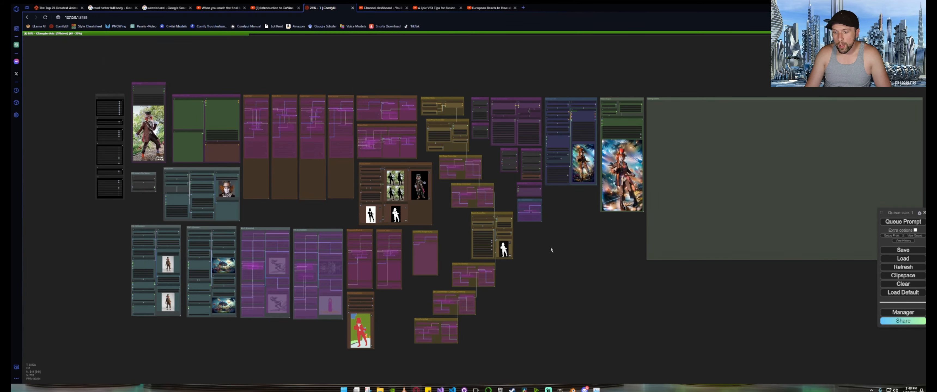
pyautogui.scroll(10, 550, 250)
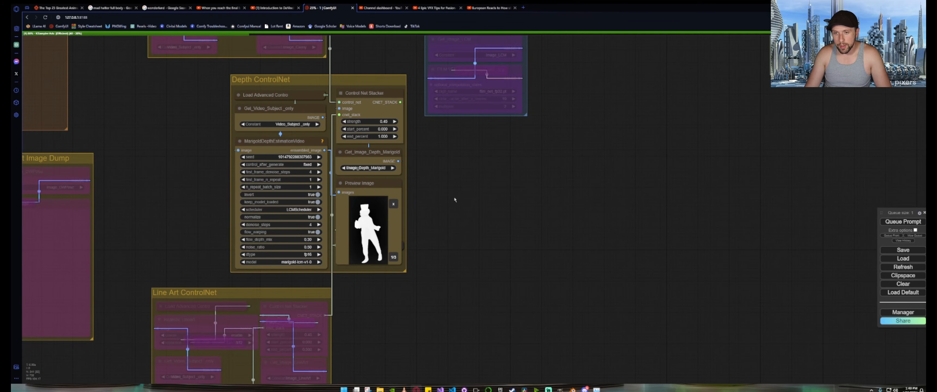
pyautogui.moveTo(455, 200); pyautogui.dragTo(521, 207)
pyautogui.scroll(4, 520, 201)
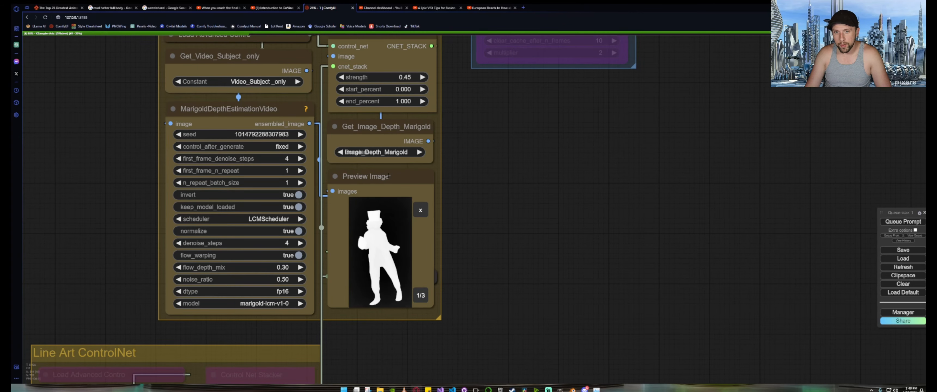
pyautogui.moveTo(385, 177)
pyautogui.mouseDown()
pyautogui.moveTo(554, 197)
pyautogui.moveTo(491, 182)
pyautogui.moveTo(386, 177)
pyautogui.mouseUp()
# Examine the Mask_Marigold and inverted mask inputs of the IPA 1 and IPA 2 (Encoded) groups.
pyautogui.scroll(-12, 467, 190)
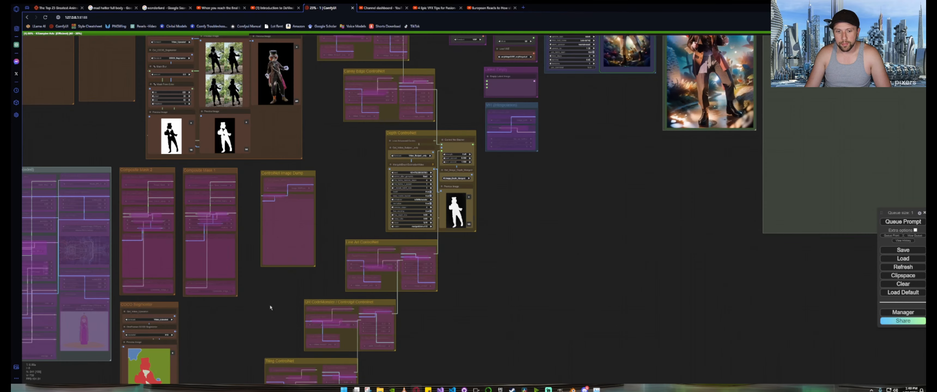
pyautogui.moveTo(270, 308); pyautogui.dragTo(709, 258)
pyautogui.scroll(2, 87, 127)
pyautogui.scroll(6, 87, 127)
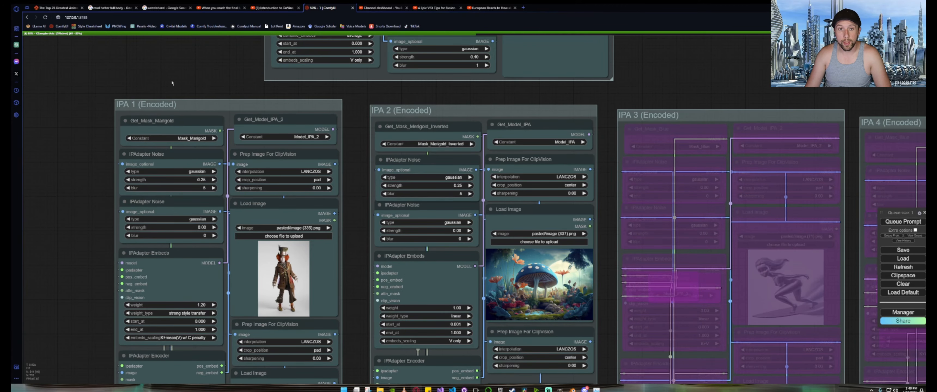
pyautogui.moveTo(188, 75); pyautogui.dragTo(255, 103)
pyautogui.scroll(4, 214, 145)
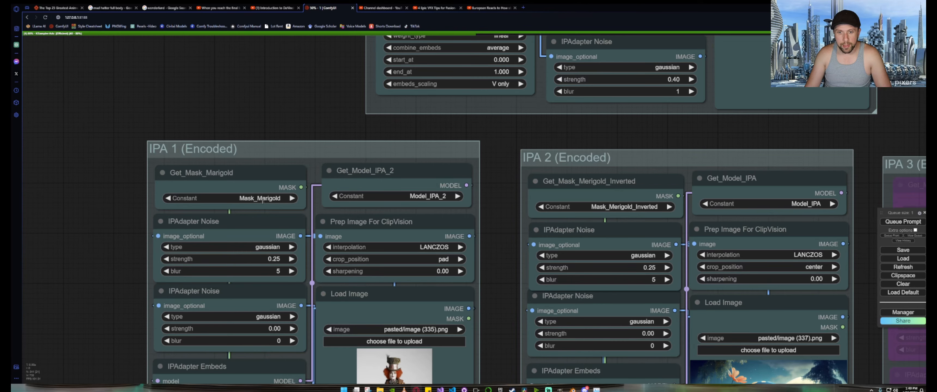
# Examine the Depth ControlNet group alongside the black-and-white subject mask previews produced from the COCO segmentation.
pyautogui.scroll(-12, 110, 188)
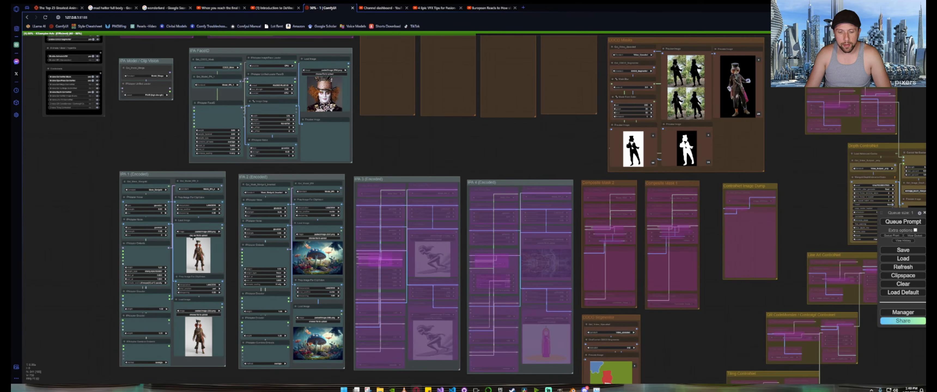
pyautogui.moveTo(503, 142); pyautogui.dragTo(209, 158)
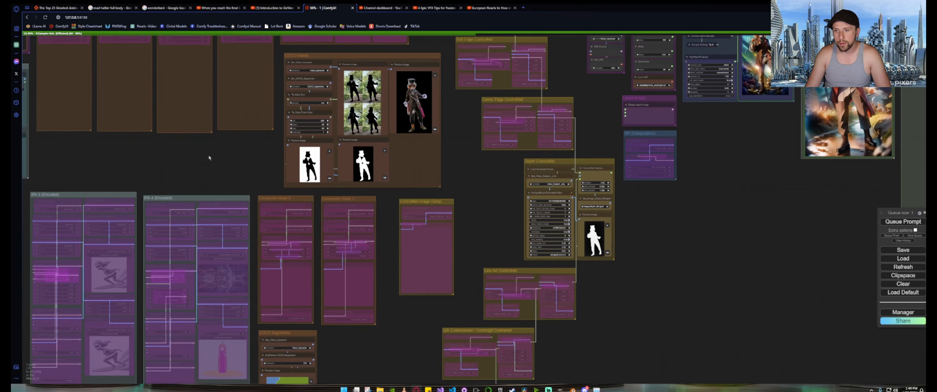
pyautogui.scroll(-5, 209, 158)
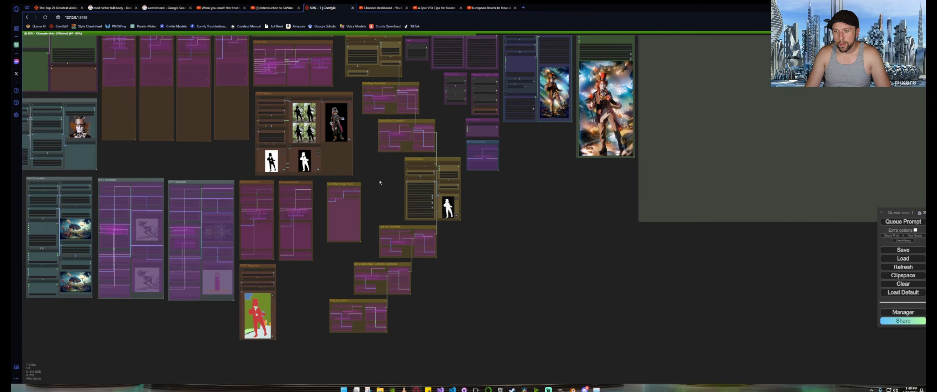
pyautogui.scroll(10, 470, 199)
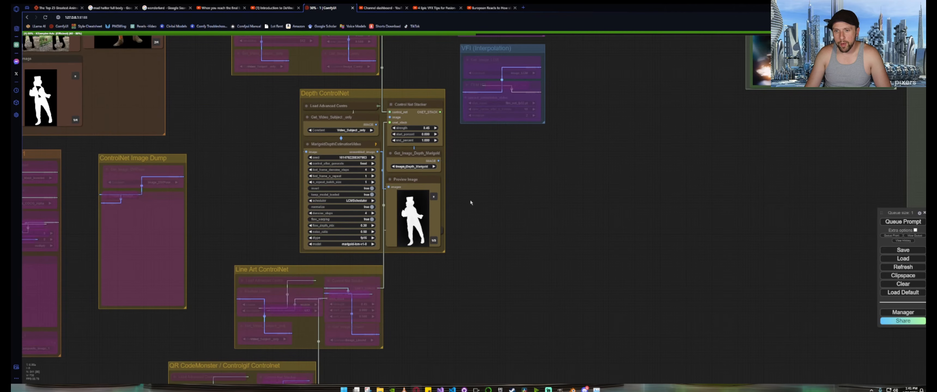
pyautogui.scroll(-6, 470, 199)
pyautogui.scroll(-5, 470, 199)
pyautogui.scroll(11, 334, 127)
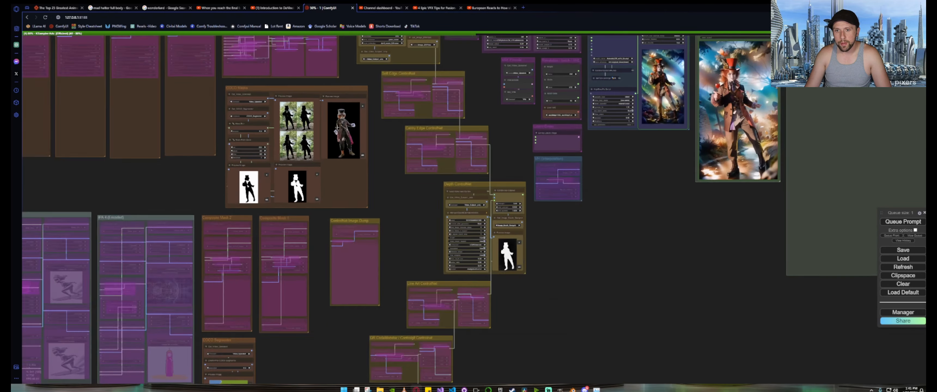
pyautogui.scroll(2, 335, 127)
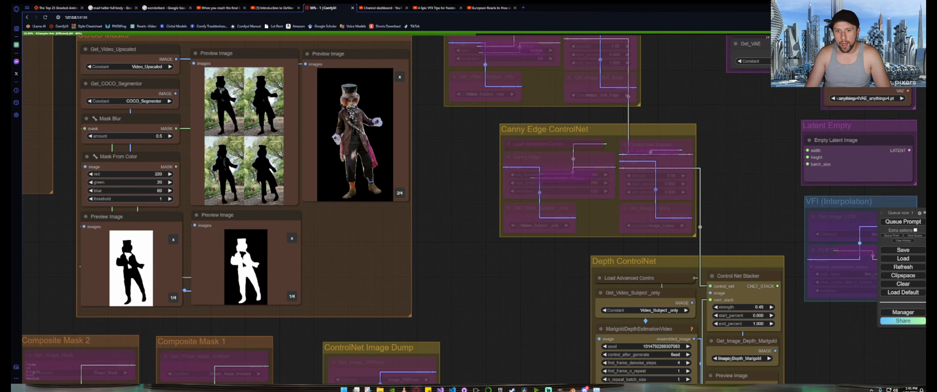
# Compare which masks and reference images feed the character adapter IPA 1 and the background adapter IPA 2.
pyautogui.moveTo(511, 316); pyautogui.dragTo(293, 137)
pyautogui.moveTo(303, 236); pyautogui.dragTo(717, 143)
pyautogui.scroll(-11, 717, 143)
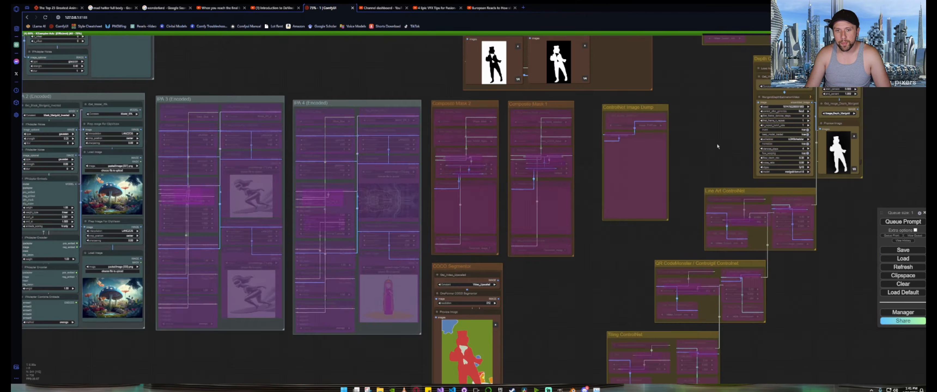
pyautogui.scroll(5, 215, 119)
pyautogui.scroll(5, 209, 117)
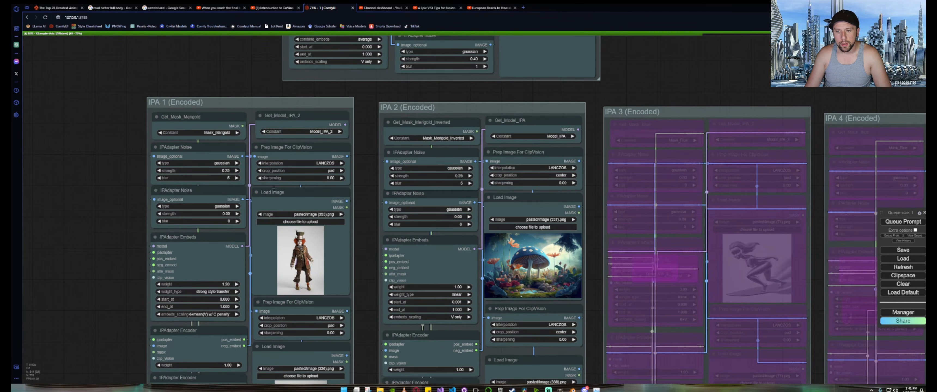
pyautogui.scroll(-6, 286, 167)
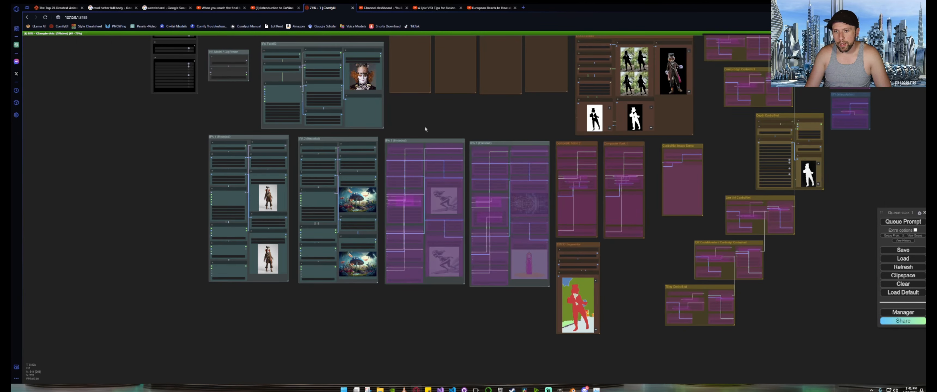
pyautogui.scroll(12, 425, 129)
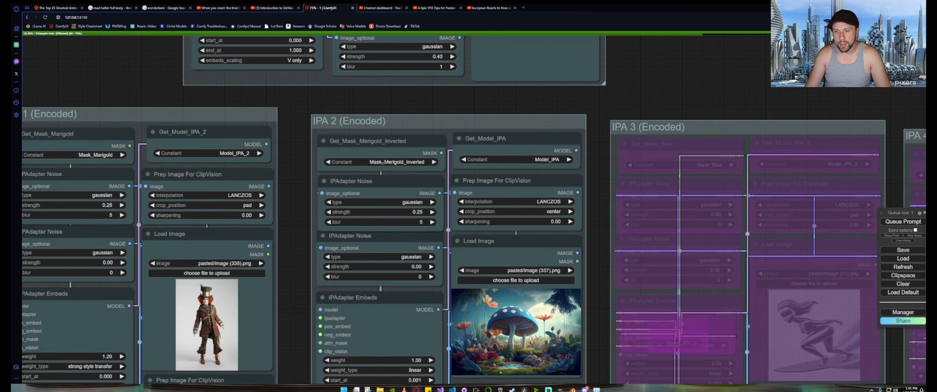
# Review the whole workflow layout, the Depth ControlNet group, and the sampler preview beside the Video Output render.
pyautogui.scroll(-10, 285, 165)
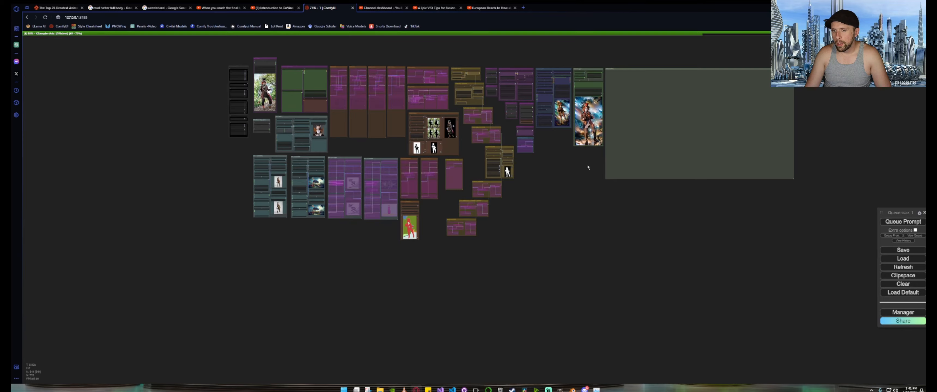
pyautogui.moveTo(588, 167); pyautogui.dragTo(439, 226)
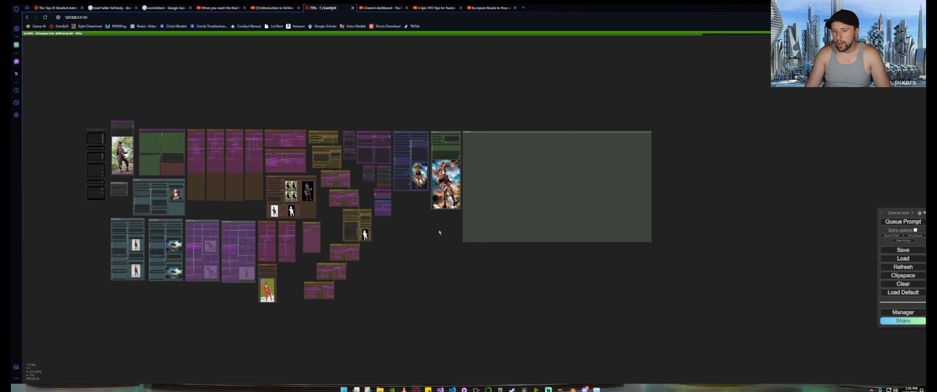
pyautogui.scroll(8, 374, 242)
pyautogui.scroll(5, 374, 239)
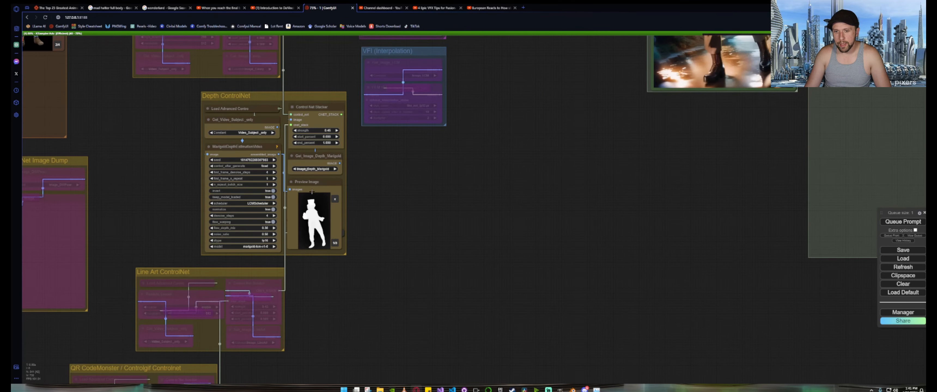
pyautogui.moveTo(519, 185); pyautogui.dragTo(358, 315)
pyautogui.scroll(-6, 393, 185)
pyautogui.moveTo(400, 205); pyautogui.dragTo(369, 304)
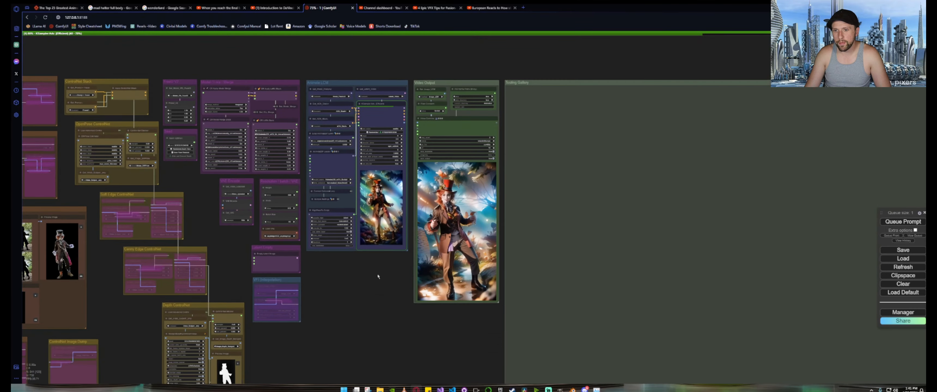
# Switch the Get_Latent_Video node above the KSampler in the Animate LCM group to the Latent_Empty_Video constant.
pyautogui.scroll(2, 384, 197)
pyautogui.scroll(3, 384, 196)
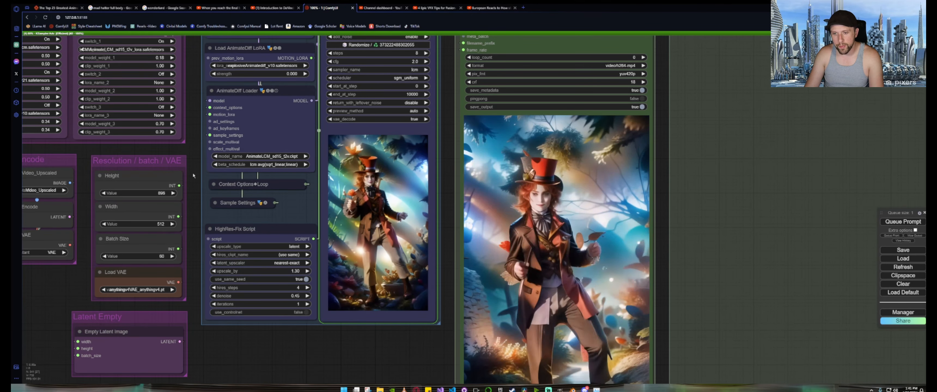
pyautogui.moveTo(194, 176); pyautogui.dragTo(334, 225)
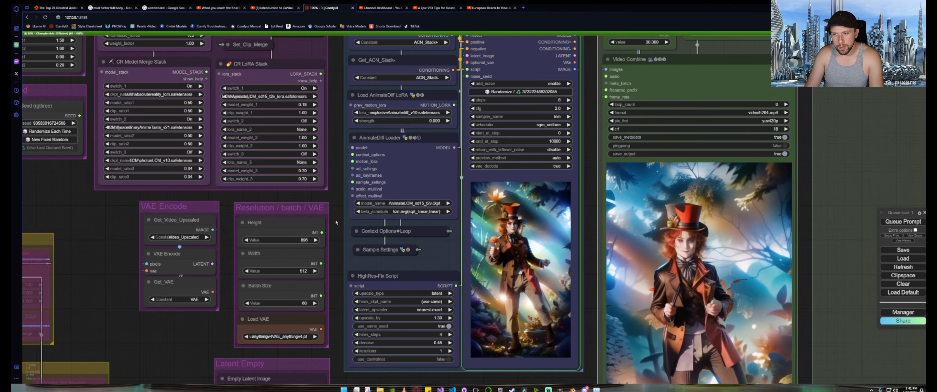
pyautogui.scroll(-5, 336, 222)
pyautogui.scroll(4, 494, 66)
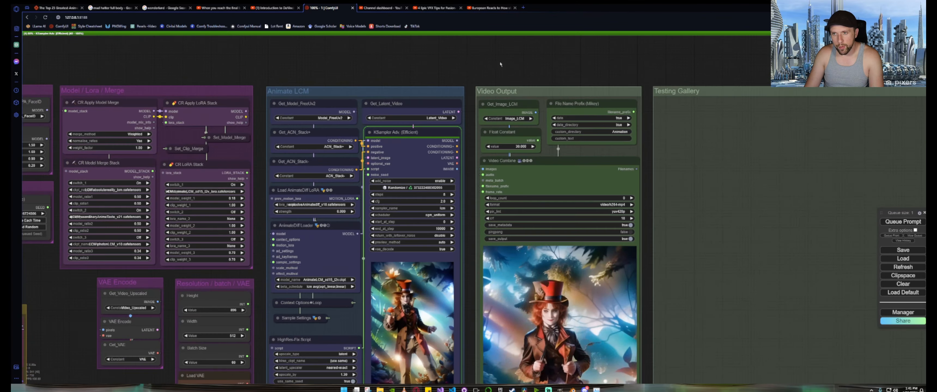
pyautogui.moveTo(493, 62); pyautogui.dragTo(412, 40)
pyautogui.scroll(6, 372, 102)
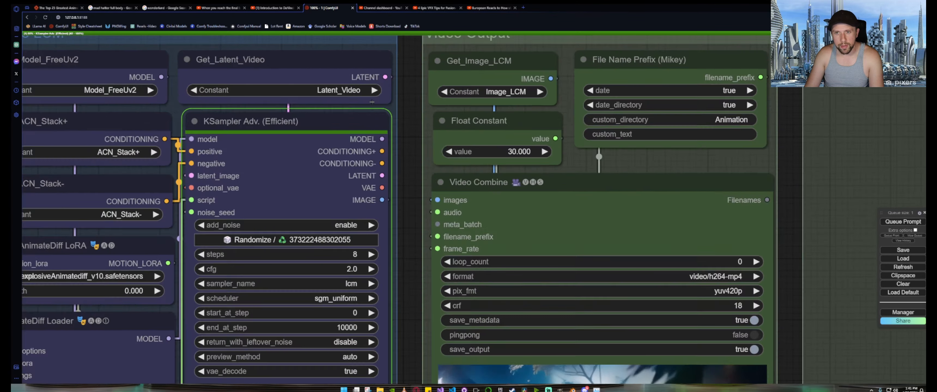
pyautogui.click(339, 90)
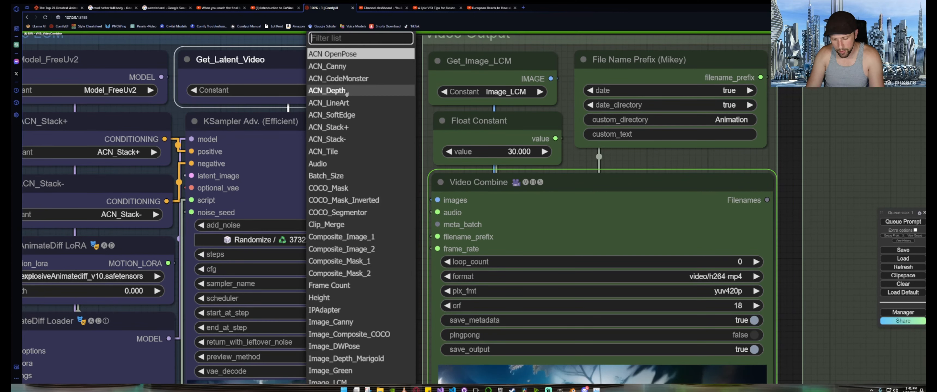
pyautogui.write(';aten')
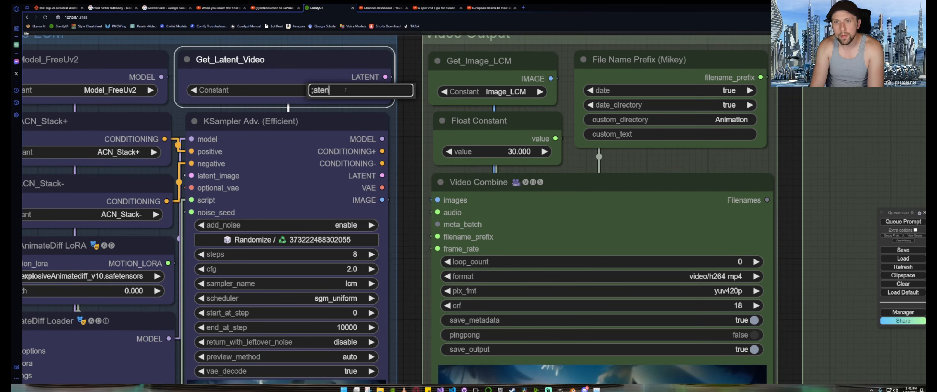
pyautogui.press('BackSpace')
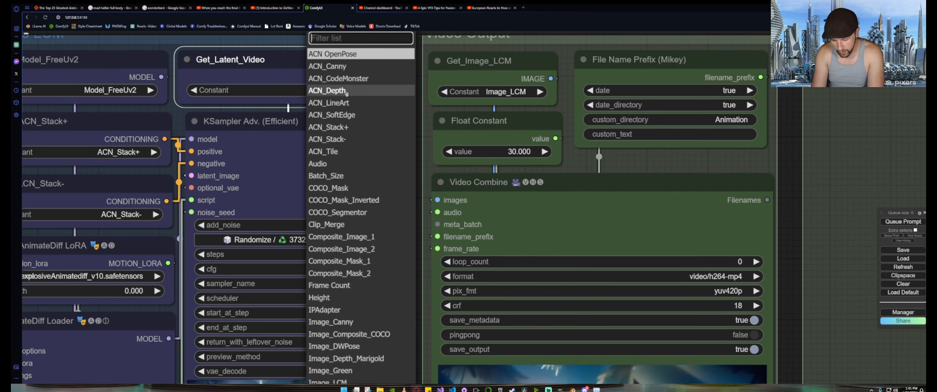
pyautogui.write('late')
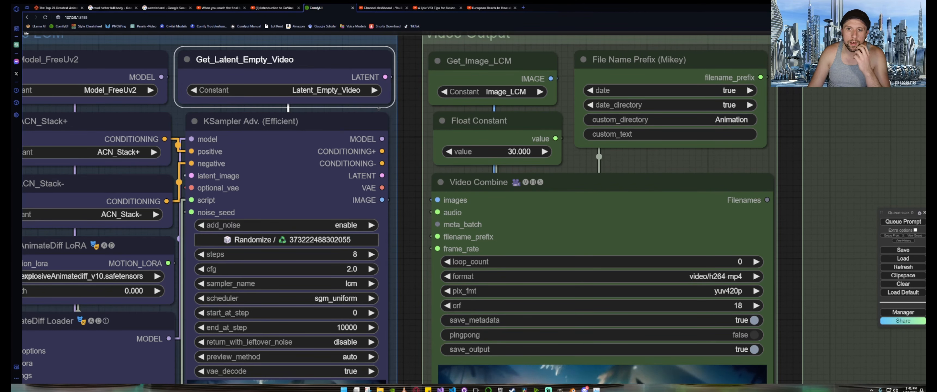
# Review the Video Output render and the mushroom background and character reference images in the IPAdapter groups.
pyautogui.scroll(-10, 407, 114)
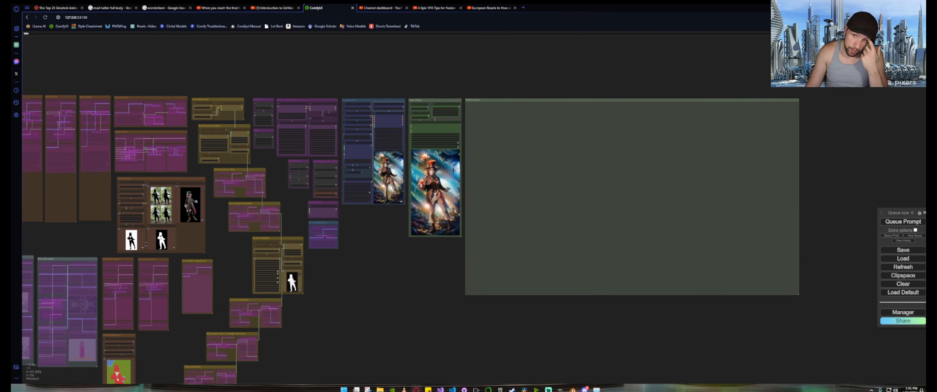
pyautogui.scroll(12, 455, 185)
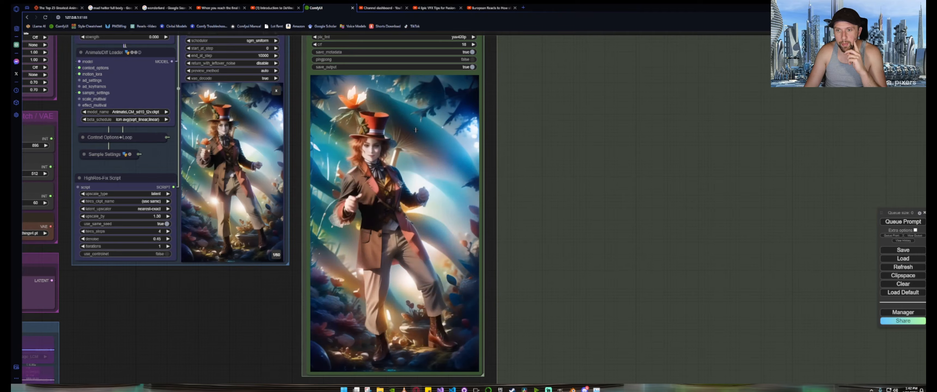
pyautogui.moveTo(194, 340); pyautogui.dragTo(406, 206)
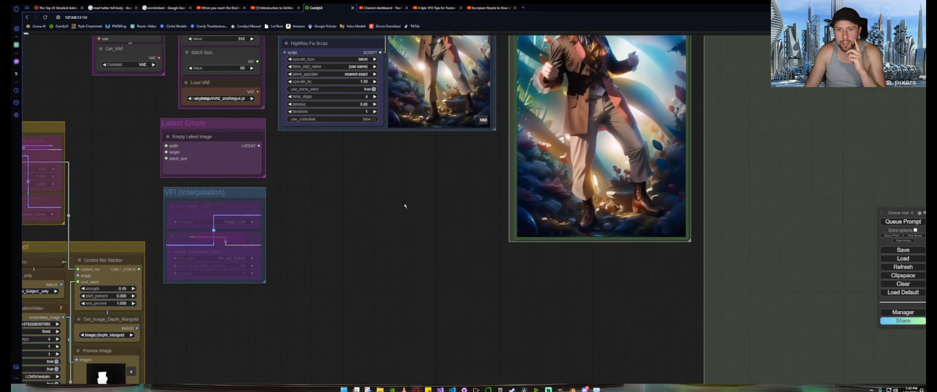
pyautogui.scroll(-6, 405, 206)
pyautogui.scroll(-4, 405, 206)
pyautogui.moveTo(379, 319); pyautogui.dragTo(746, 200)
pyautogui.scroll(15, 187, 202)
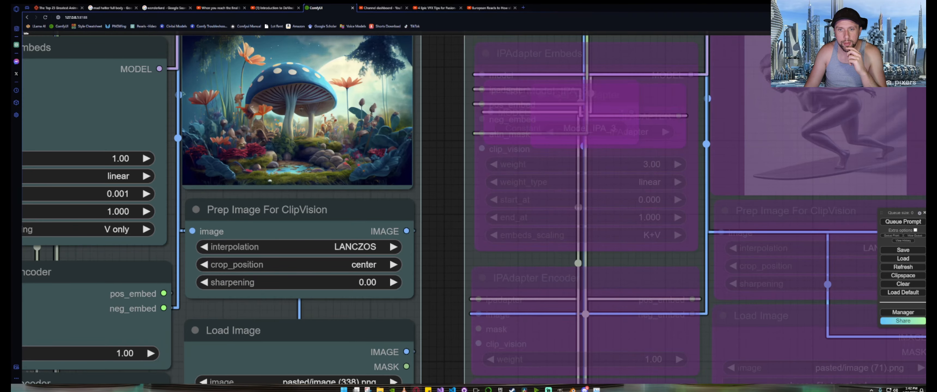
pyautogui.scroll(-10, 281, 179)
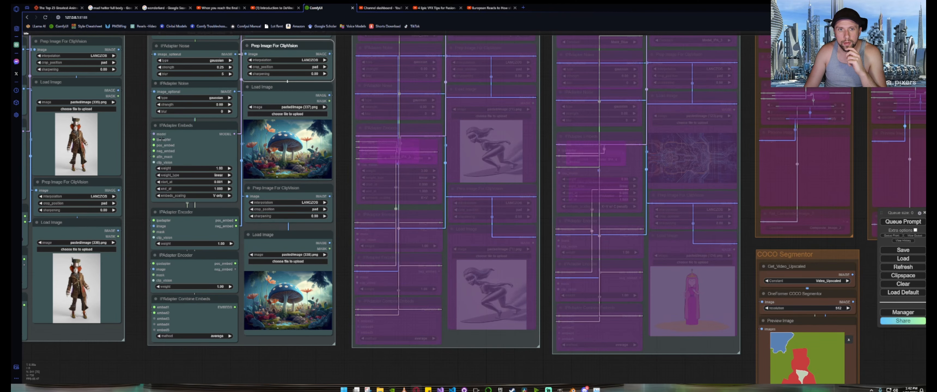
pyautogui.scroll(-10, 116, 199)
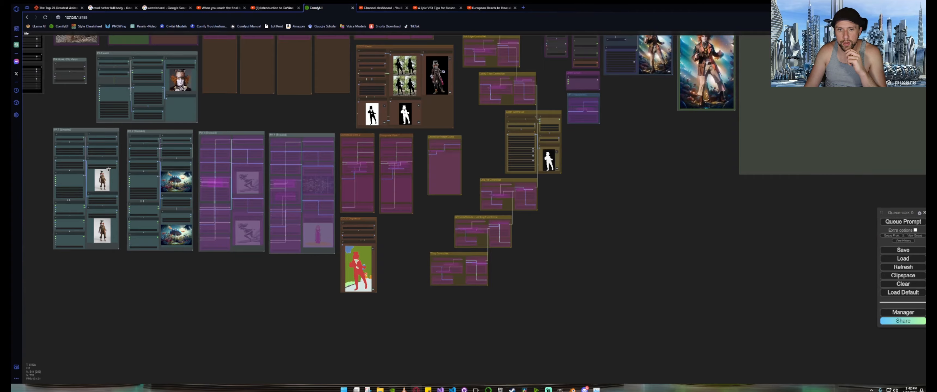
pyautogui.scroll(3, 109, 169)
pyautogui.scroll(-5, 121, 178)
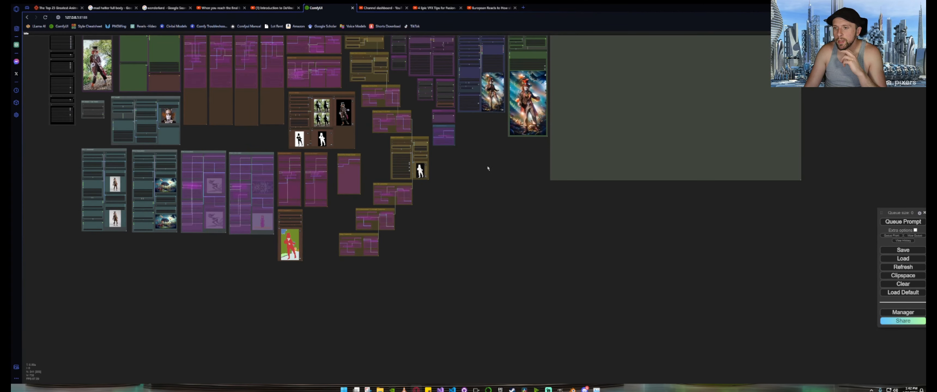
# Queue the workflow to render the video from the empty latent.
pyautogui.scroll(6, 489, 169)
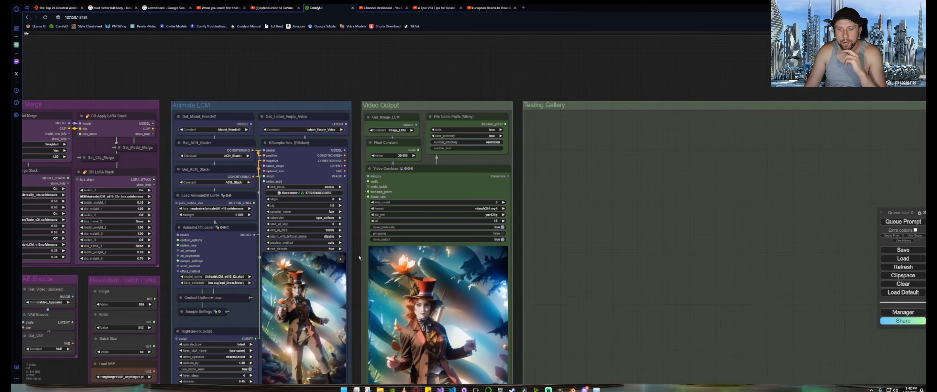
pyautogui.moveTo(359, 257); pyautogui.dragTo(365, 149)
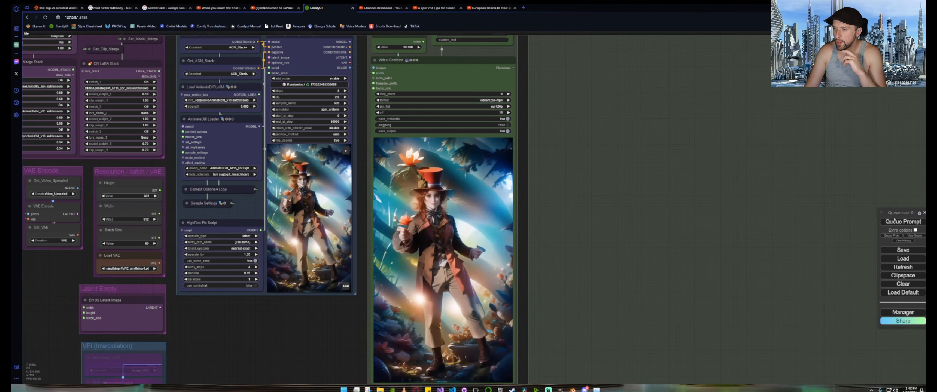
pyautogui.hotkey('ctrl', 'Return')
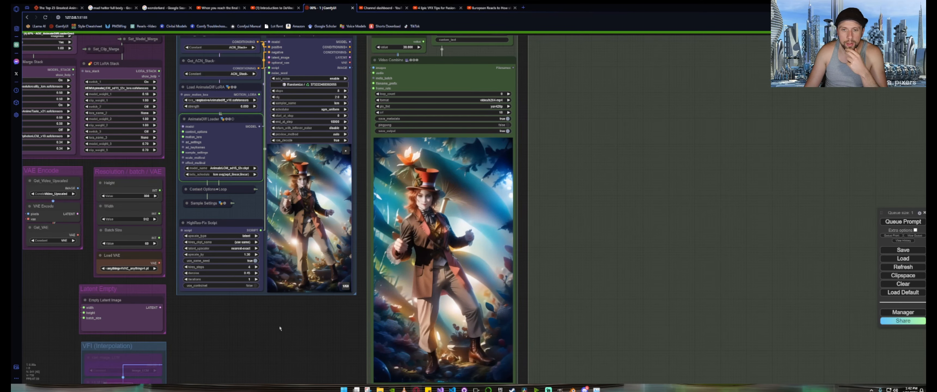
# Compare the KSampler's live preview with the previous video render and inspect the OpenPose ControlNet's Video_Subject _only input.
pyautogui.scroll(-2, 280, 324)
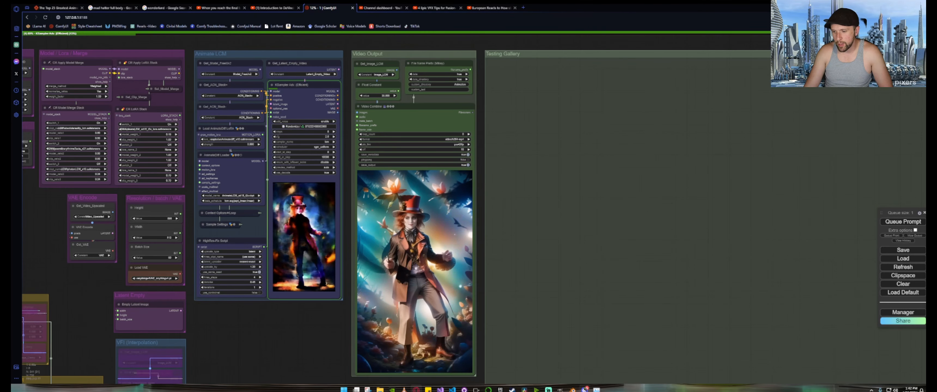
pyautogui.scroll(8, 347, 251)
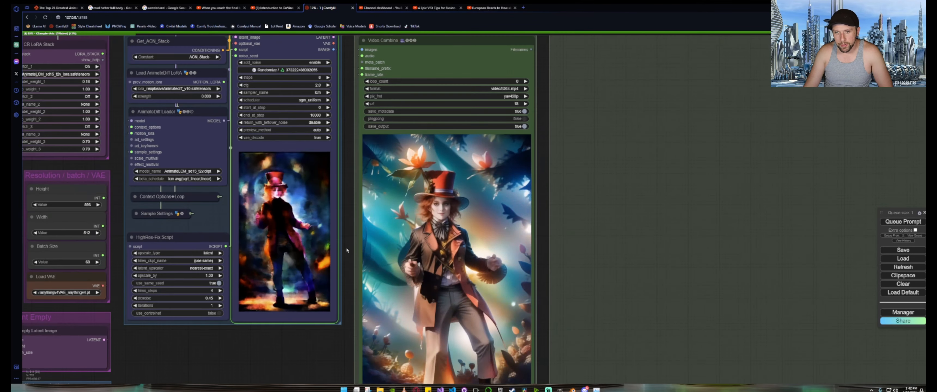
pyautogui.moveTo(346, 230); pyautogui.dragTo(372, 248)
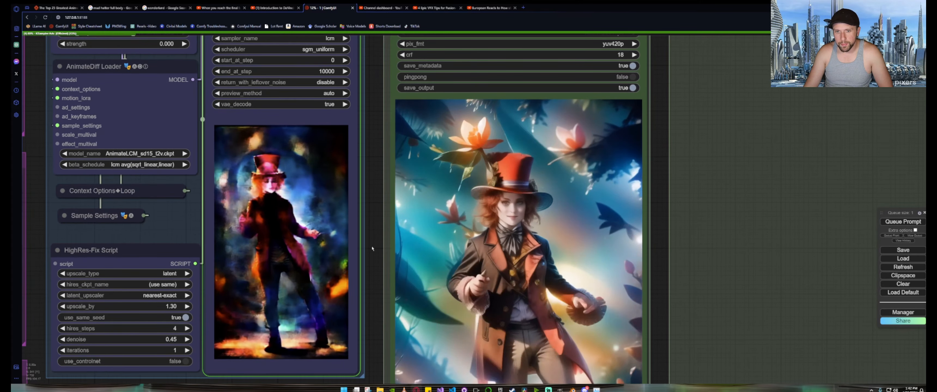
pyautogui.scroll(-10, 372, 249)
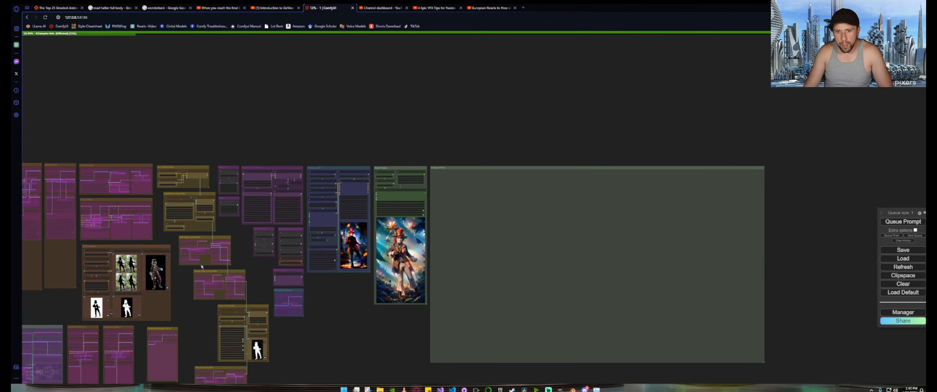
pyautogui.scroll(10, 202, 267)
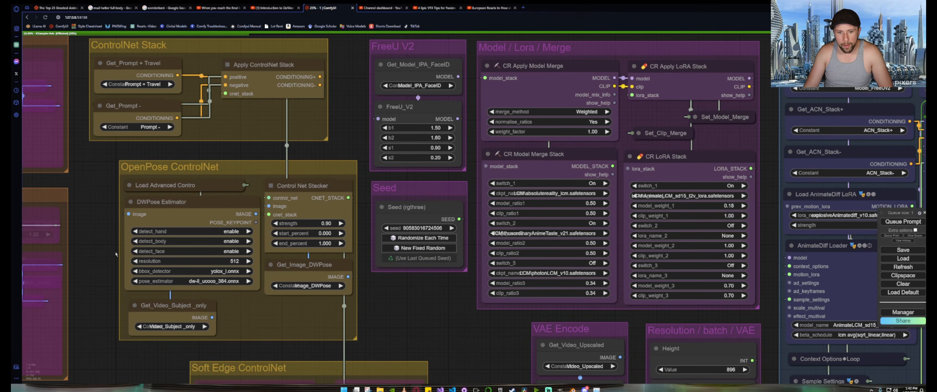
pyautogui.moveTo(141, 342); pyautogui.dragTo(228, 277)
pyautogui.scroll(10, 258, 272)
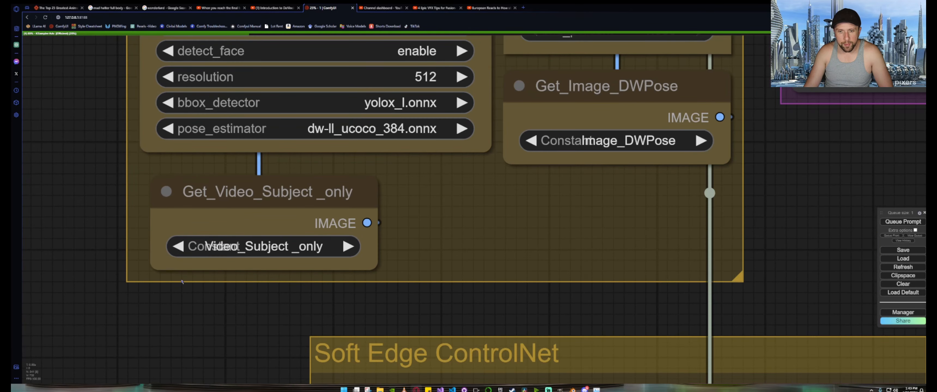
pyautogui.scroll(-10, 182, 282)
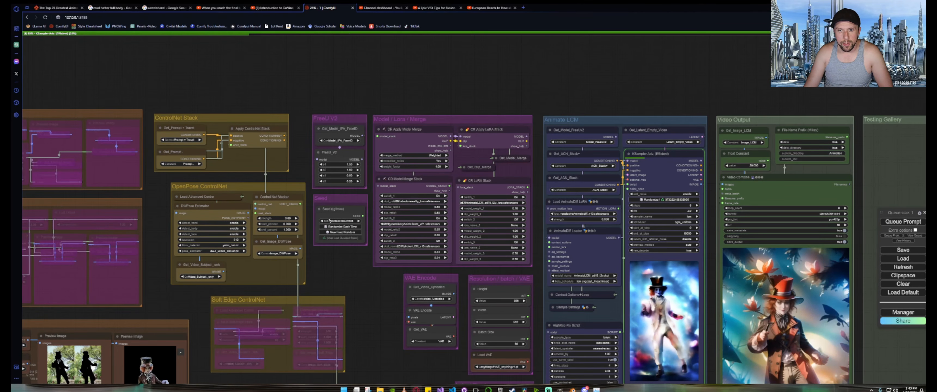
pyautogui.moveTo(736, 83); pyautogui.dragTo(427, 48)
pyautogui.scroll(3, 385, 270)
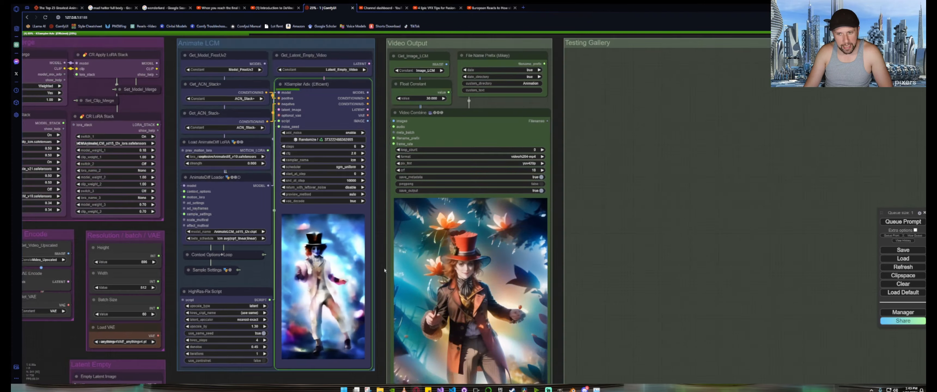
pyautogui.moveTo(379, 277); pyautogui.dragTo(377, 254)
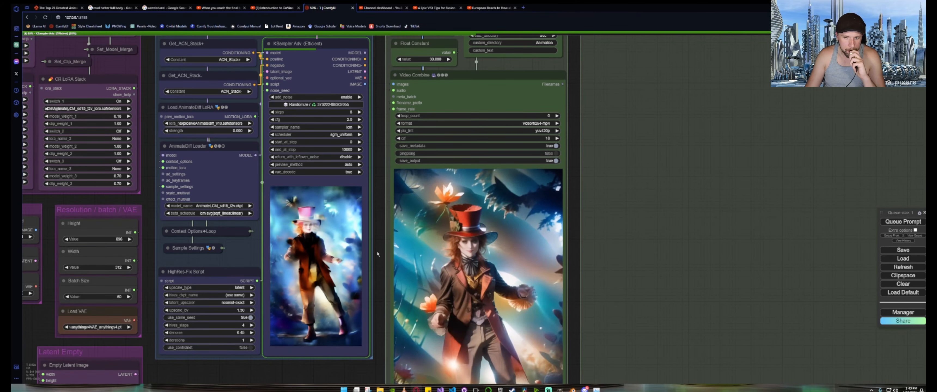
# Examine the active IPAdapter groups' embed settings and reference images, and check the KSampler preview against the previous video render.
pyautogui.scroll(-3, 378, 254)
pyautogui.scroll(-10, 378, 254)
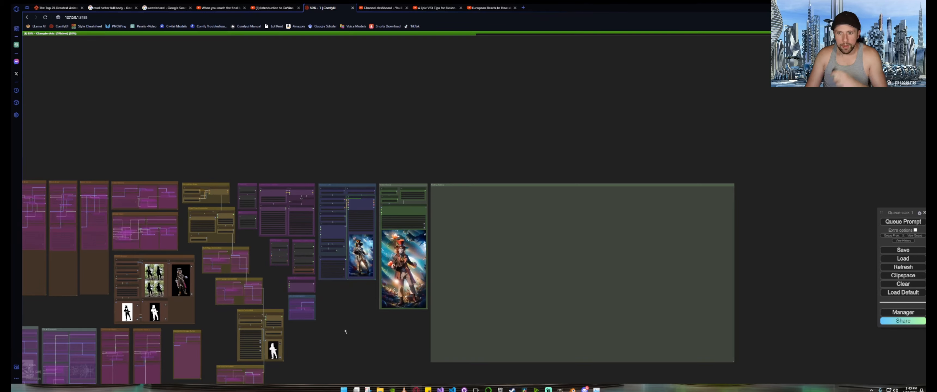
pyautogui.moveTo(345, 330); pyautogui.dragTo(805, 136)
pyautogui.scroll(10, 495, 188)
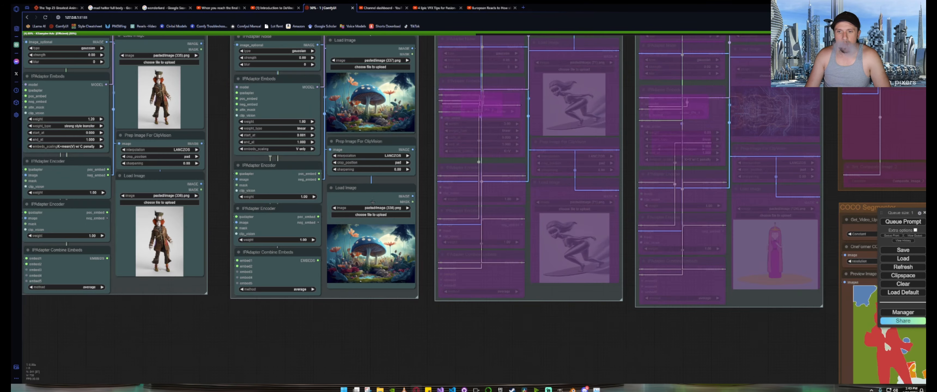
pyautogui.scroll(4, 360, 107)
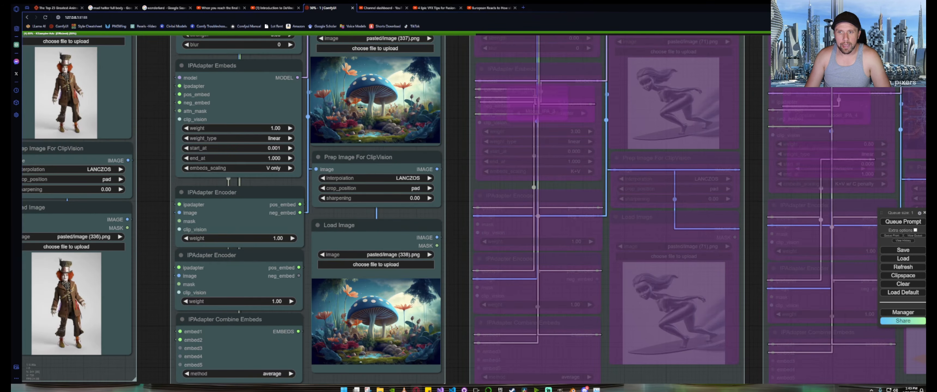
pyautogui.scroll(-8, 360, 107)
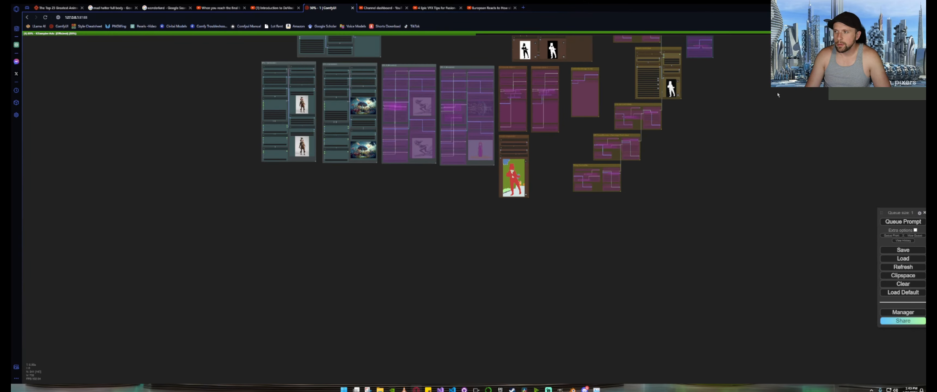
pyautogui.scroll(10, 368, 274)
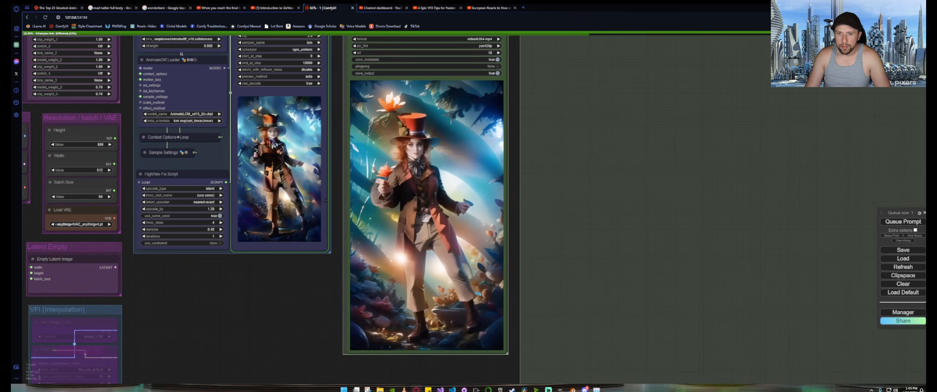
pyautogui.moveTo(337, 147); pyautogui.dragTo(361, 232)
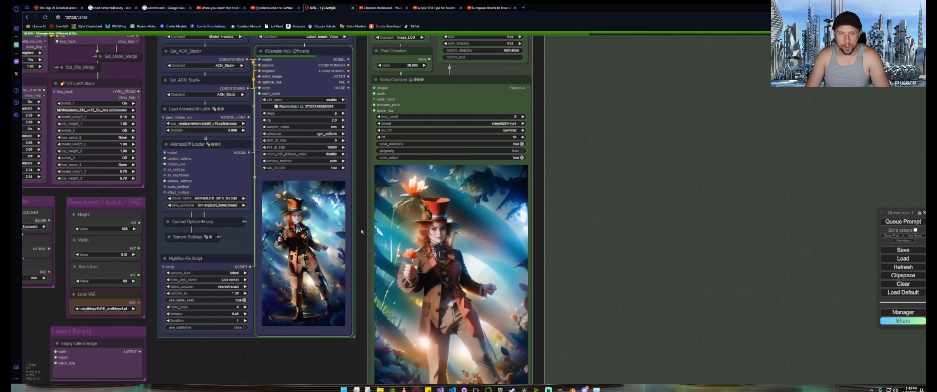
pyautogui.scroll(-6, 361, 232)
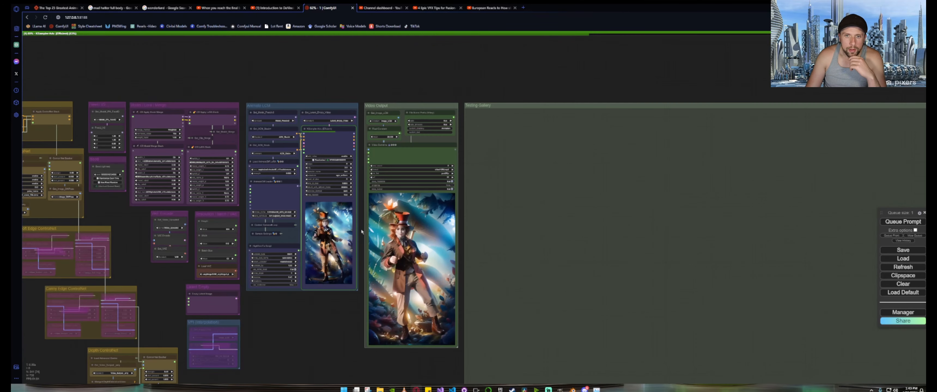
pyautogui.scroll(-4, 362, 231)
pyautogui.scroll(5, 361, 231)
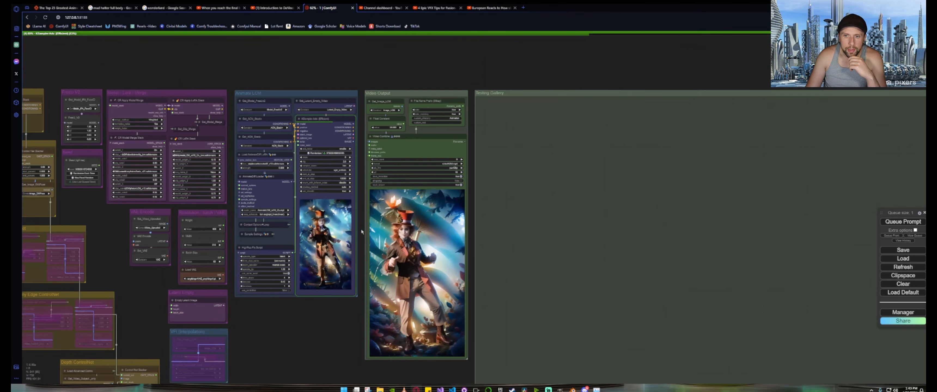
# Place a copy of the Video Combine node with the previous render in the Testing Gallery group.
pyautogui.scroll(-3, 361, 231)
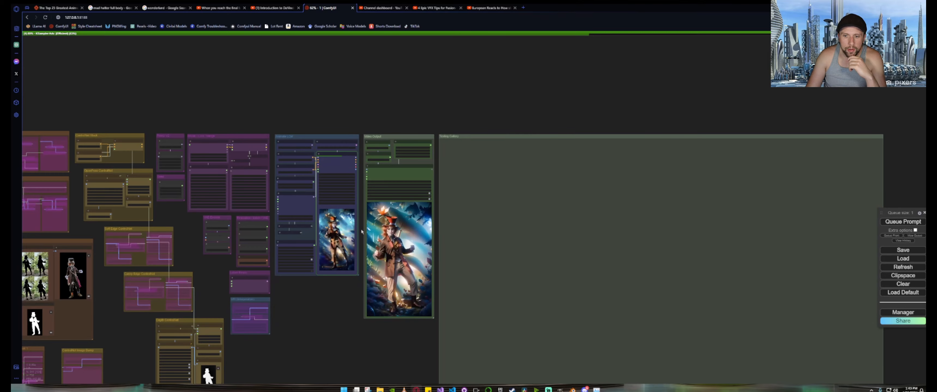
pyautogui.scroll(4, 362, 232)
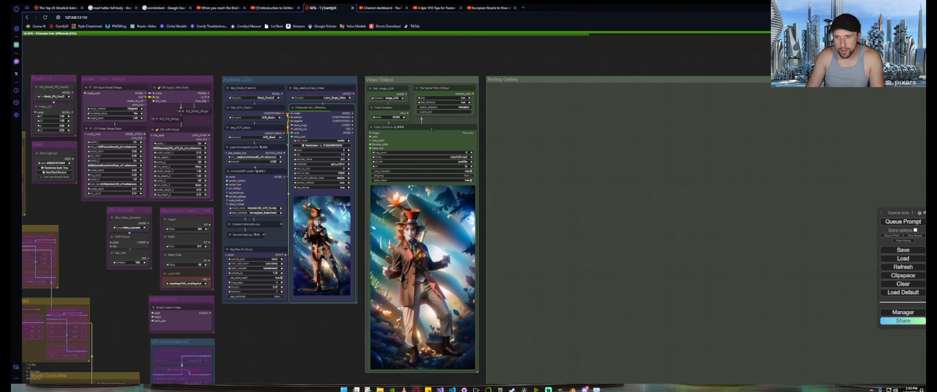
pyautogui.moveTo(429, 128); pyautogui.dragTo(561, 103)
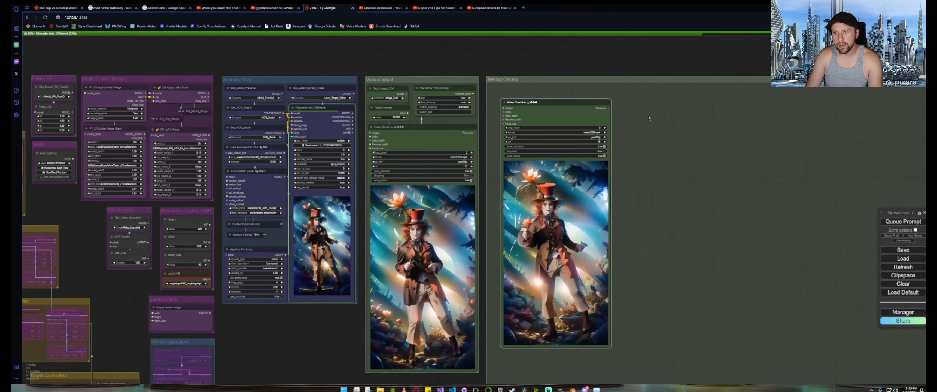
pyautogui.click(16, 9)
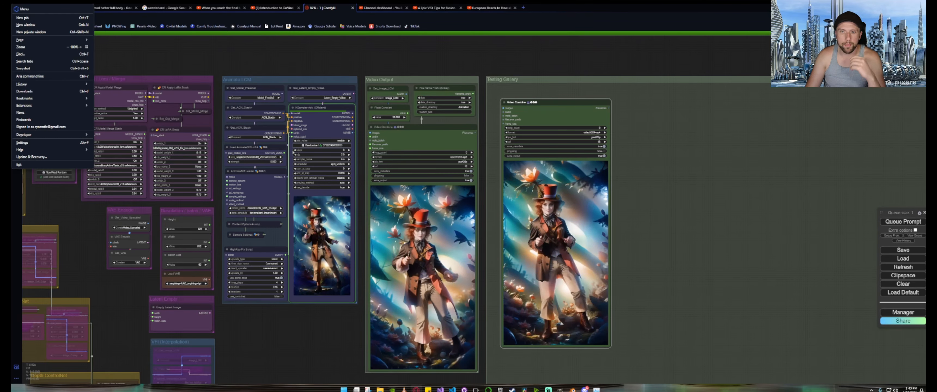
pyautogui.click(305, 62)
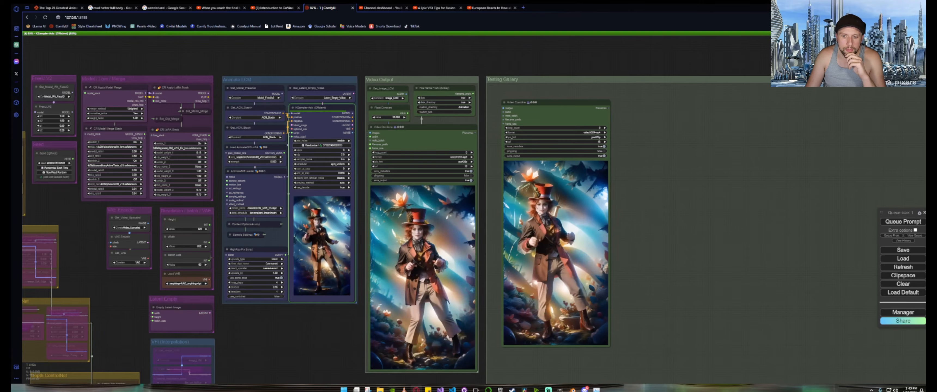
# Compare the KSampler's live preview with the Mad Hatter renders in the Video Output and Testing Gallery groups.
pyautogui.scroll(4, 358, 236)
pyautogui.scroll(2, 358, 236)
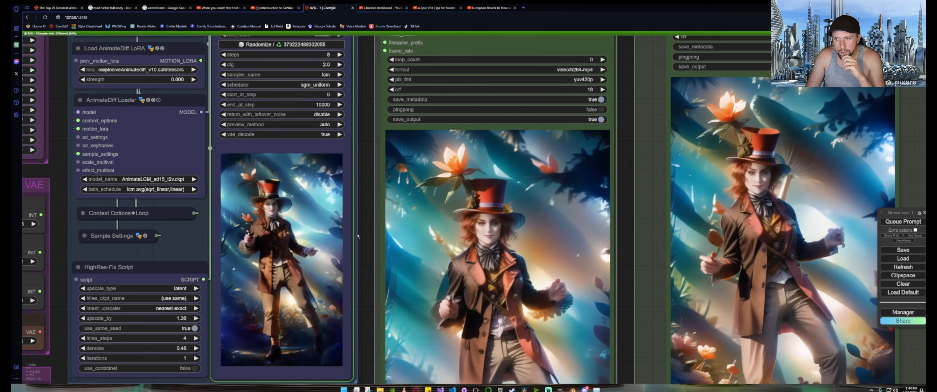
pyautogui.scroll(-5, 358, 236)
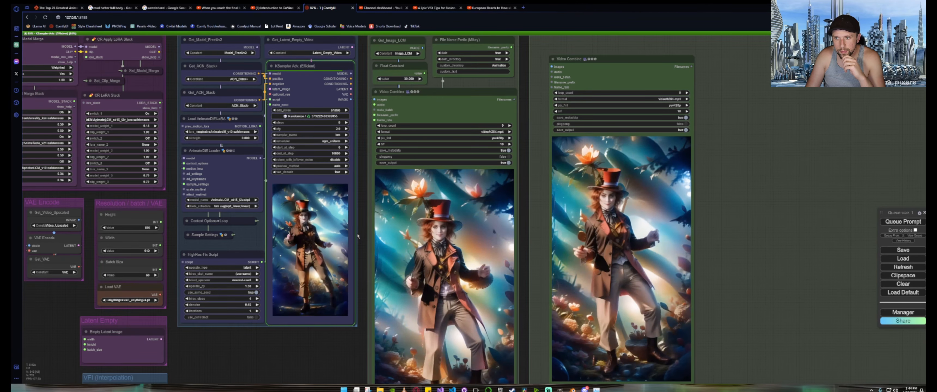
pyautogui.scroll(-5, 358, 236)
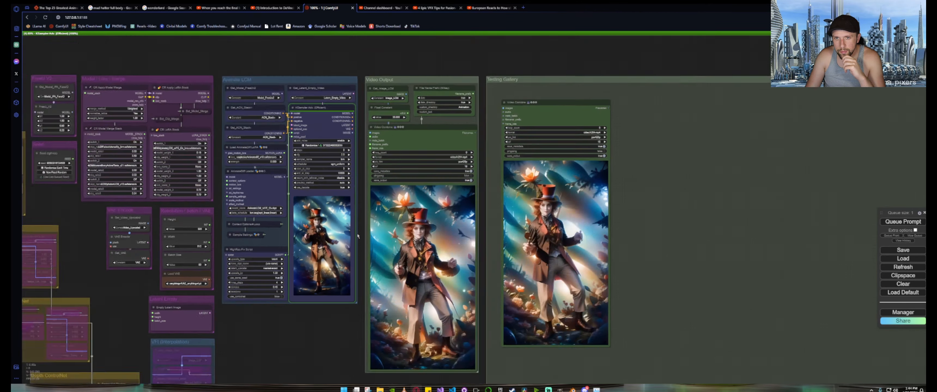
pyautogui.moveTo(338, 322); pyautogui.dragTo(331, 359)
pyautogui.scroll(4, 386, 149)
pyautogui.scroll(9, 387, 149)
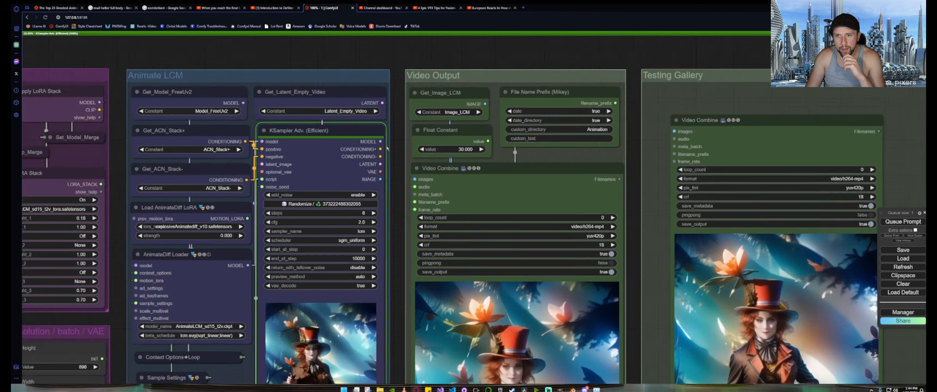
pyautogui.scroll(-9, 387, 148)
pyautogui.scroll(-2, 387, 148)
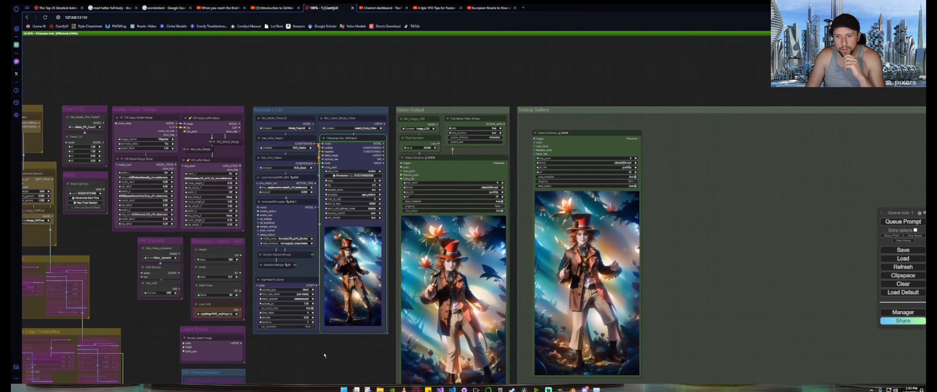
pyautogui.moveTo(322, 360); pyautogui.dragTo(299, 307)
pyautogui.scroll(10, 344, 255)
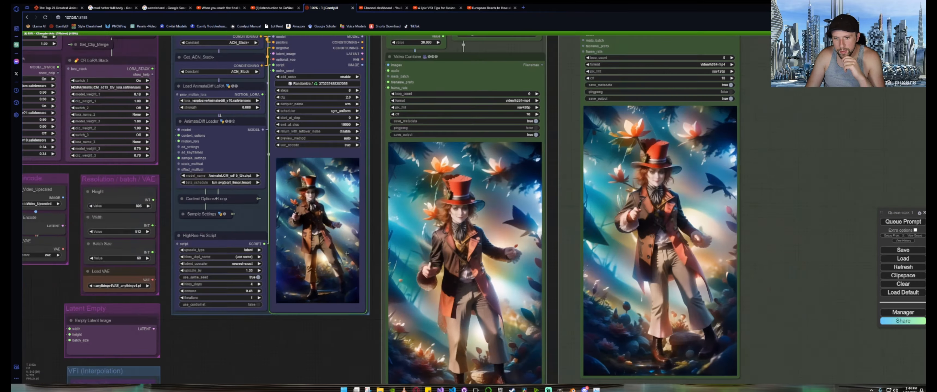
pyautogui.scroll(2, 344, 262)
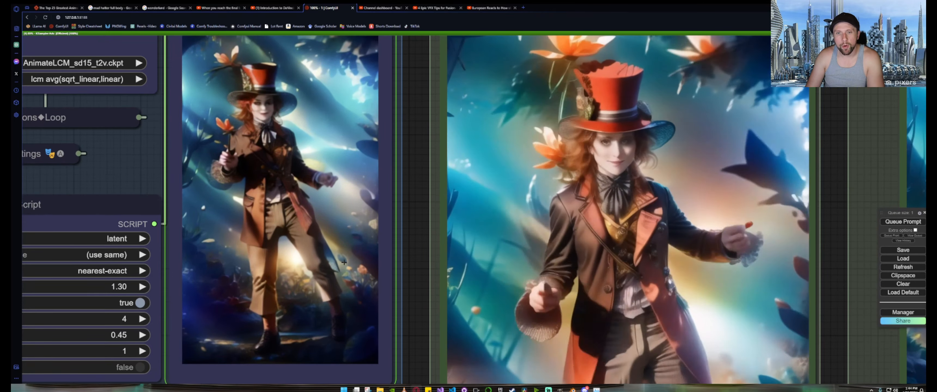
pyautogui.scroll(-9, 344, 262)
pyautogui.scroll(-3, 344, 263)
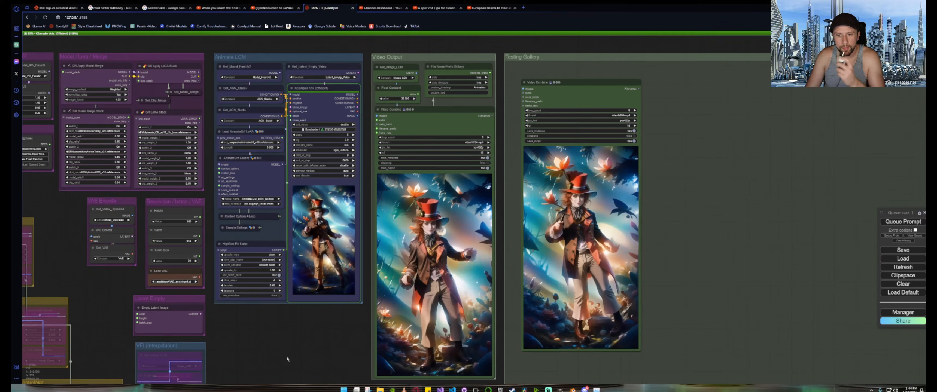
# Enable the Shape Mask, Composite Mask 2 and Composite Mask 1 groups in the Masking switches.
pyautogui.moveTo(318, 329); pyautogui.dragTo(692, 221)
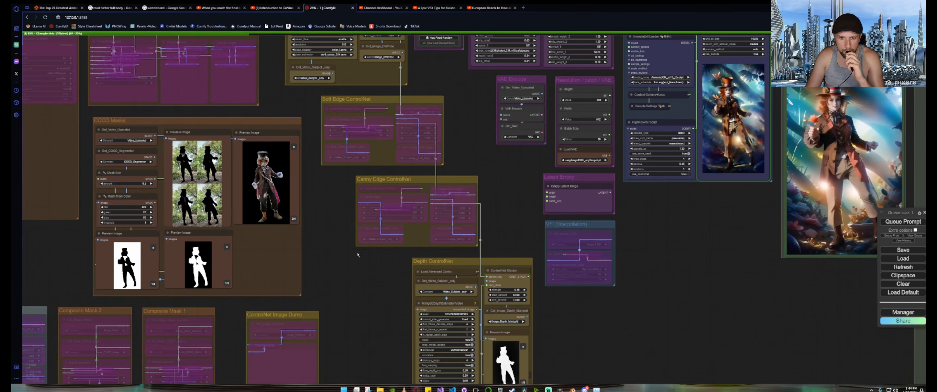
pyautogui.moveTo(324, 209); pyautogui.dragTo(263, 210)
pyautogui.scroll(-10, 264, 209)
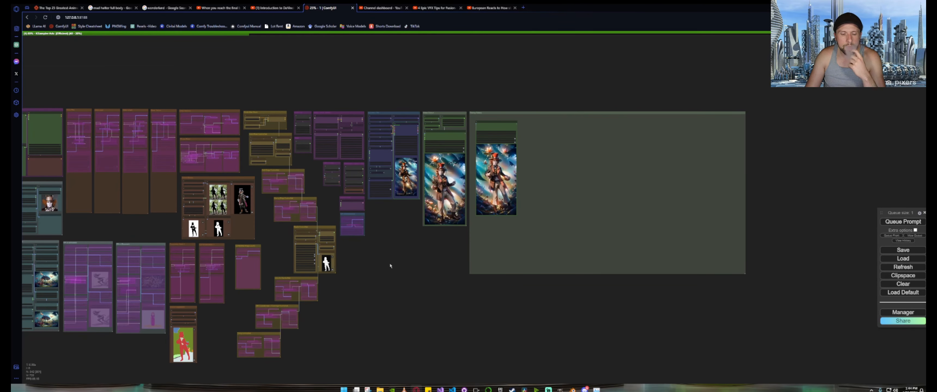
pyautogui.moveTo(117, 229); pyautogui.dragTo(429, 265)
pyautogui.scroll(4, 246, 238)
pyautogui.scroll(14, 246, 238)
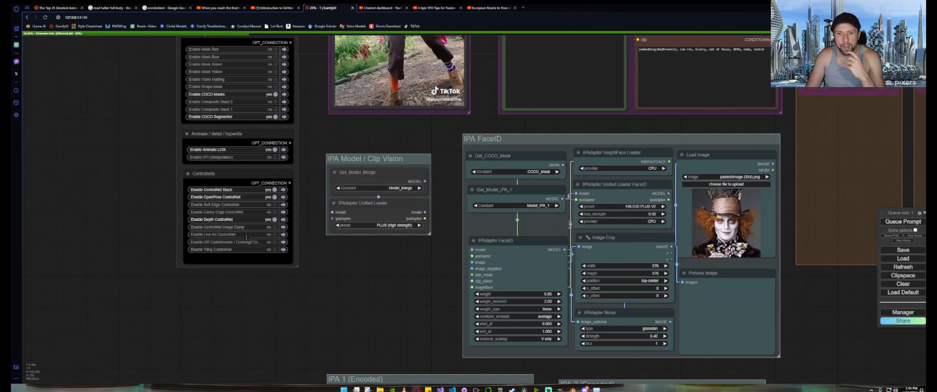
pyautogui.moveTo(340, 128); pyautogui.dragTo(360, 339)
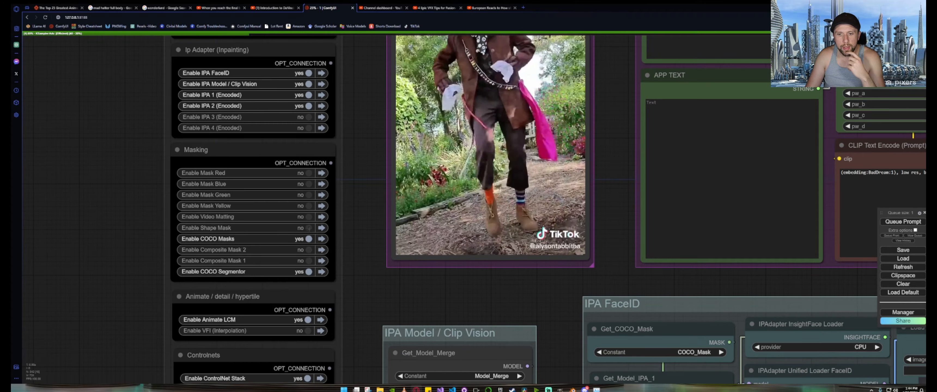
pyautogui.scroll(-15, 89, 193)
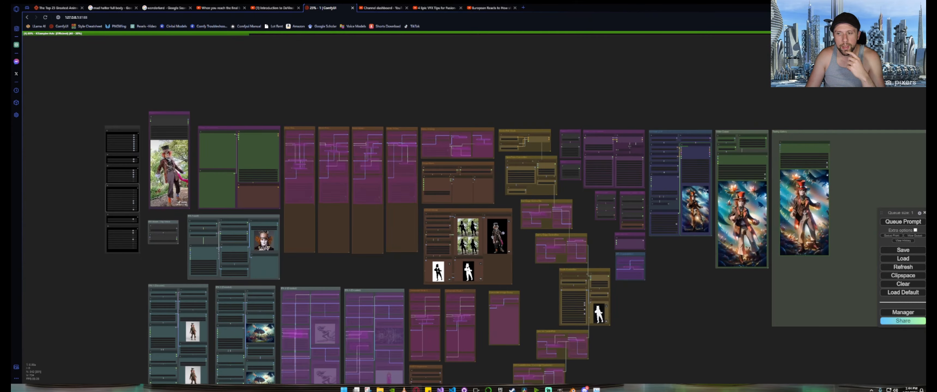
pyautogui.scroll(15, 113, 206)
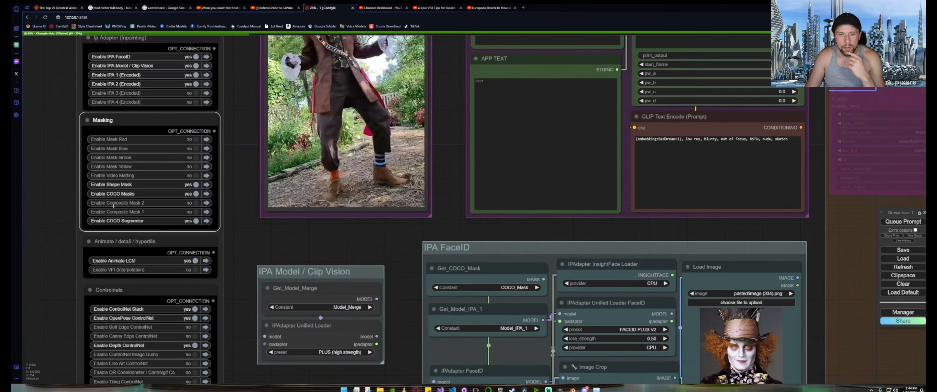
pyautogui.scroll(5, 113, 206)
pyautogui.click(197, 203)
pyautogui.click(197, 211)
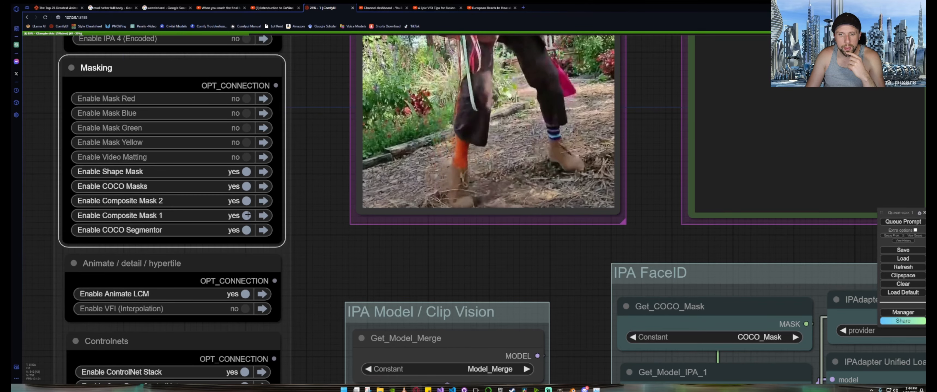
# Look over the workflow's mask, ControlNet and output groups and check the render's progress in the ComfyUI server console.
pyautogui.scroll(-15, 246, 215)
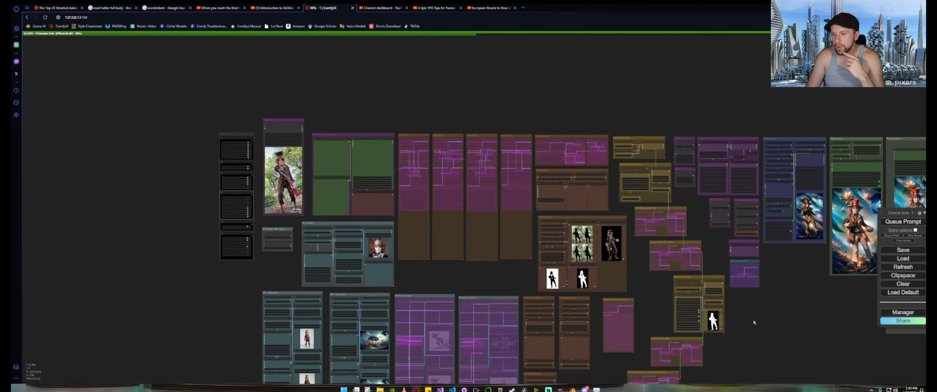
pyautogui.moveTo(753, 318); pyautogui.dragTo(412, 279)
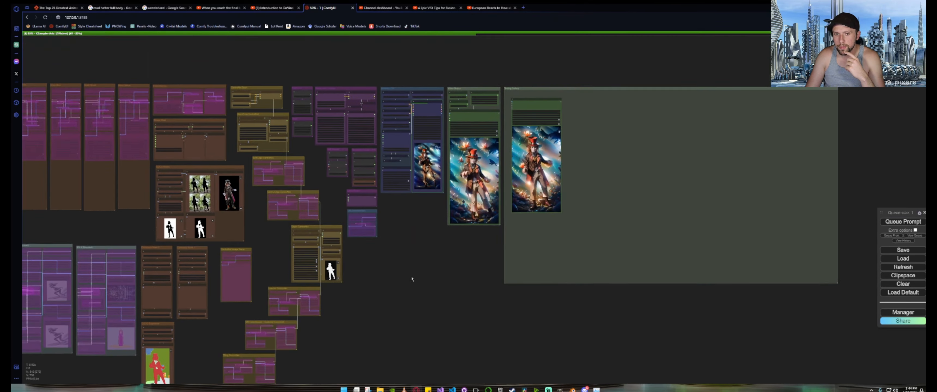
pyautogui.moveTo(472, 250); pyautogui.dragTo(364, 293)
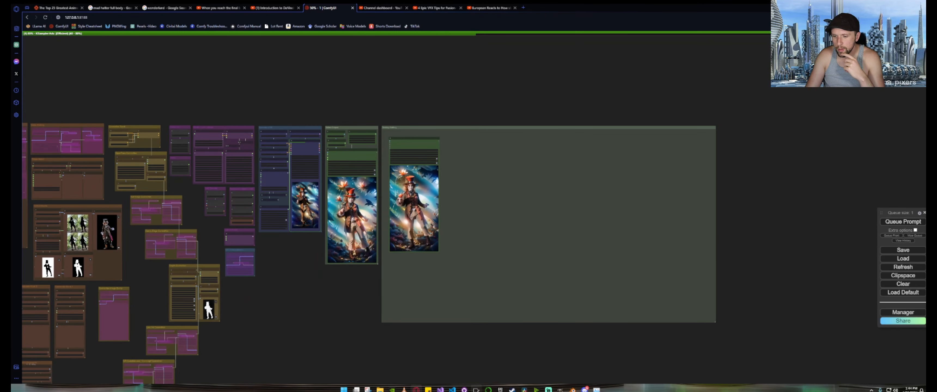
pyautogui.click(476, 389)
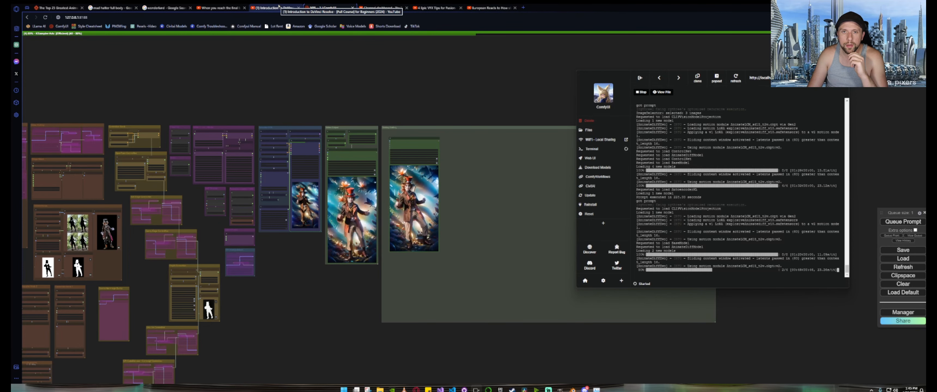
# Open YouTube in a new browser tab.
pyautogui.click(529, 9)
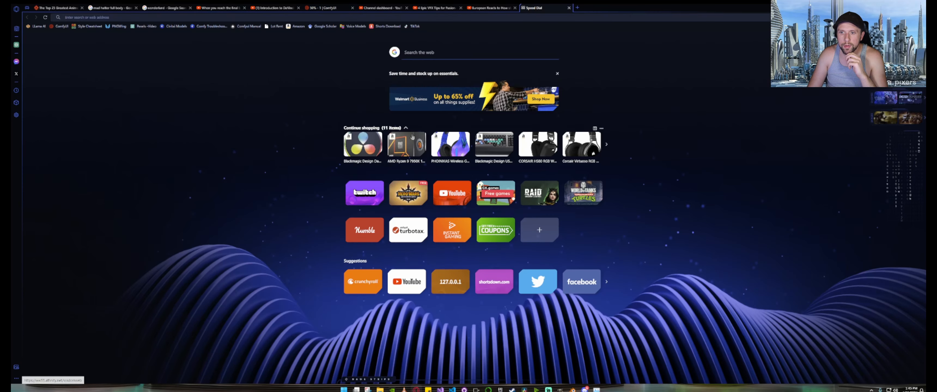
pyautogui.click(452, 193)
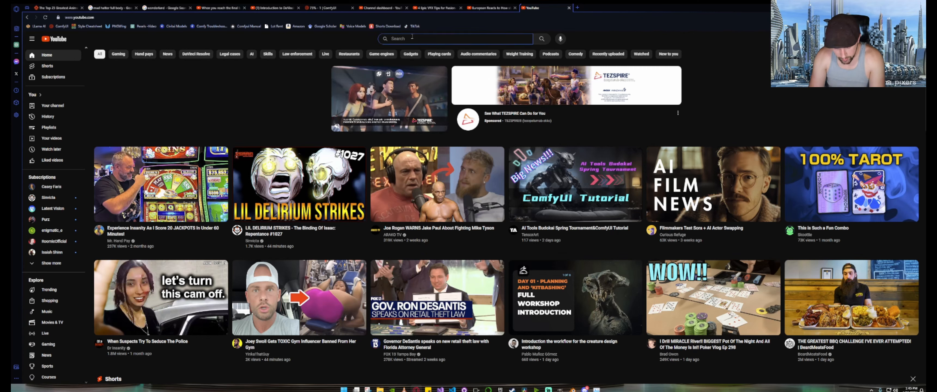
pyautogui.write('dancing tr')
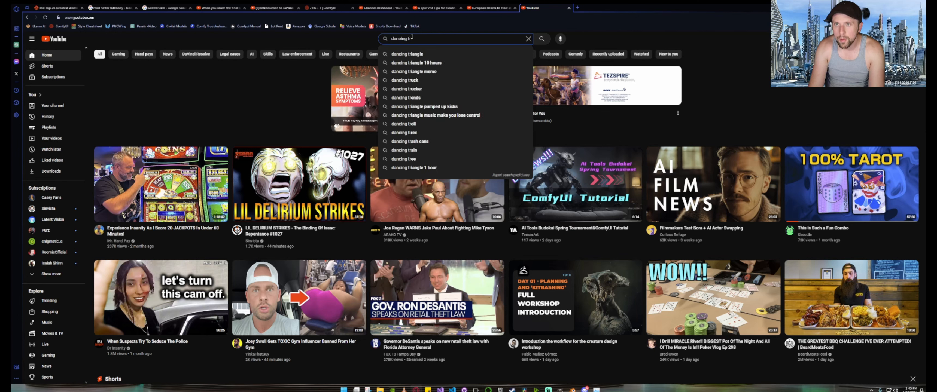
pyautogui.press('BackSpace')
pyautogui.press('BackSpace')
pyautogui.press('BackSpace')
pyautogui.press('BackSpace')
pyautogui.press('BackSpace')
pyautogui.press('BackSpace')
pyautogui.press('BackSpace')
pyautogui.press('BackSpace')
pyautogui.press('BackSpace')
pyautogui.press('BackSpace')
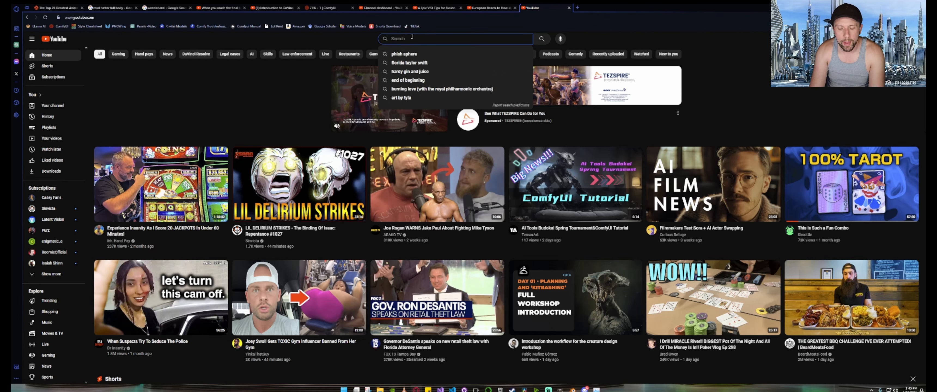
# Search YouTube for "taylor that dancer".
pyautogui.write('taylor that dancer')
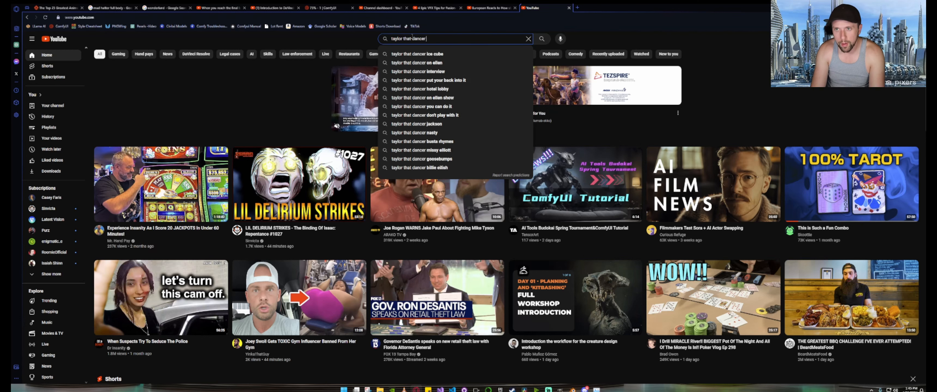
pyautogui.press('Return')
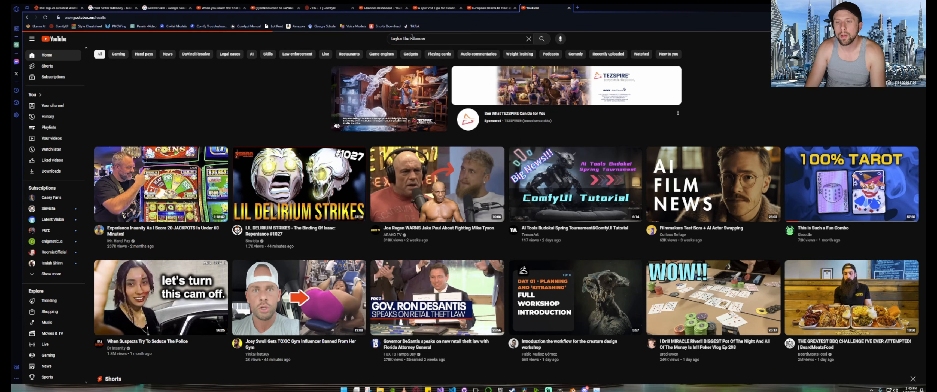
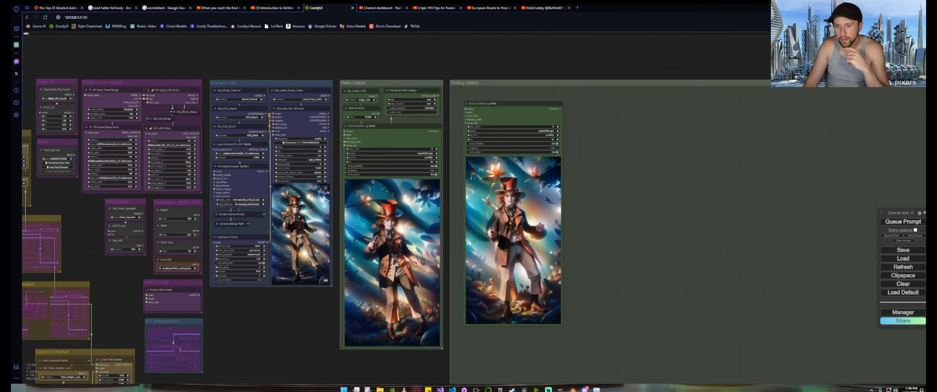
# Place a copy of the new render's Video Combine node beside the first in the Testing Gallery and compare the two videos.
pyautogui.scroll(4, 440, 286)
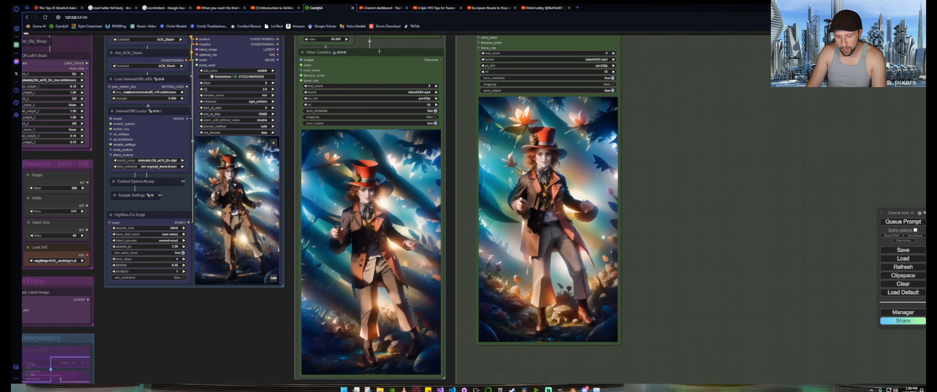
pyautogui.moveTo(379, 51)
pyautogui.keyDown('alt'); pyautogui.mouseDown()
pyautogui.moveTo(706, 48)
pyautogui.moveTo(728, 36)
pyautogui.mouseUp(); pyautogui.keyUp('alt')
pyautogui.moveTo(805, 103); pyautogui.dragTo(573, 120)
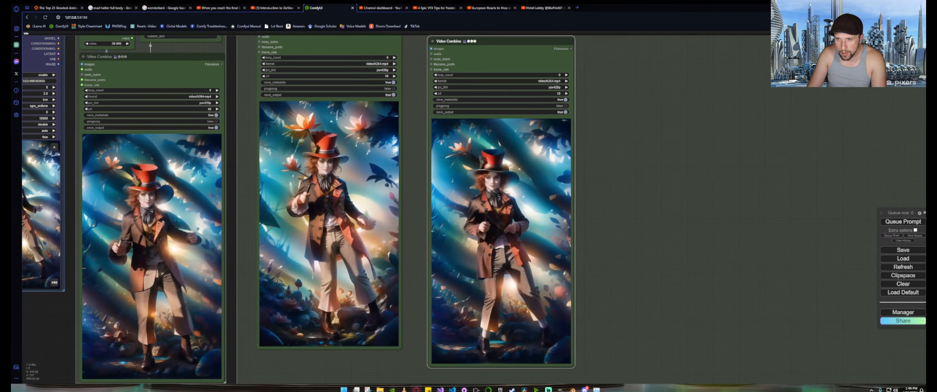
pyautogui.scroll(3, 499, 246)
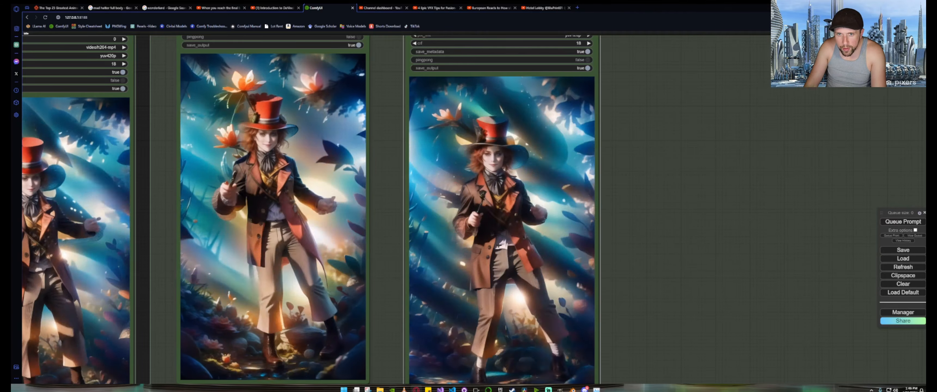
pyautogui.scroll(-5, 498, 247)
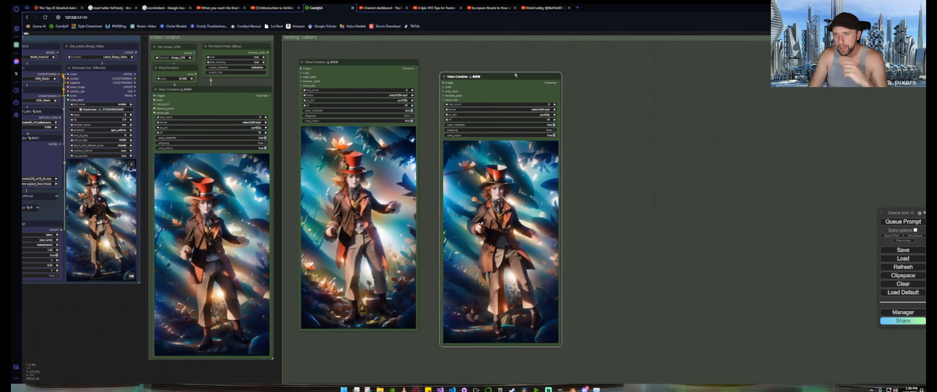
# Delete both Video Combine nodes from the Testing Gallery group.
pyautogui.press('Delete')
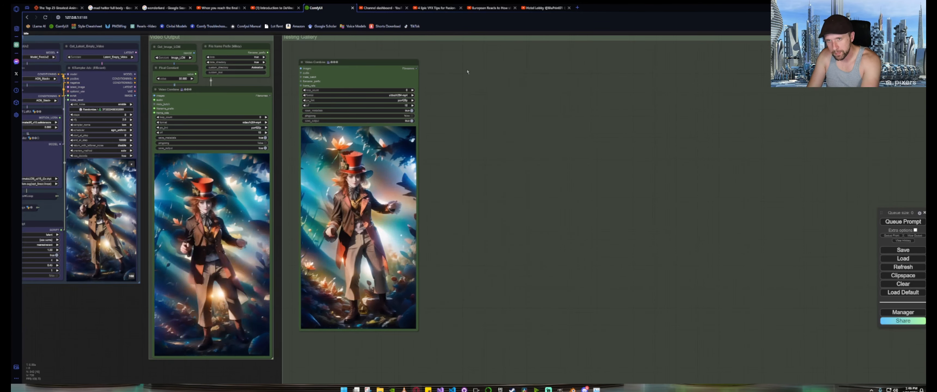
pyautogui.press('Delete')
pyautogui.scroll(-5, 386, 186)
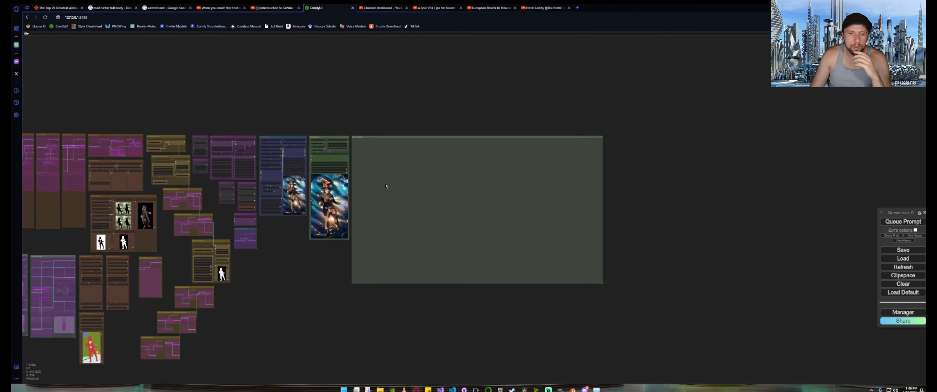
# Load the downloaded Hotel Lobby dance video into the Load Video (Upload) node of the Input Video group.
pyautogui.moveTo(242, 93); pyautogui.dragTo(569, 86)
pyautogui.scroll(5, 262, 126)
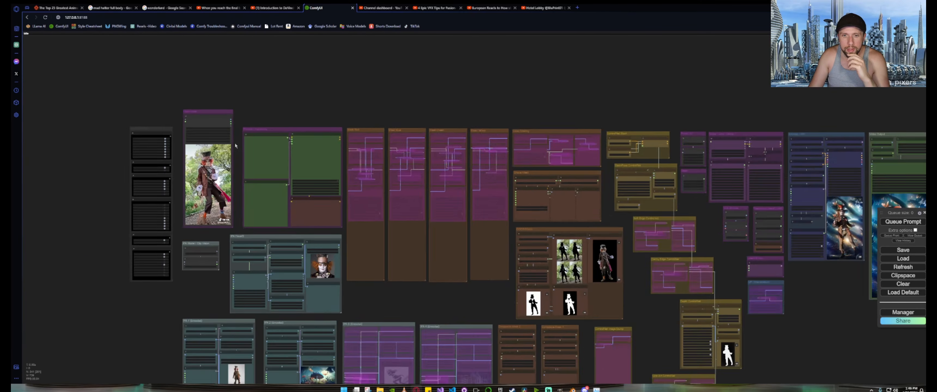
pyautogui.scroll(10, 233, 145)
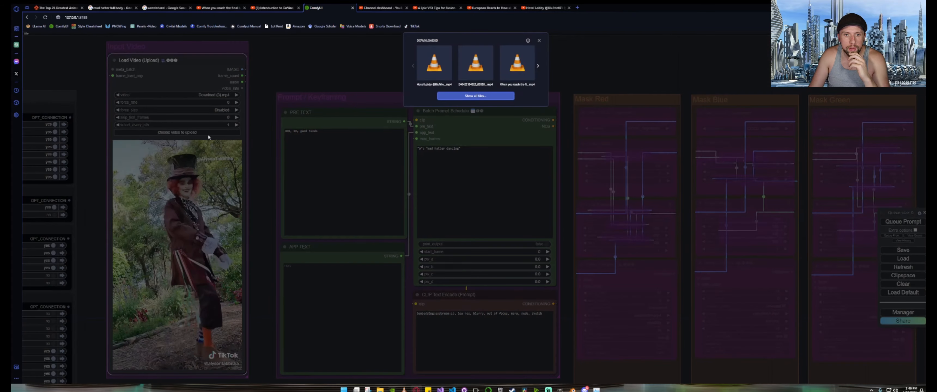
pyautogui.moveTo(427, 66); pyautogui.dragTo(178, 218)
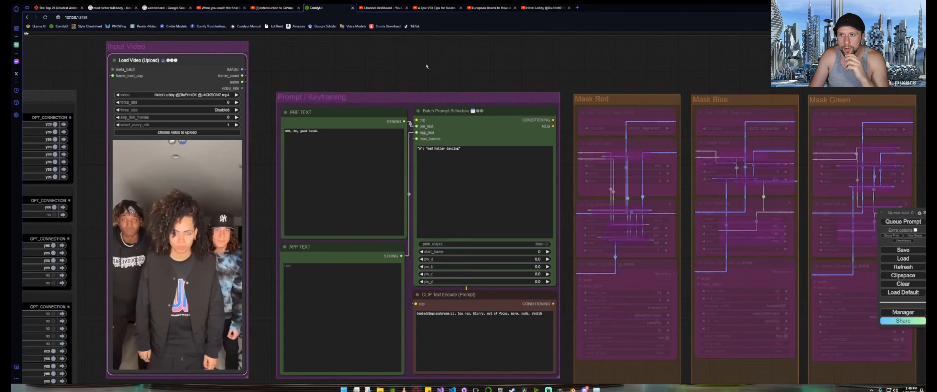
# Open the loaded Hotel Lobby video's preview in its own browser tab, play the opening seconds and close it.
pyautogui.scroll(-5, 256, 112)
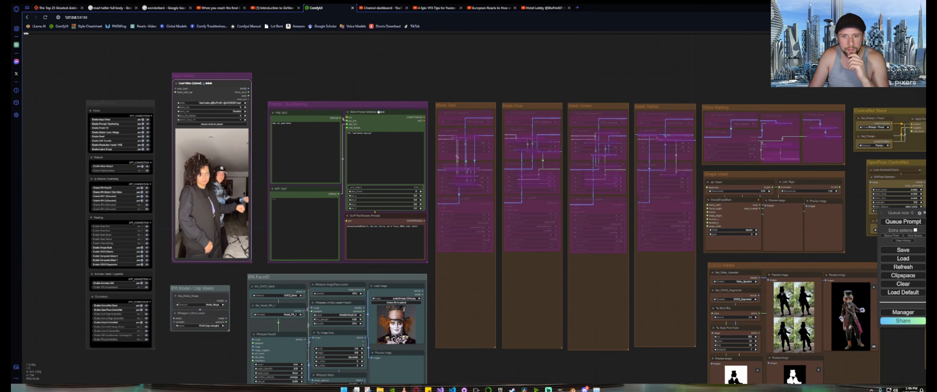
pyautogui.rightClick(209, 156)
pyautogui.click(219, 158)
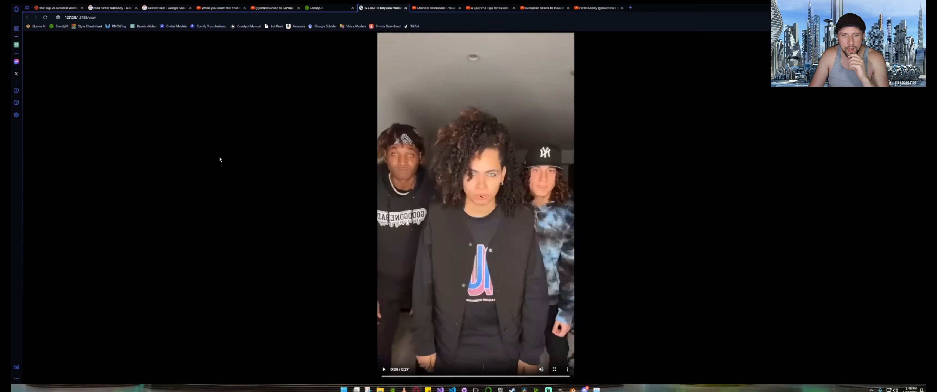
pyautogui.click(488, 250)
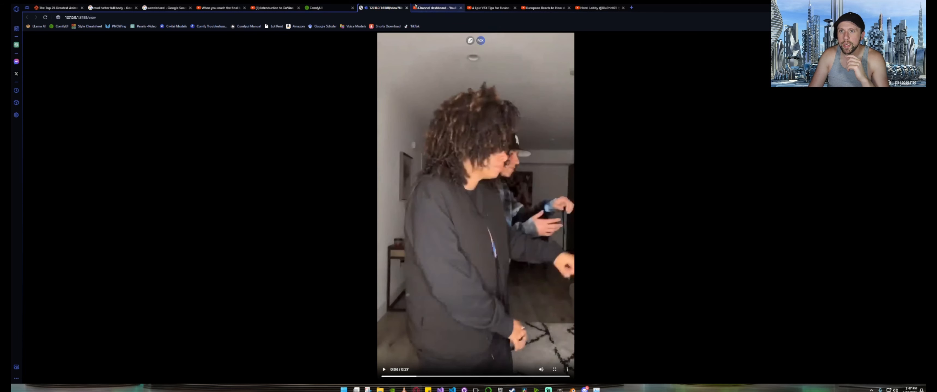
pyautogui.click(407, 8)
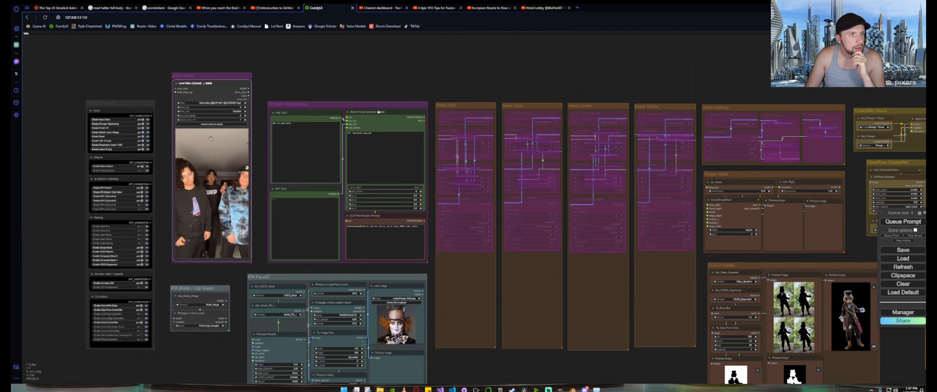
# Check the length, frame size and frame rate in the Hotel Lobby video file's properties.
pyautogui.moveTo(12, 125); pyautogui.dragTo(402, 145)
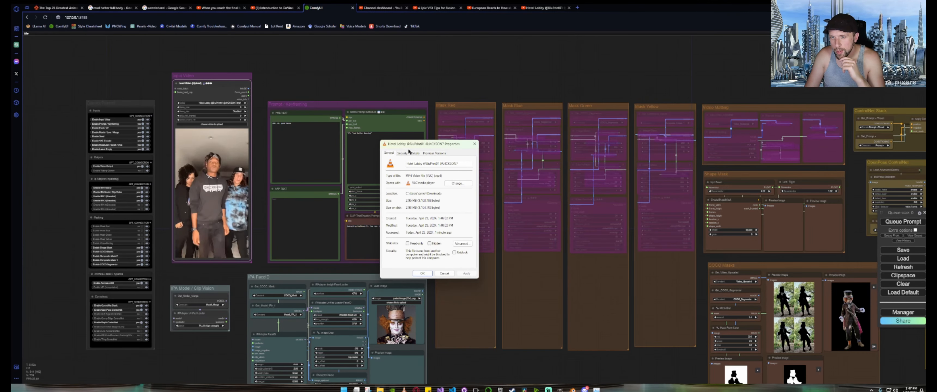
pyautogui.click(416, 153)
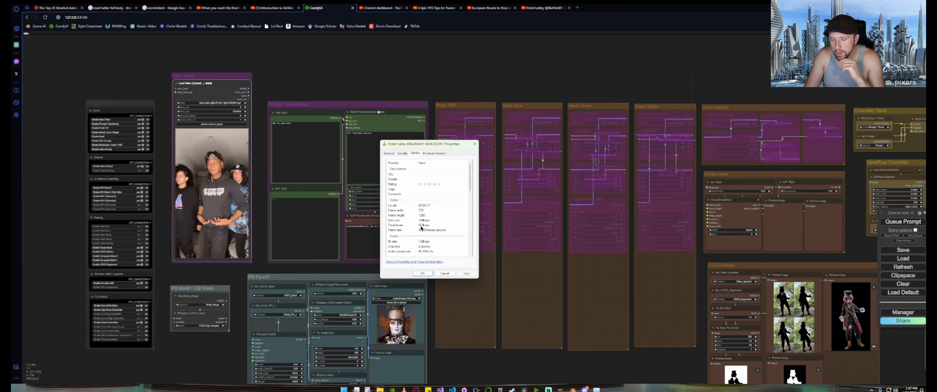
pyautogui.click(423, 274)
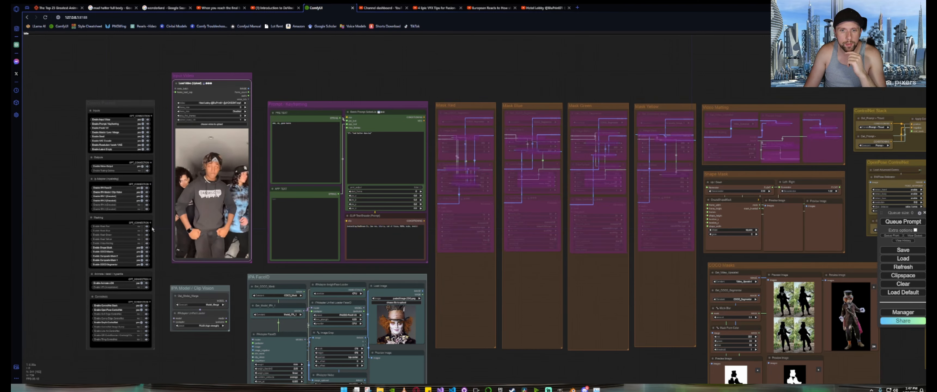
# Examine the workflow's height, width and batch size values along with the HighRes-Fix Script settings.
pyautogui.moveTo(825, 69); pyautogui.dragTo(262, 79)
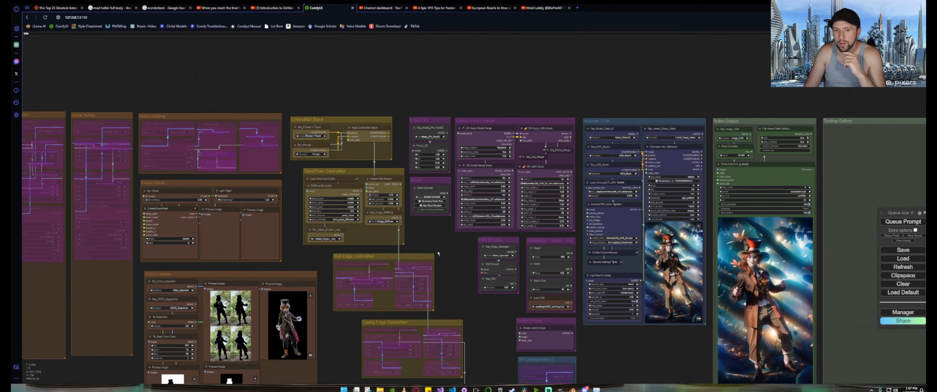
pyautogui.scroll(5, 639, 339)
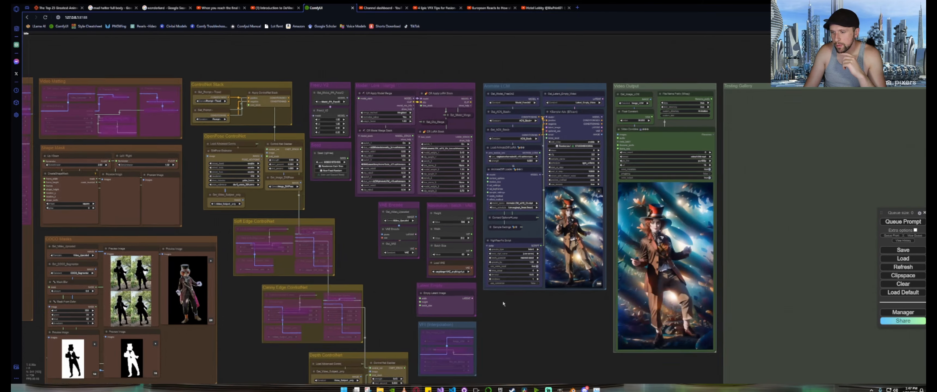
pyautogui.scroll(8, 400, 228)
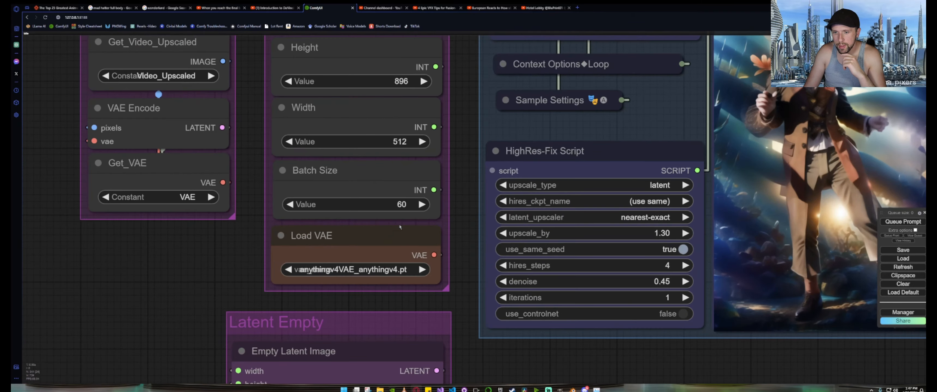
pyautogui.scroll(-15, 400, 227)
pyautogui.scroll(-1, 430, 210)
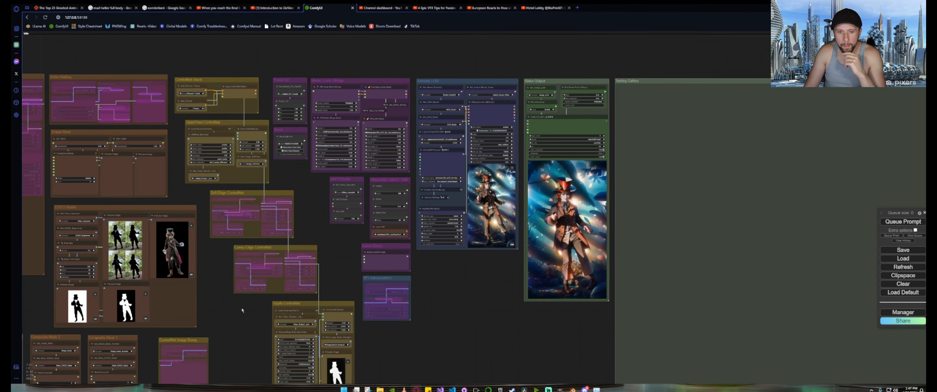
# Enable the IPA 3 (Encoded) and IPA 4 (Encoded) groups in the Ip Adapter (Inpainting) switch node.
pyautogui.moveTo(263, 317); pyautogui.dragTo(491, 156)
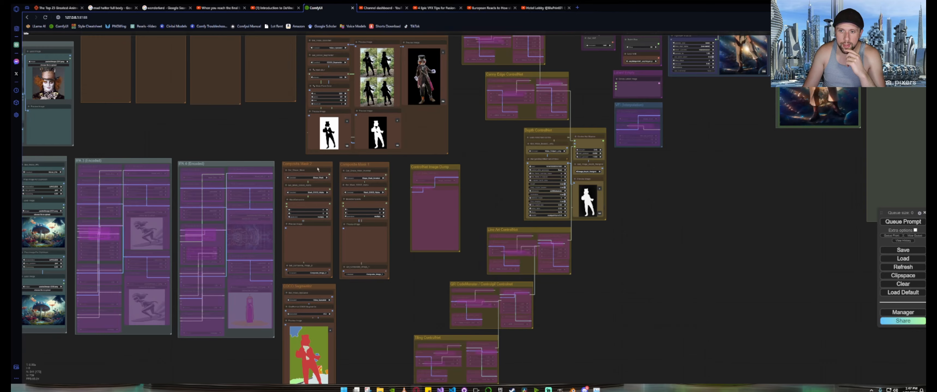
pyautogui.moveTo(170, 142); pyautogui.dragTo(515, 279)
pyautogui.scroll(4, 148, 151)
pyautogui.scroll(3, 148, 153)
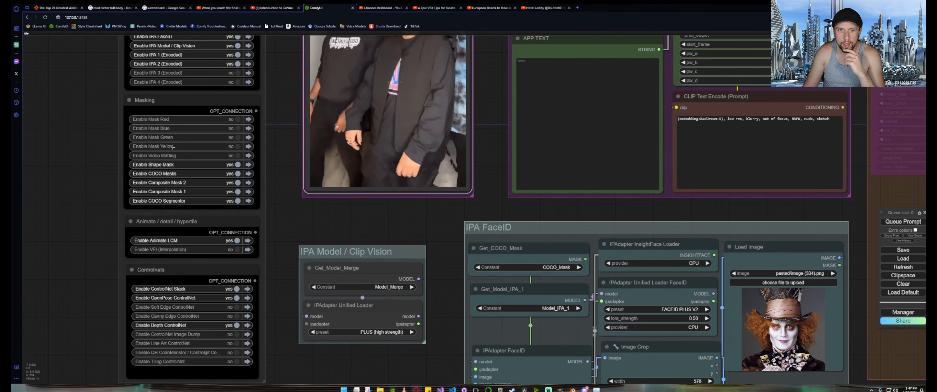
pyautogui.moveTo(230, 147); pyautogui.dragTo(245, 263)
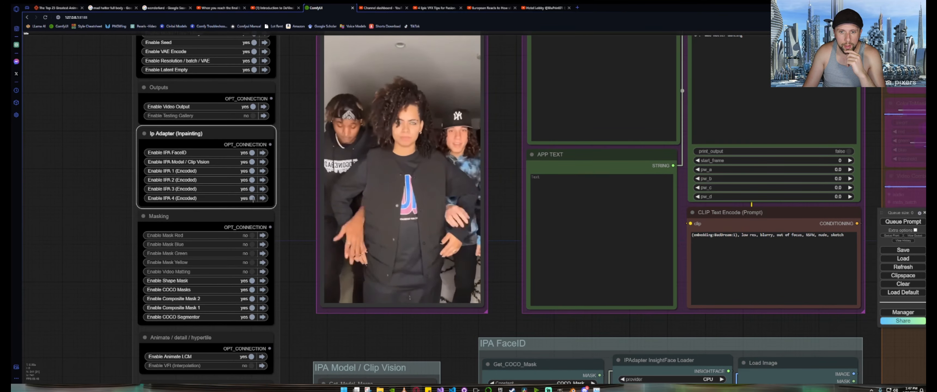
# Set the mask source of the IPA 3 (Encoded) group to Composite_Mask_1.
pyautogui.moveTo(75, 220); pyautogui.dragTo(89, 114)
pyautogui.scroll(-6, 90, 115)
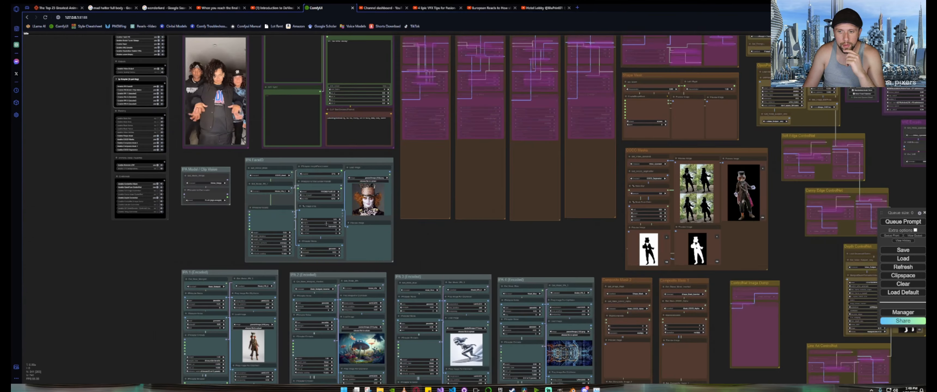
pyautogui.moveTo(528, 245); pyautogui.dragTo(346, 134)
pyautogui.scroll(8, 224, 238)
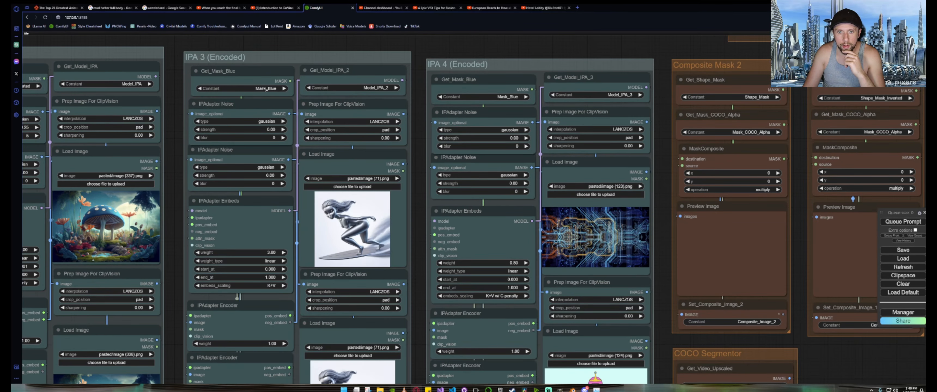
pyautogui.click(274, 88)
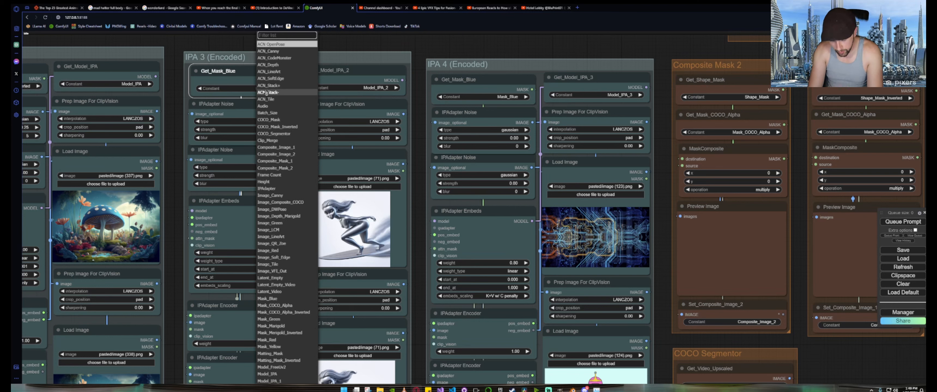
pyautogui.write('compo')
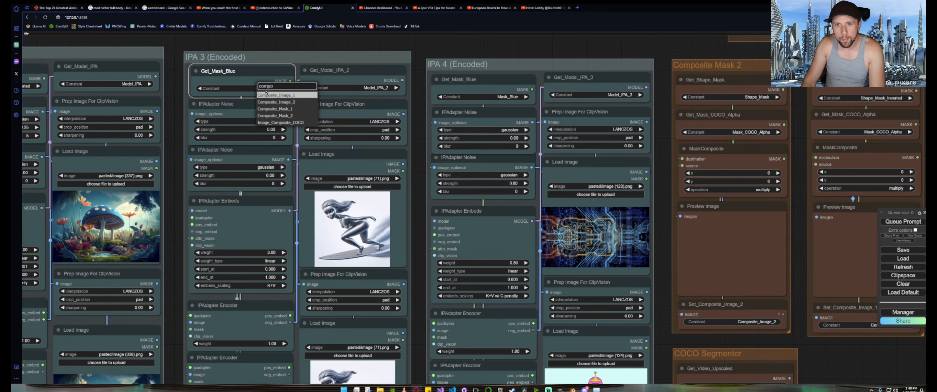
pyautogui.click(286, 110)
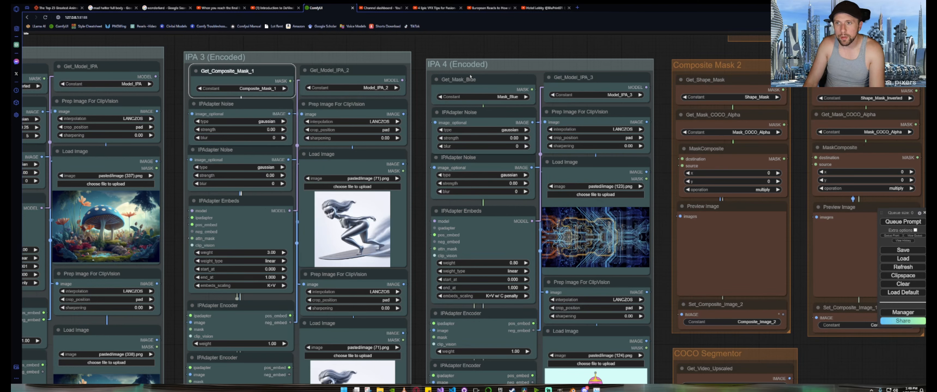
# Set the mask source of the IPA 4 (Encoded) group to Composite_Mask_2.
pyautogui.click(499, 97)
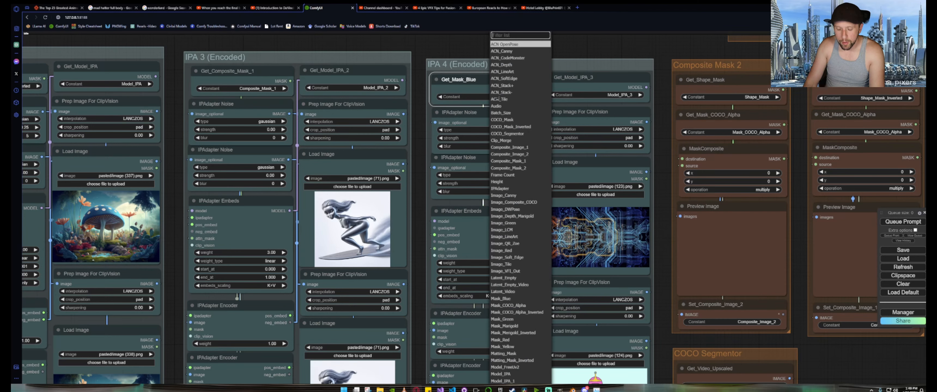
pyautogui.write('compos')
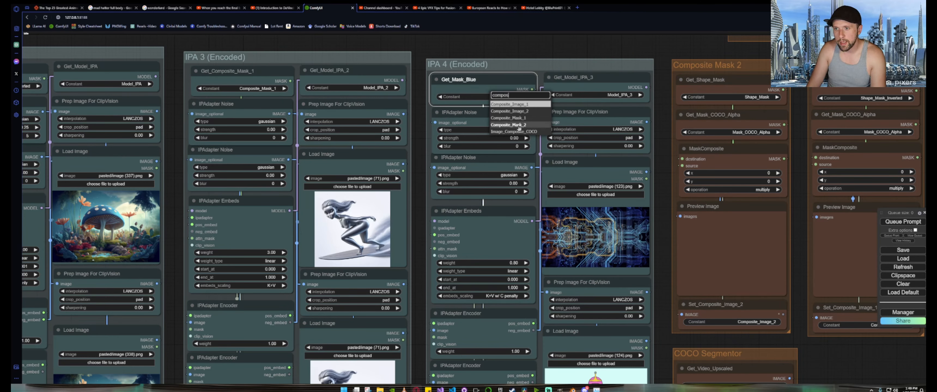
pyautogui.click(519, 126)
pyautogui.scroll(-6, 416, 113)
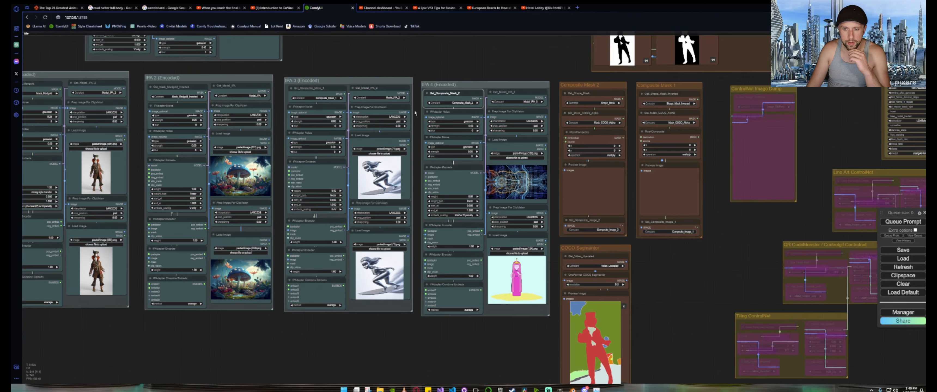
pyautogui.scroll(-2, 415, 113)
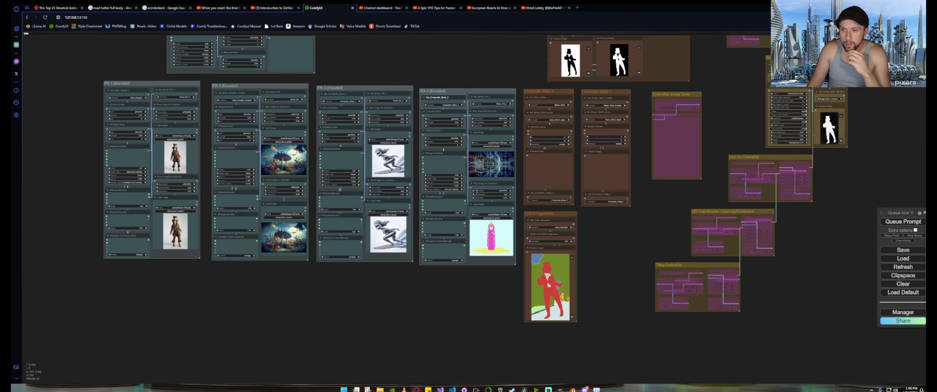
# Switch to the Google Images tab with the Mad Hatter results and search for "alice".
pyautogui.scroll(4, 513, 175)
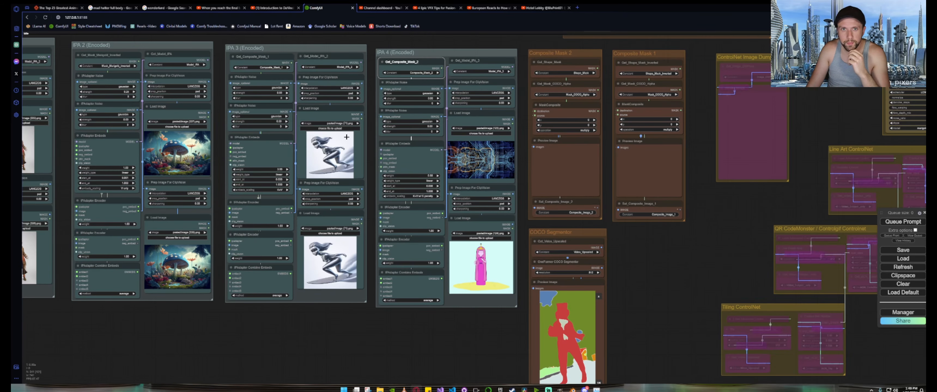
pyautogui.click(104, 8)
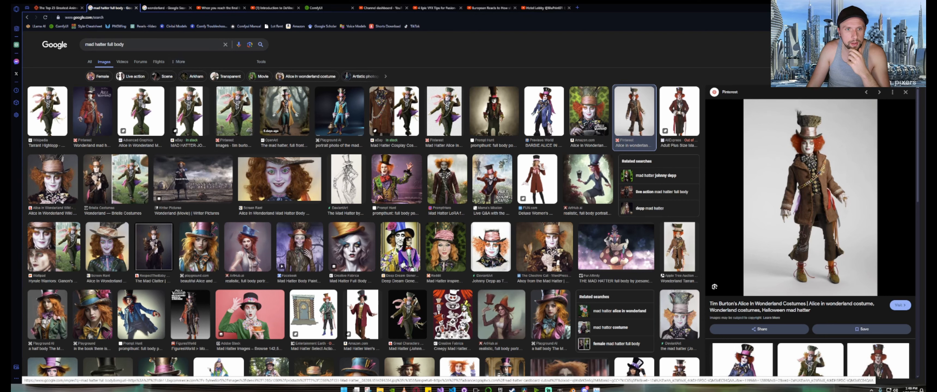
pyautogui.tripleClick(130, 45)
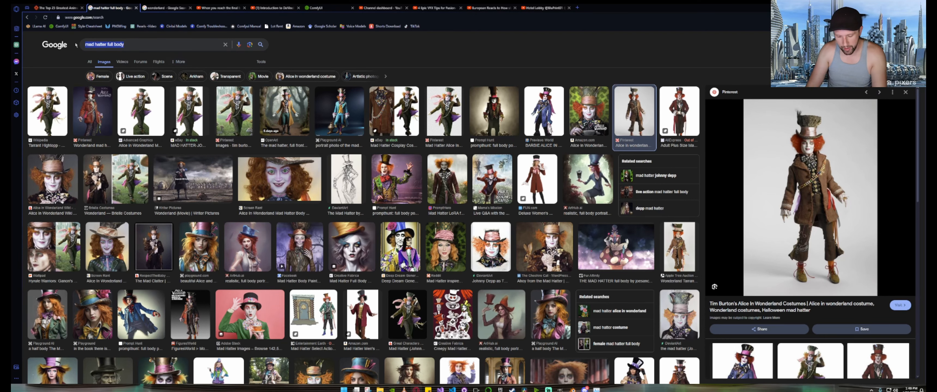
pyautogui.write('alice')
pyautogui.press('Return')
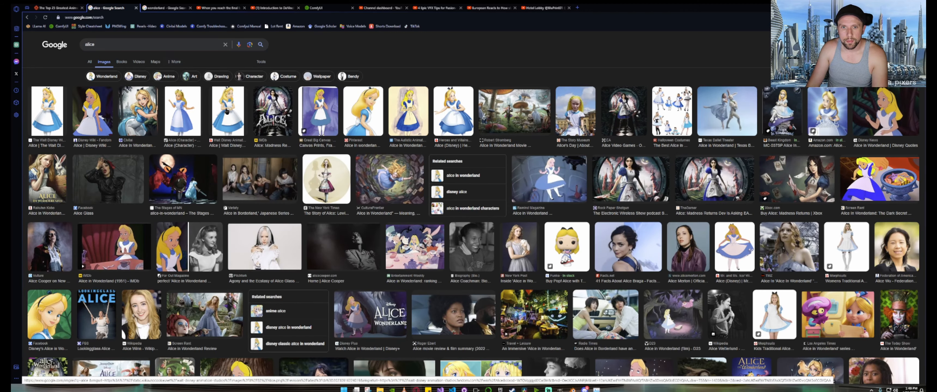
# Copy the full-body Alice picture from the Walt Disney Animation Studios Wikia result, and switch to the wonderland image results.
pyautogui.click(227, 111)
pyautogui.rightClick(768, 176)
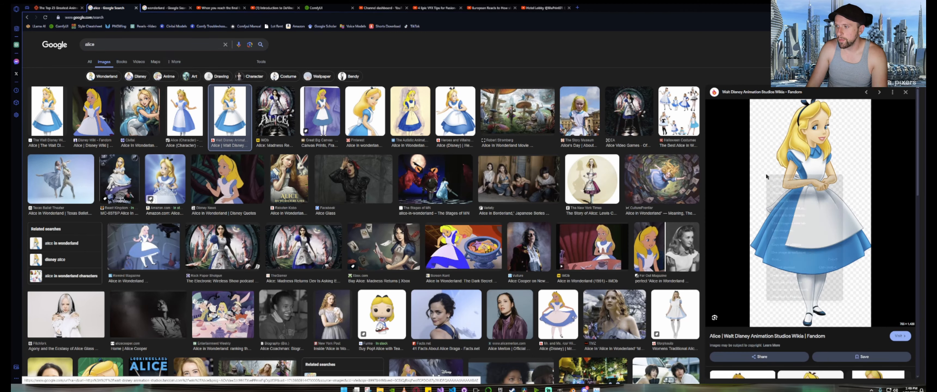
pyautogui.click(795, 238)
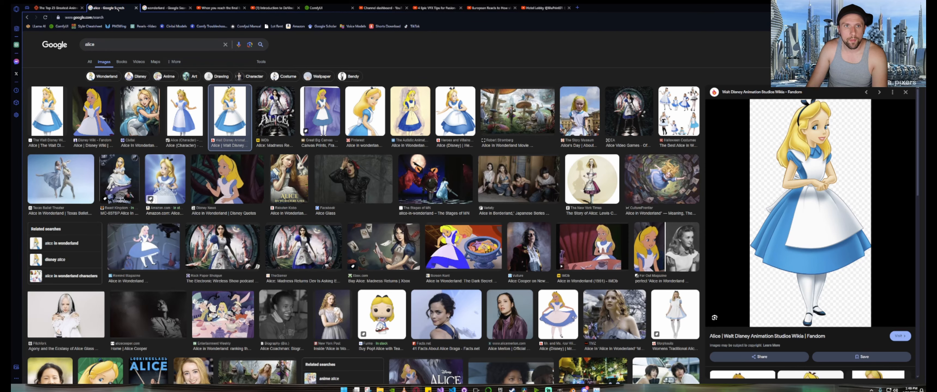
pyautogui.click(176, 8)
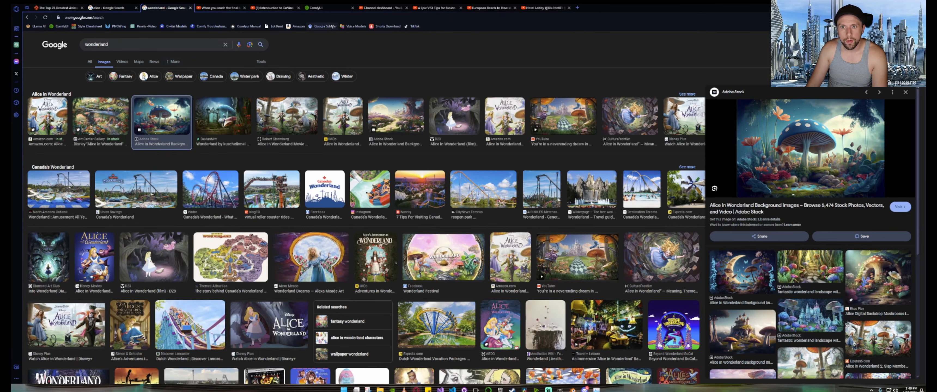
# Switch to ComfyUI and paste the copied Alice picture into both Load Image nodes of the IPA 4 (Encoded) group.
pyautogui.click(327, 8)
pyautogui.click(483, 266)
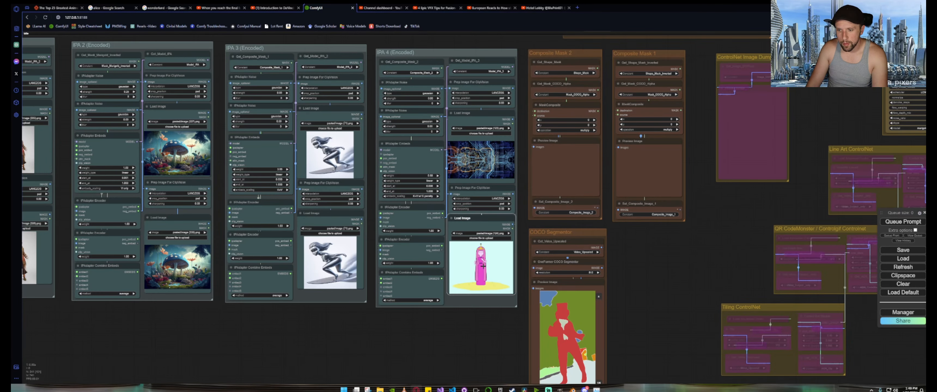
pyautogui.hotkey('ctrl', 'v')
pyautogui.click(483, 171)
pyautogui.hotkey('ctrl', 'v')
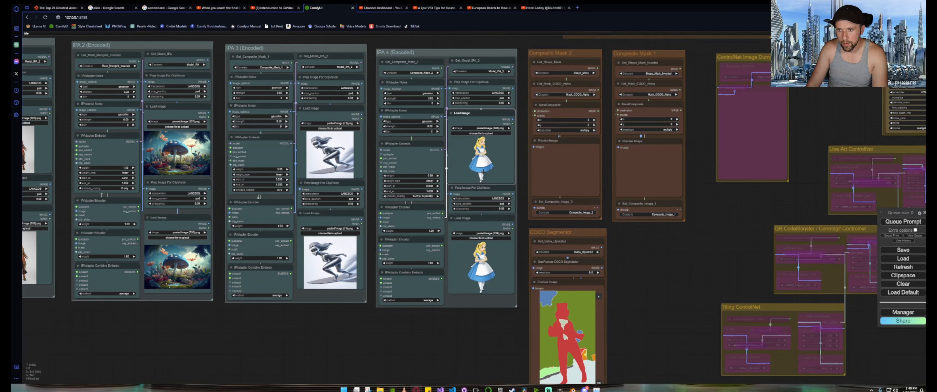
# Disable the IPA FaceID group in the Ip Adapter (Inpainting) group switches.
pyautogui.scroll(-4, 226, 233)
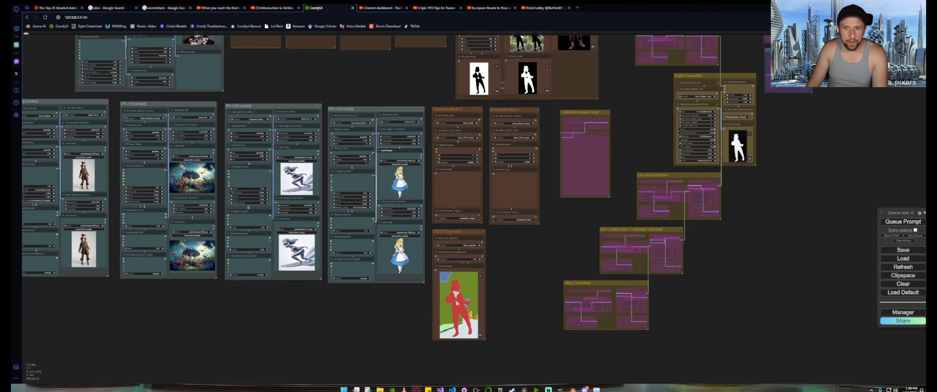
pyautogui.scroll(5, 297, 183)
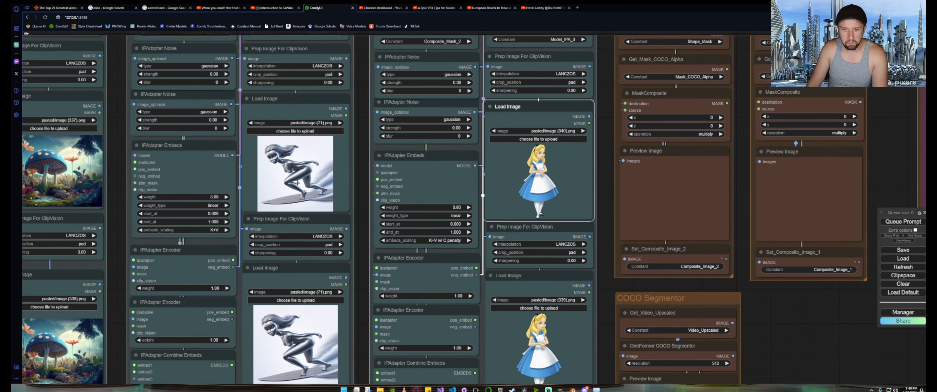
pyautogui.scroll(-10, 298, 184)
pyautogui.scroll(4, 239, 110)
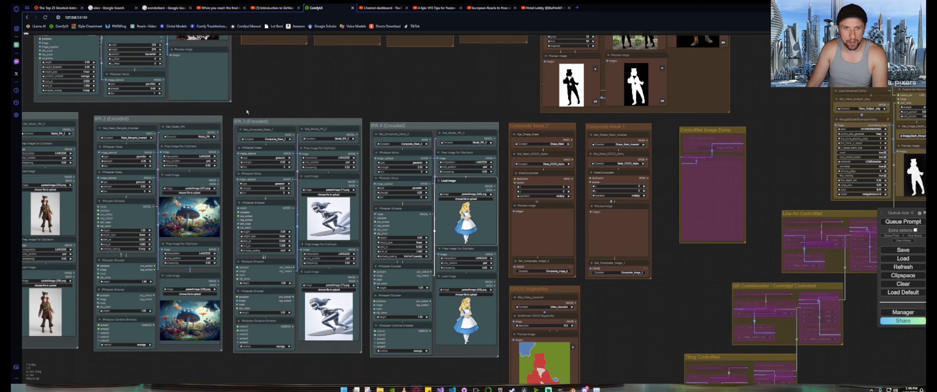
pyautogui.moveTo(246, 108); pyautogui.dragTo(410, 84)
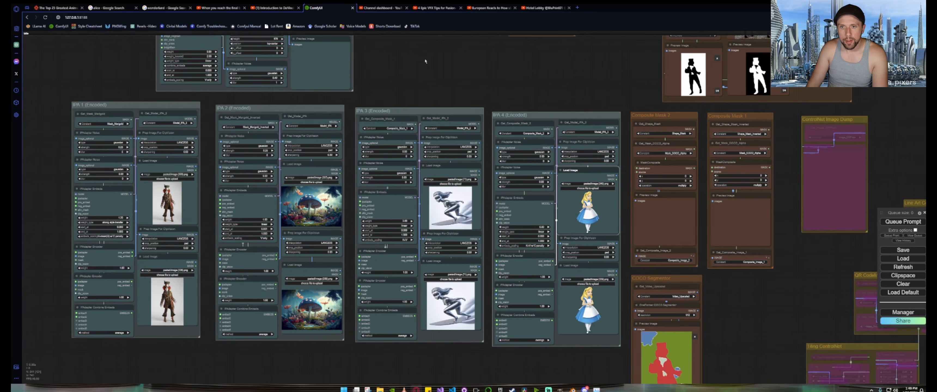
pyautogui.moveTo(425, 61); pyautogui.dragTo(504, 177)
pyautogui.scroll(-5, 517, 193)
pyautogui.scroll(5, 240, 84)
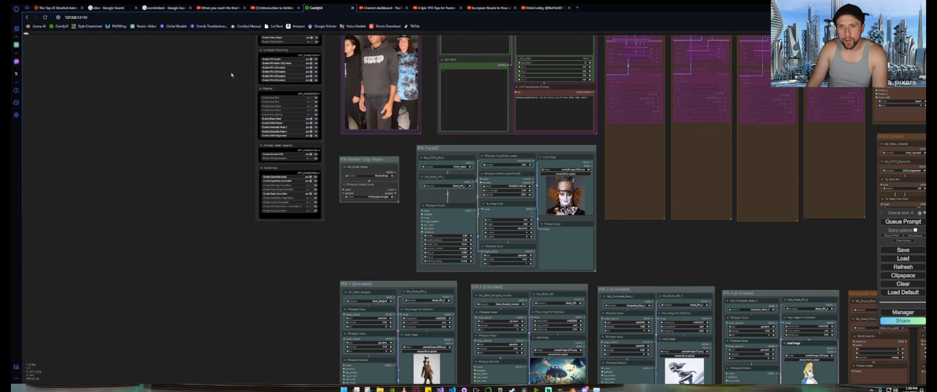
pyautogui.scroll(5, 232, 75)
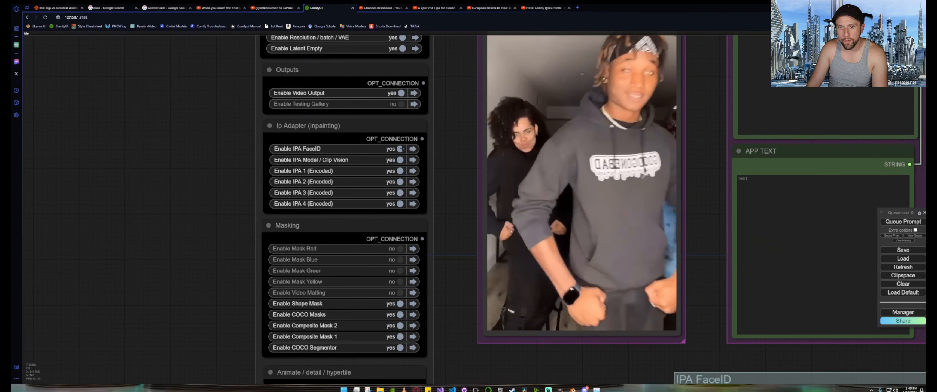
pyautogui.scroll(-5, 156, 169)
pyautogui.scroll(-1, 156, 169)
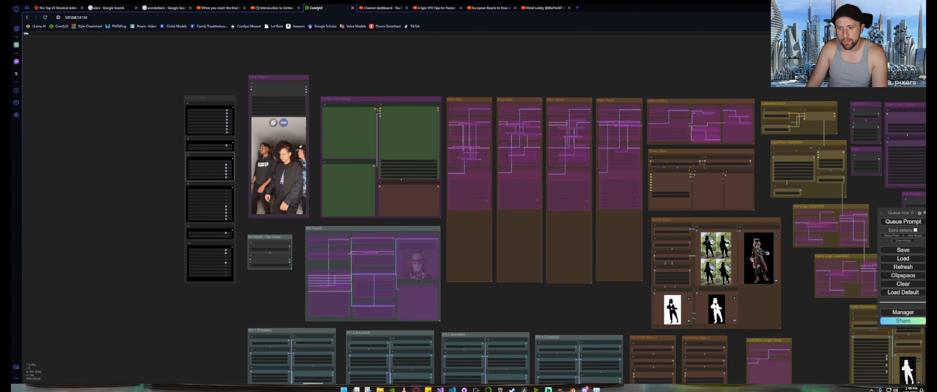
# Set the model source of IPA 2 (Encoded) to Model_IPA_1 and that of IPA 1 (Encoded) to Model_IPA.
pyautogui.scroll(6, 360, 193)
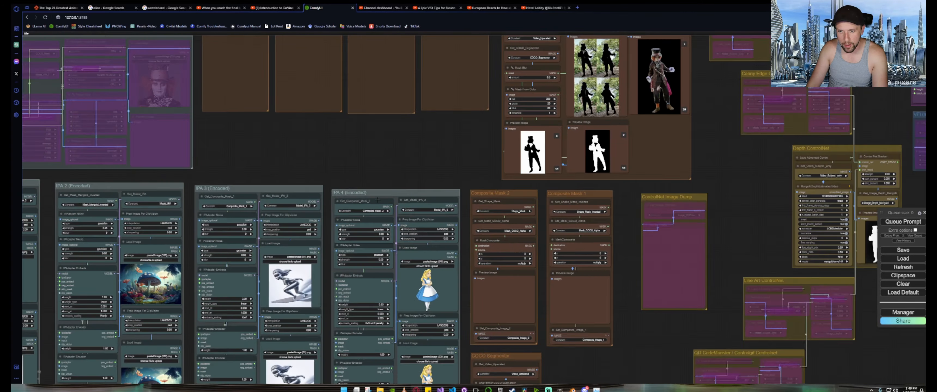
pyautogui.scroll(3, 377, 200)
pyautogui.moveTo(389, 161); pyautogui.dragTo(453, 90)
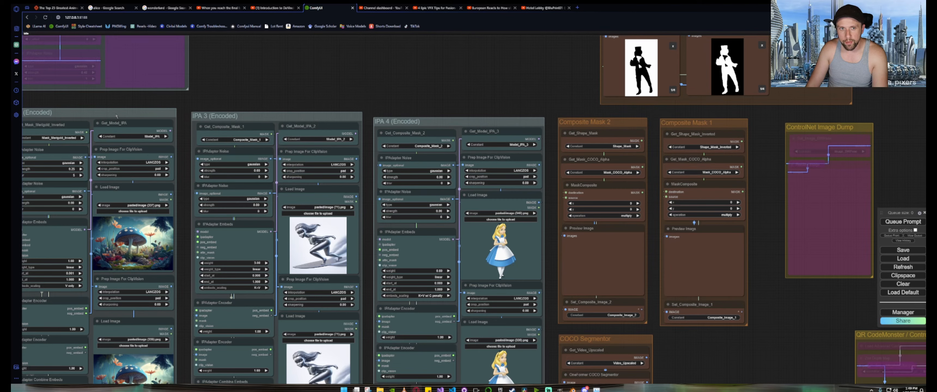
pyautogui.moveTo(110, 116); pyautogui.dragTo(437, 157)
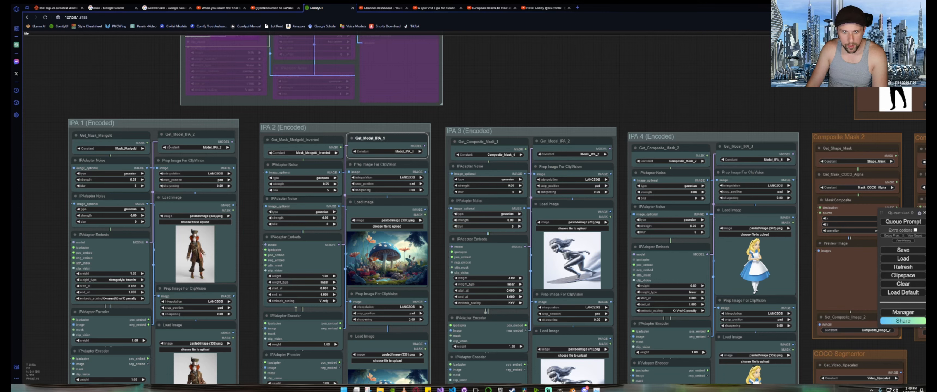
pyautogui.click(164, 147)
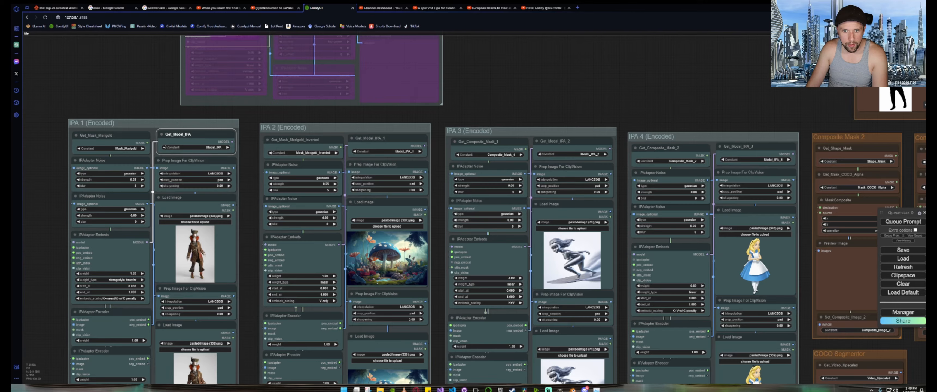
# Reconnect the Get model node to FreeU_V2's model input and set its source to Model_IPA_4.
pyautogui.scroll(-6, 187, 142)
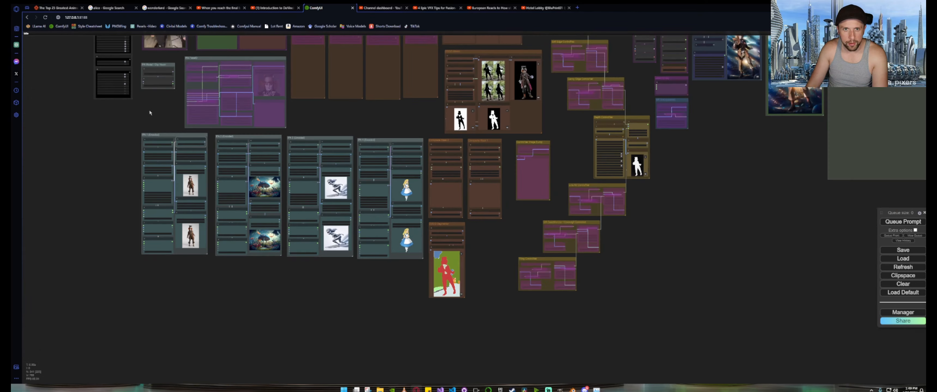
pyautogui.scroll(5, 193, 172)
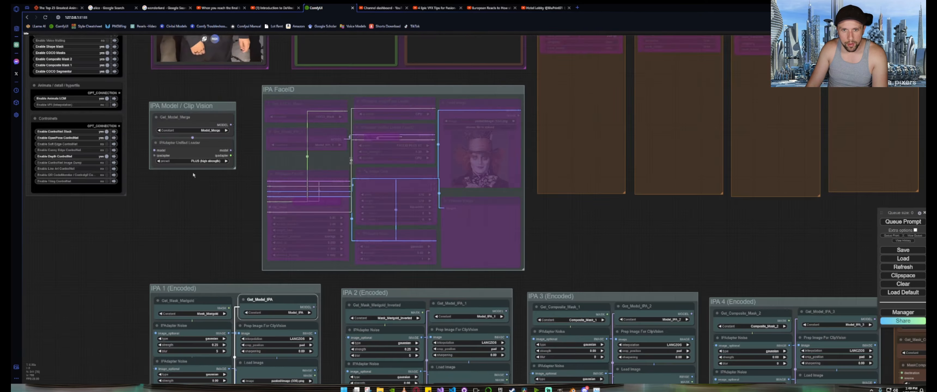
pyautogui.scroll(-3, 192, 171)
pyautogui.moveTo(402, 207); pyautogui.dragTo(205, 271)
pyautogui.scroll(4, 433, 112)
pyautogui.scroll(2, 390, 123)
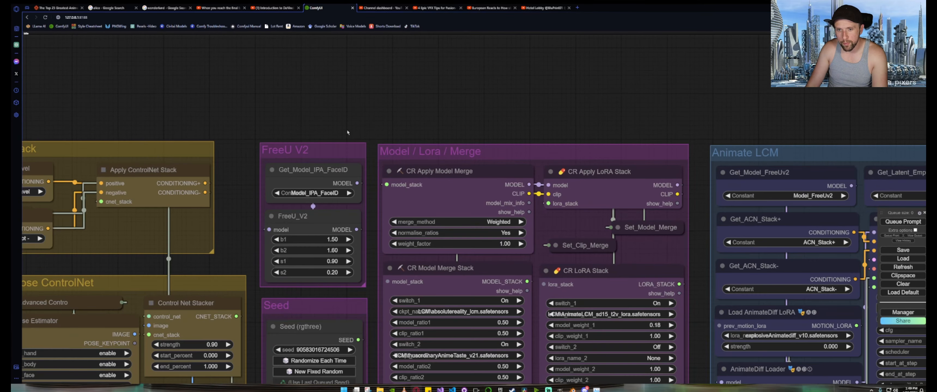
pyautogui.click(349, 193)
pyautogui.click(349, 193)
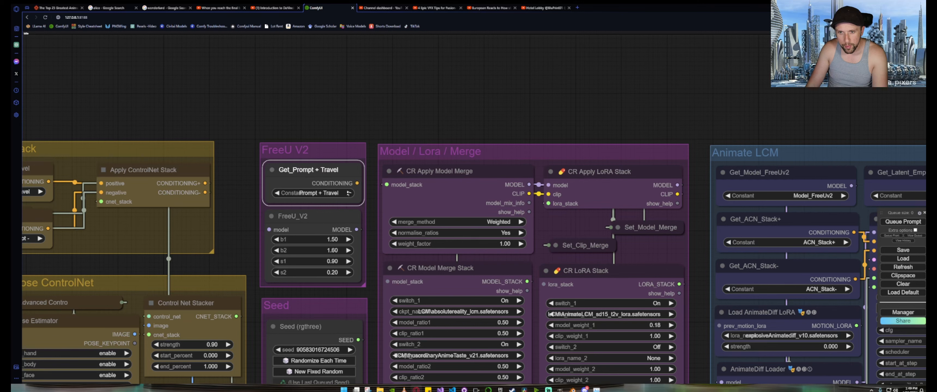
pyautogui.click(278, 194)
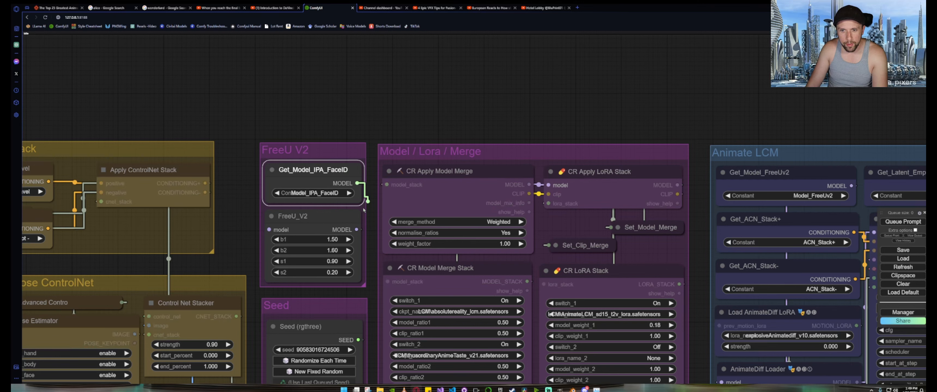
pyautogui.moveTo(356, 183); pyautogui.dragTo(283, 226)
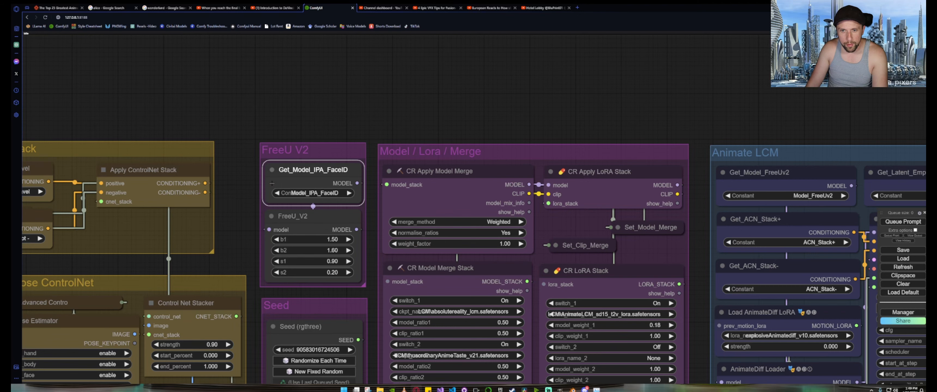
pyautogui.click(277, 193)
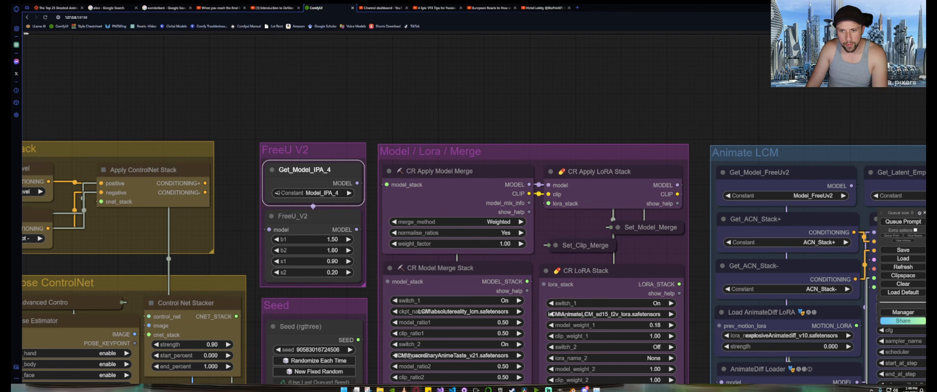
# Review the model, Animate LCM and Video Output groups, and check the settings across the IPA (Encoded) groups.
pyautogui.scroll(-10, 256, 119)
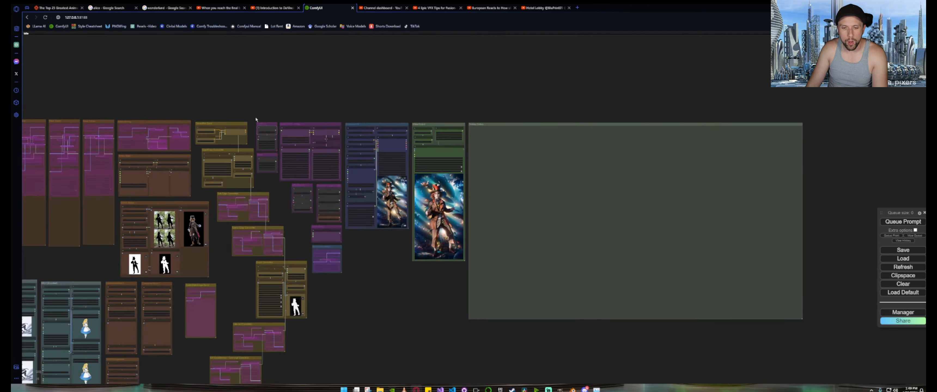
pyautogui.scroll(8, 155, 208)
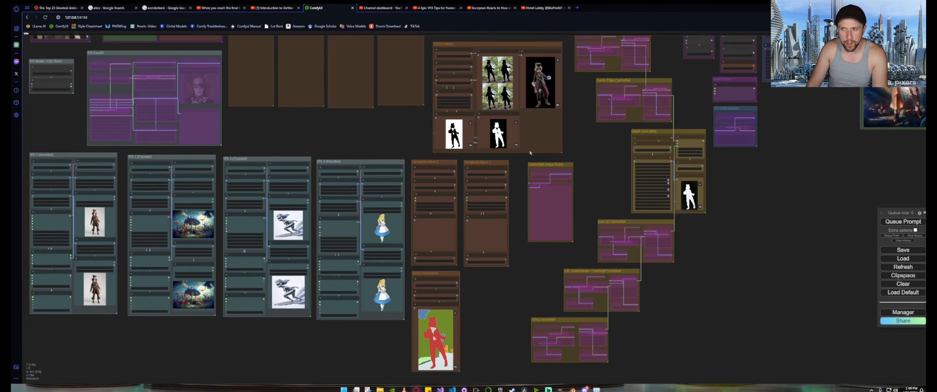
pyautogui.moveTo(578, 140); pyautogui.dragTo(585, 292)
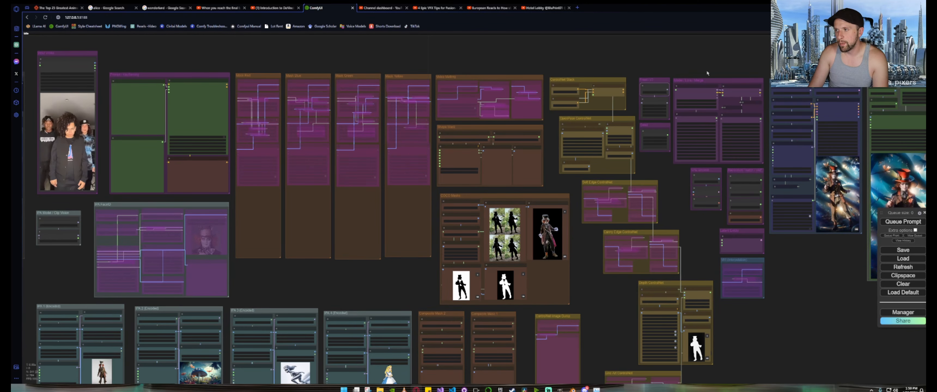
pyautogui.moveTo(746, 66); pyautogui.dragTo(364, 94)
pyautogui.scroll(10, 407, 113)
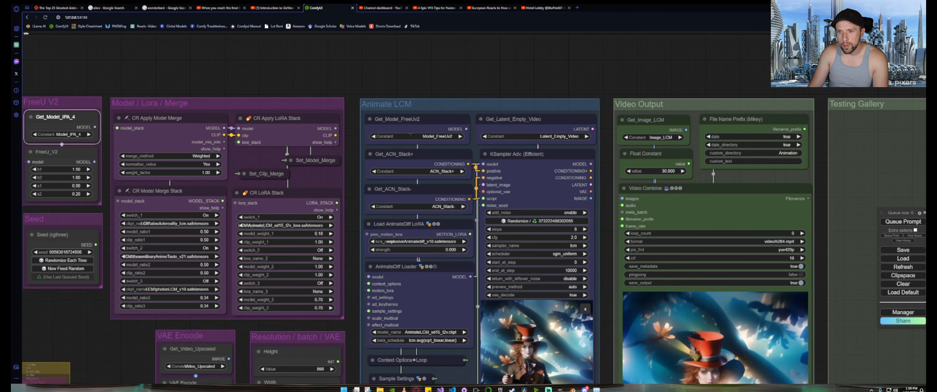
pyautogui.scroll(-6, 397, 120)
pyautogui.scroll(-5, 399, 122)
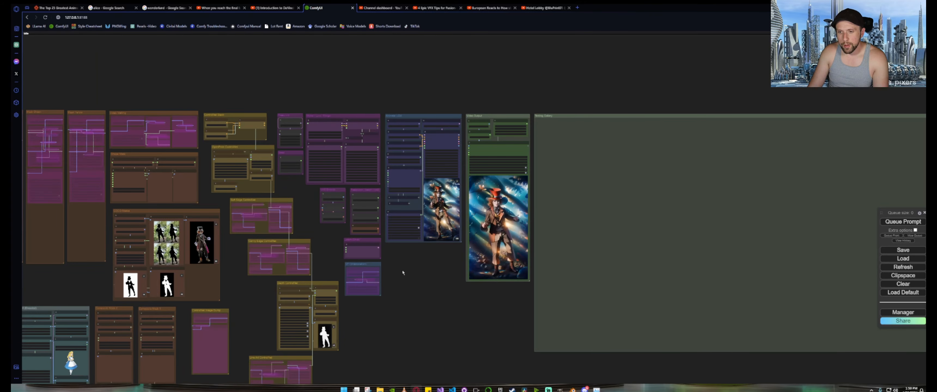
pyautogui.moveTo(403, 271); pyautogui.dragTo(680, 146)
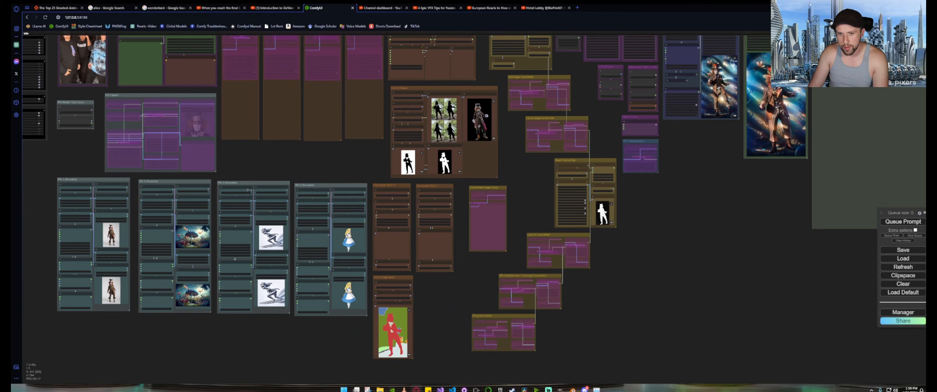
pyautogui.scroll(10, 170, 198)
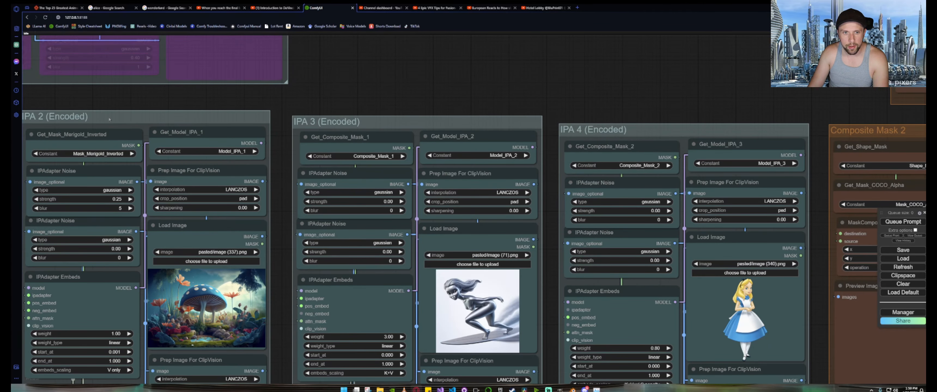
pyautogui.moveTo(110, 118); pyautogui.dragTo(454, 109)
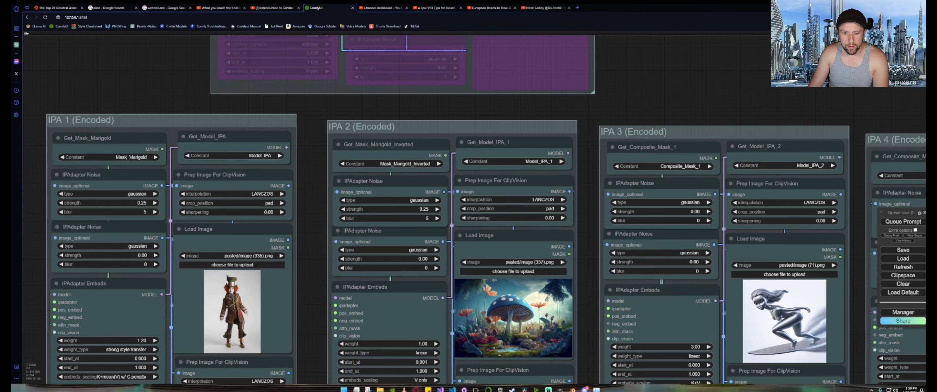
# Queue the prompt and follow the run's progress through to the COCO Segmentor group.
pyautogui.scroll(-10, 133, 159)
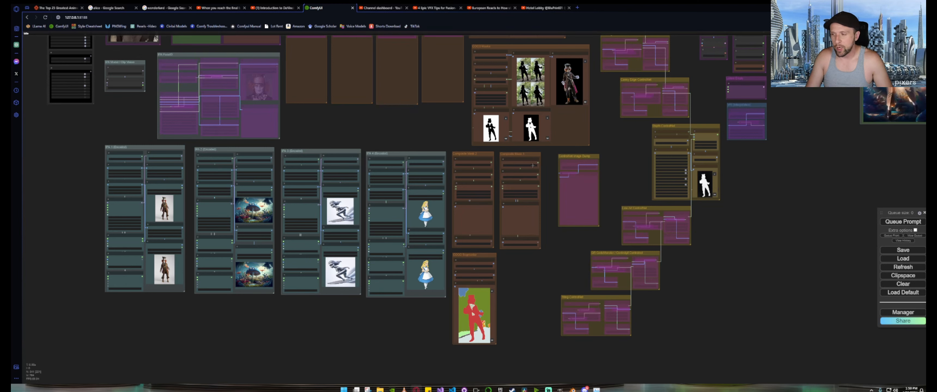
pyautogui.click(900, 223)
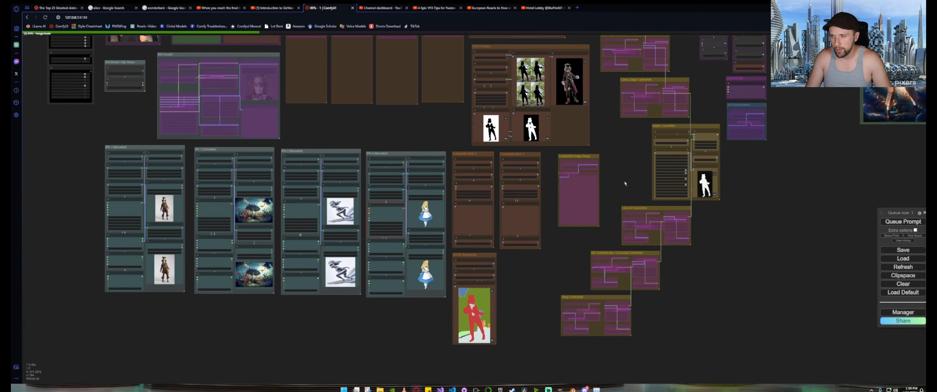
pyautogui.moveTo(627, 170); pyautogui.dragTo(485, 286)
pyautogui.scroll(5, 433, 145)
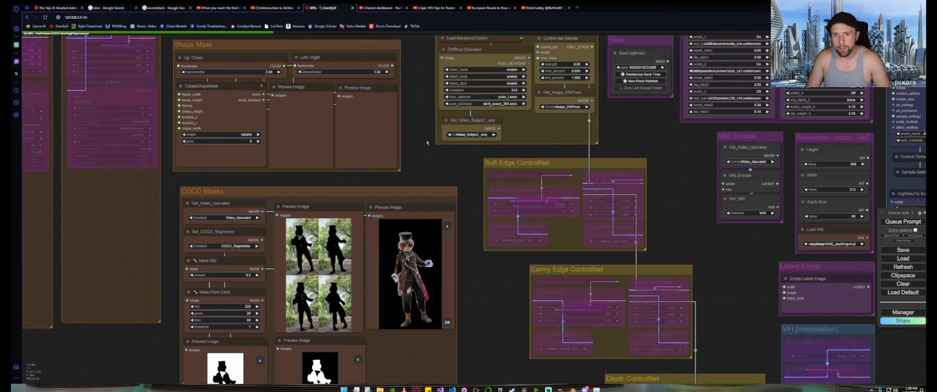
pyautogui.scroll(-6, 428, 142)
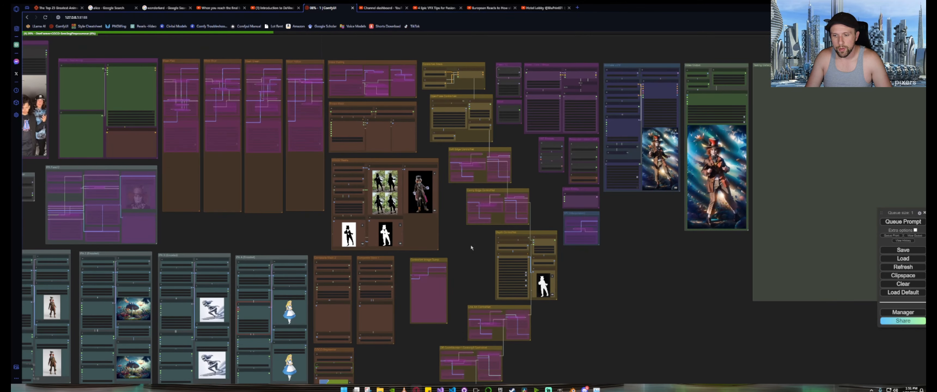
pyautogui.moveTo(471, 247); pyautogui.dragTo(430, 247)
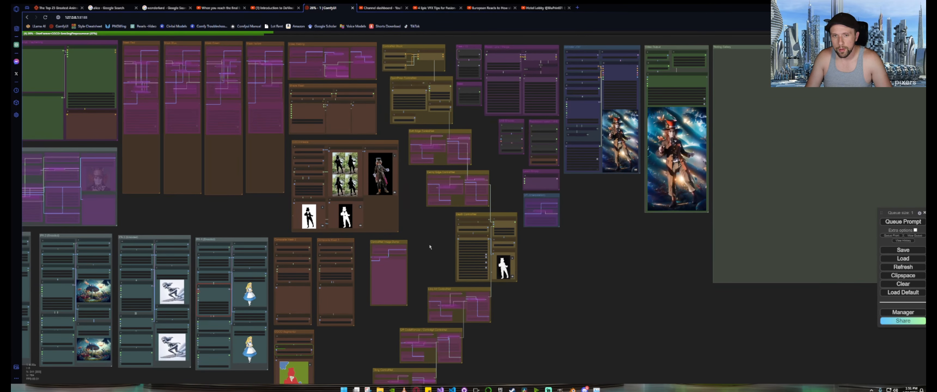
pyautogui.moveTo(430, 247); pyautogui.dragTo(441, 146)
pyautogui.scroll(5, 348, 307)
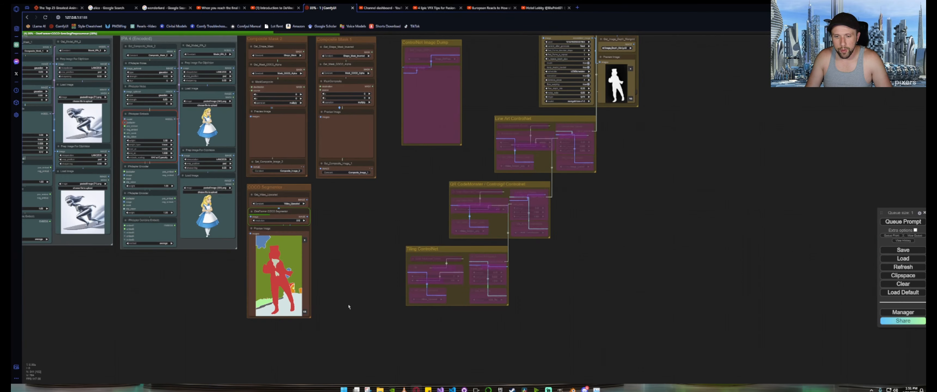
pyautogui.moveTo(346, 286); pyautogui.dragTo(433, 244)
pyautogui.scroll(3, 404, 244)
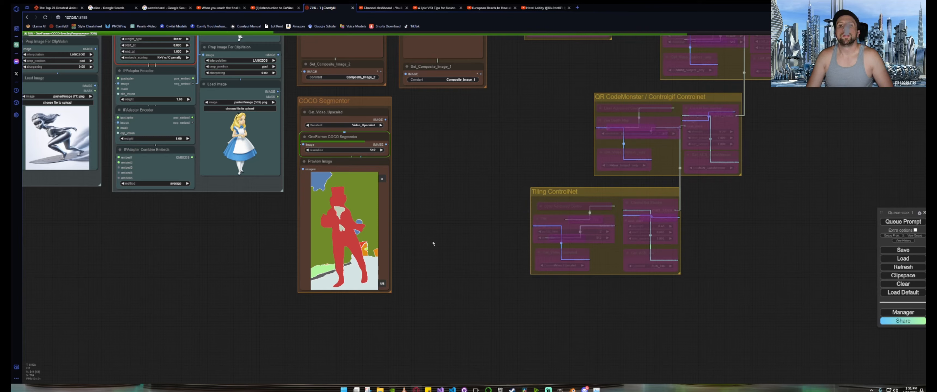
# Review the four IPA (Encoded) groups during the run and inspect the IPAdapter Embeds node in IPA 4 (Encoded).
pyautogui.moveTo(180, 263); pyautogui.dragTo(306, 382)
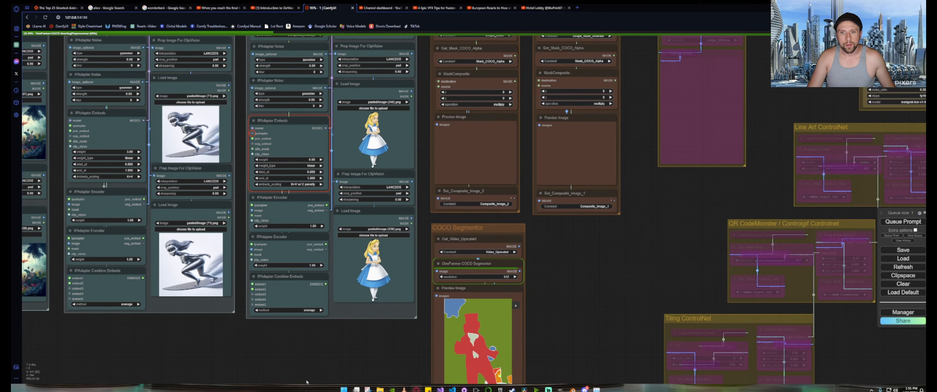
pyautogui.scroll(-3, 292, 349)
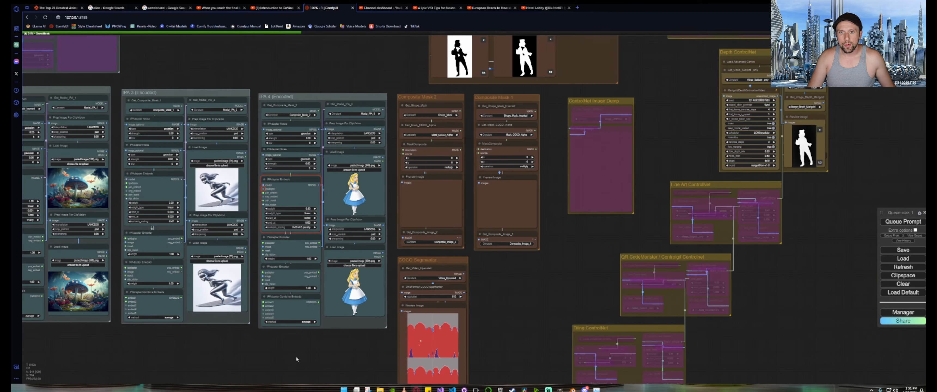
pyautogui.moveTo(255, 356); pyautogui.dragTo(443, 343)
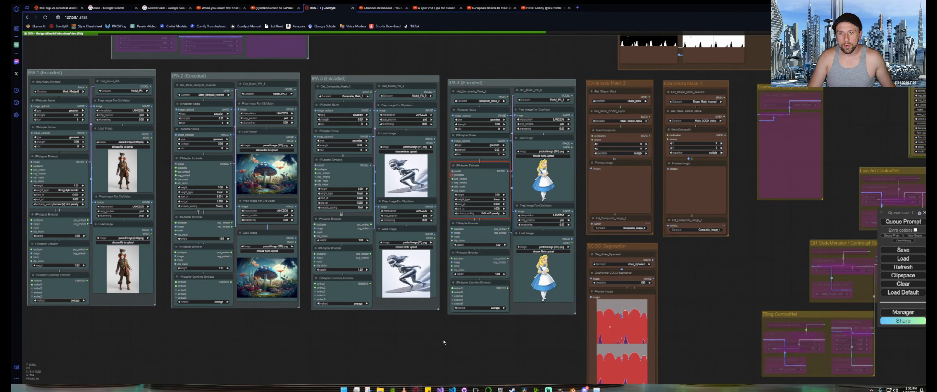
pyautogui.moveTo(444, 342); pyautogui.dragTo(375, 337)
pyautogui.scroll(8, 269, 181)
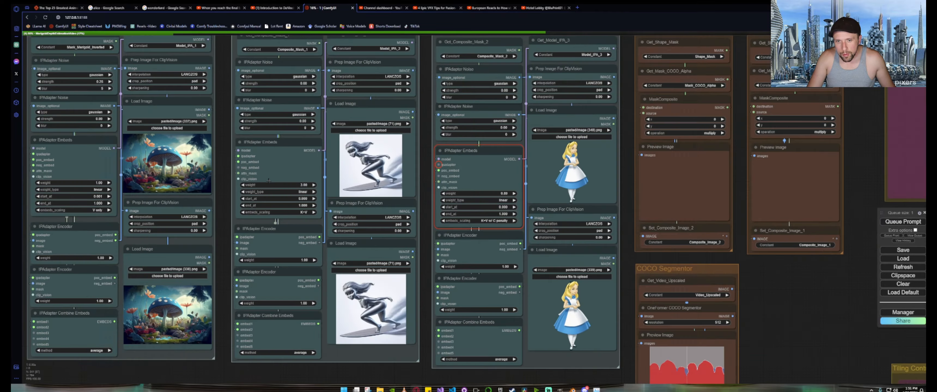
pyautogui.scroll(-5, 269, 181)
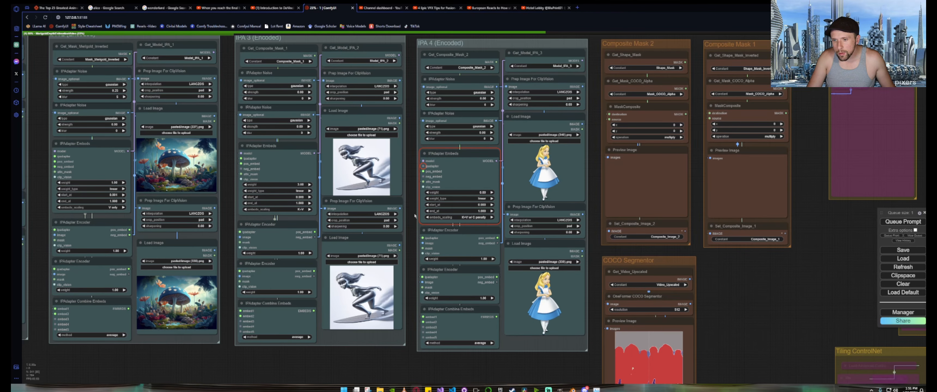
pyautogui.moveTo(477, 157); pyautogui.dragTo(392, 151)
pyautogui.moveTo(484, 202); pyautogui.dragTo(462, 155)
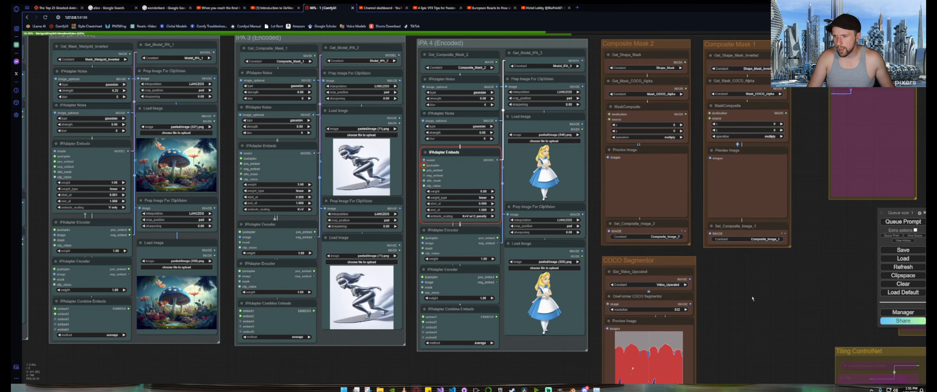
# Check the mask previews in the Composite Mask 1 and Composite Mask 2 groups and queue the prompt again.
pyautogui.scroll(-6, 756, 296)
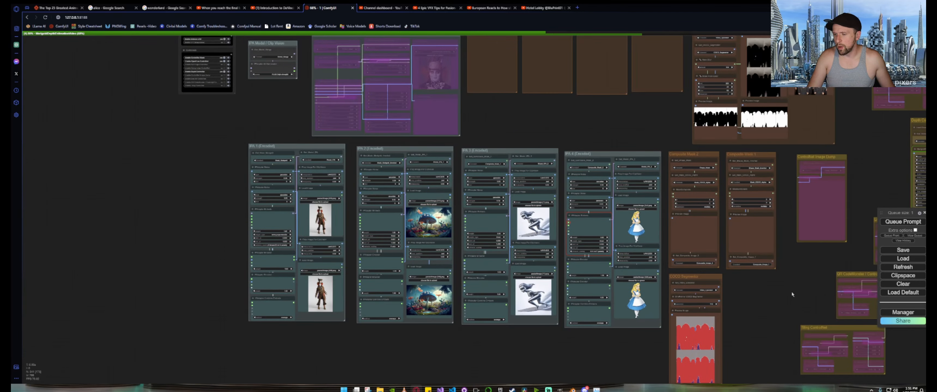
pyautogui.moveTo(792, 290); pyautogui.dragTo(346, 270)
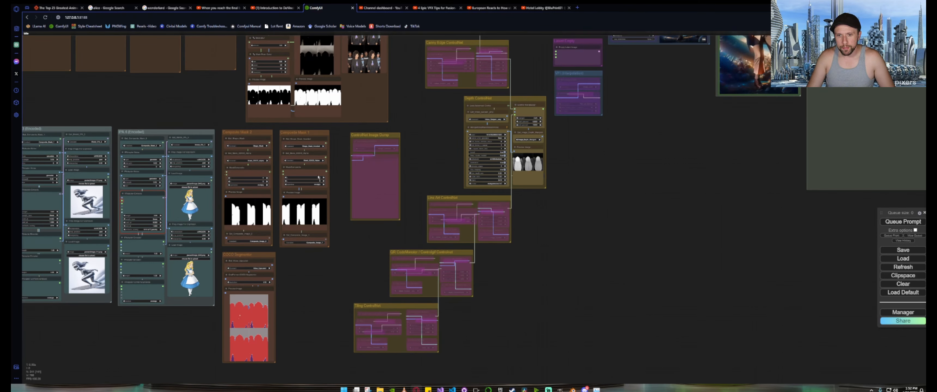
pyautogui.scroll(13, 253, 227)
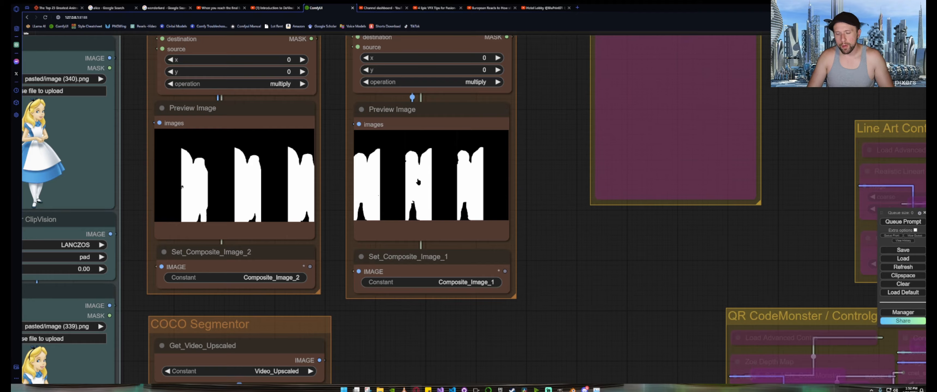
pyautogui.scroll(-12, 418, 182)
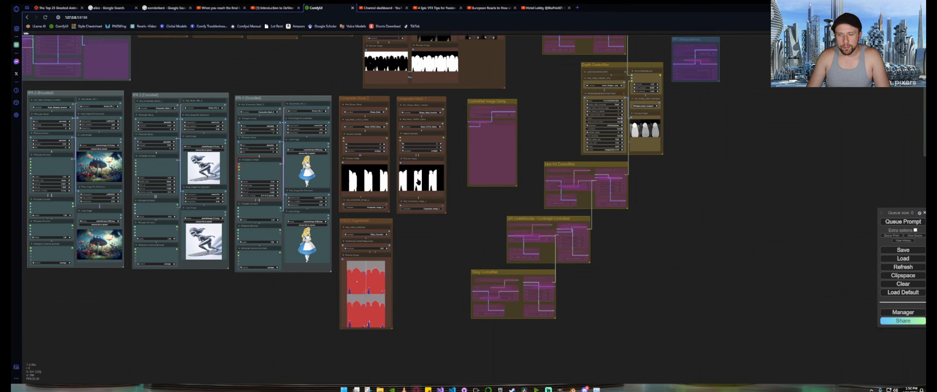
pyautogui.moveTo(733, 159); pyautogui.dragTo(485, 317)
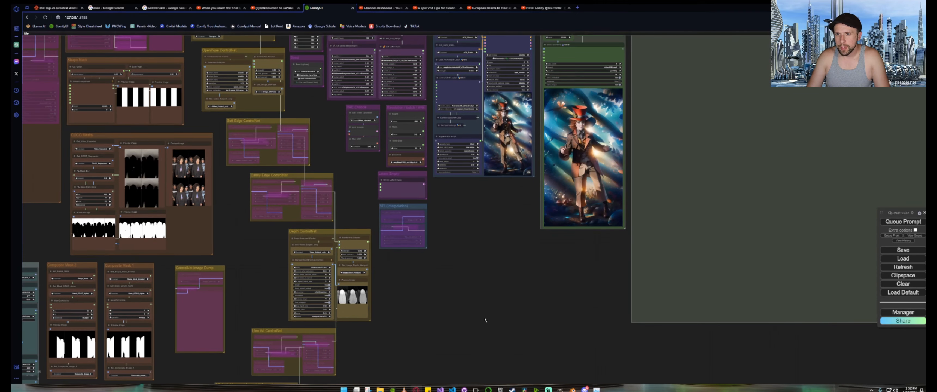
pyautogui.scroll(-4, 479, 260)
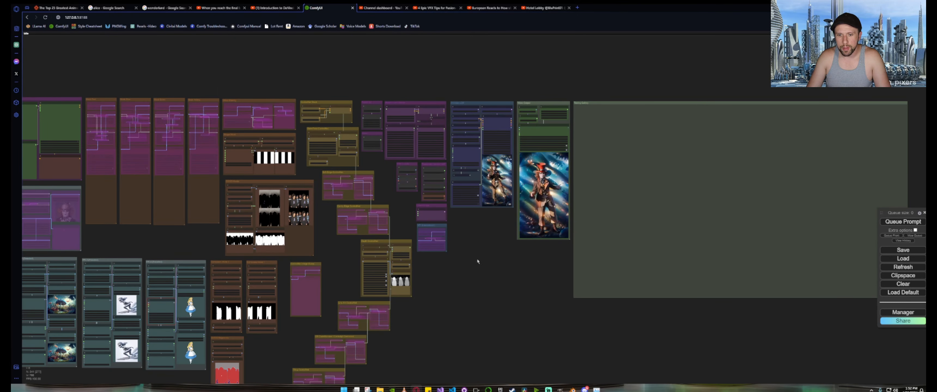
pyautogui.moveTo(452, 308); pyautogui.dragTo(599, 257)
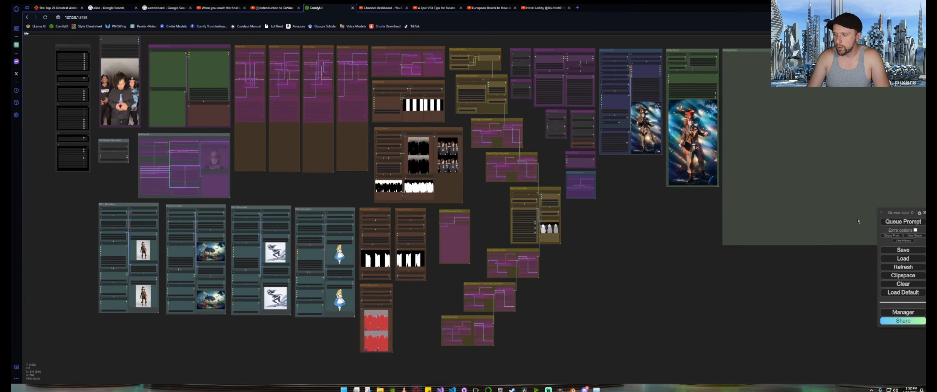
pyautogui.click(900, 223)
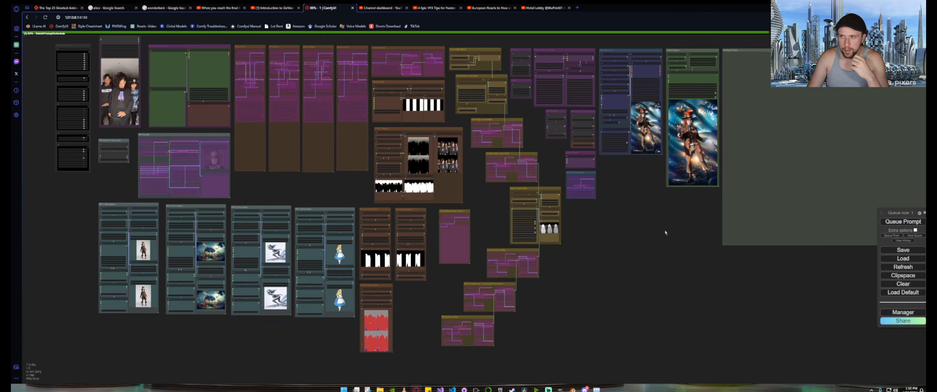
# Examine the KSampler, LoRA stack, ControlNet Stack and OpenPose ControlNet settings while the queued run progresses.
pyautogui.scroll(10, 649, 209)
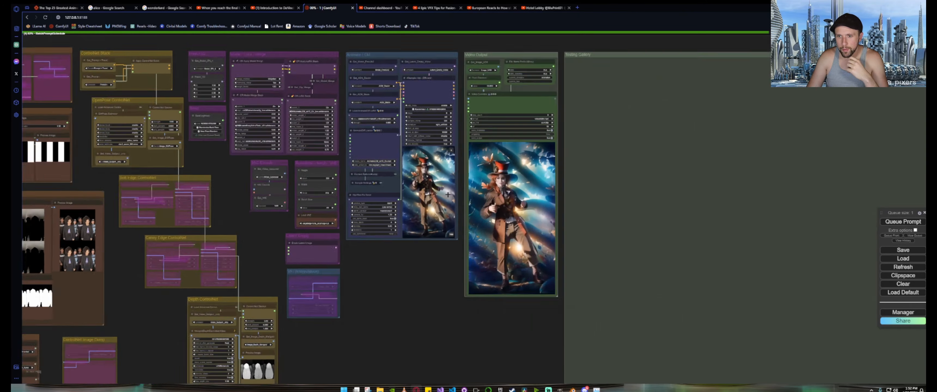
pyautogui.scroll(-3, 471, 246)
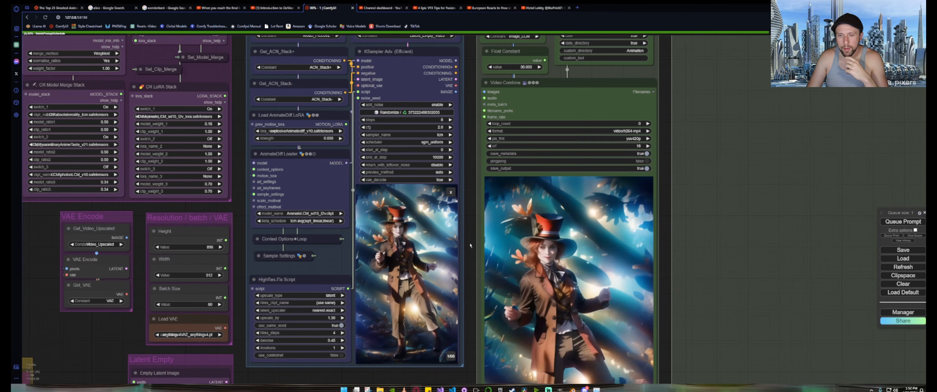
pyautogui.scroll(5, 320, 91)
pyautogui.scroll(3, 321, 91)
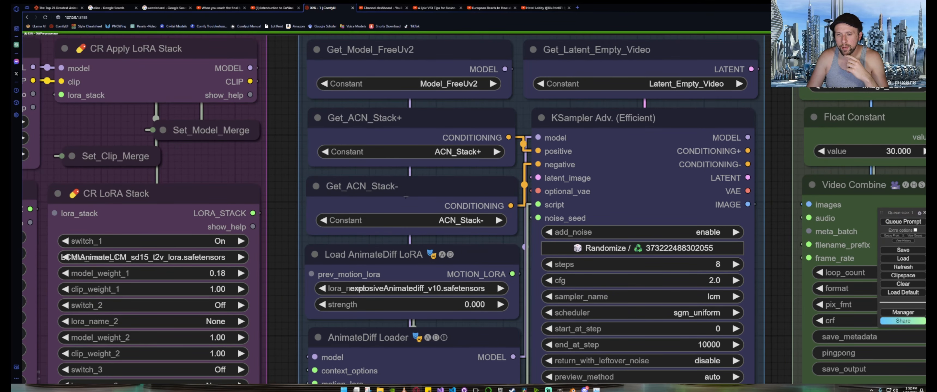
pyautogui.scroll(-12, 392, 181)
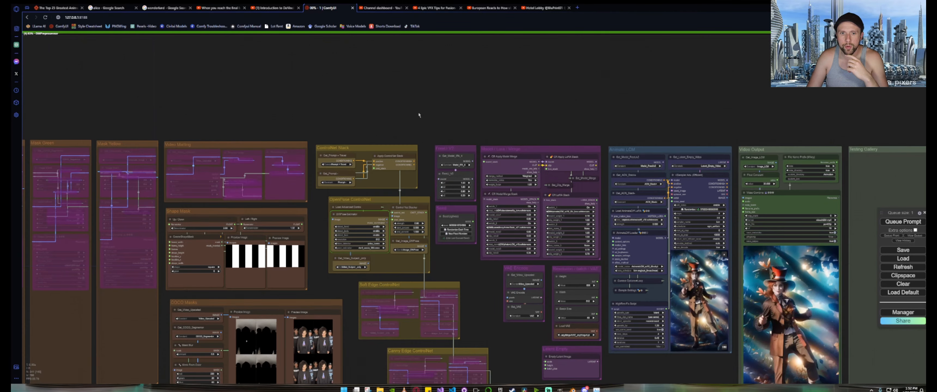
pyautogui.scroll(10, 311, 179)
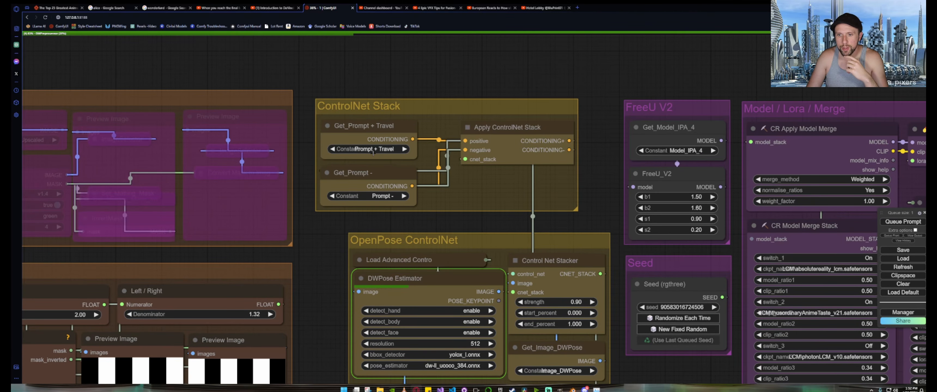
pyautogui.scroll(-8, 321, 258)
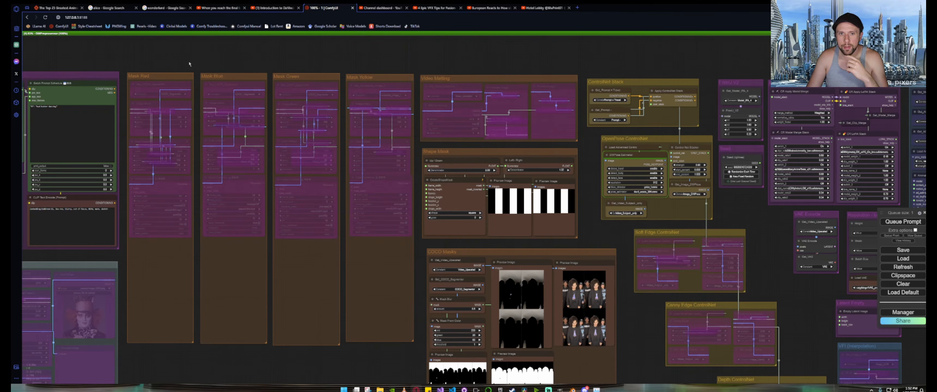
# Look over the input video, prompt and mask groups and return to the sampler and Video Output groups.
pyautogui.moveTo(189, 64); pyautogui.dragTo(403, 105)
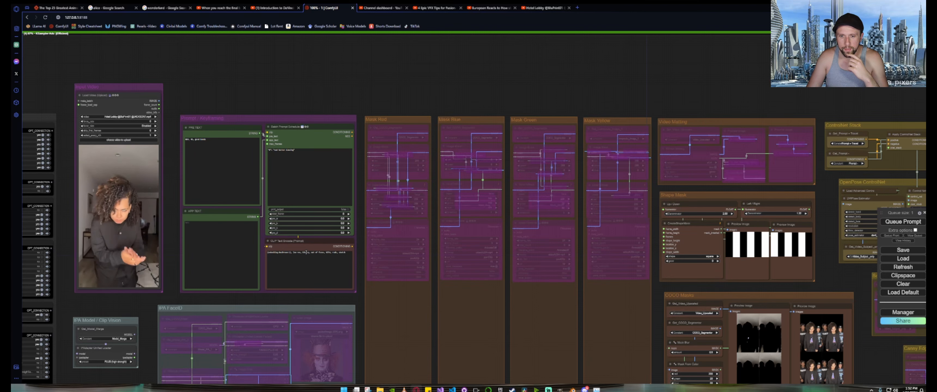
pyautogui.scroll(-4, 443, 61)
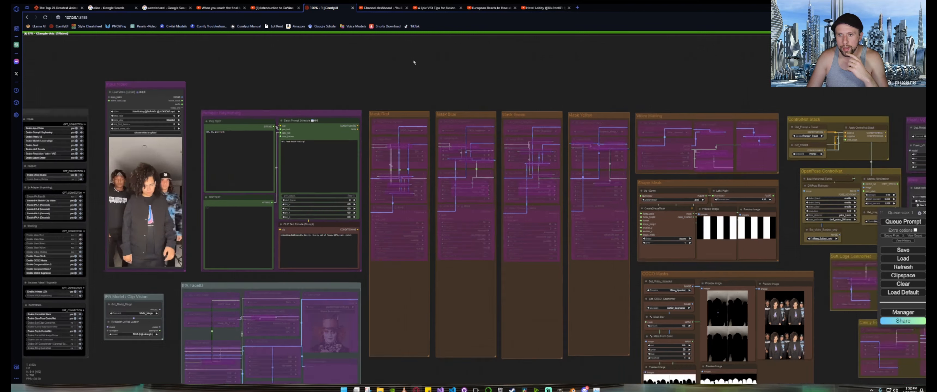
pyautogui.scroll(2, 432, 77)
pyautogui.moveTo(532, 80); pyautogui.dragTo(167, 87)
pyautogui.moveTo(570, 97); pyautogui.dragTo(383, 99)
pyautogui.moveTo(489, 100); pyautogui.dragTo(821, 122)
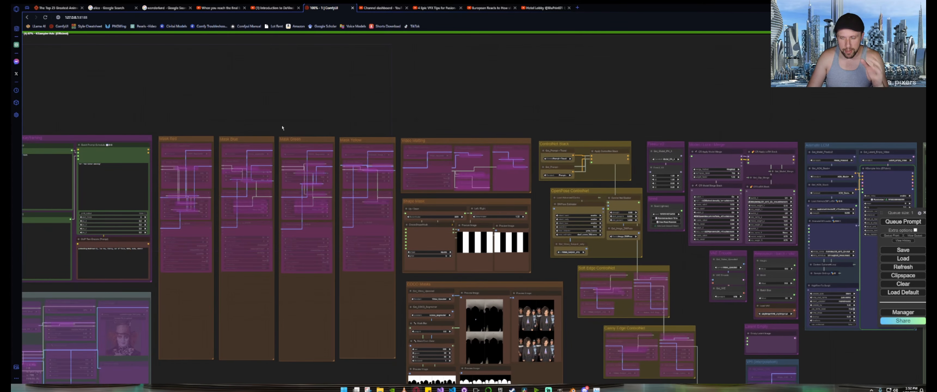
pyautogui.moveTo(729, 124); pyautogui.dragTo(726, 124)
pyautogui.moveTo(495, 129); pyautogui.dragTo(216, 80)
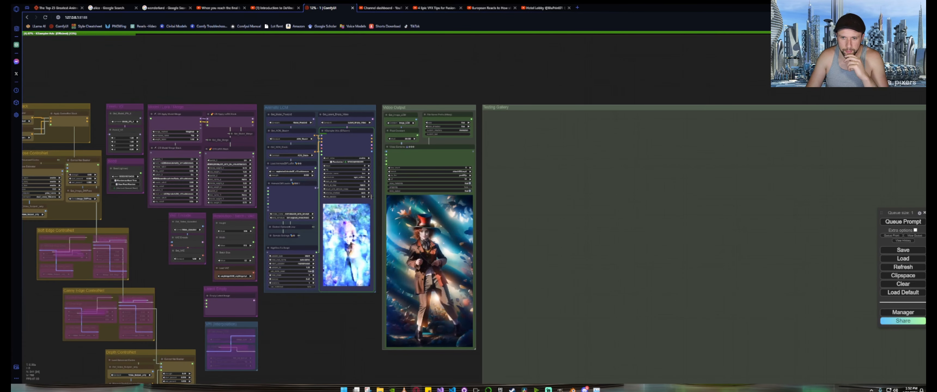
# Check the KSampler preview, view the GPU performance in Task Manager, and minimize its window.
pyautogui.scroll(8, 380, 219)
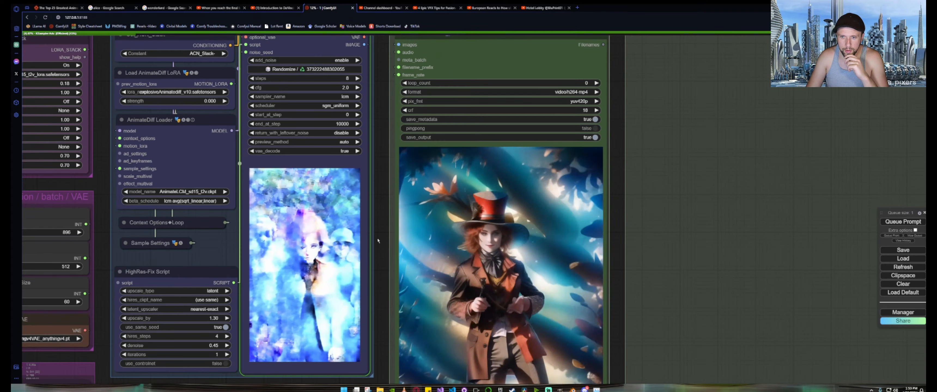
pyautogui.moveTo(386, 238); pyautogui.dragTo(407, 206)
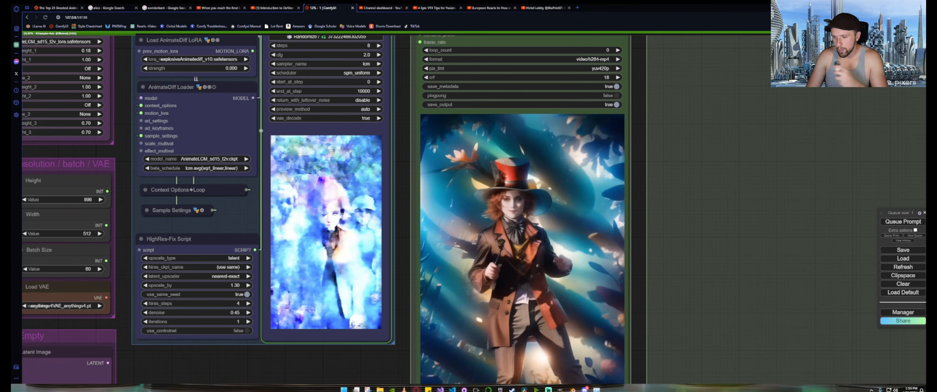
pyautogui.hotkey('ctrl', 'shift', 'Escape')
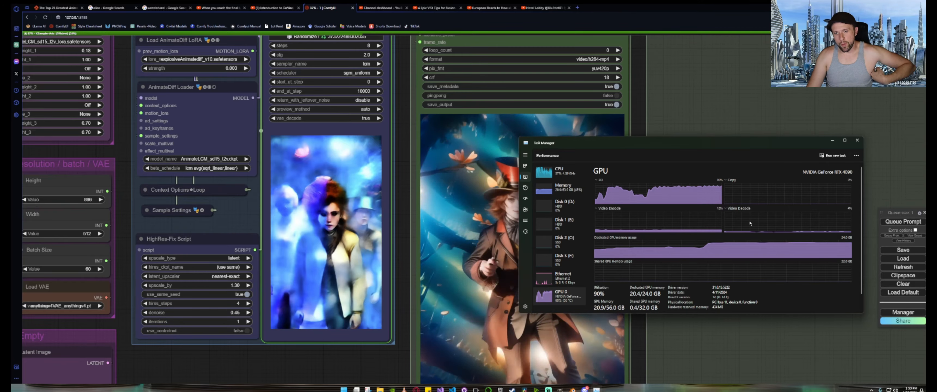
pyautogui.click(832, 140)
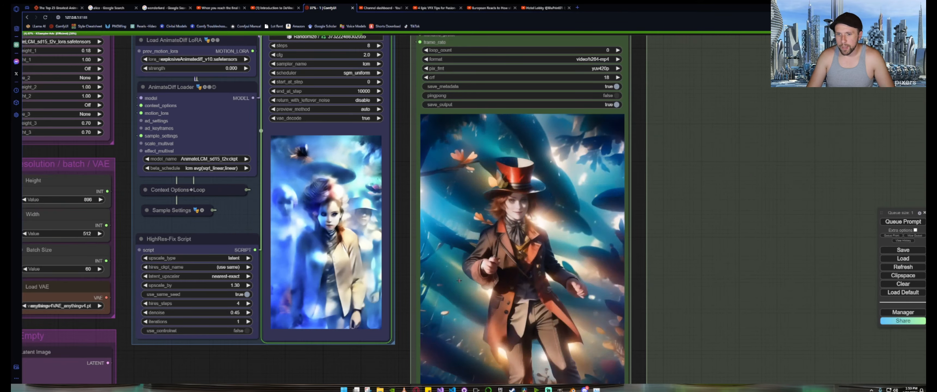
# Follow the KSampler preview as the frames render and compare it with the previous video in Video Output.
pyautogui.scroll(-6, 305, 363)
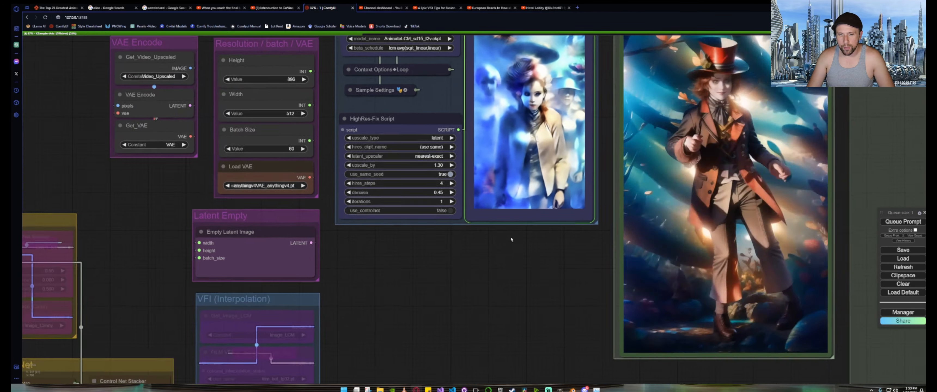
pyautogui.scroll(-3, 512, 239)
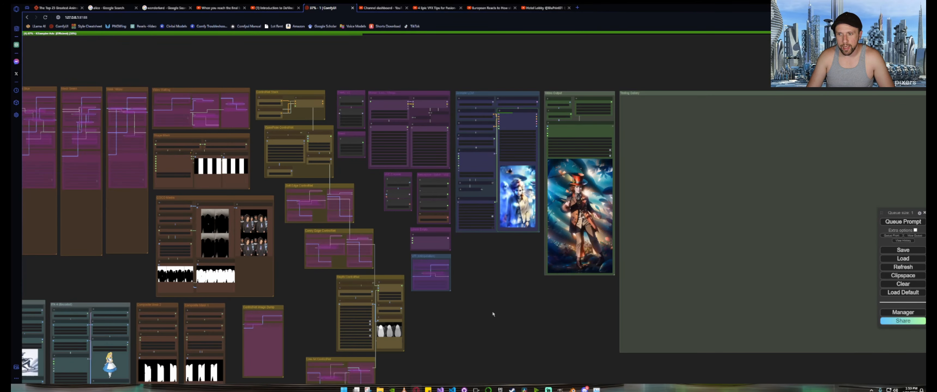
pyautogui.moveTo(493, 314); pyautogui.dragTo(364, 349)
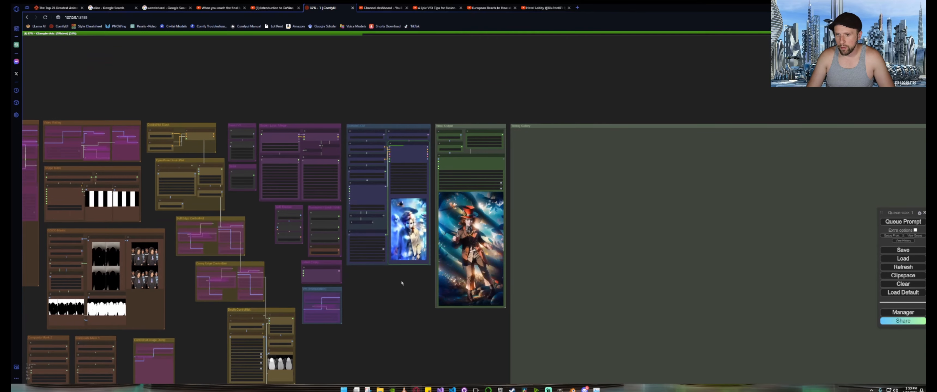
pyautogui.scroll(2, 426, 230)
pyautogui.scroll(5, 426, 231)
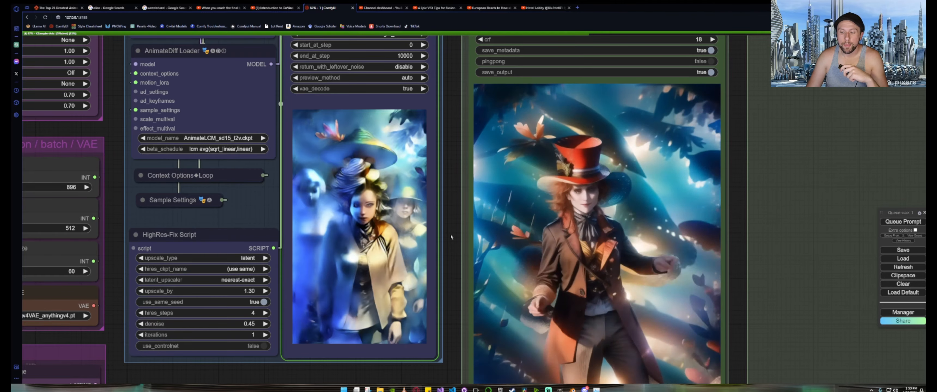
pyautogui.scroll(-4, 451, 234)
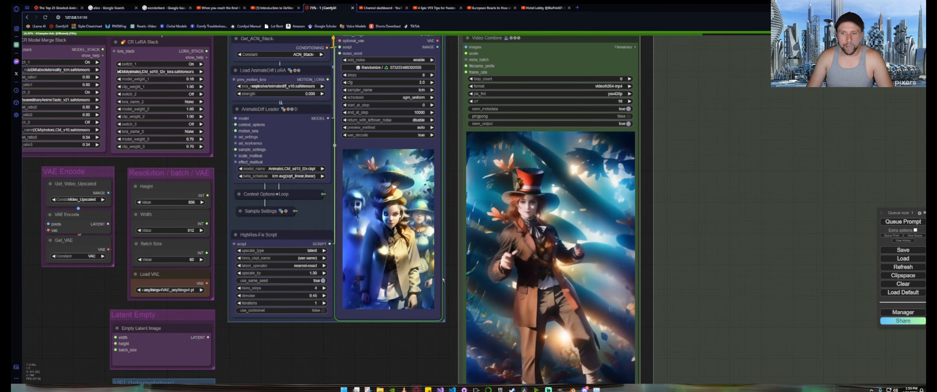
pyautogui.scroll(8, 444, 279)
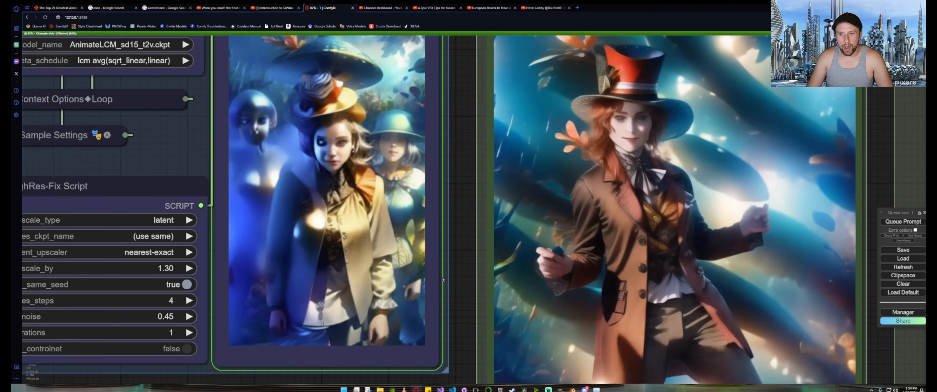
pyautogui.scroll(-5, 443, 280)
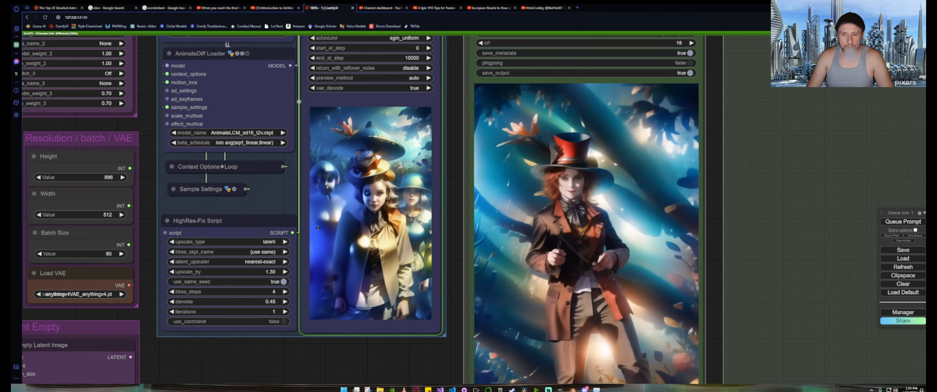
# Look over the mask, ControlNet, prompt and input video groups and return to the KSampler preview beside Video Output.
pyautogui.moveTo(239, 354); pyautogui.dragTo(567, 288)
pyautogui.scroll(-3, 567, 287)
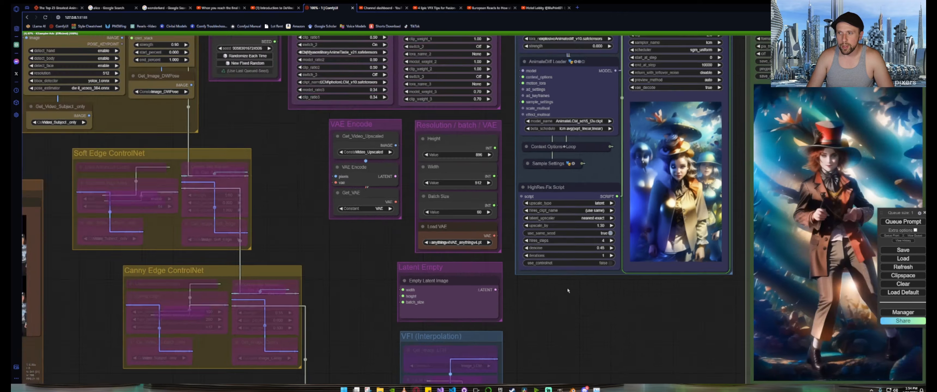
pyautogui.scroll(-7, 567, 287)
pyautogui.moveTo(281, 223); pyautogui.dragTo(605, 229)
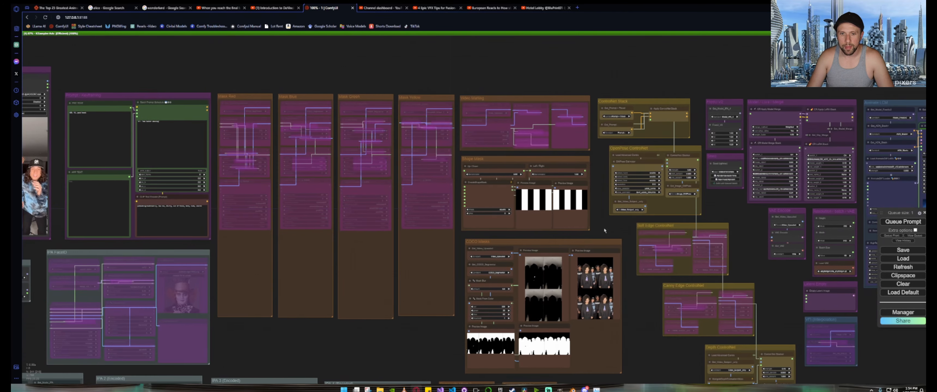
pyautogui.moveTo(40, 256); pyautogui.dragTo(331, 285)
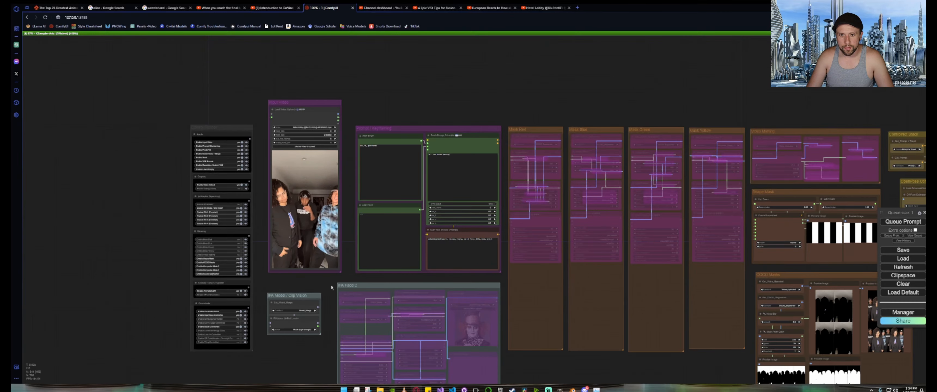
pyautogui.scroll(-5, 331, 287)
pyautogui.moveTo(765, 129); pyautogui.dragTo(174, 158)
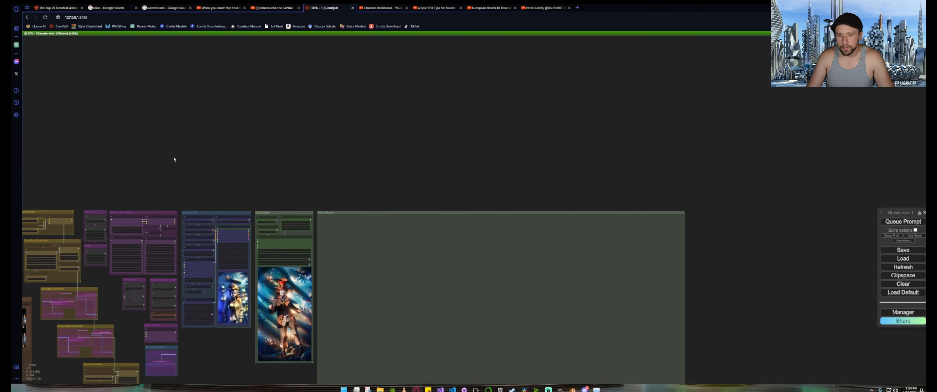
pyautogui.scroll(15, 238, 337)
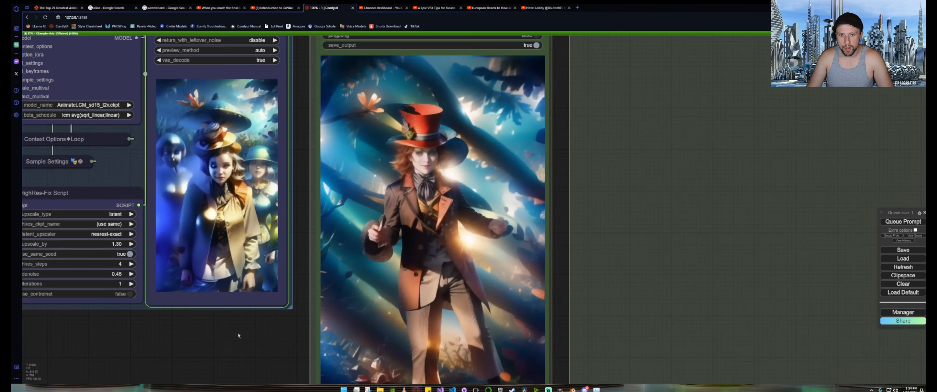
# Check the sampling progress in the ComfyUI terminal window and return to the workflow canvas.
pyautogui.scroll(-4, 235, 336)
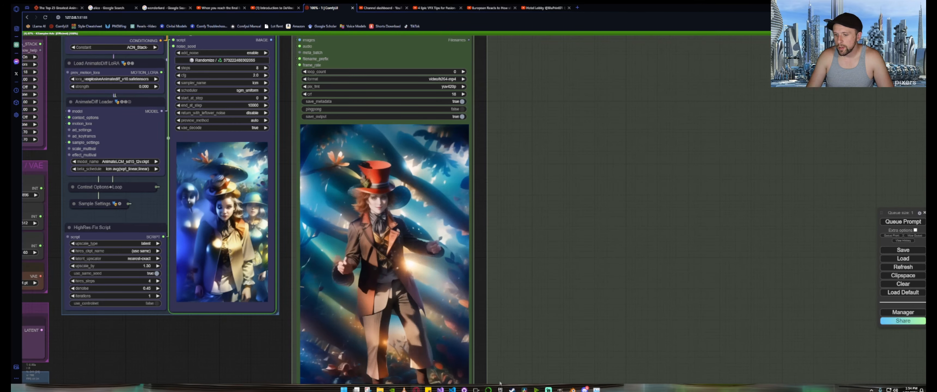
pyautogui.hotkey('alt', 'Tab')
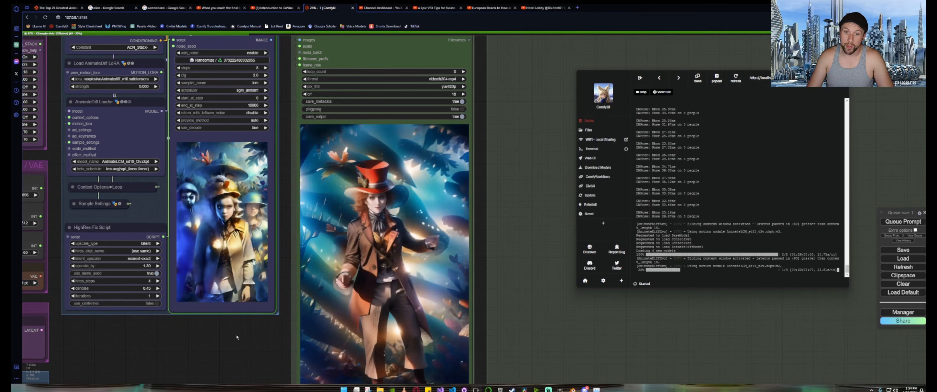
pyautogui.moveTo(236, 337); pyautogui.dragTo(255, 366)
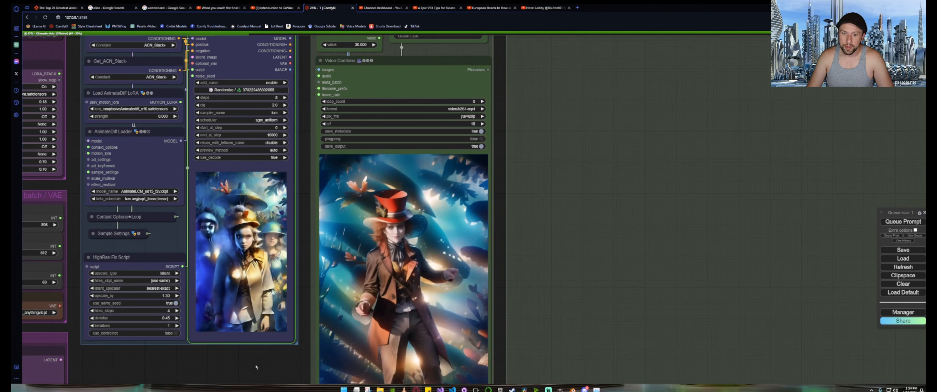
pyautogui.scroll(-2, 256, 367)
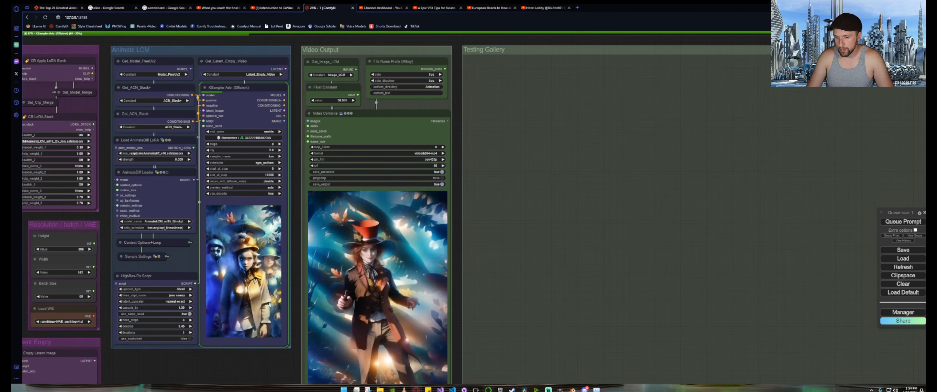
pyautogui.hotkey('alt', 'Tab')
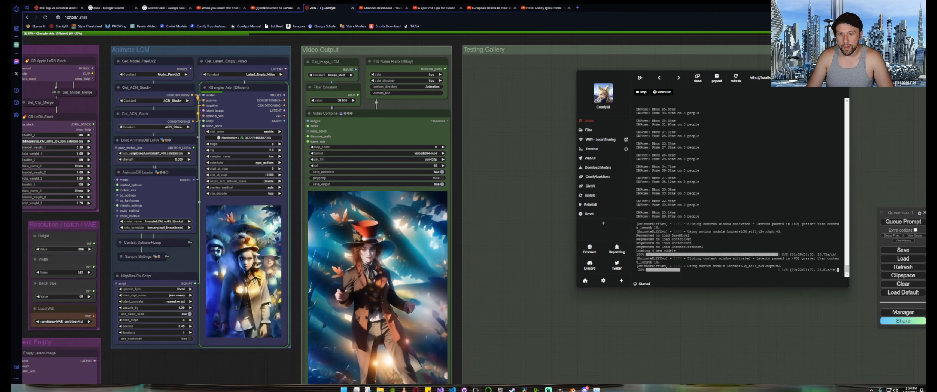
pyautogui.click(262, 361)
# Enable the Mask Red group in the Masking switches beside the input video.
pyautogui.moveTo(263, 361); pyautogui.dragTo(342, 288)
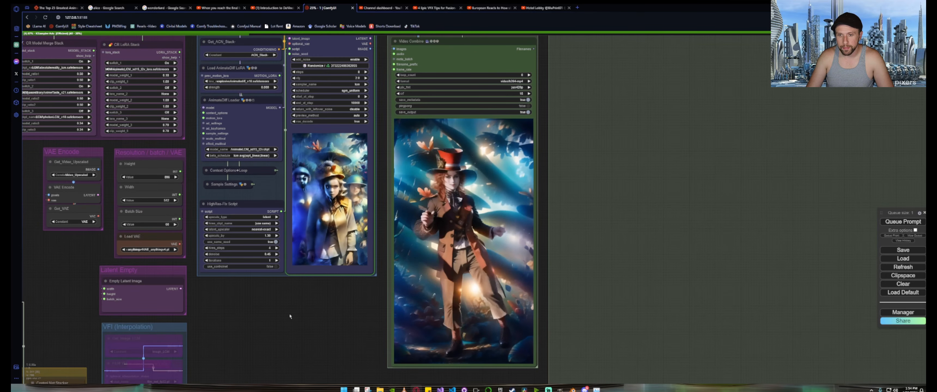
pyautogui.moveTo(339, 309); pyautogui.dragTo(575, 250)
pyautogui.scroll(-5, 525, 259)
pyautogui.moveTo(509, 291); pyautogui.dragTo(461, 196)
pyautogui.moveTo(464, 223); pyautogui.dragTo(793, 327)
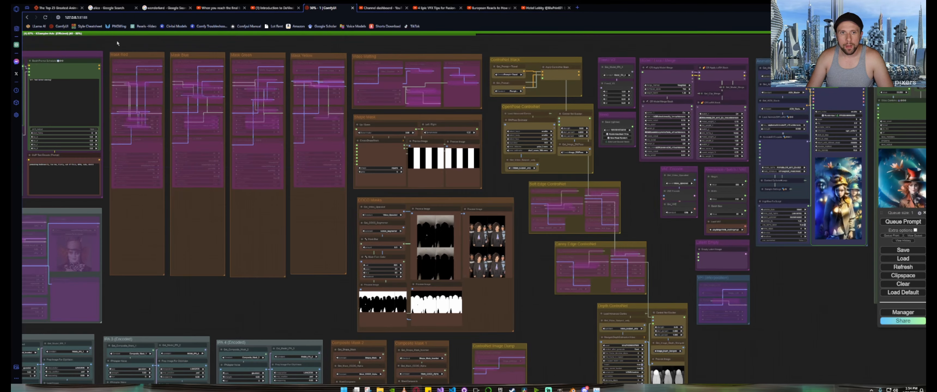
pyautogui.moveTo(116, 46); pyautogui.dragTo(512, 90)
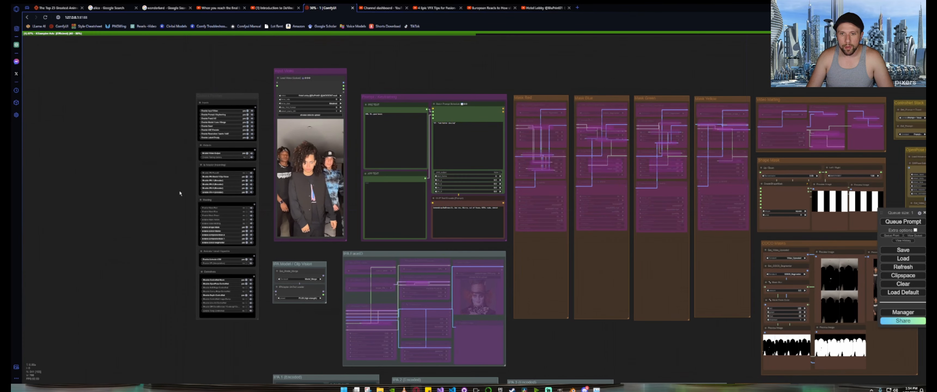
pyautogui.scroll(3, 193, 204)
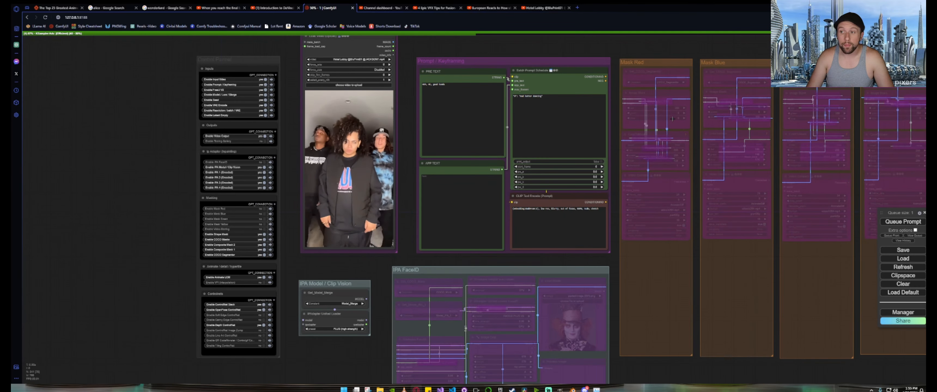
pyautogui.scroll(8, 184, 215)
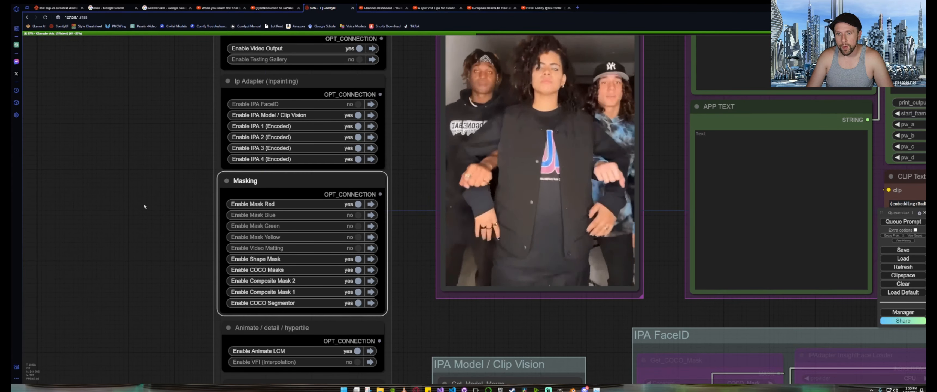
# Examine the Marigold depth map preview in the Depth ControlNet group.
pyautogui.scroll(-15, 140, 203)
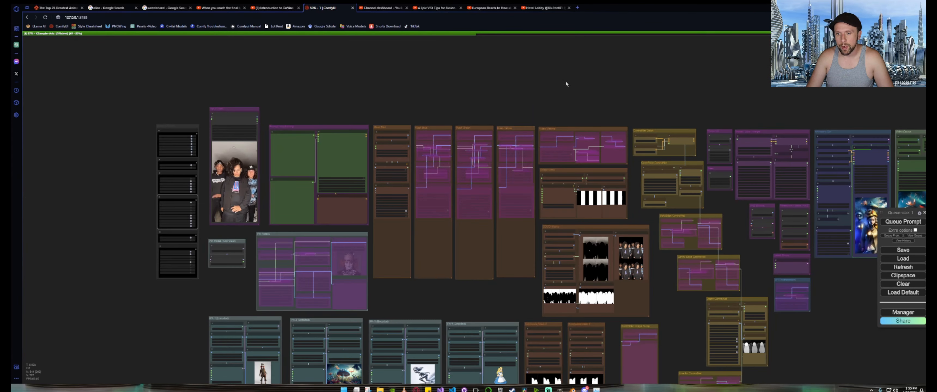
pyautogui.moveTo(566, 84); pyautogui.dragTo(396, 86)
pyautogui.moveTo(454, 90); pyautogui.dragTo(231, 62)
pyautogui.moveTo(520, 324); pyautogui.dragTo(427, 232)
pyautogui.scroll(4, 351, 261)
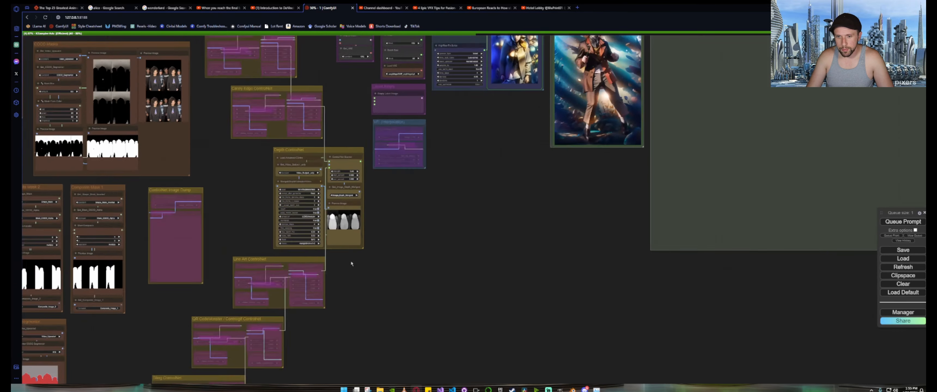
pyautogui.scroll(15, 351, 263)
pyautogui.moveTo(487, 123); pyautogui.dragTo(392, 253)
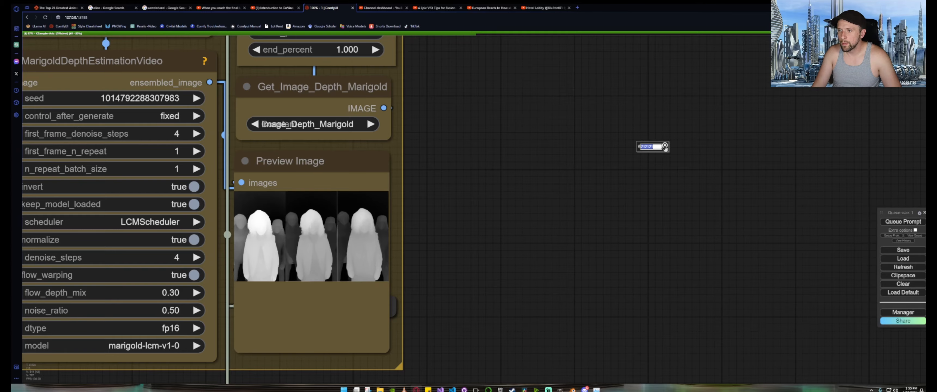
# Set Mask Red's ColorToMask node to red 213, green 213, blue 213 and threshold 55.
pyautogui.scroll(-11, 534, 190)
pyautogui.moveTo(337, 165); pyautogui.dragTo(848, 273)
pyautogui.moveTo(228, 230); pyautogui.dragTo(454, 348)
pyautogui.moveTo(335, 70); pyautogui.dragTo(307, 215)
pyautogui.scroll(9, 370, 205)
pyautogui.click(392, 195)
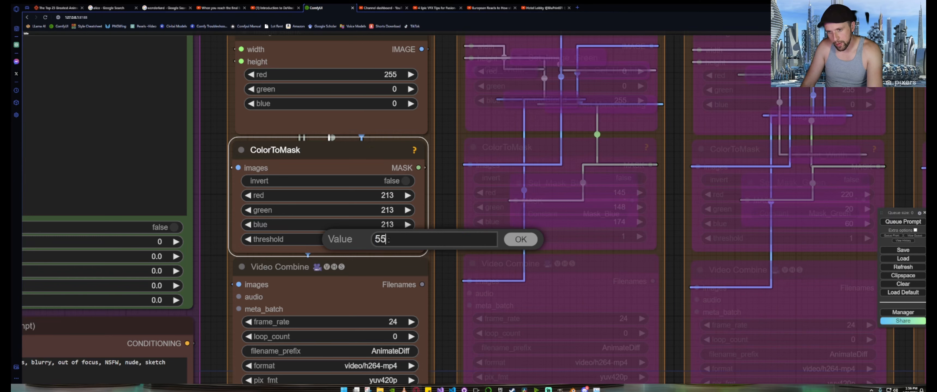
pyautogui.click(519, 241)
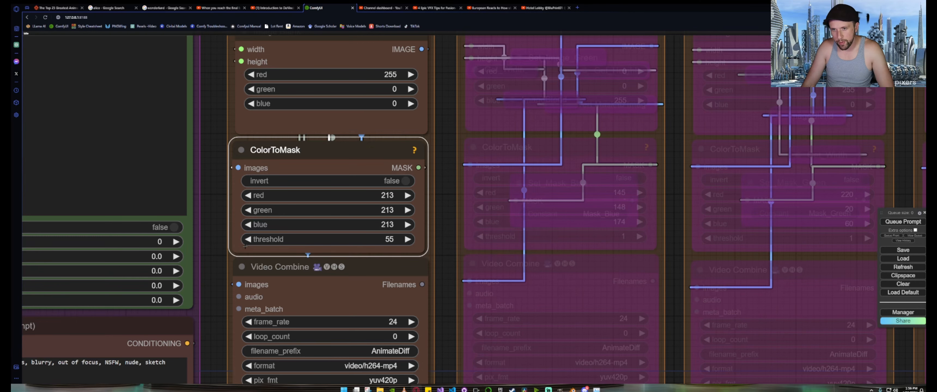
# Switch the Get_COCO_Segmentor node in the Mask Red group to the constant Image_Depth_Marigold.
pyautogui.scroll(-10, 221, 247)
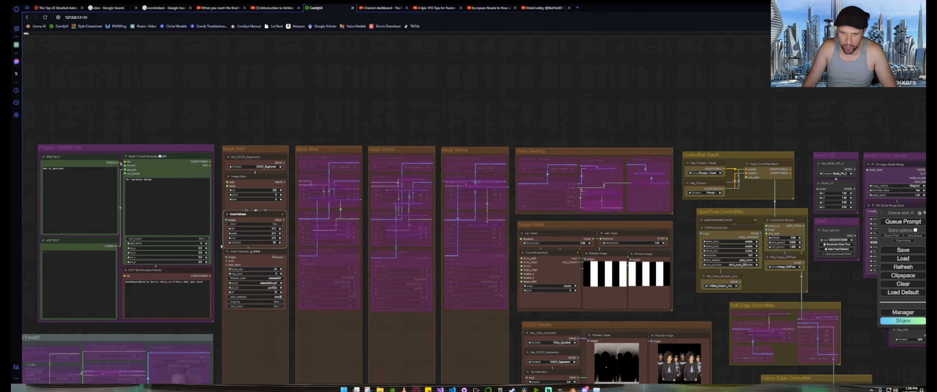
pyautogui.moveTo(304, 111); pyautogui.dragTo(362, 80)
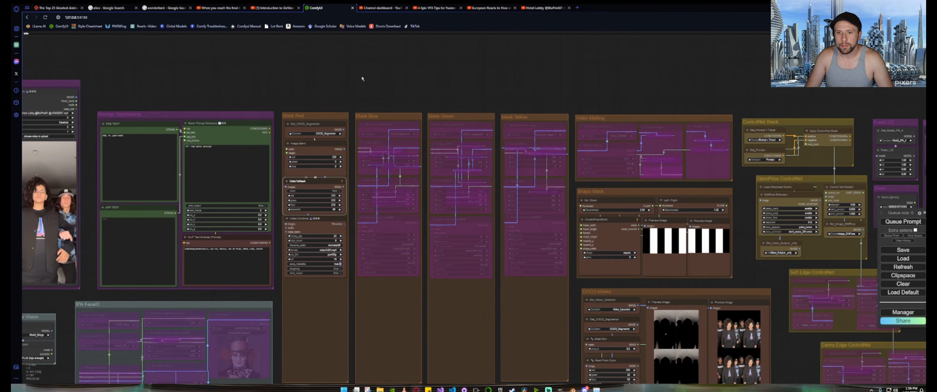
pyautogui.scroll(4, 346, 84)
pyautogui.scroll(3, 346, 84)
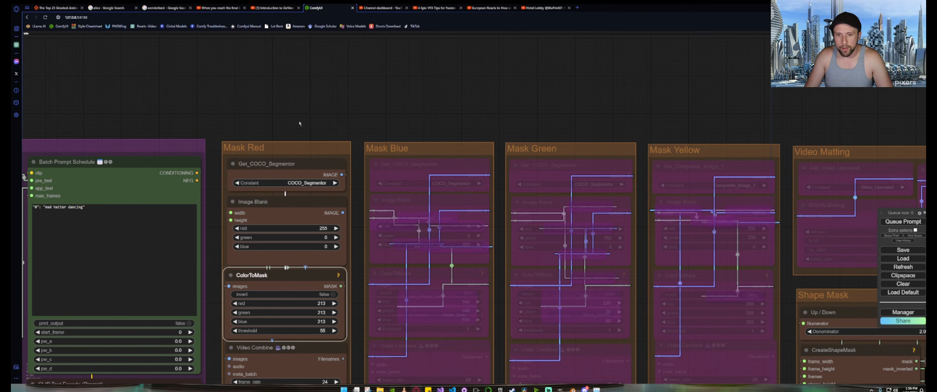
pyautogui.moveTo(319, 117); pyautogui.dragTo(293, 131)
pyautogui.click(280, 192)
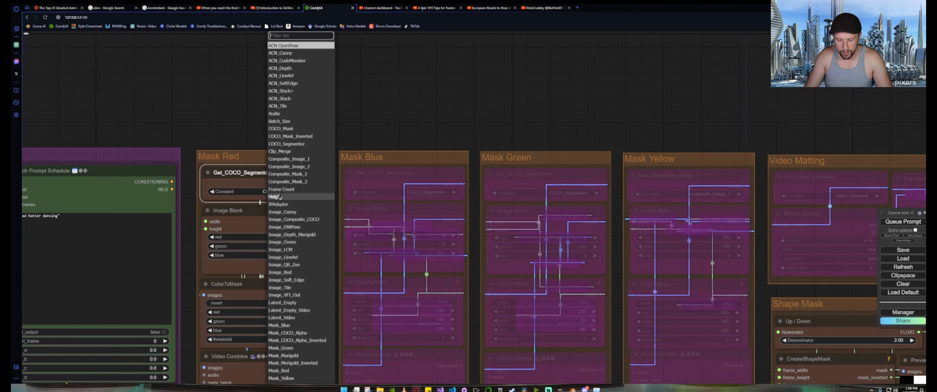
pyautogui.write('meri')
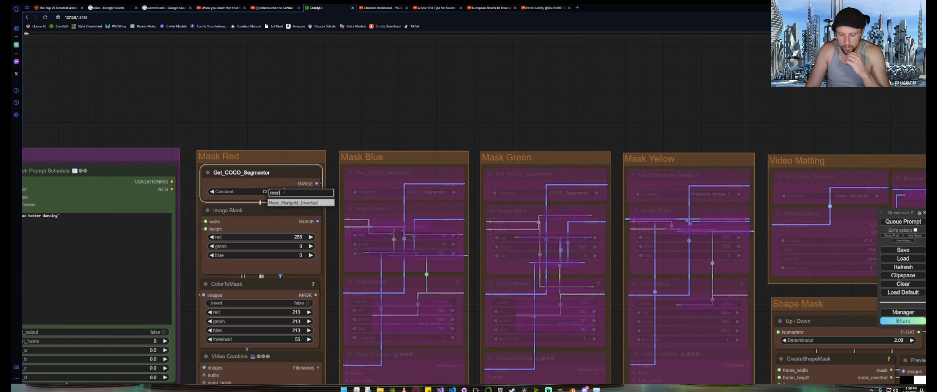
pyautogui.press('BackSpace')
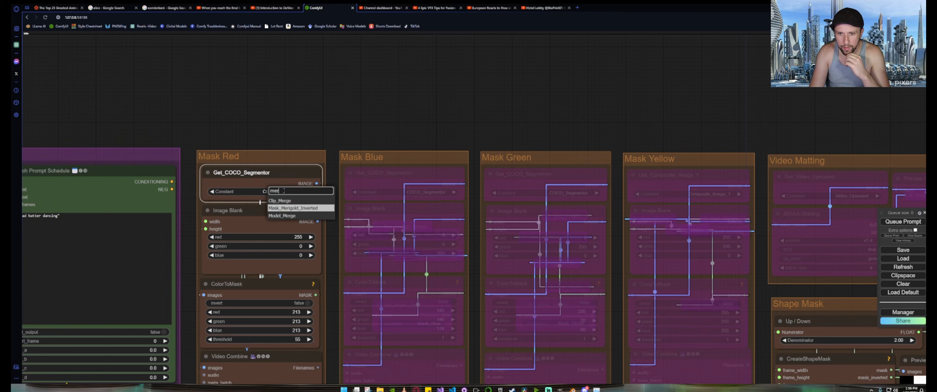
pyautogui.press('BackSpace')
pyautogui.press('BackSpace')
pyautogui.press('BackSpace')
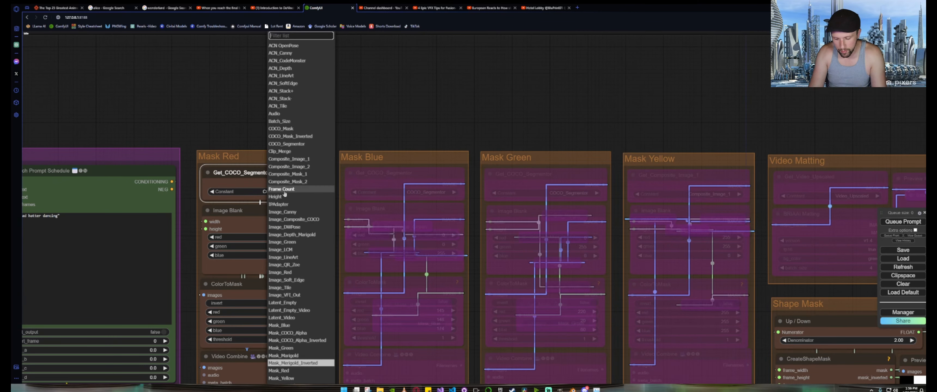
pyautogui.write('image')
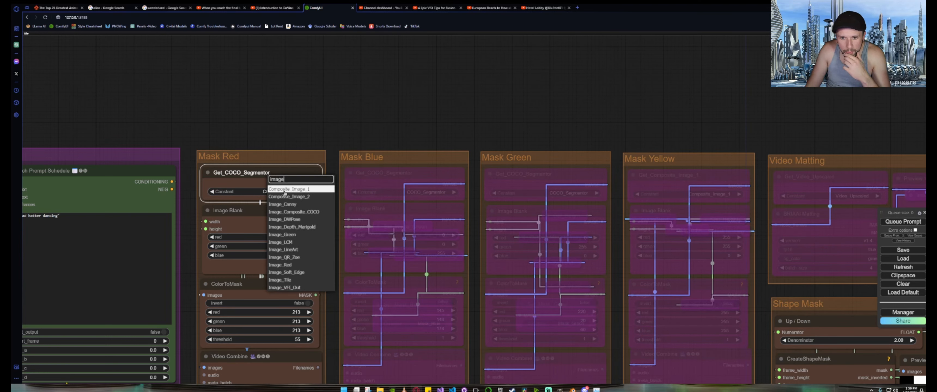
pyautogui.click(316, 228)
# Check the depth source, ColorToMask and Video Combine nodes in the Mask Red group.
pyautogui.scroll(-15, 286, 112)
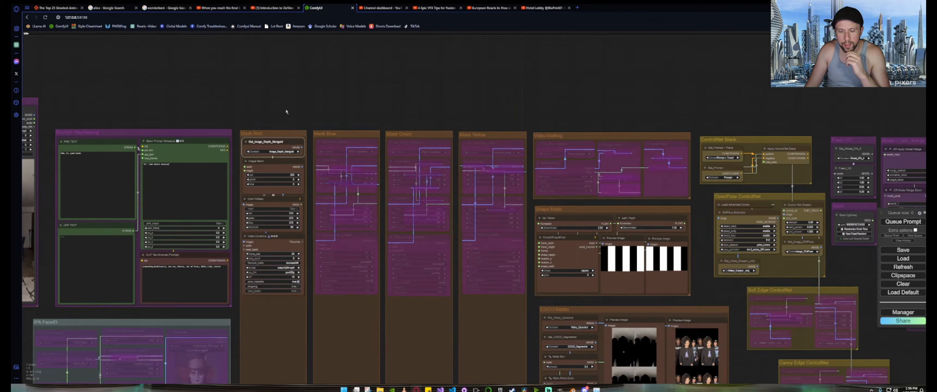
pyautogui.scroll(8, 286, 112)
pyautogui.scroll(5, 286, 112)
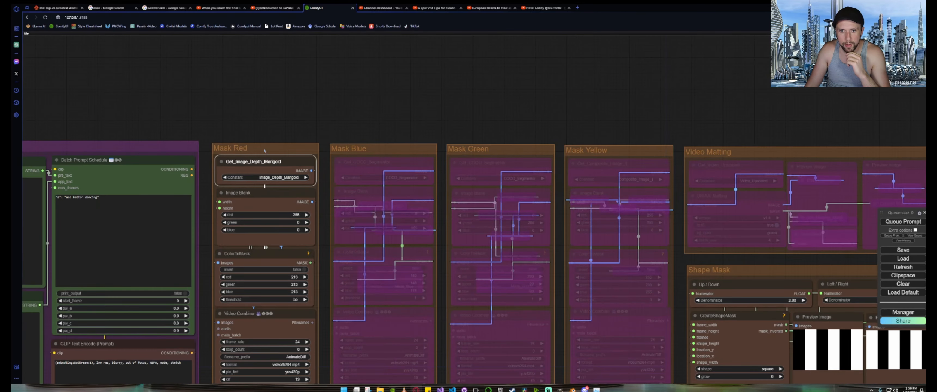
pyautogui.scroll(-3, 275, 168)
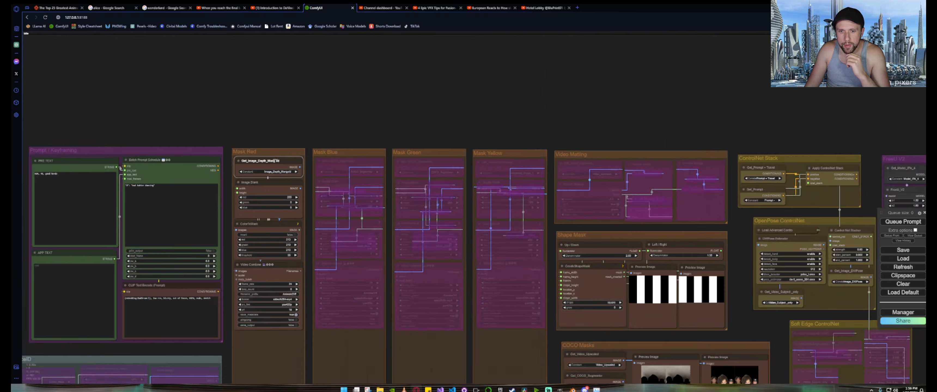
pyautogui.moveTo(420, 117); pyautogui.dragTo(338, 80)
pyautogui.scroll(10, 159, 203)
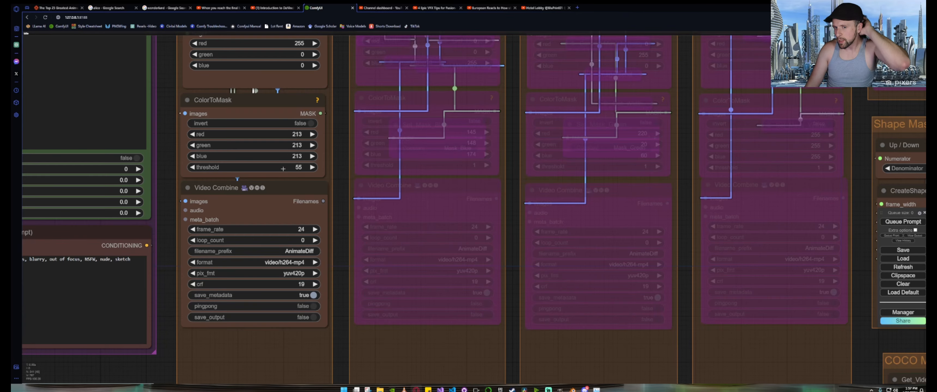
# Switch the Get_Mask_Marigold node in the IPA 1 group to the constant Mask_Red.
pyautogui.scroll(-15, 185, 164)
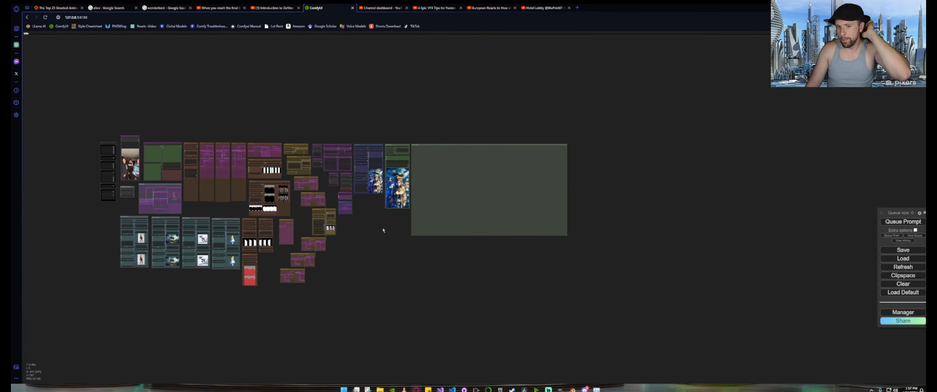
pyautogui.scroll(5, 118, 228)
pyautogui.scroll(20, 115, 229)
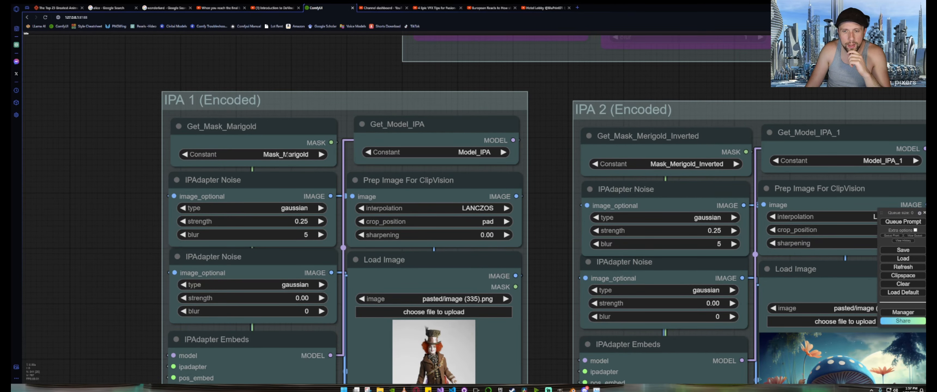
pyautogui.click(288, 154)
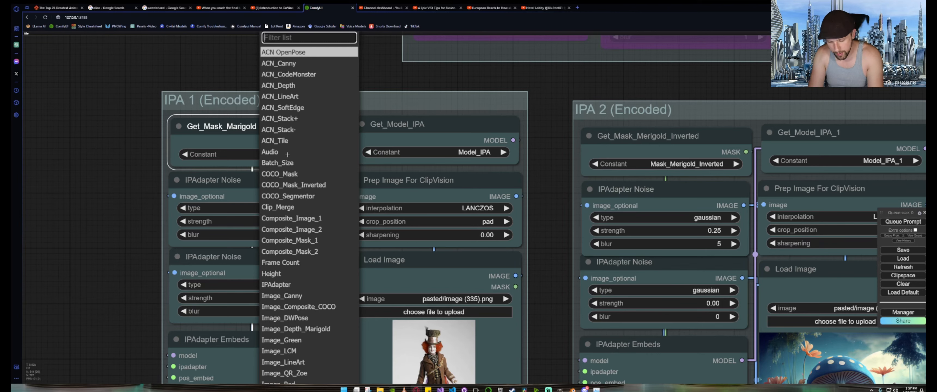
pyautogui.write('red')
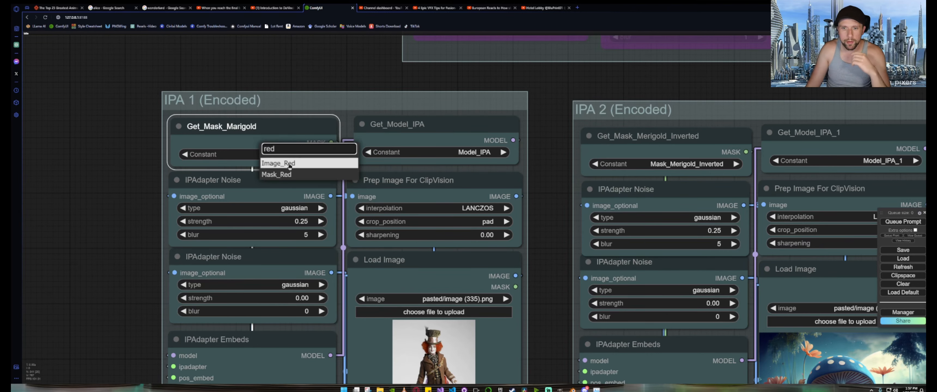
pyautogui.click(284, 174)
# Open the last rendered video from the output group in its own browser tab, watch it and close the tab.
pyautogui.scroll(-1, 124, 169)
pyautogui.scroll(-15, 123, 169)
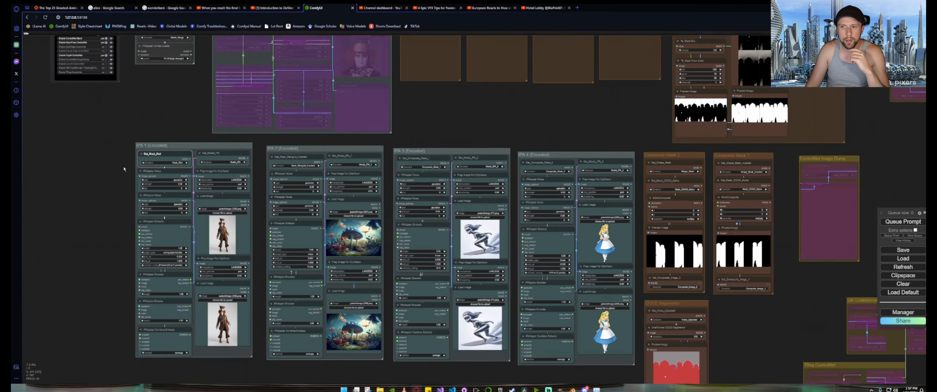
pyautogui.moveTo(362, 127); pyautogui.dragTo(341, 274)
pyautogui.scroll(12, 296, 80)
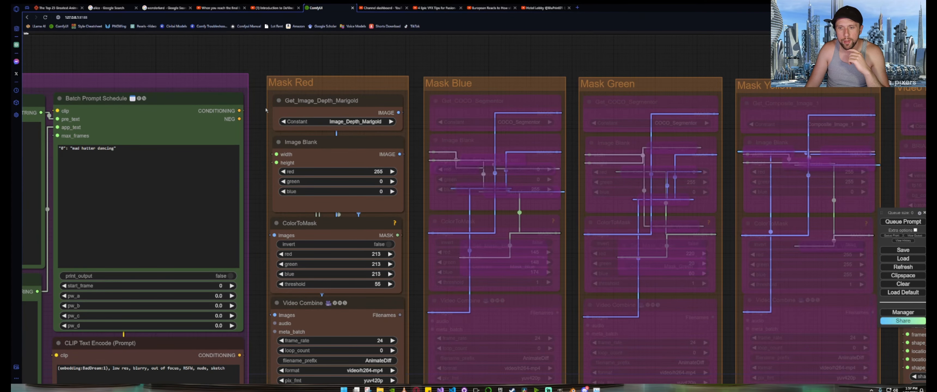
pyautogui.scroll(-10, 262, 246)
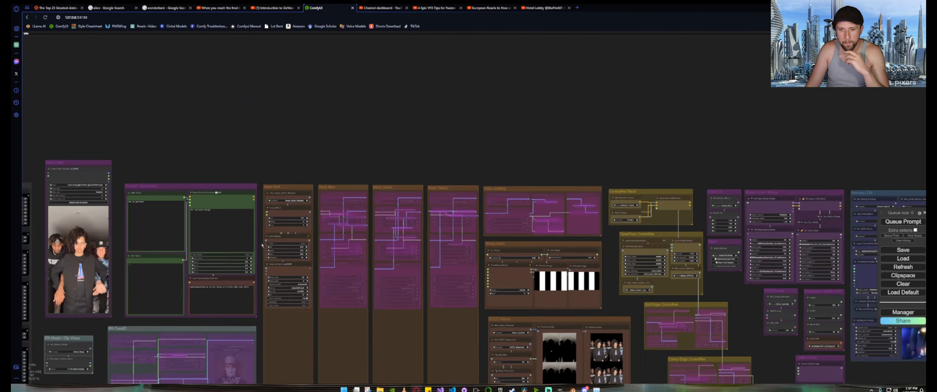
pyautogui.moveTo(556, 145); pyautogui.dragTo(354, 114)
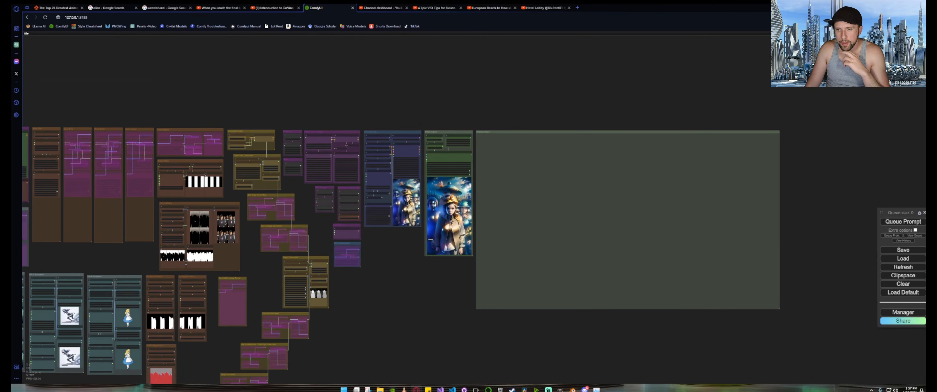
pyautogui.rightClick(448, 197)
pyautogui.click(452, 202)
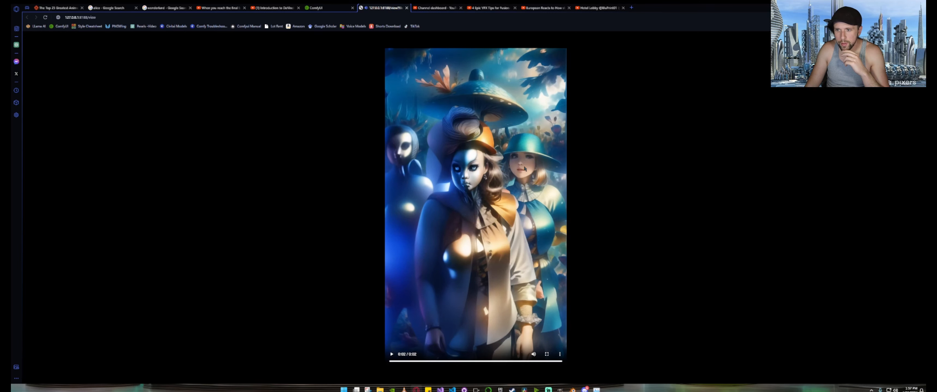
pyautogui.click(406, 7)
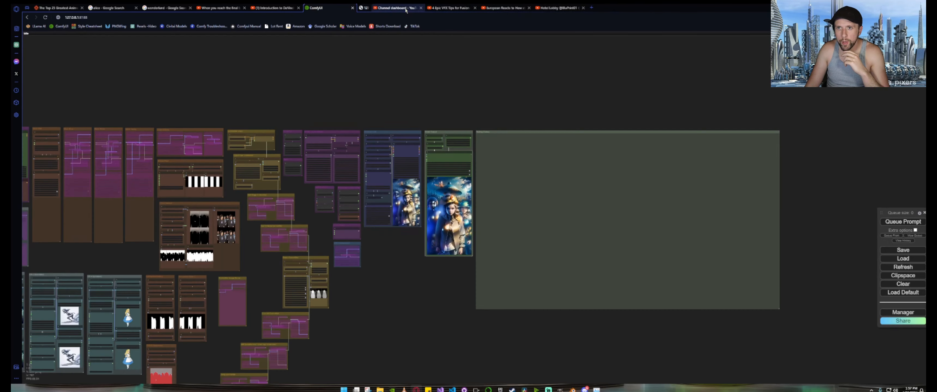
# Queue the prompt and check the resulting mask video in the Mask Red group.
pyautogui.scroll(2, 401, 96)
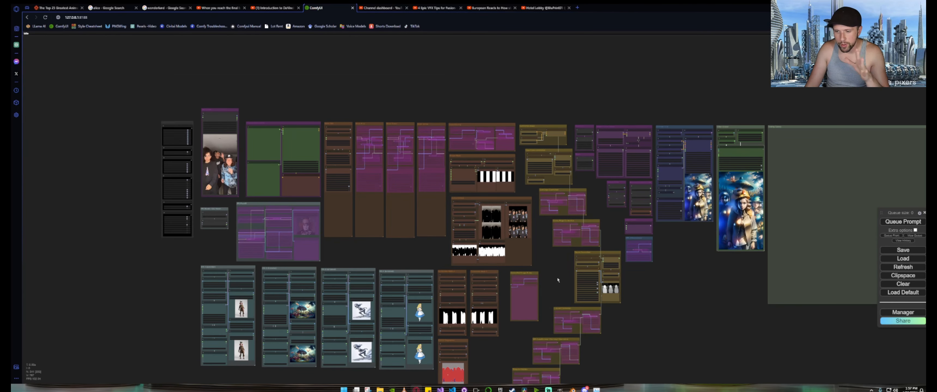
pyautogui.moveTo(551, 272); pyautogui.dragTo(455, 235)
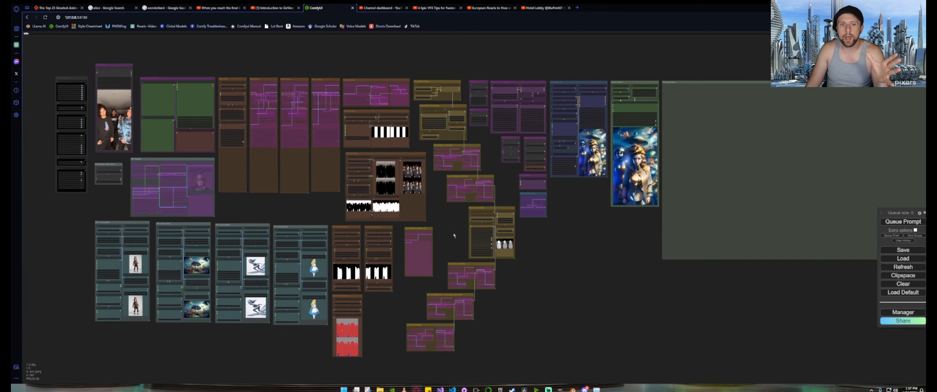
pyautogui.click(900, 222)
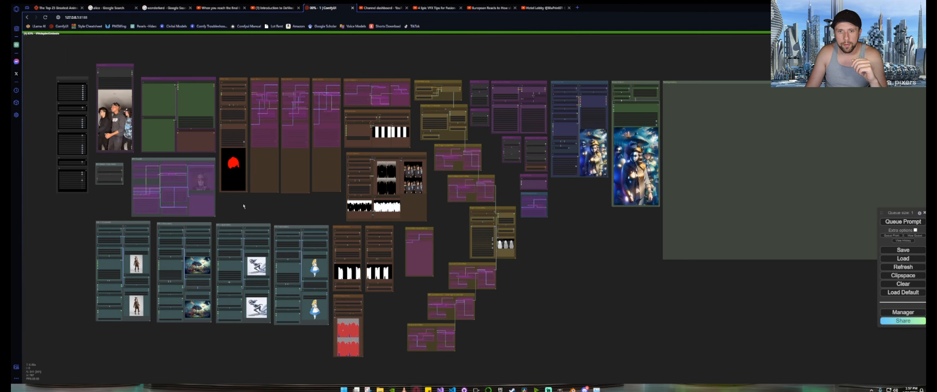
pyautogui.scroll(10, 233, 164)
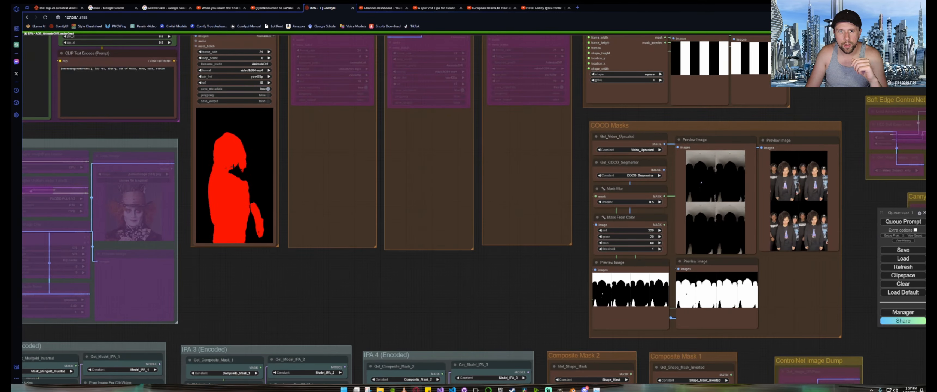
pyautogui.scroll(-4, 233, 167)
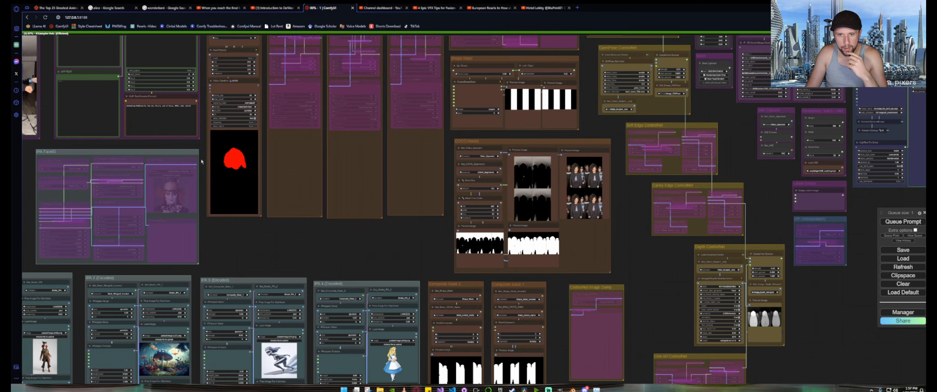
# Set the threshold of Mask Red's ColorToMask node to 65.
pyautogui.moveTo(202, 152); pyautogui.dragTo(182, 248)
pyautogui.scroll(10, 221, 176)
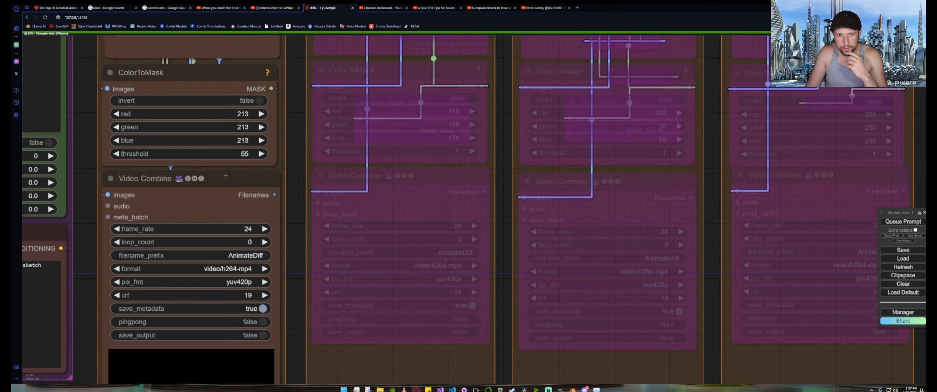
pyautogui.click(261, 154)
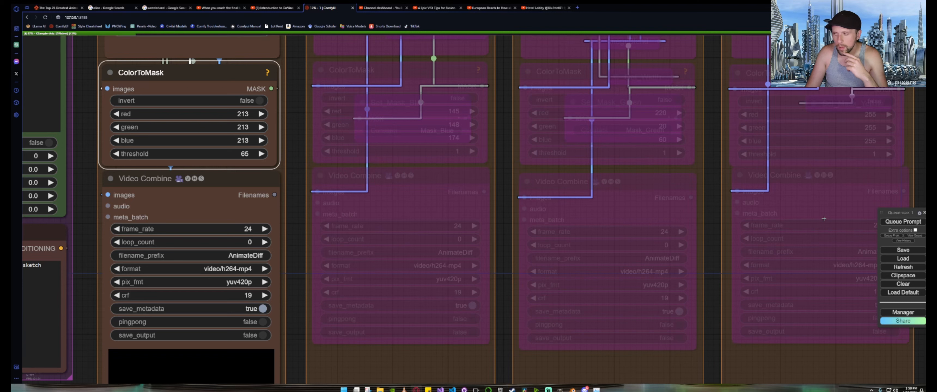
# Cancel the running job in the queue list and queue the prompt again.
pyautogui.click(915, 237)
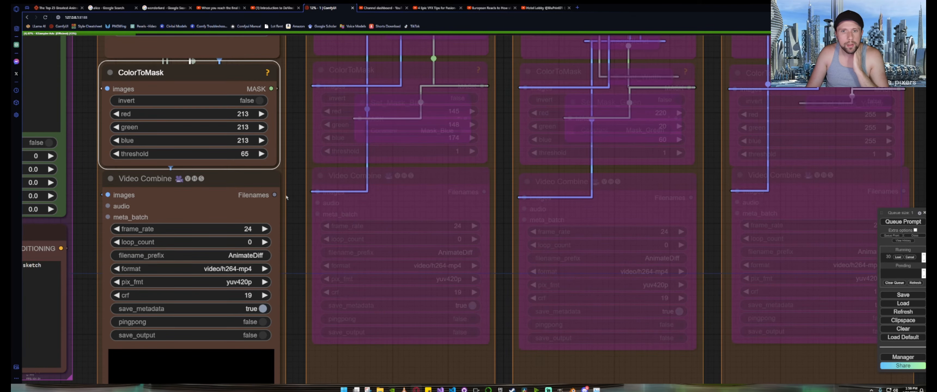
pyautogui.scroll(-5, 286, 197)
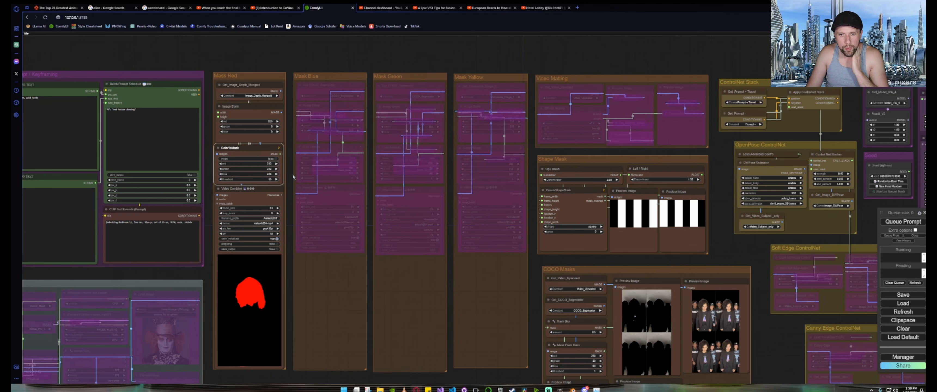
pyautogui.click(909, 225)
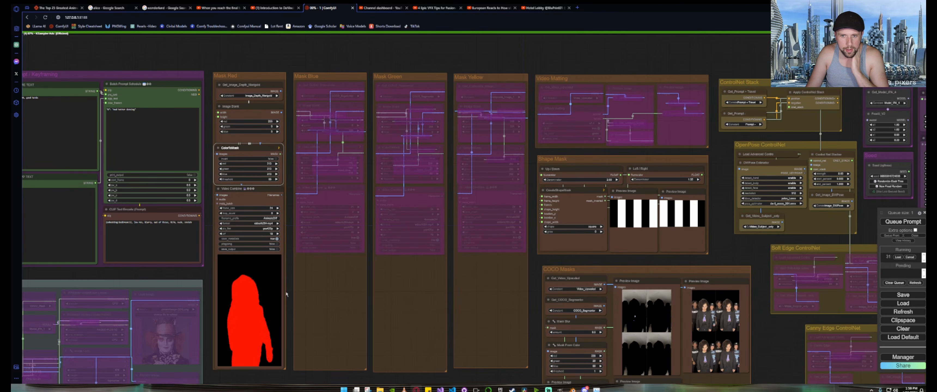
# Examine the new run's sampler preview beside the previous video output, and the mask video in the Mask Red group.
pyautogui.scroll(-15, 286, 294)
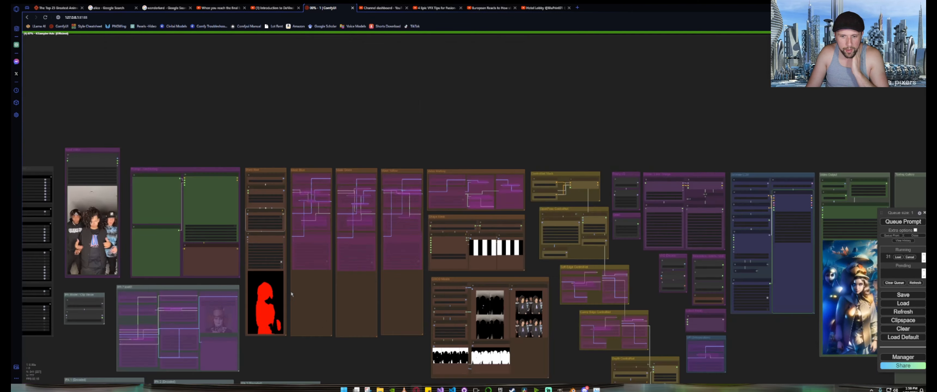
pyautogui.moveTo(472, 358); pyautogui.dragTo(441, 290)
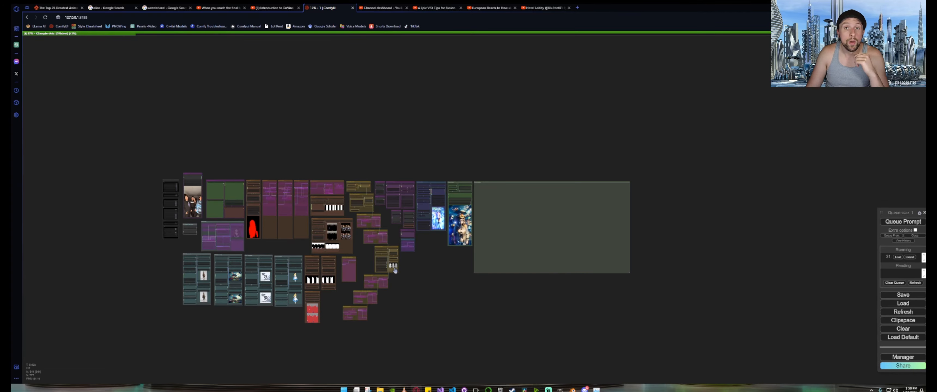
pyautogui.scroll(15, 424, 256)
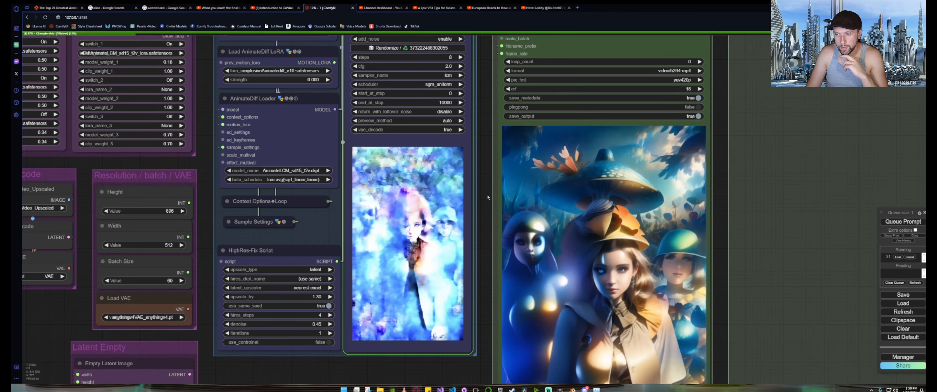
pyautogui.moveTo(488, 198); pyautogui.dragTo(484, 211)
pyautogui.scroll(-15, 484, 210)
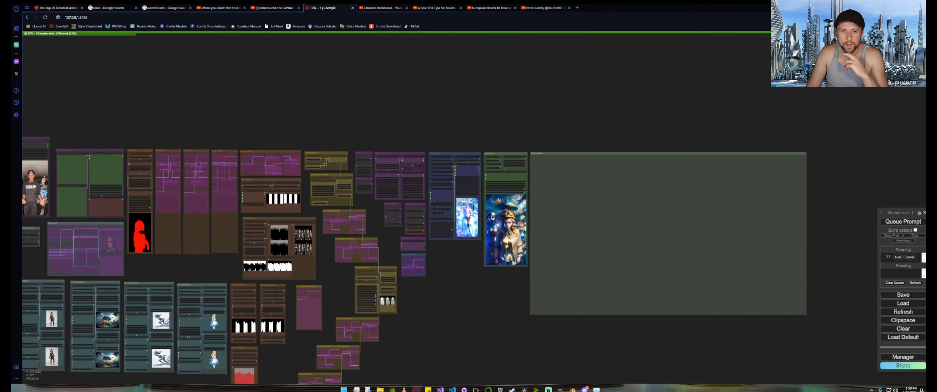
pyautogui.moveTo(137, 133); pyautogui.dragTo(216, 131)
pyautogui.scroll(9, 211, 211)
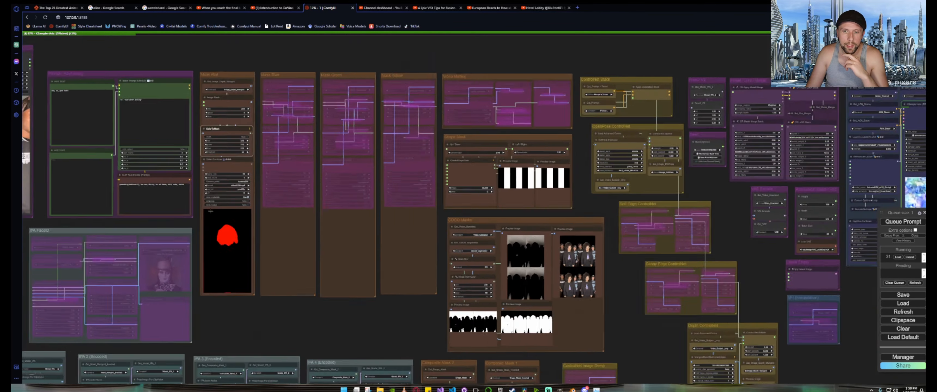
pyautogui.scroll(-6, 229, 210)
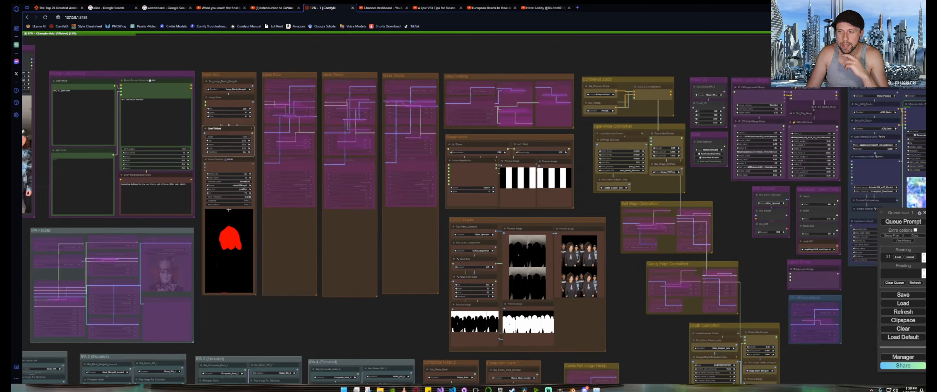
pyautogui.scroll(-3, 229, 211)
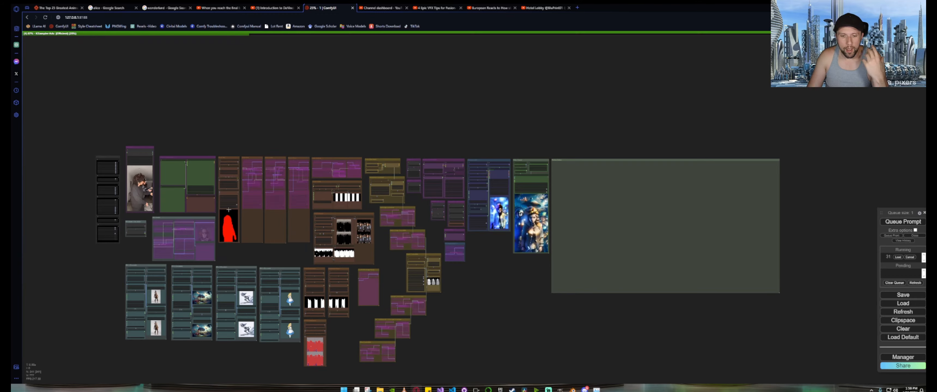
pyautogui.scroll(2, 283, 250)
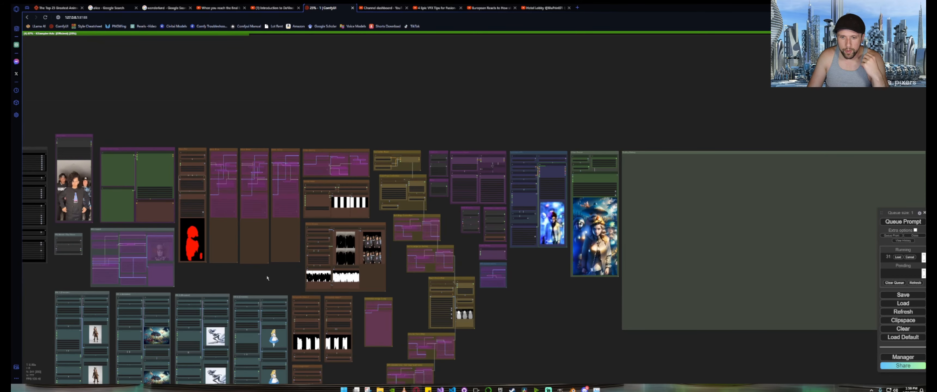
# Compare the COCO Segmentor preview with the Mask Red group's ColorToMask settings and mask video.
pyautogui.moveTo(263, 252); pyautogui.dragTo(244, 119)
pyautogui.scroll(20, 297, 285)
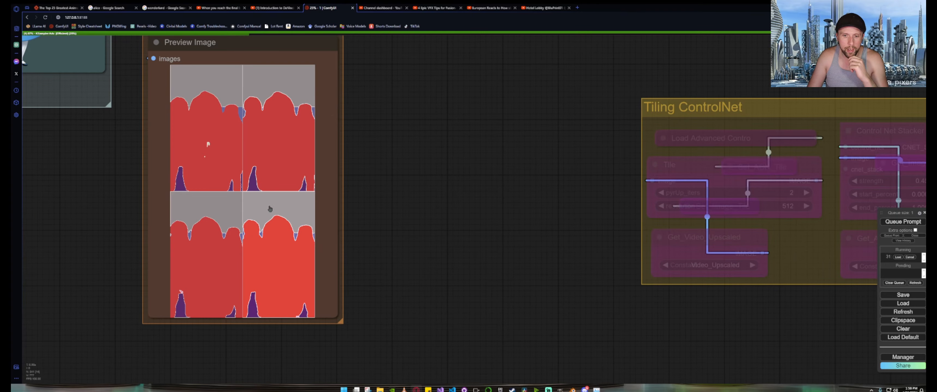
pyautogui.scroll(-15, 273, 208)
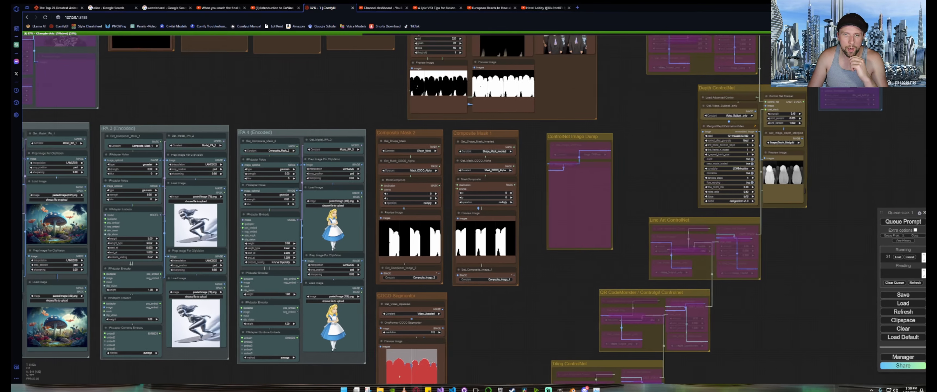
pyautogui.scroll(10, 281, 107)
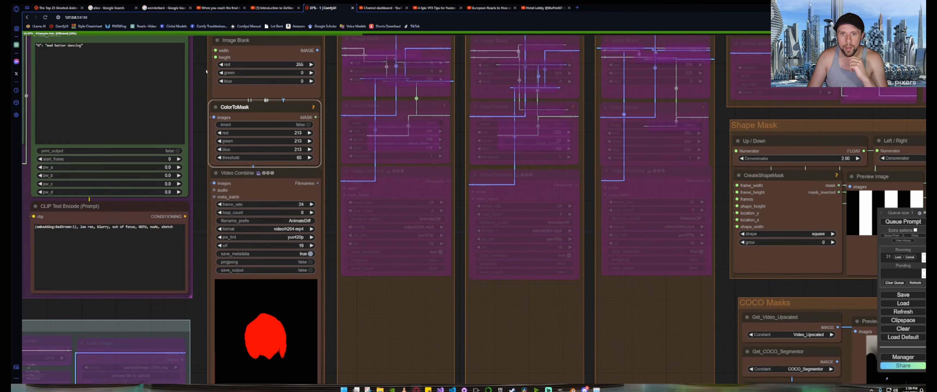
pyautogui.moveTo(206, 71); pyautogui.dragTo(201, 210)
pyautogui.scroll(-15, 255, 163)
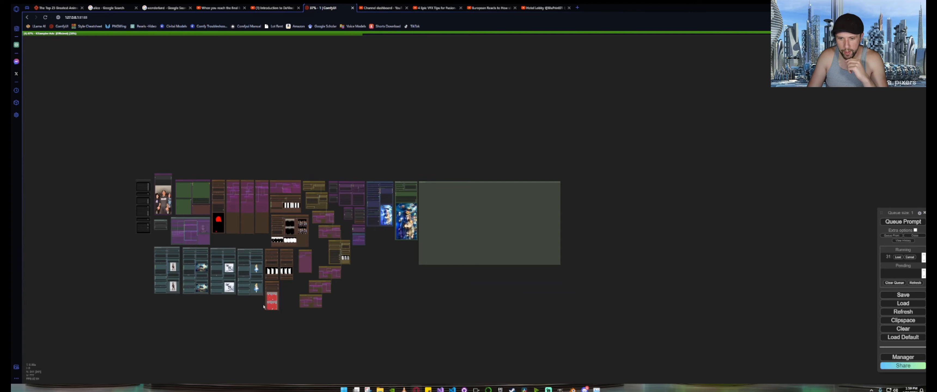
pyautogui.scroll(20, 264, 307)
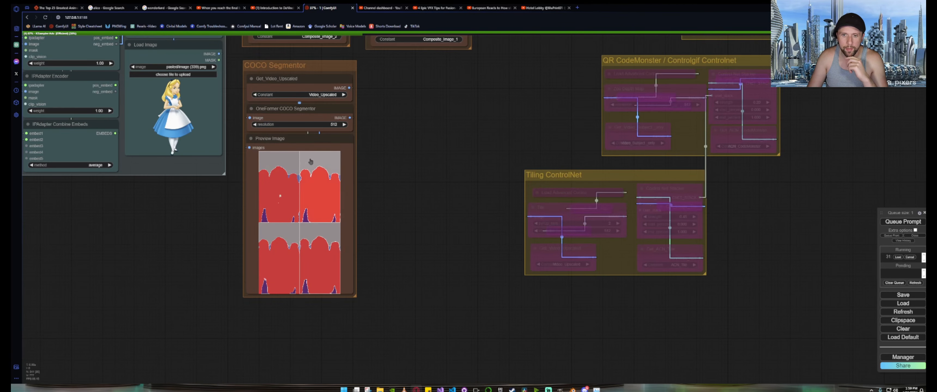
pyautogui.scroll(-10, 174, 236)
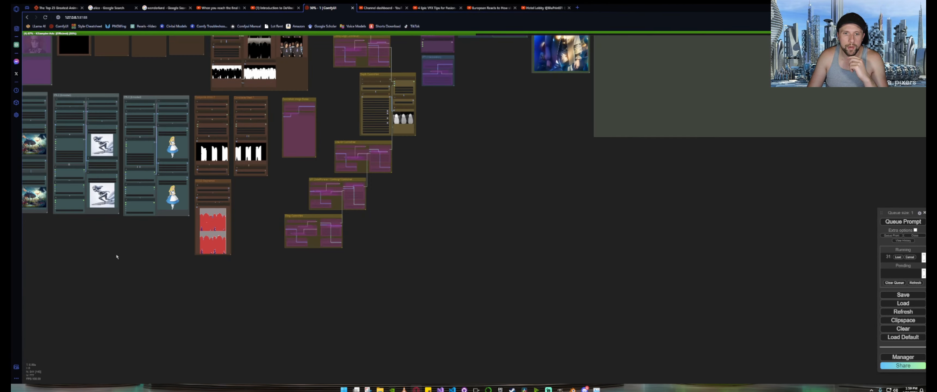
pyautogui.moveTo(116, 257); pyautogui.dragTo(339, 311)
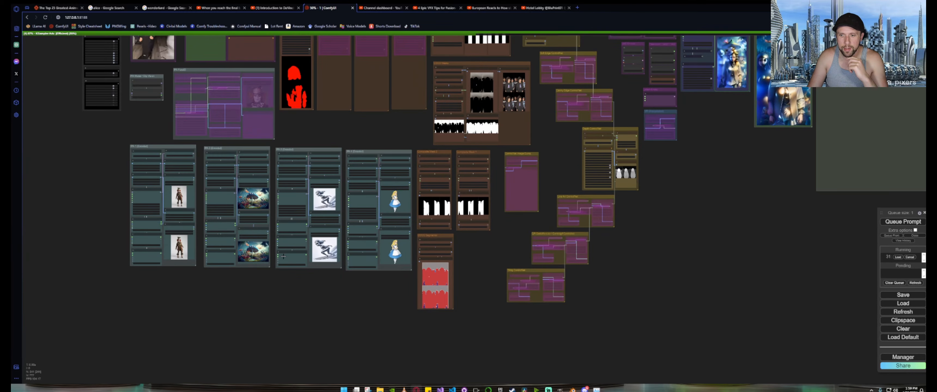
# Compare the running job's sampler preview with the previous video in the Video Output group.
pyautogui.moveTo(733, 190); pyautogui.dragTo(392, 309)
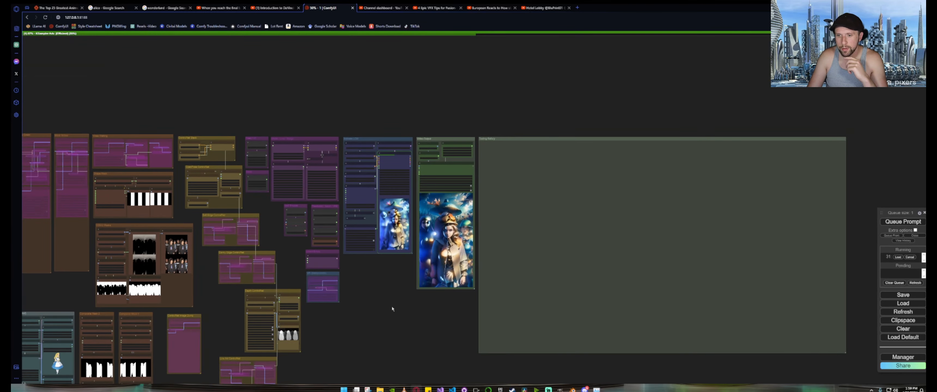
pyautogui.scroll(6, 417, 247)
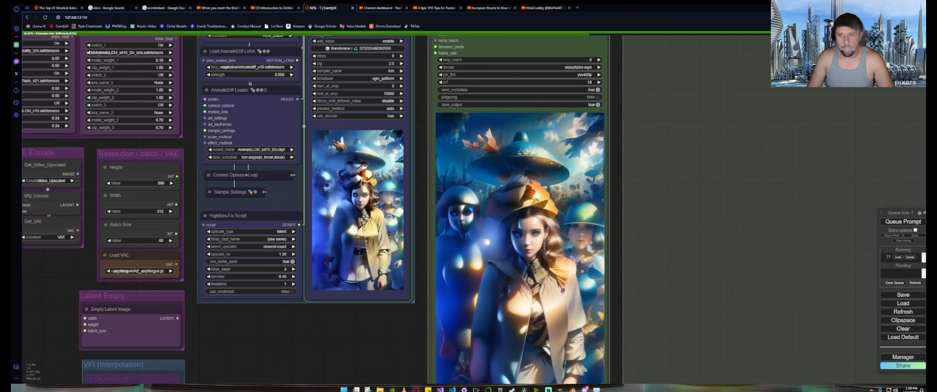
pyautogui.scroll(-4, 362, 236)
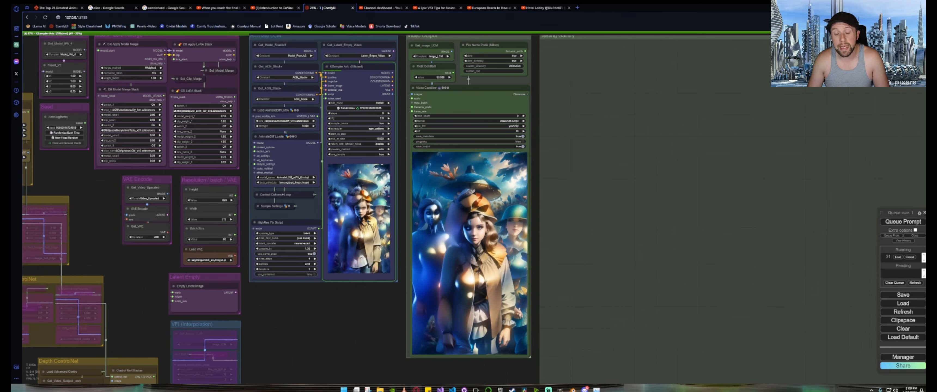
pyautogui.scroll(-5, 484, 268)
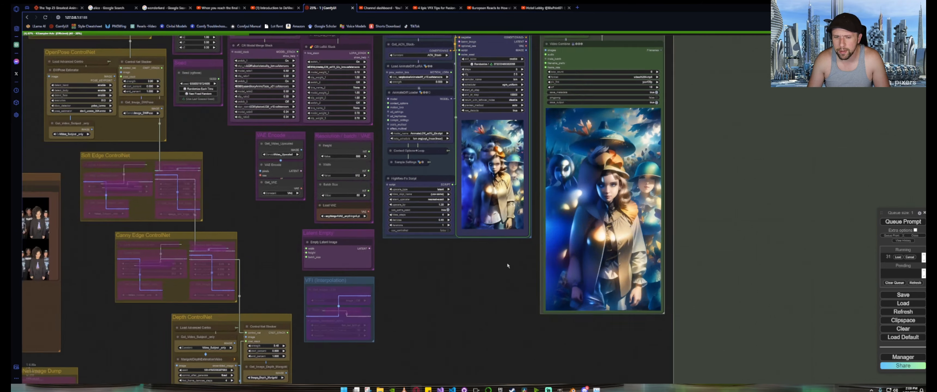
pyautogui.scroll(-2, 562, 252)
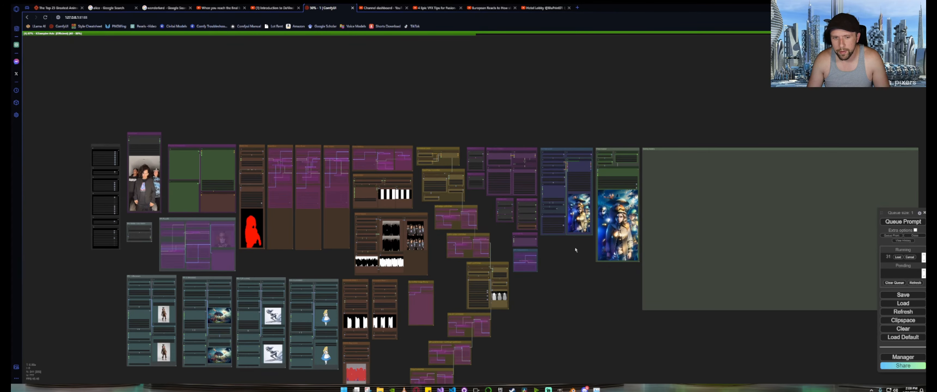
# Examine the IPAdapter settings and reference images in the IPA 1, IPA 2 and IPA 3 groups.
pyautogui.scroll(5, 112, 307)
pyautogui.scroll(10, 112, 308)
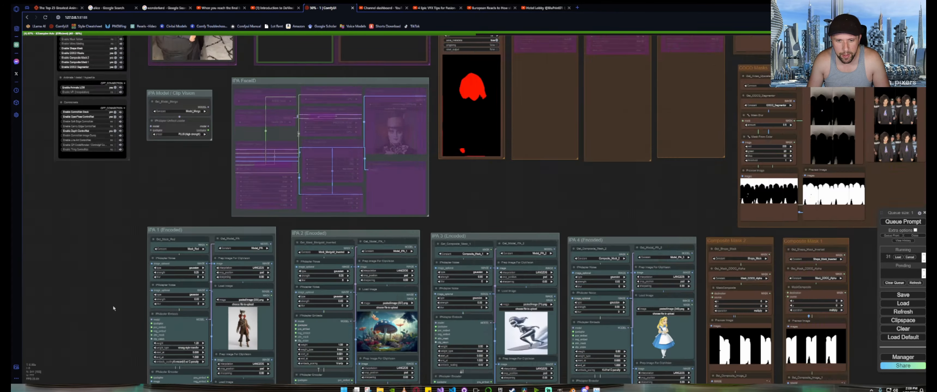
pyautogui.moveTo(113, 305); pyautogui.dragTo(122, 221)
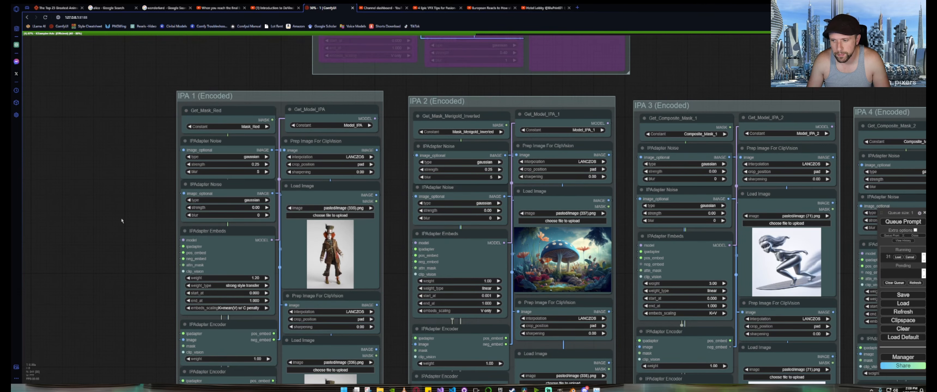
pyautogui.scroll(-10, 122, 221)
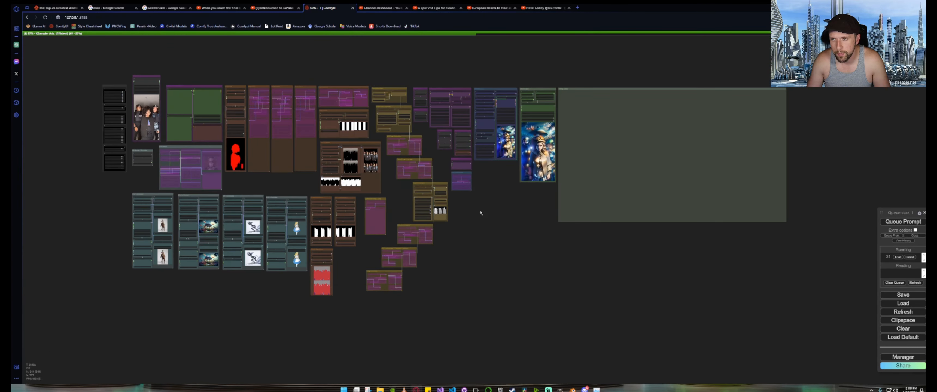
pyautogui.scroll(10, 481, 213)
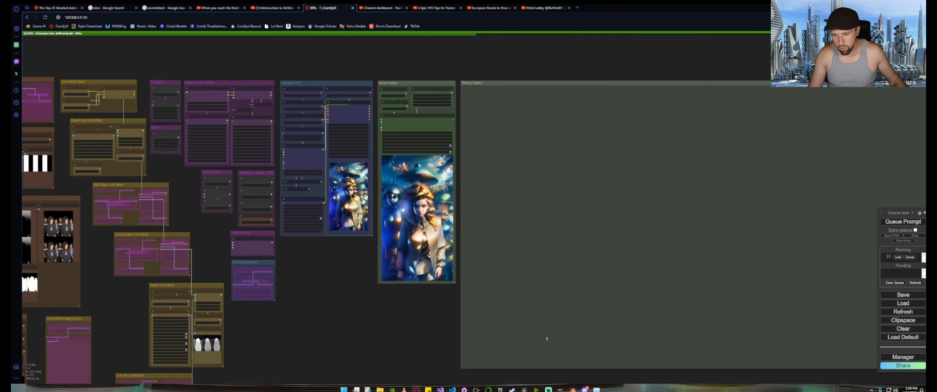
# Check the GPU performance in Task Manager and the sampling progress in the ComfyUI server terminal.
pyautogui.hotkey('ctrl', 'shift', 'Escape')
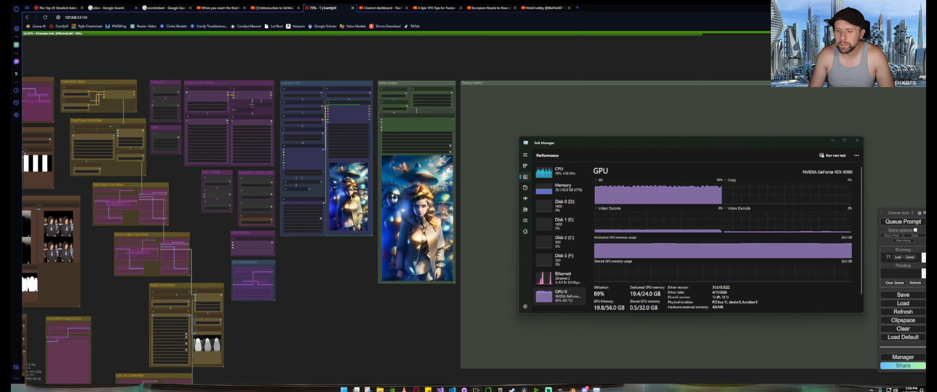
pyautogui.hotkey('alt', 'Tab')
pyautogui.moveTo(724, 144); pyautogui.dragTo(686, 186)
pyautogui.click(795, 182)
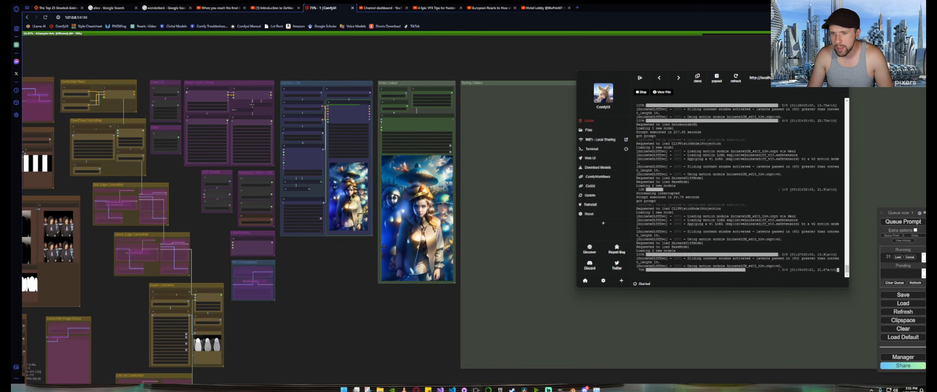
# Inspect the sampler preview, the HighRes-Fix Script settings and the Video Output clip as the run finishes.
pyautogui.scroll(7, 411, 226)
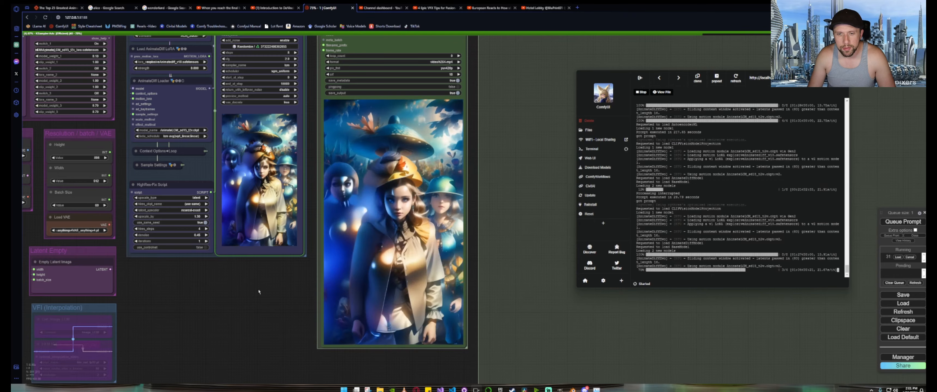
pyautogui.scroll(-5, 259, 292)
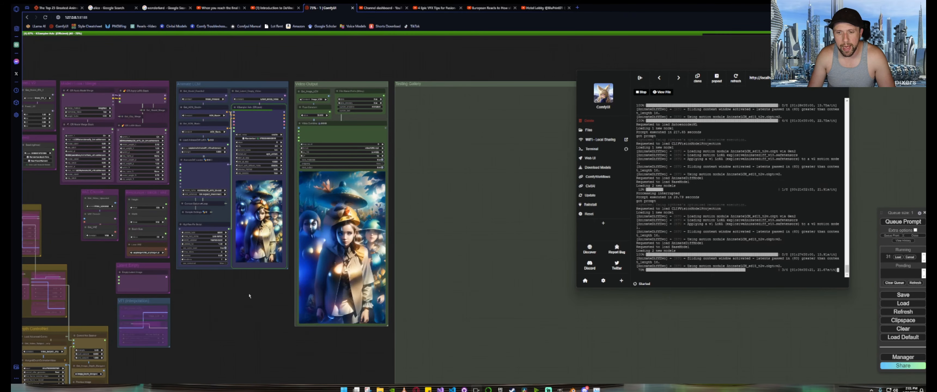
pyautogui.moveTo(249, 298); pyautogui.dragTo(282, 272)
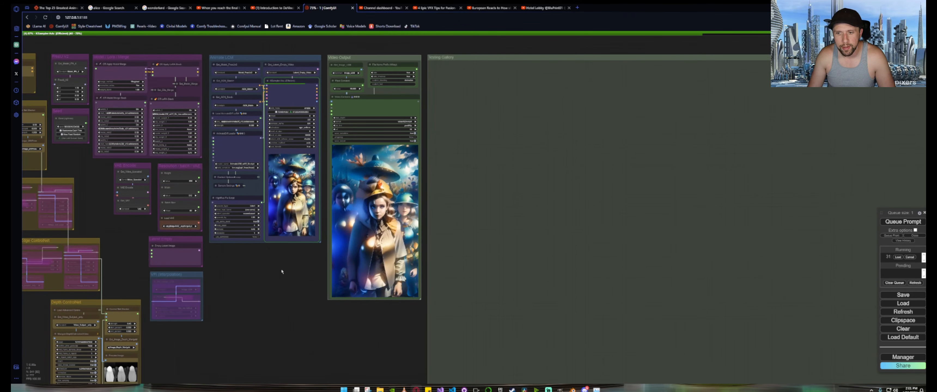
pyautogui.scroll(-5, 282, 272)
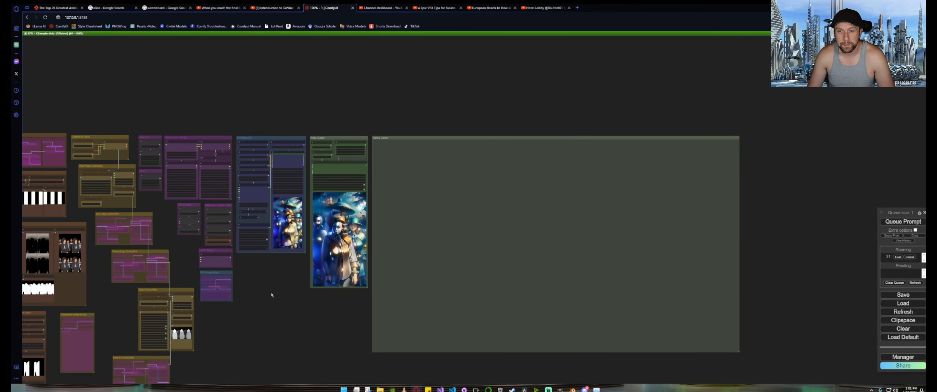
pyautogui.scroll(12, 298, 219)
pyautogui.scroll(1, 297, 219)
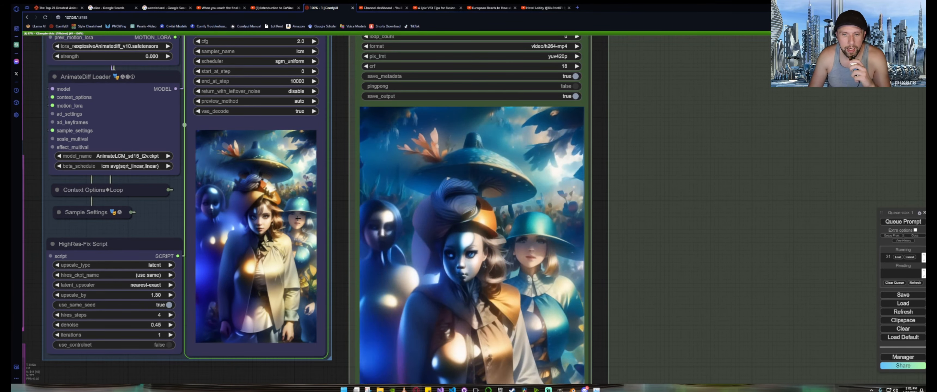
pyautogui.scroll(-6, 298, 219)
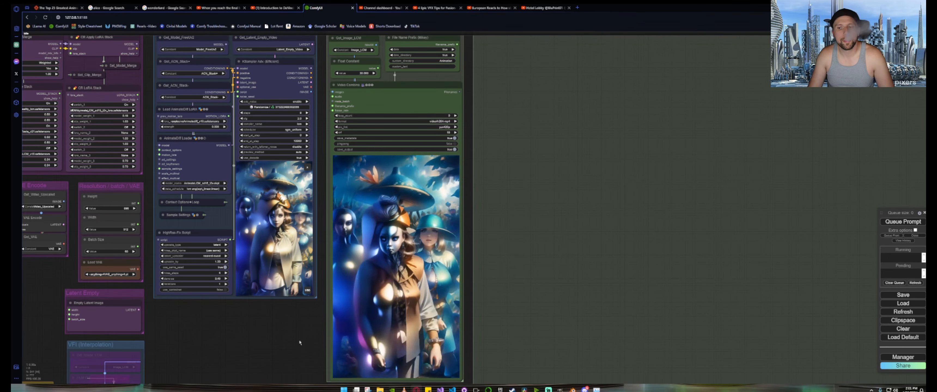
# Review the finished video output and the reference images and settings of the four IPA groups.
pyautogui.moveTo(299, 339); pyautogui.dragTo(356, 245)
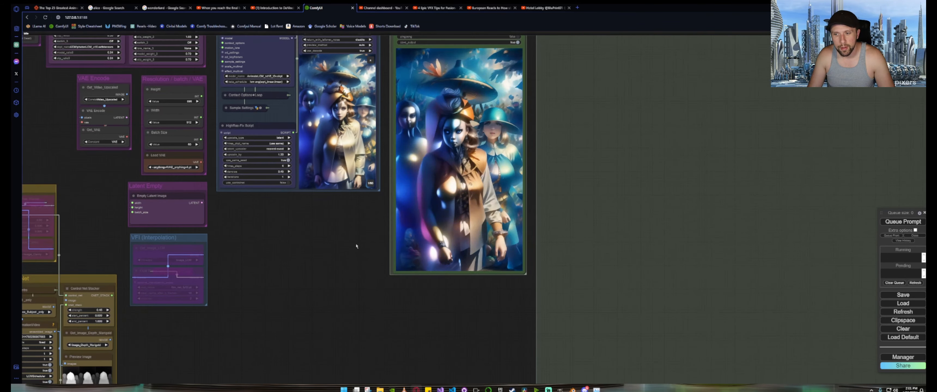
pyautogui.scroll(-6, 355, 246)
pyautogui.scroll(-3, 356, 246)
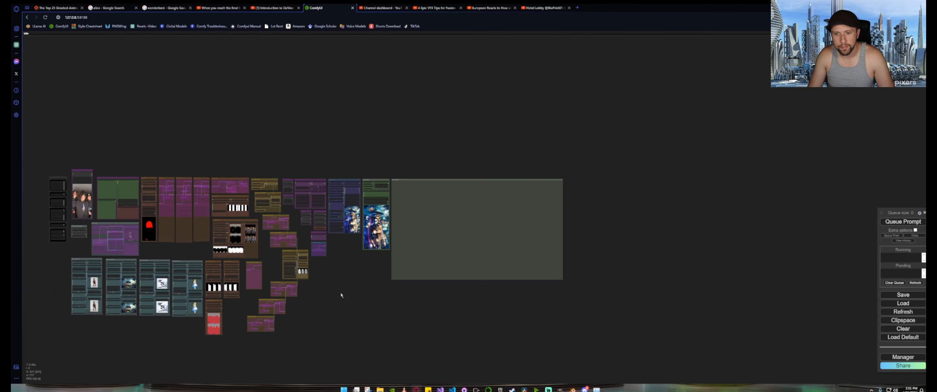
pyautogui.moveTo(342, 296); pyautogui.dragTo(499, 297)
pyautogui.scroll(10, 220, 255)
pyautogui.scroll(4, 229, 256)
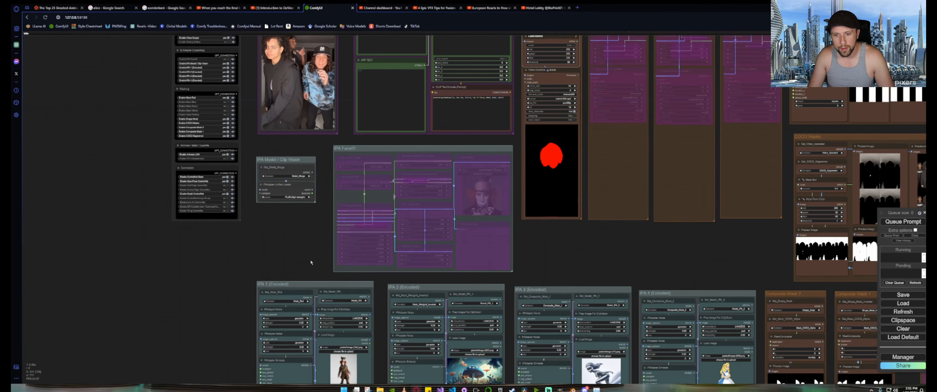
pyautogui.moveTo(314, 257); pyautogui.dragTo(229, 152)
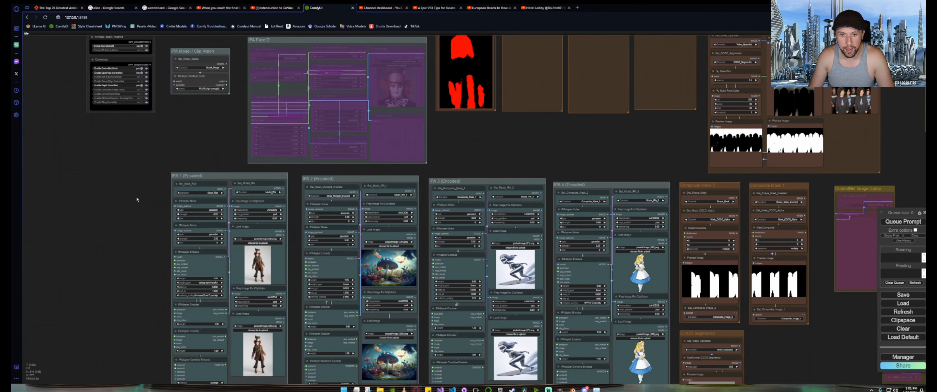
pyautogui.moveTo(144, 237); pyautogui.dragTo(150, 203)
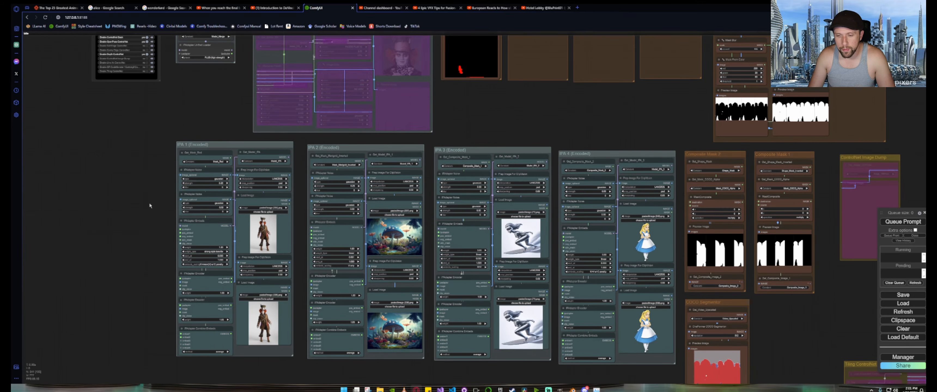
pyautogui.scroll(-8, 150, 205)
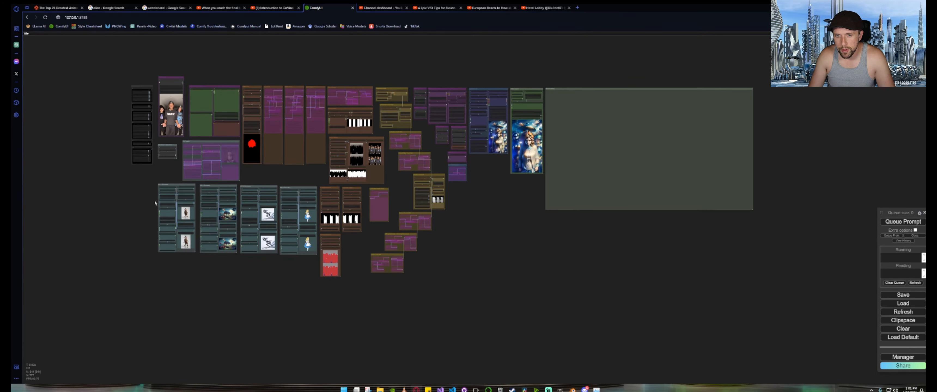
# Examine the Mask Red video alongside the previews in the Shape Mask and COCO Masks groups.
pyautogui.scroll(8, 261, 110)
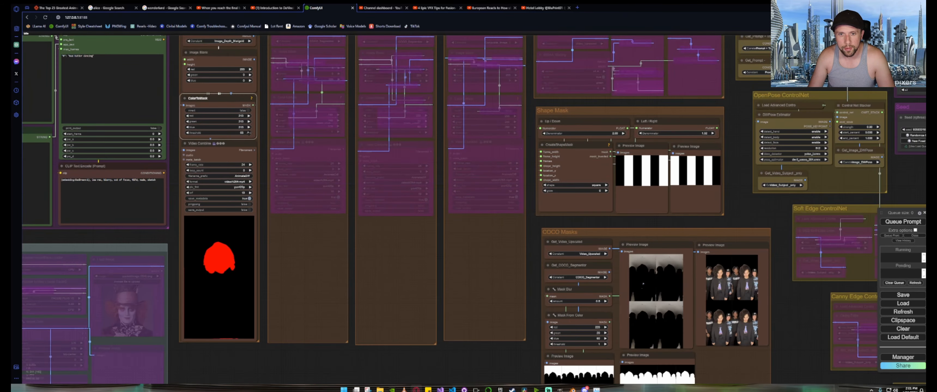
pyautogui.scroll(-8, 248, 132)
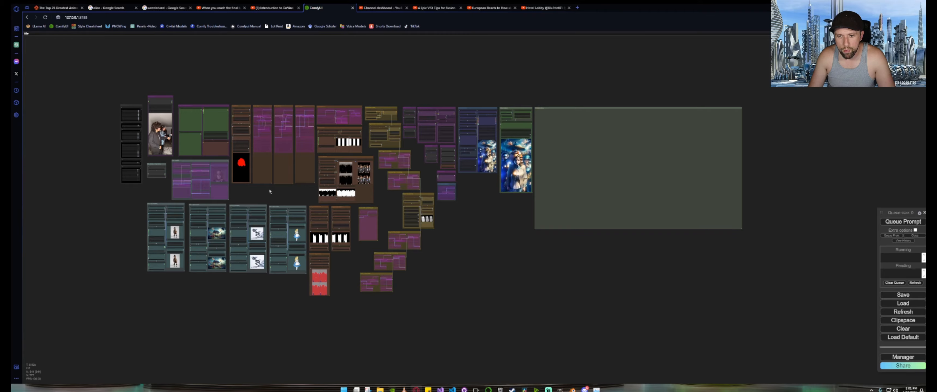
pyautogui.scroll(5, 271, 191)
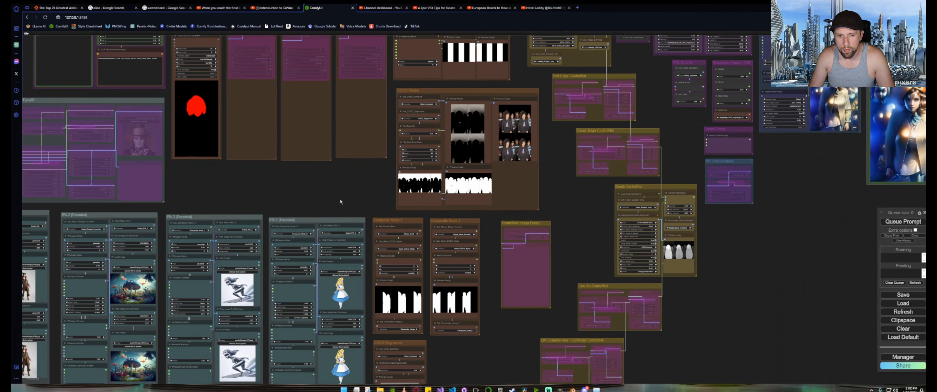
pyautogui.scroll(2, 196, 186)
pyautogui.moveTo(197, 186); pyautogui.dragTo(81, 216)
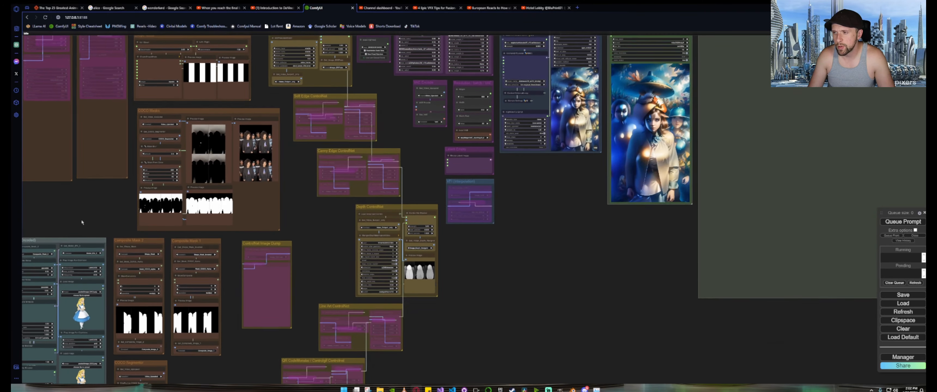
# Clear "mad hatter dancing" from keyframe 0 of the Batch Prompt Schedule, leaving its quotation marks empty.
pyautogui.moveTo(91, 221); pyautogui.dragTo(530, 377)
pyautogui.scroll(10, 262, 128)
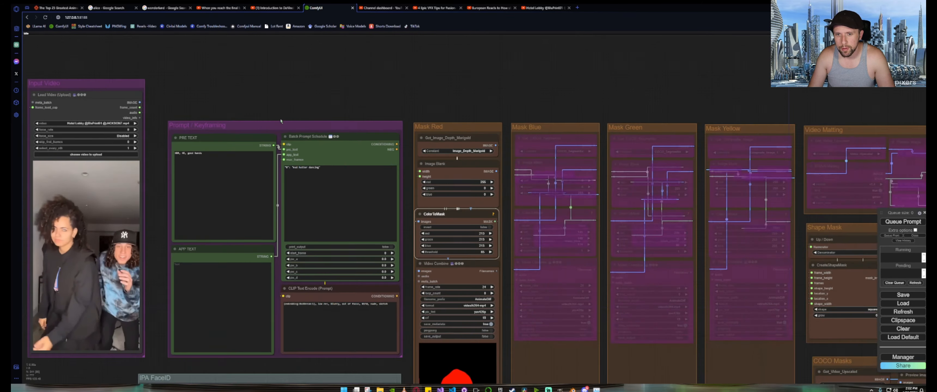
pyautogui.click(343, 197)
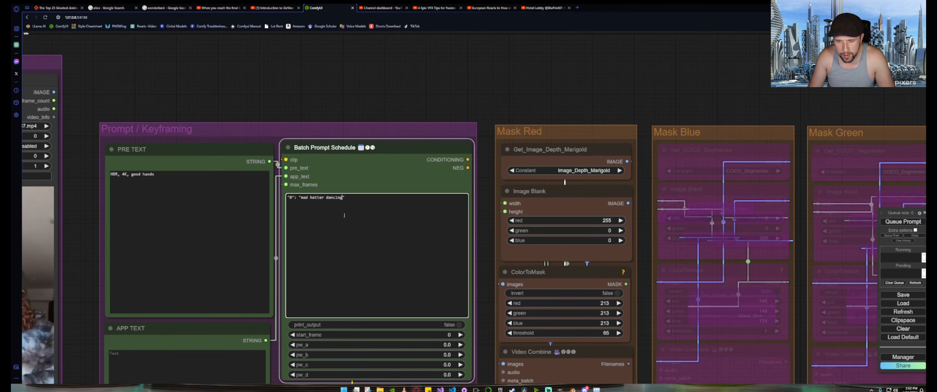
pyautogui.press('BackSpace')
pyautogui.press('BackSpace')
pyautogui.press('BackSpace')
pyautogui.press('BackSpace')
pyautogui.press('BackSpace')
pyautogui.press('BackSpace')
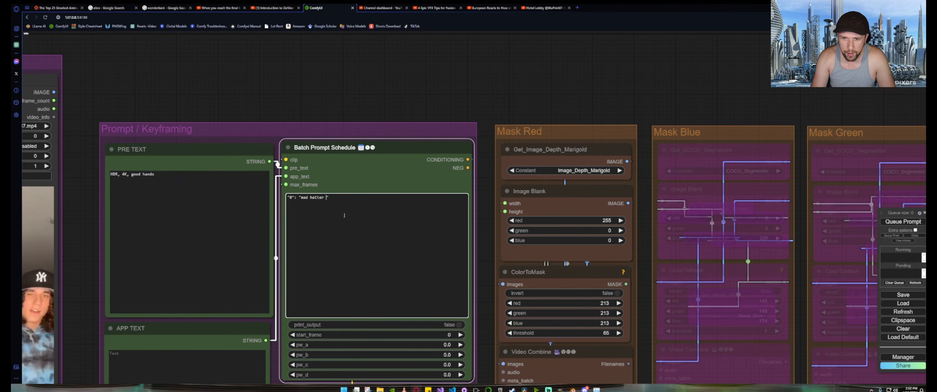
pyautogui.press('BackSpace')
pyautogui.press('BackSpace')
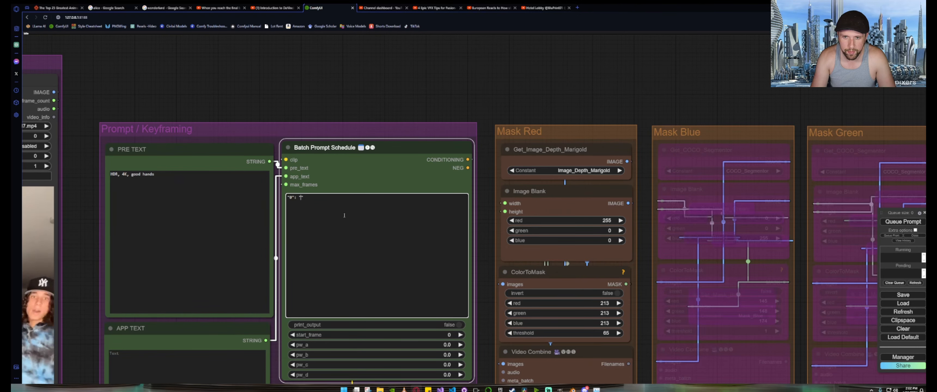
# Examine the Depth ControlNet group's MarigoldDepthEstimationVideo settings, Control Net Stacker values and depth preview.
pyautogui.scroll(-6, 279, 91)
pyautogui.scroll(-6, 279, 88)
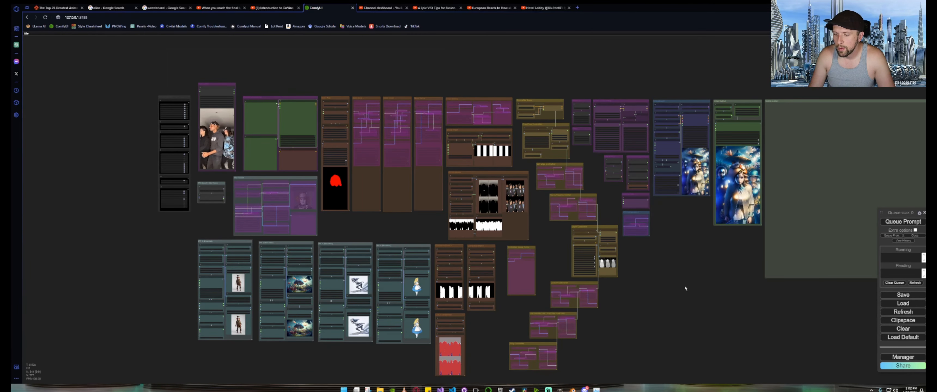
pyautogui.moveTo(684, 287); pyautogui.dragTo(520, 245)
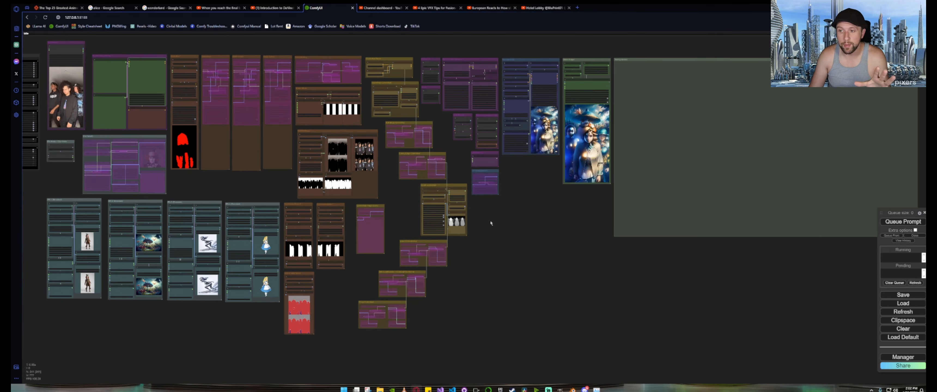
pyautogui.scroll(5, 488, 221)
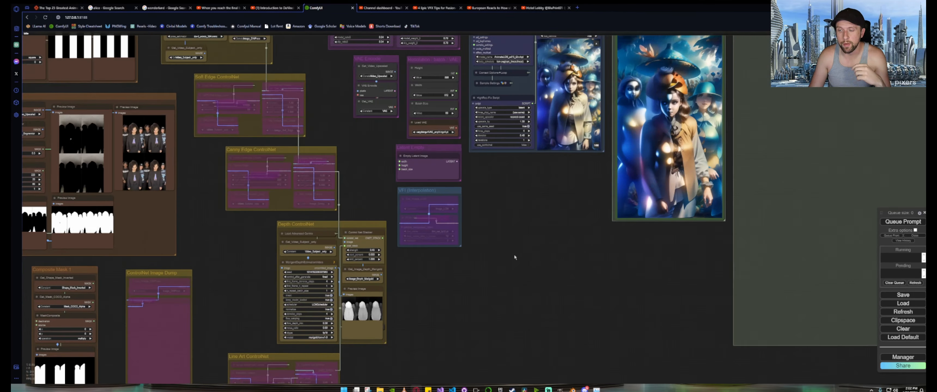
pyautogui.moveTo(524, 232); pyautogui.dragTo(668, 192)
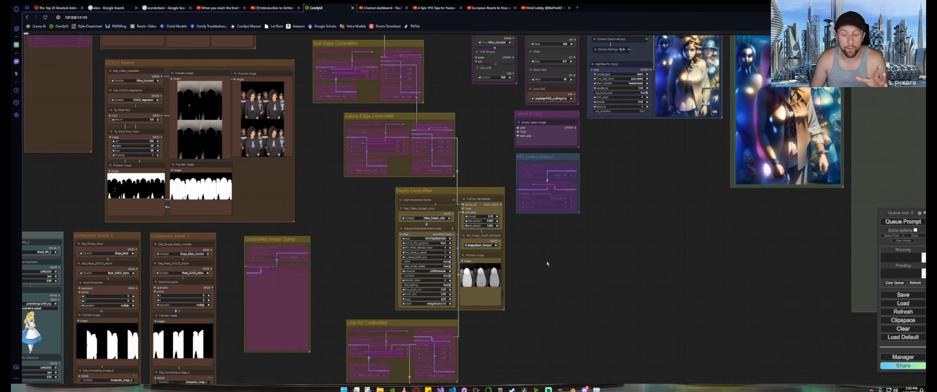
pyautogui.scroll(8, 547, 263)
pyautogui.moveTo(536, 275); pyautogui.dragTo(653, 234)
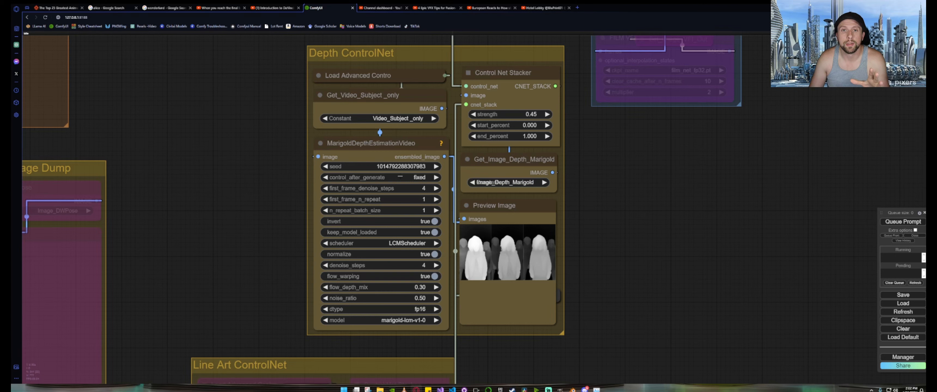
pyautogui.scroll(-10, 400, 176)
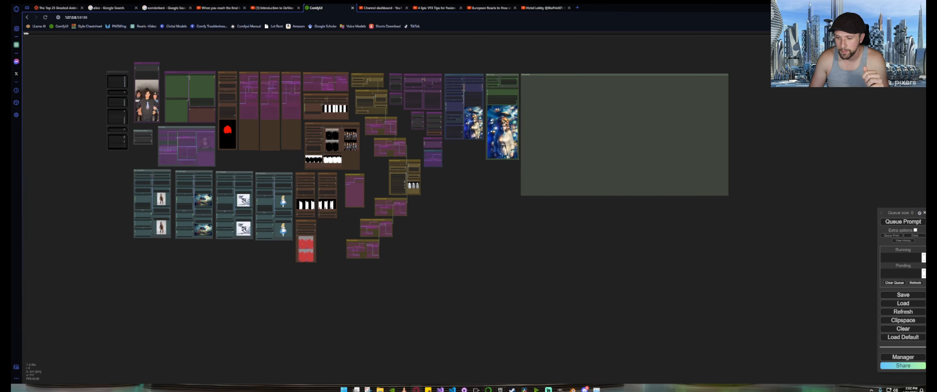
# Bring up the ComfyUI server terminal to read its latest log output, and minimize its window.
pyautogui.click(476, 390)
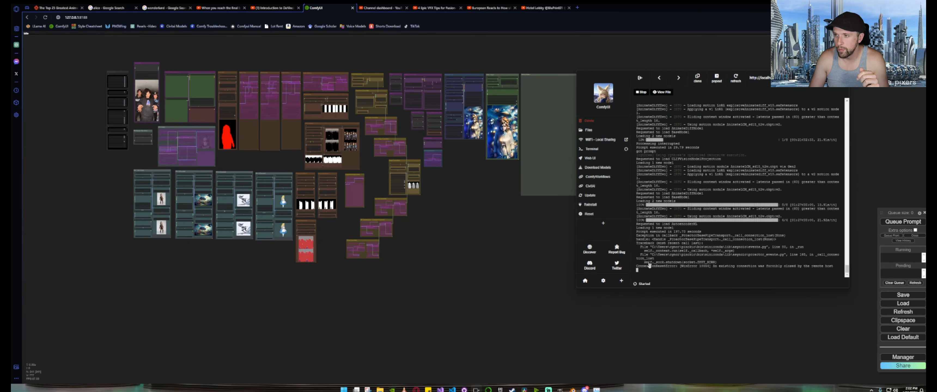
pyautogui.moveTo(609, 77); pyautogui.dragTo(156, 85)
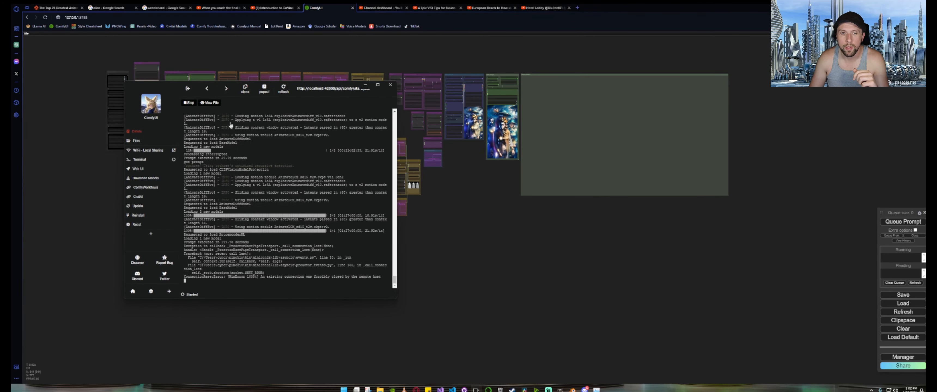
pyautogui.click(365, 85)
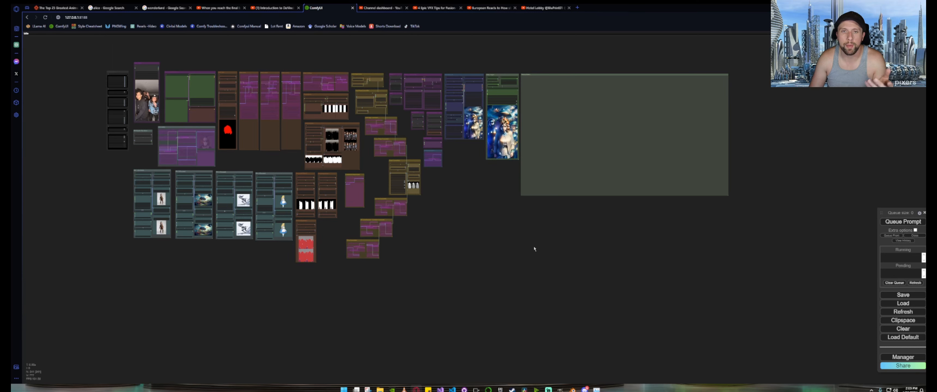